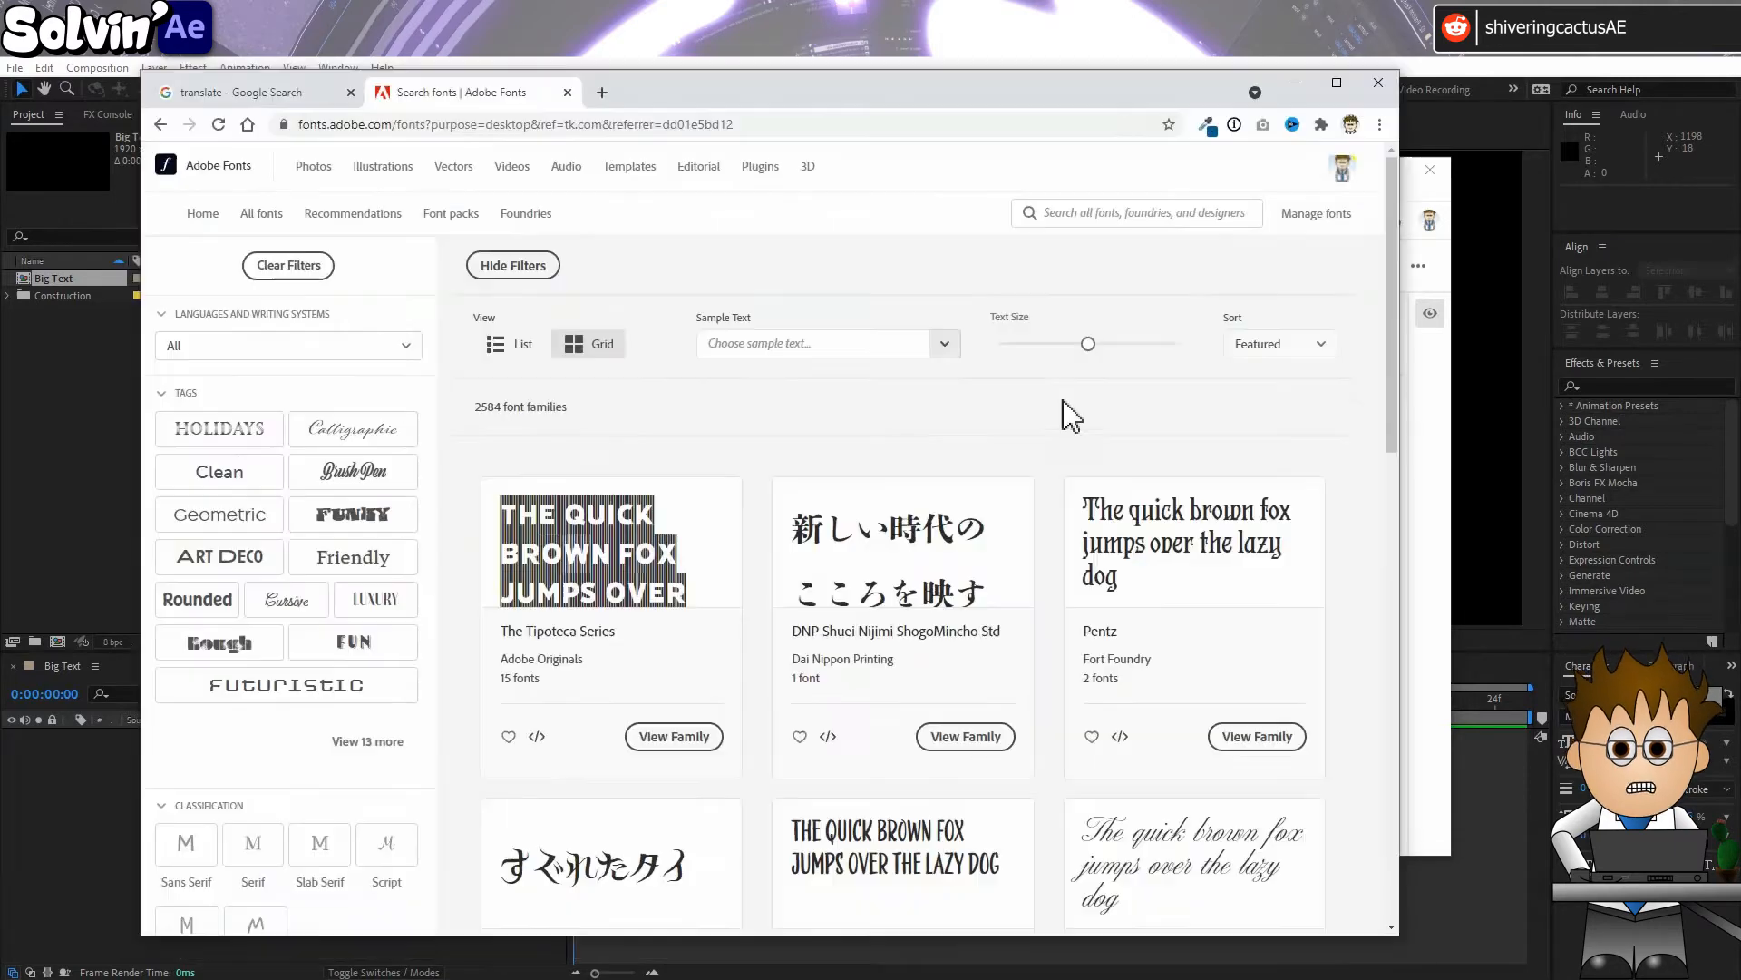
Search Adobe Fonts for "korea" and open the Source Han Serif Korean family
click(1114, 211)
text(korea)
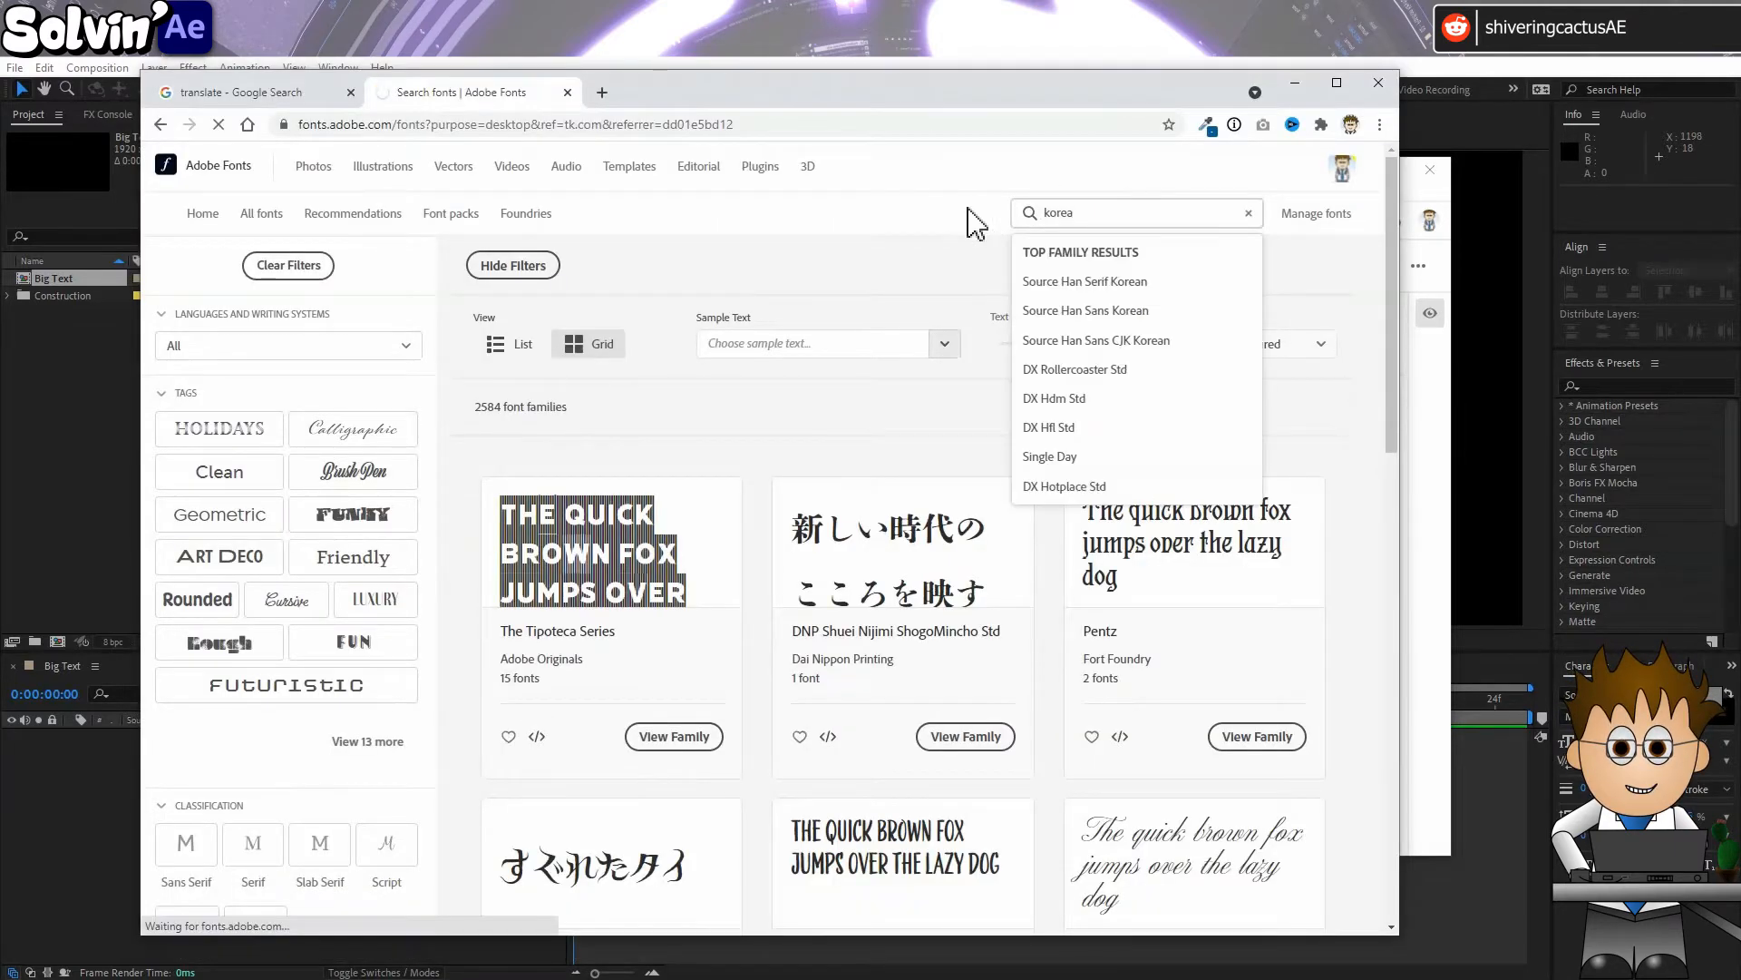
key(Return)
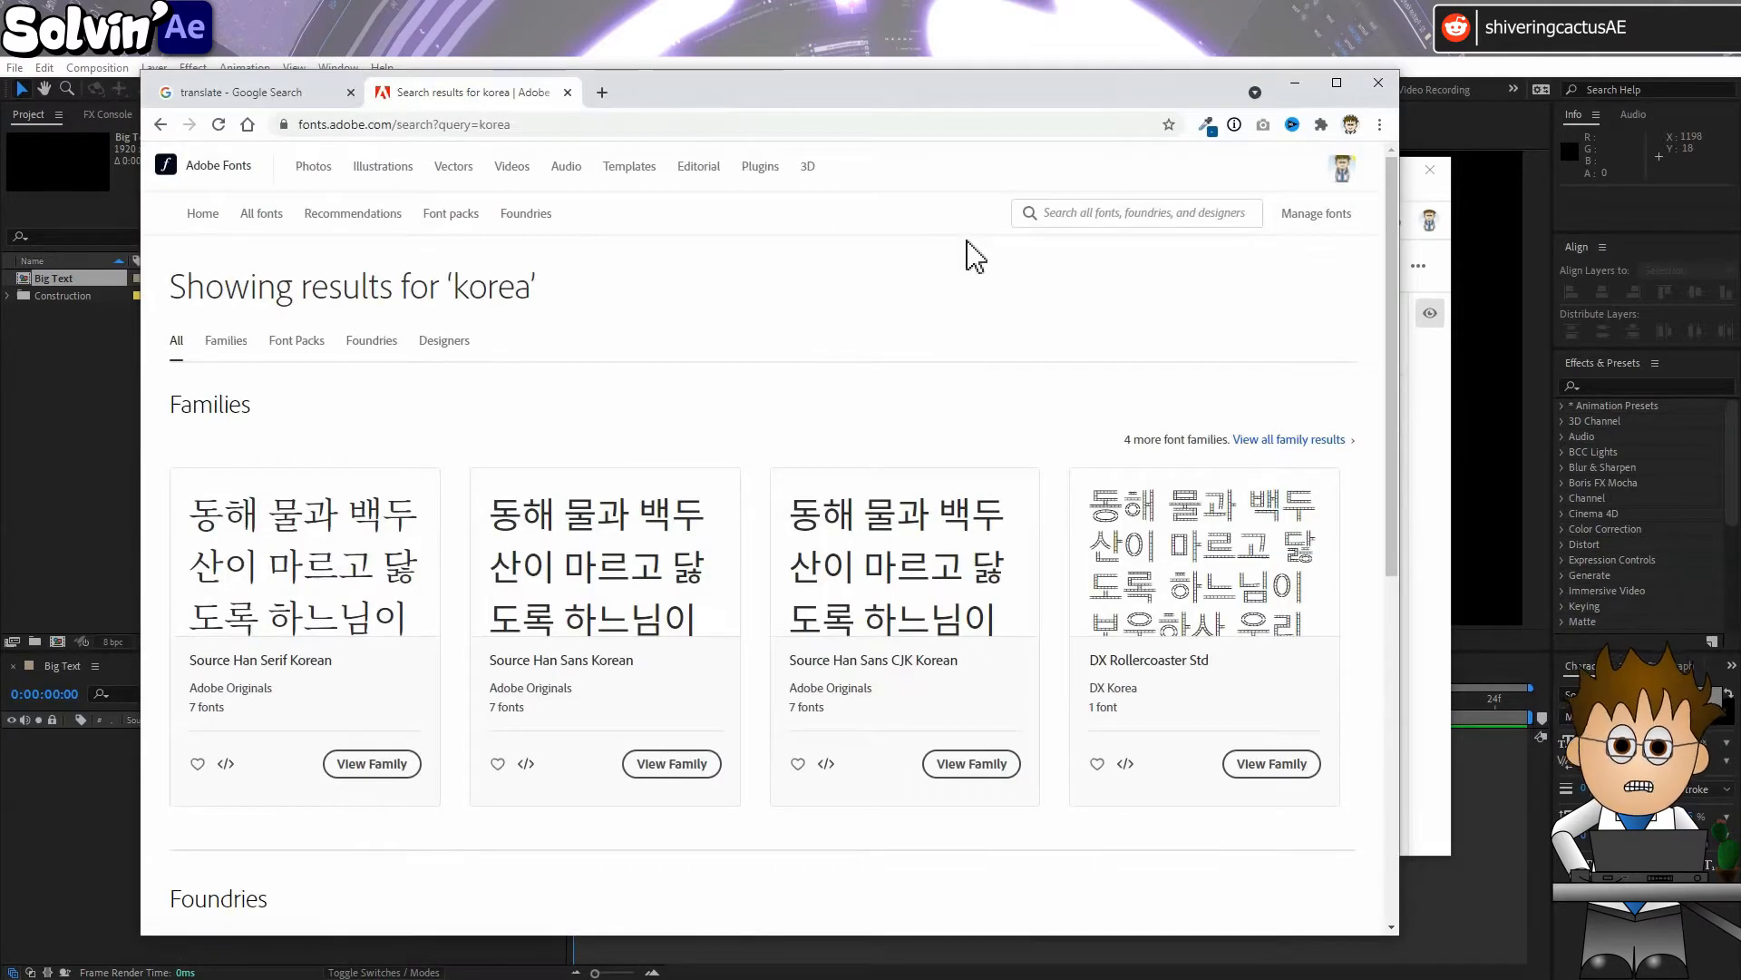
click(354, 490)
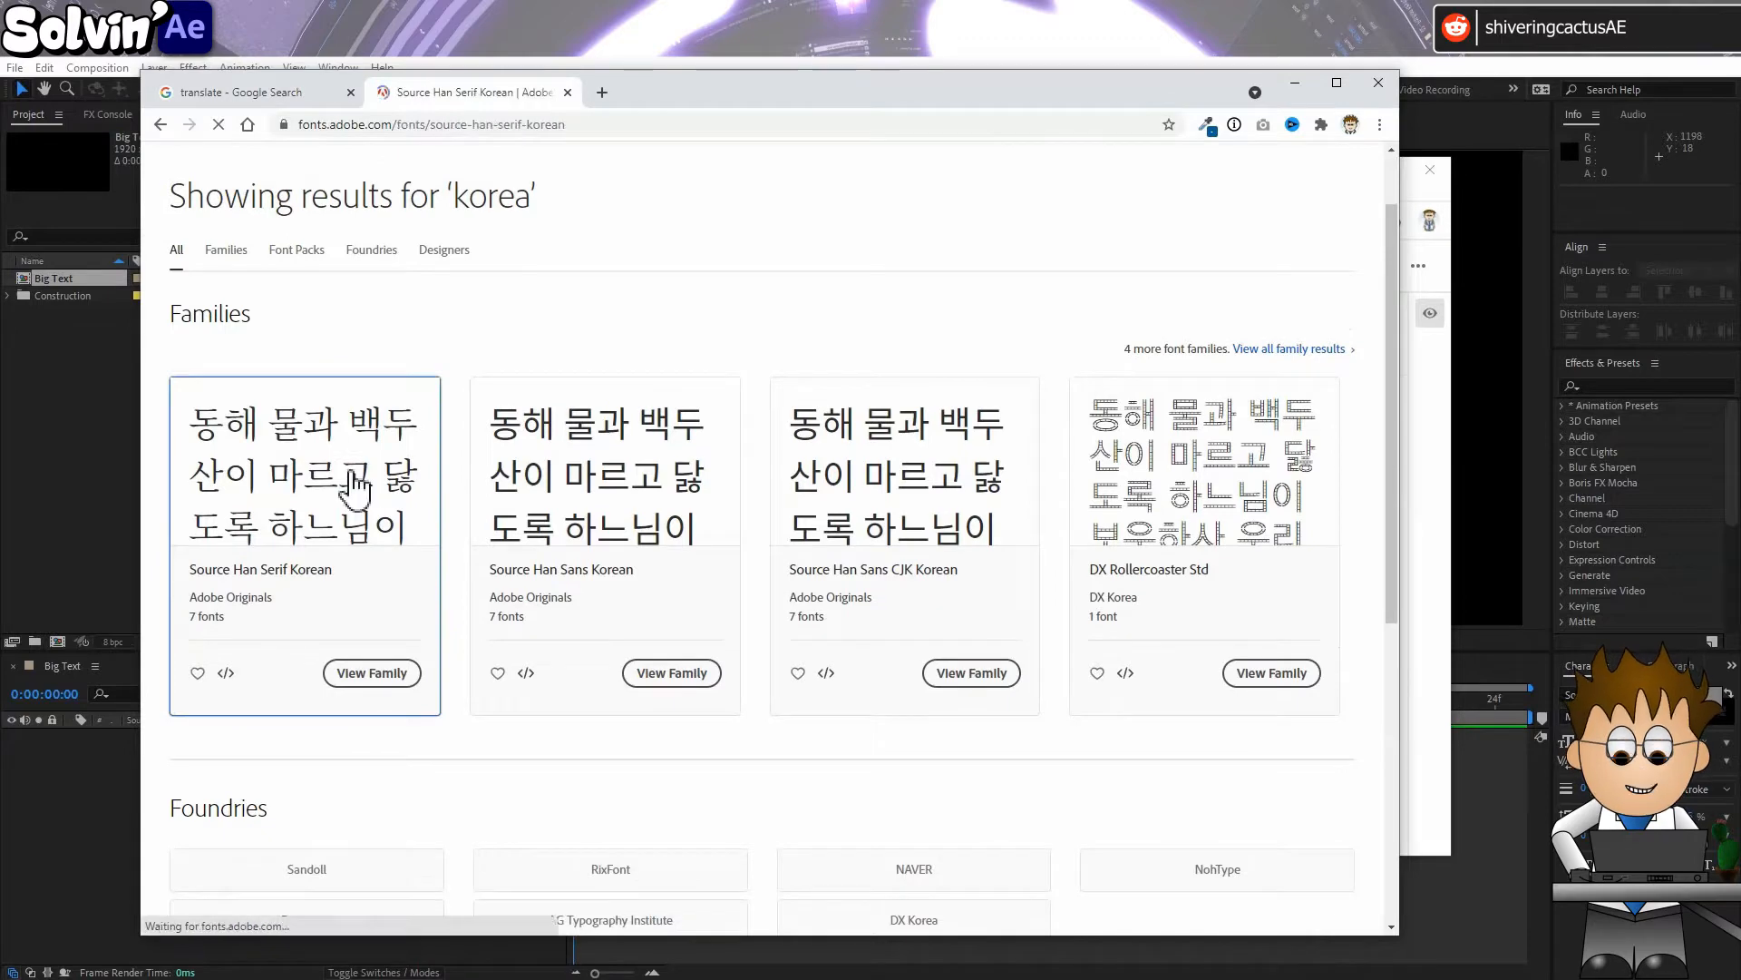
scroll(704, 481, down, 3)
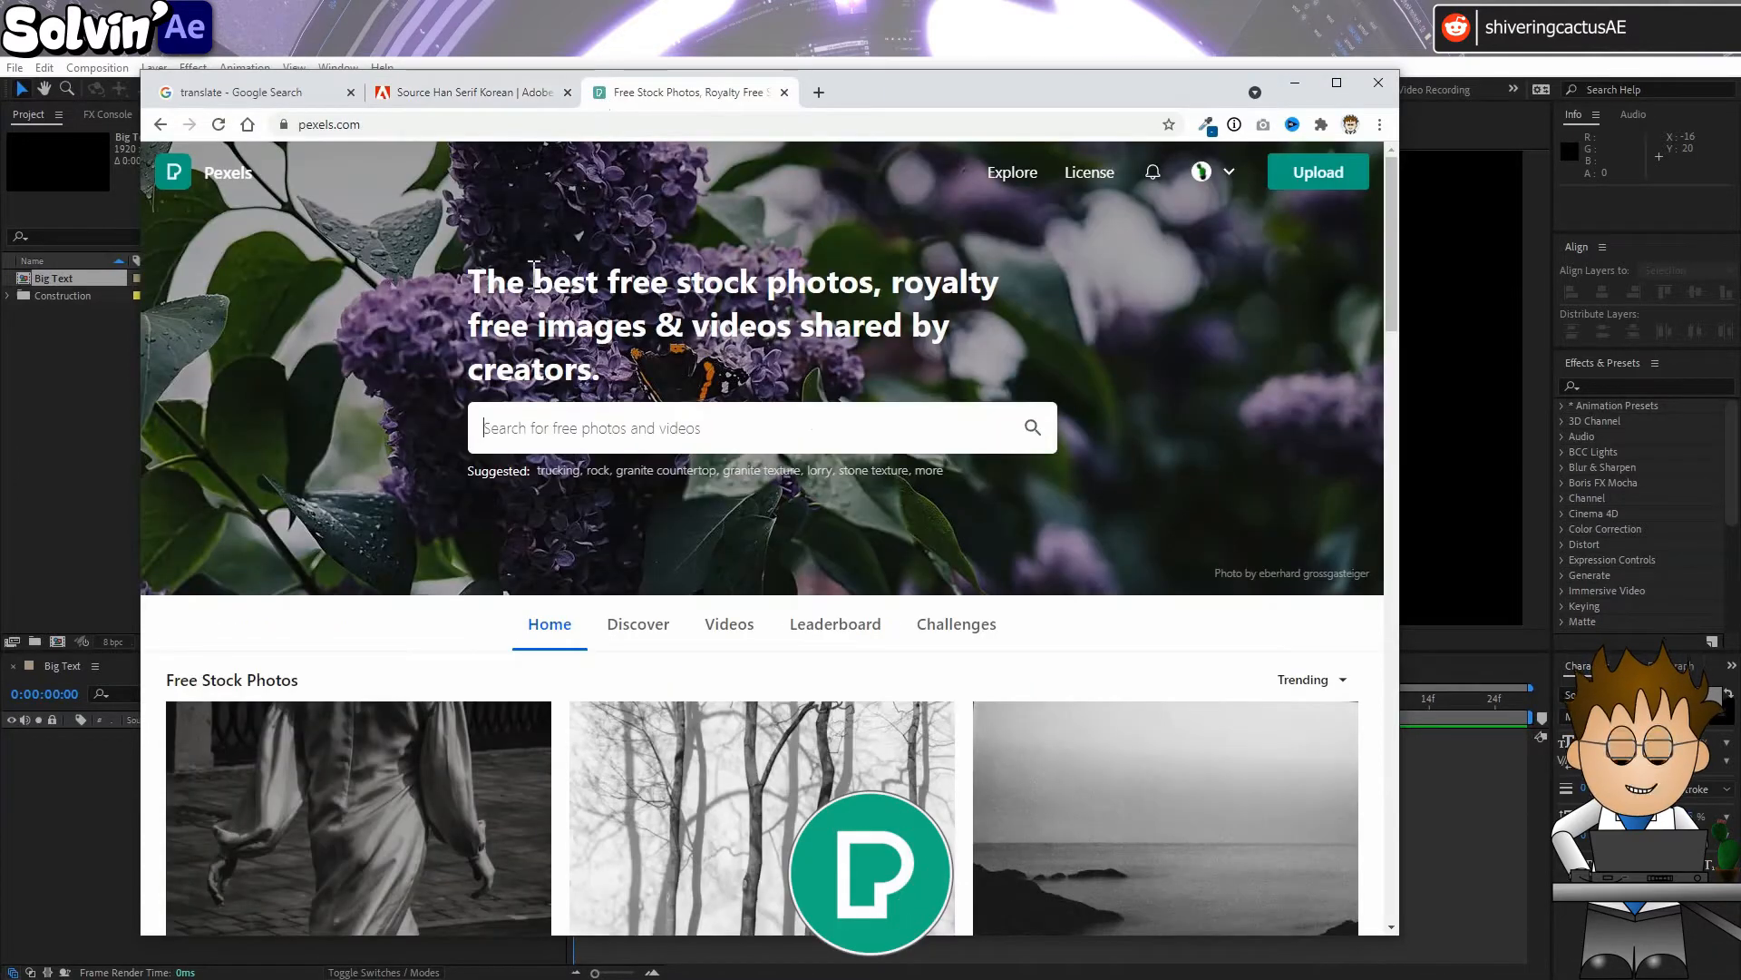
Search Pexels for "granite" and look through the photos for a stone texture
text(gr)
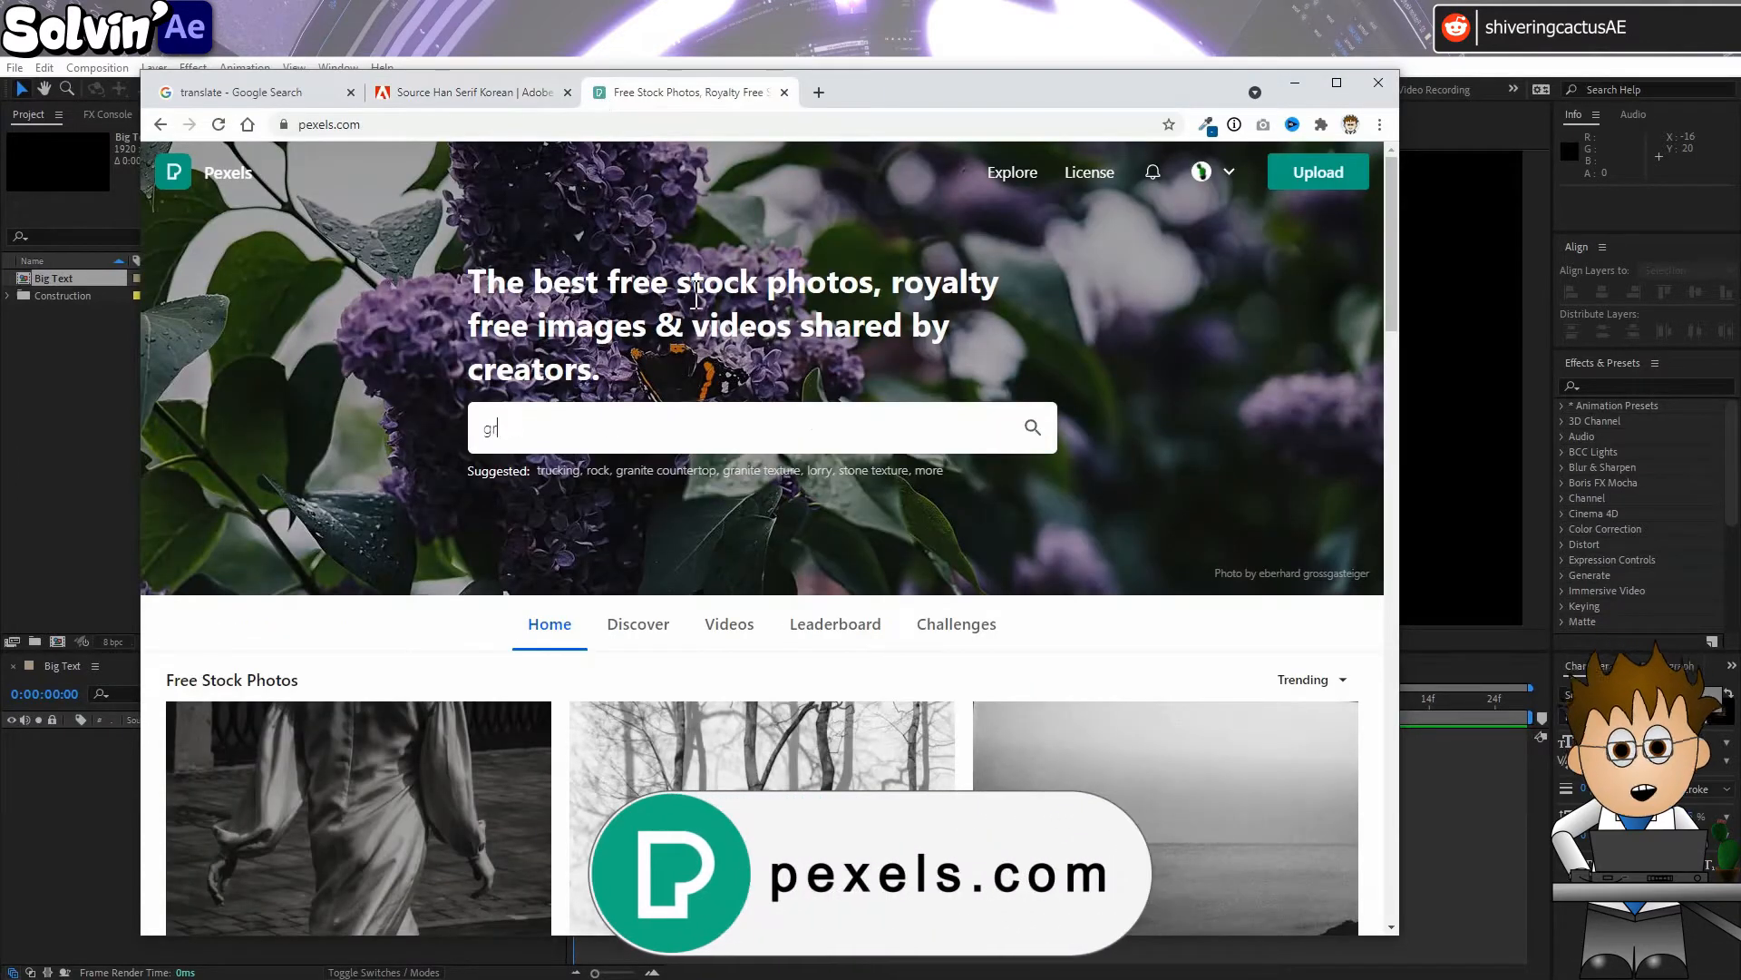
text(anite)
key(Return)
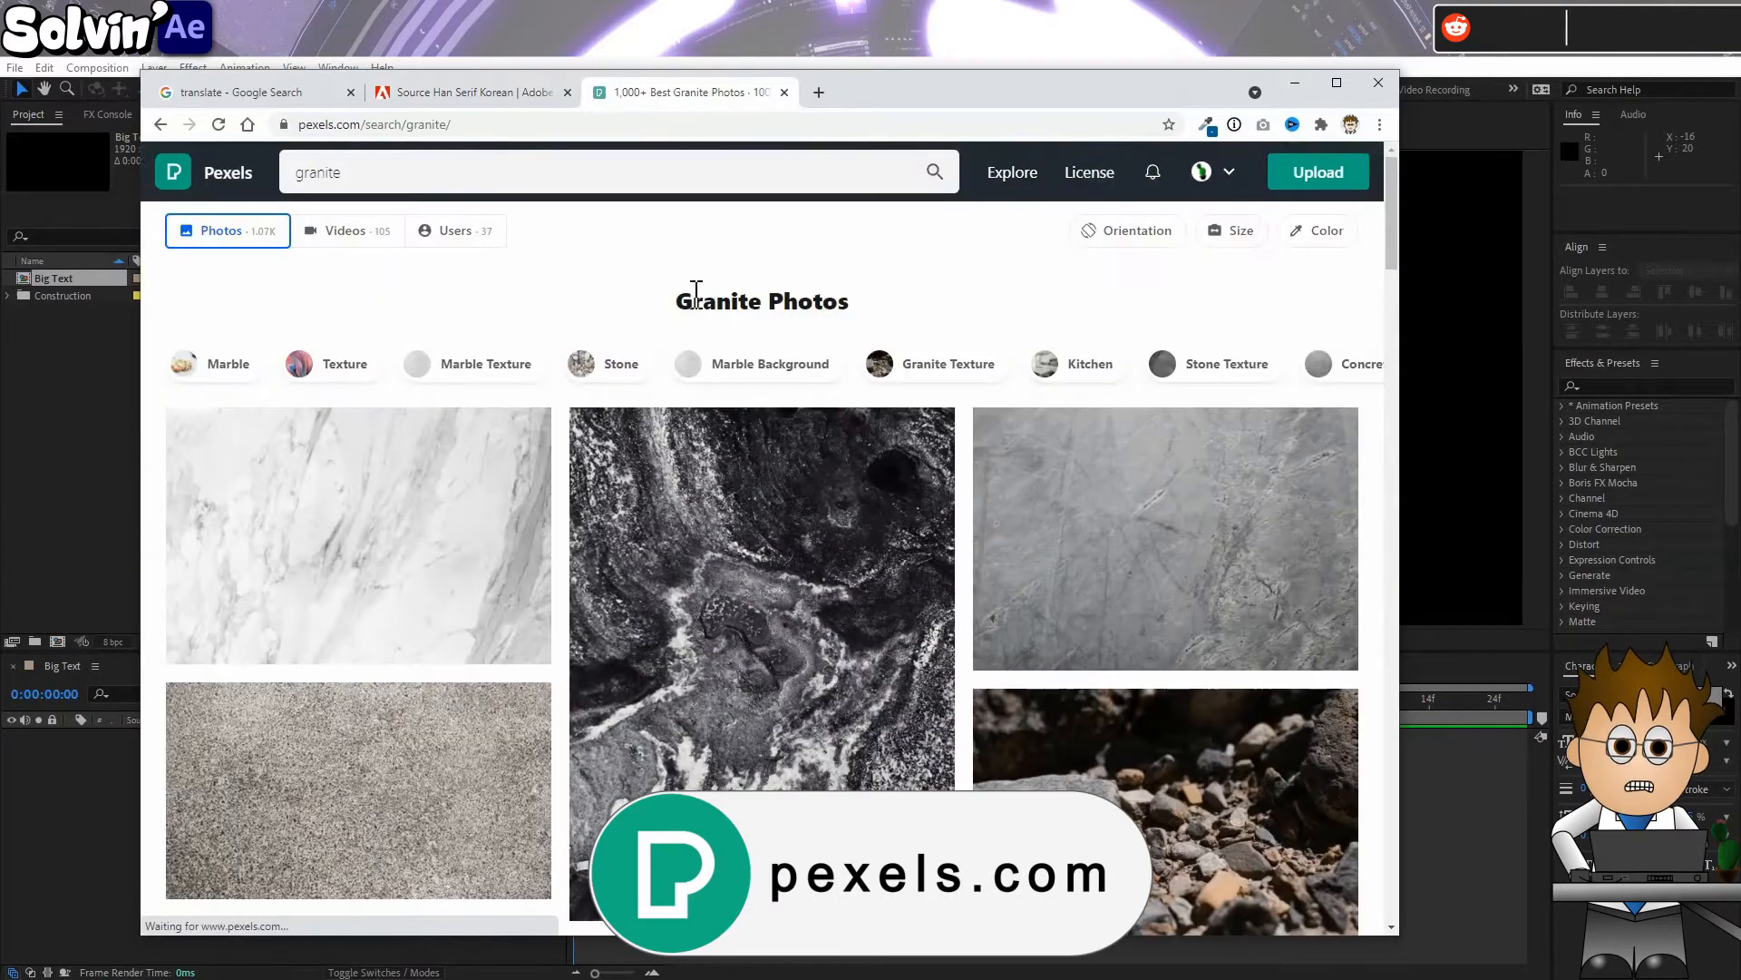
scroll(758, 471, down, 2)
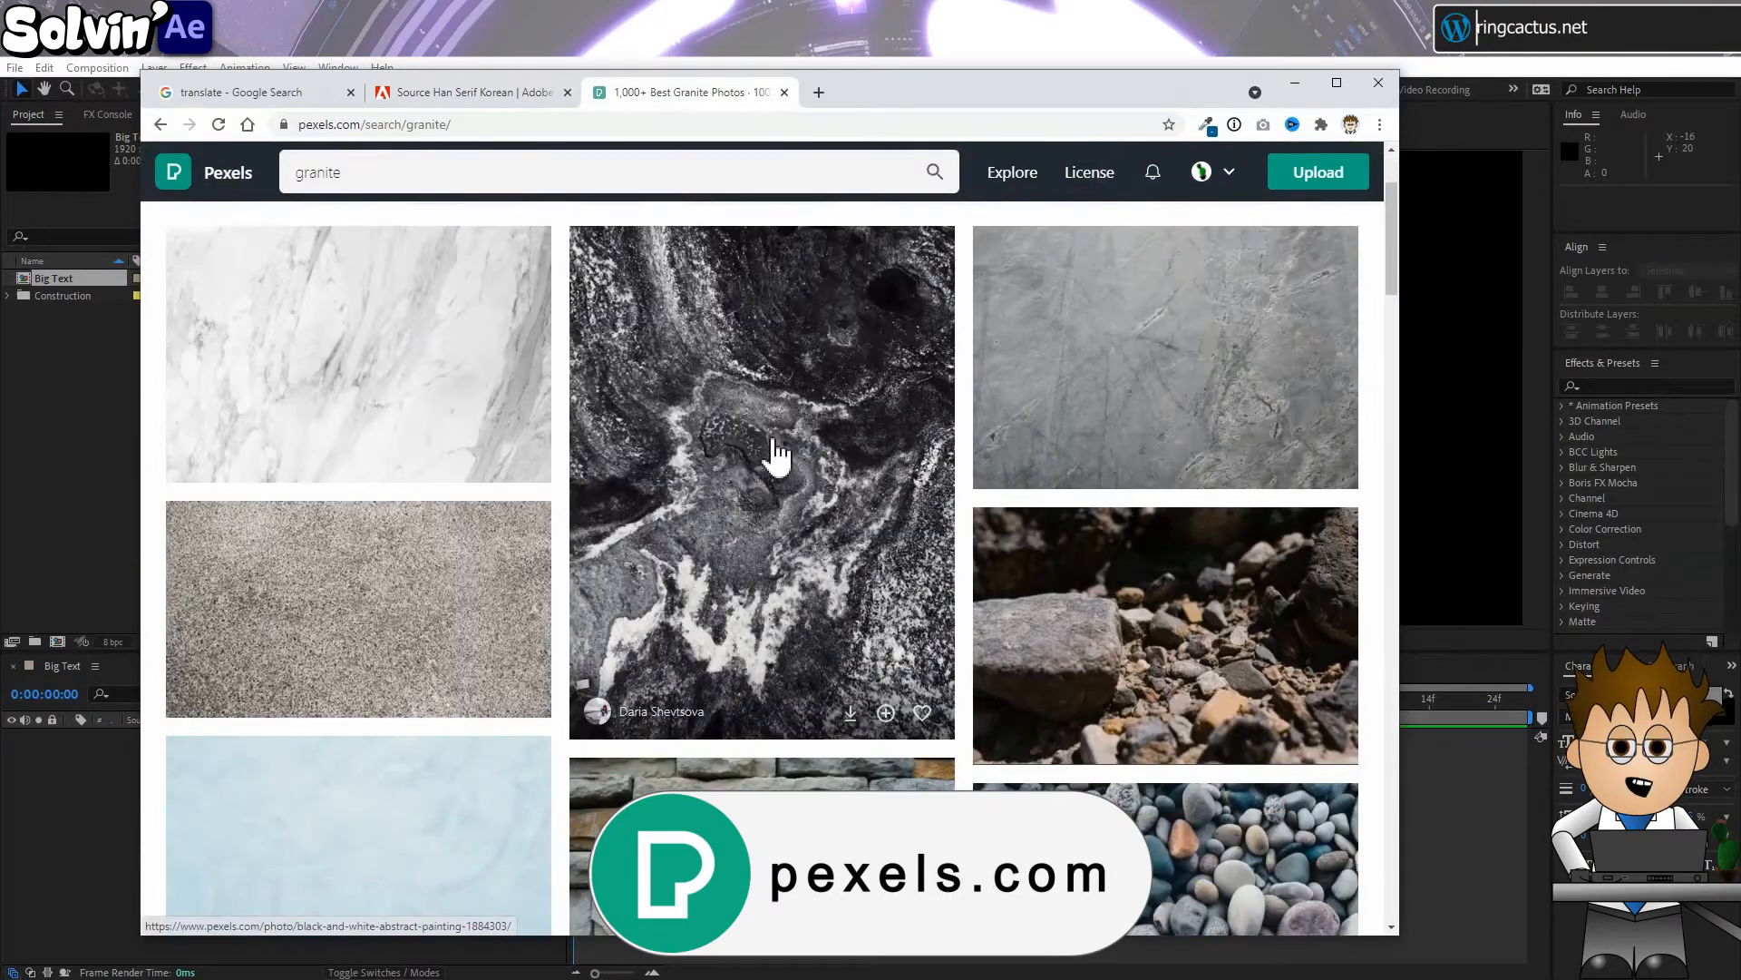
scroll(781, 459, down, 3)
scroll(785, 458, down, 8)
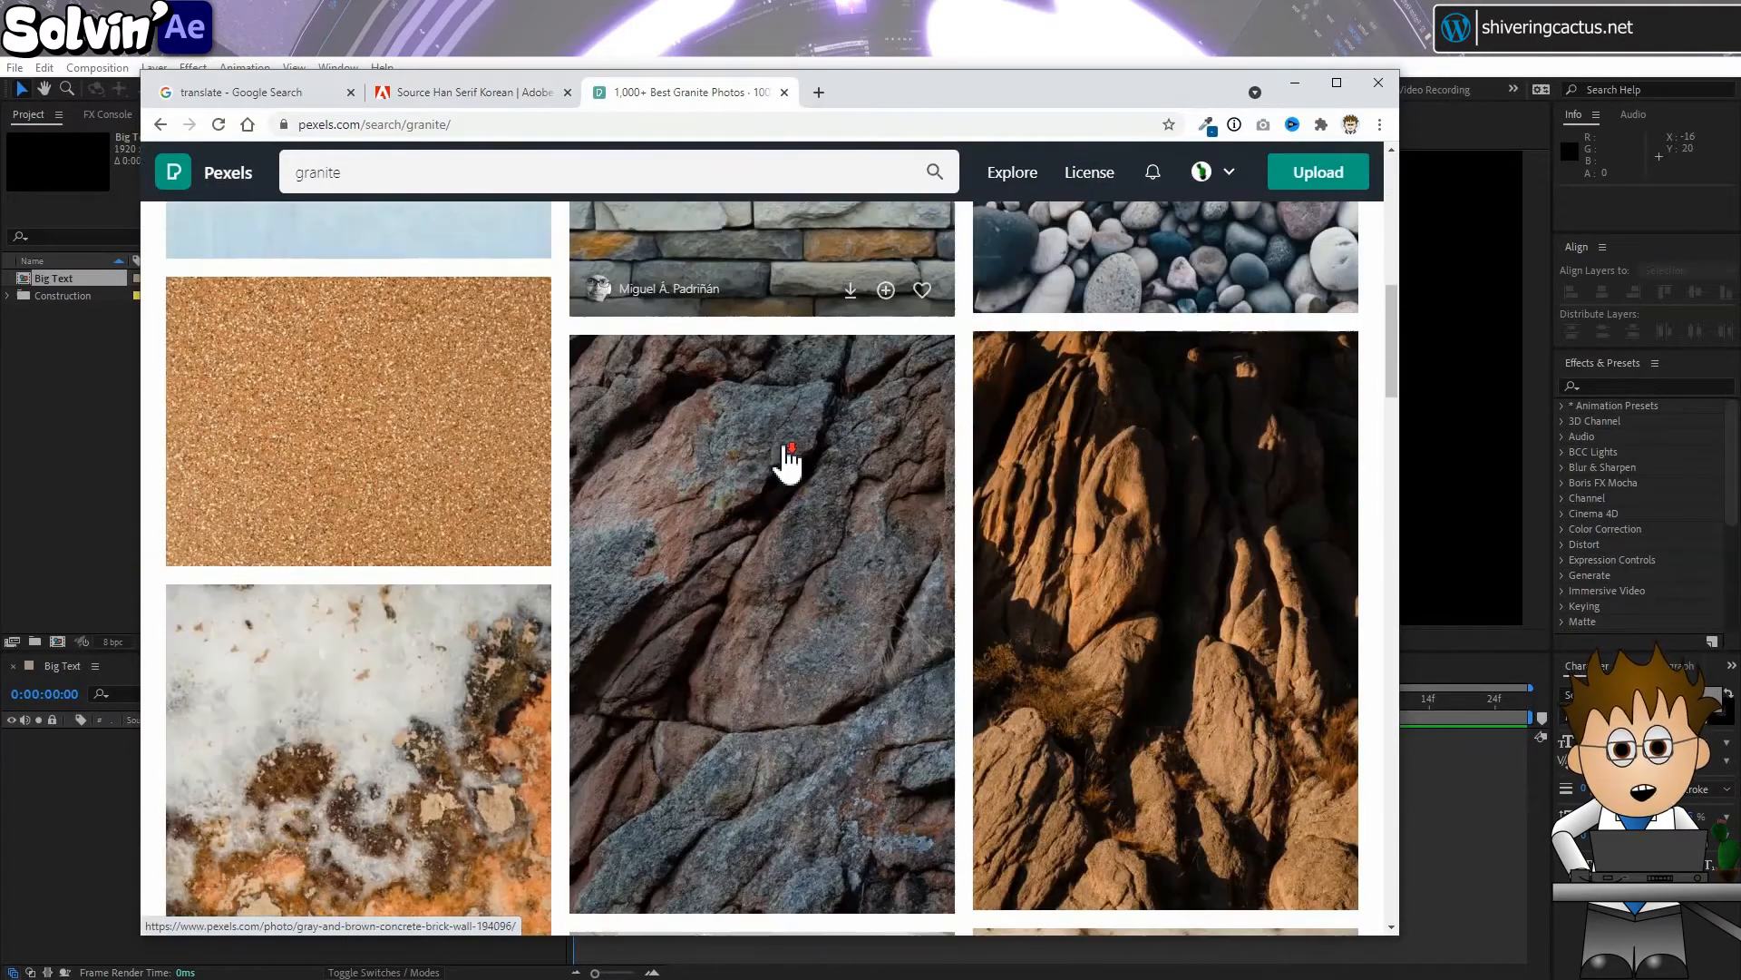
scroll(798, 467, down, 12)
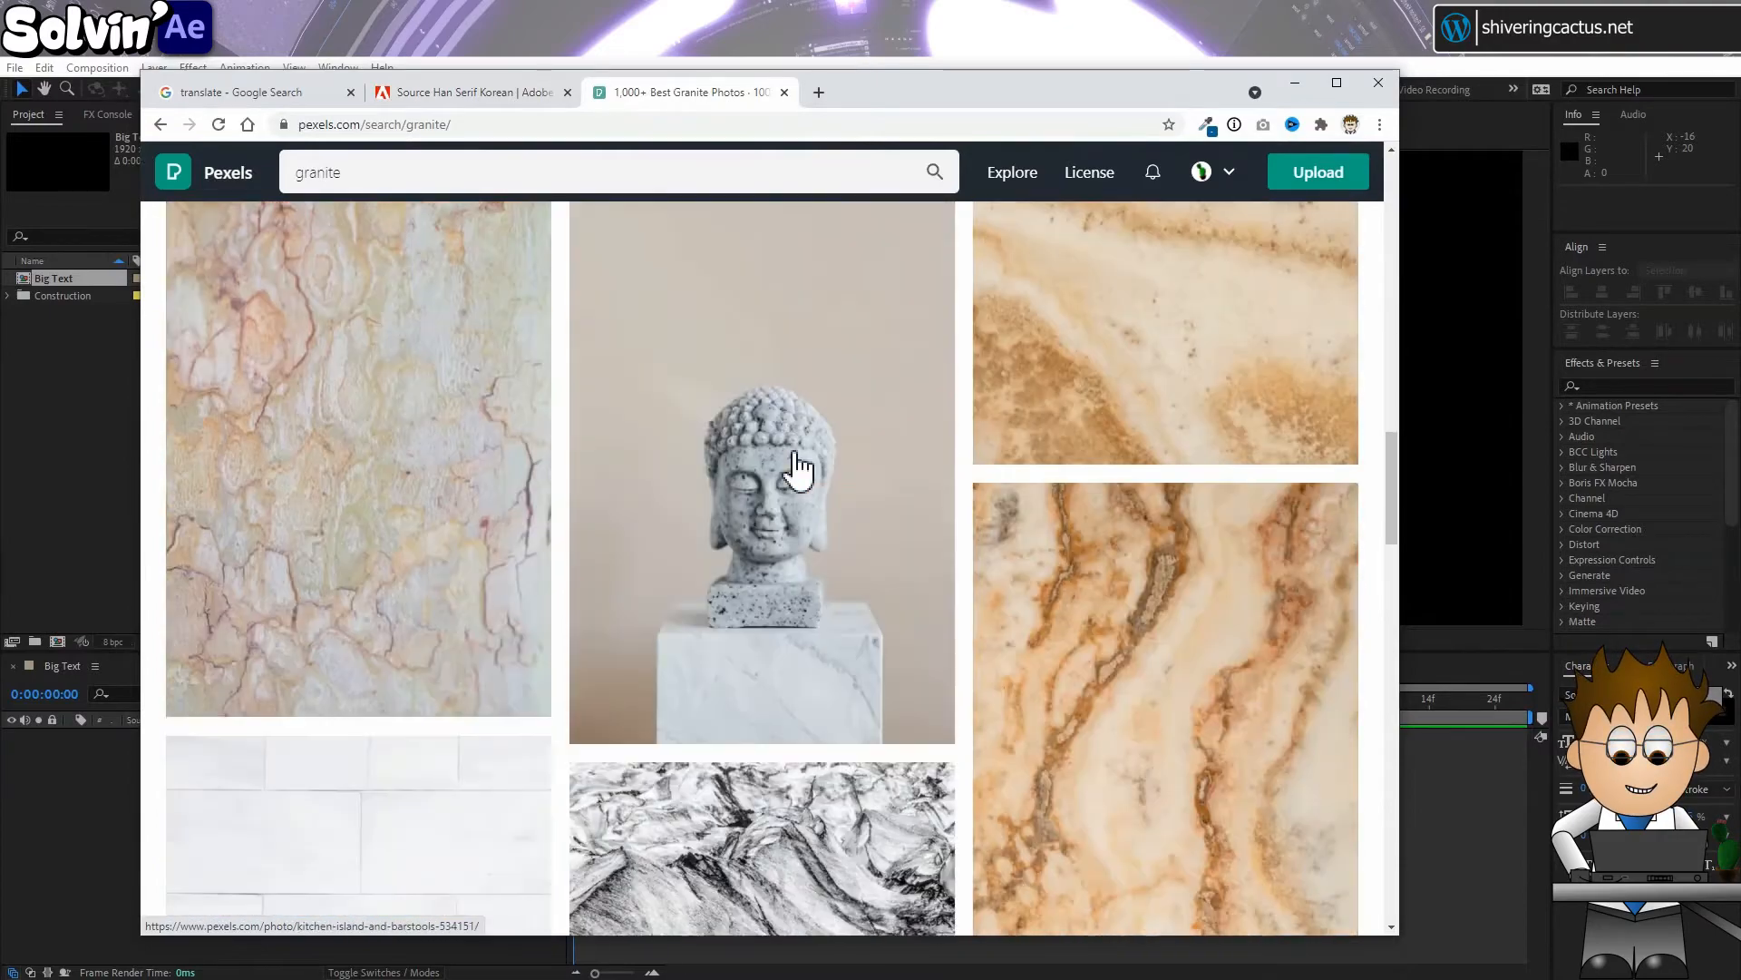
scroll(812, 463, down, 12)
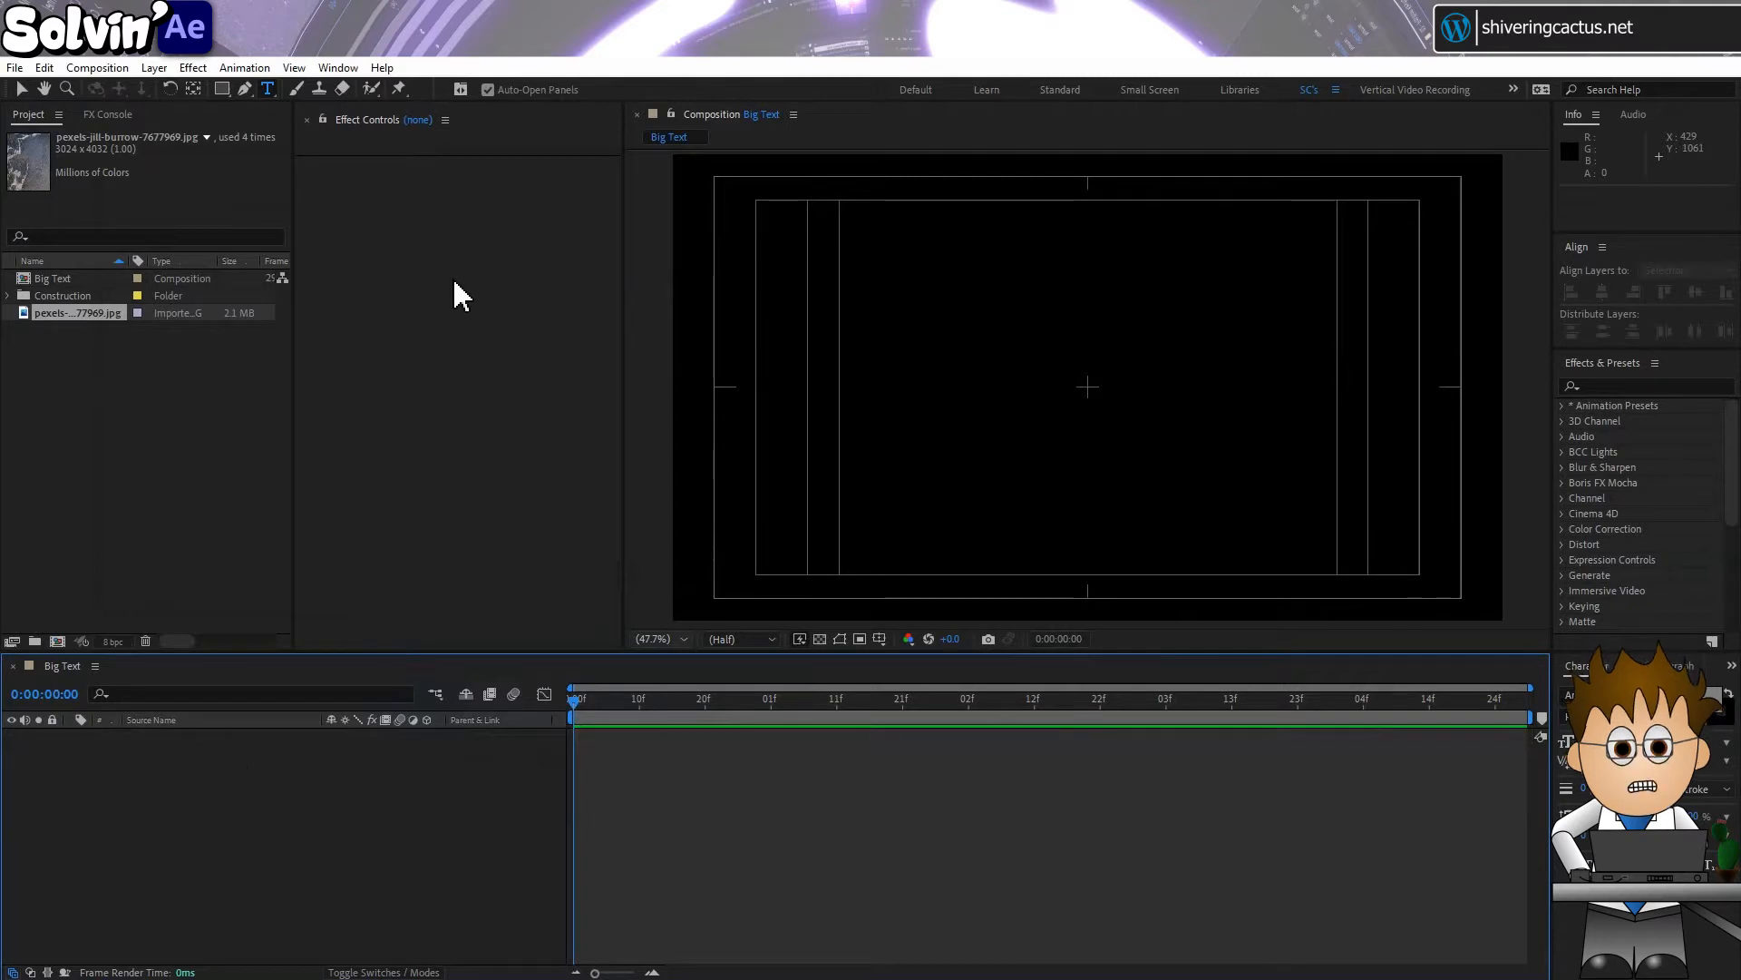
In After Effects, add a text layer reading "떨다" to the Big Text composition
click(267, 89)
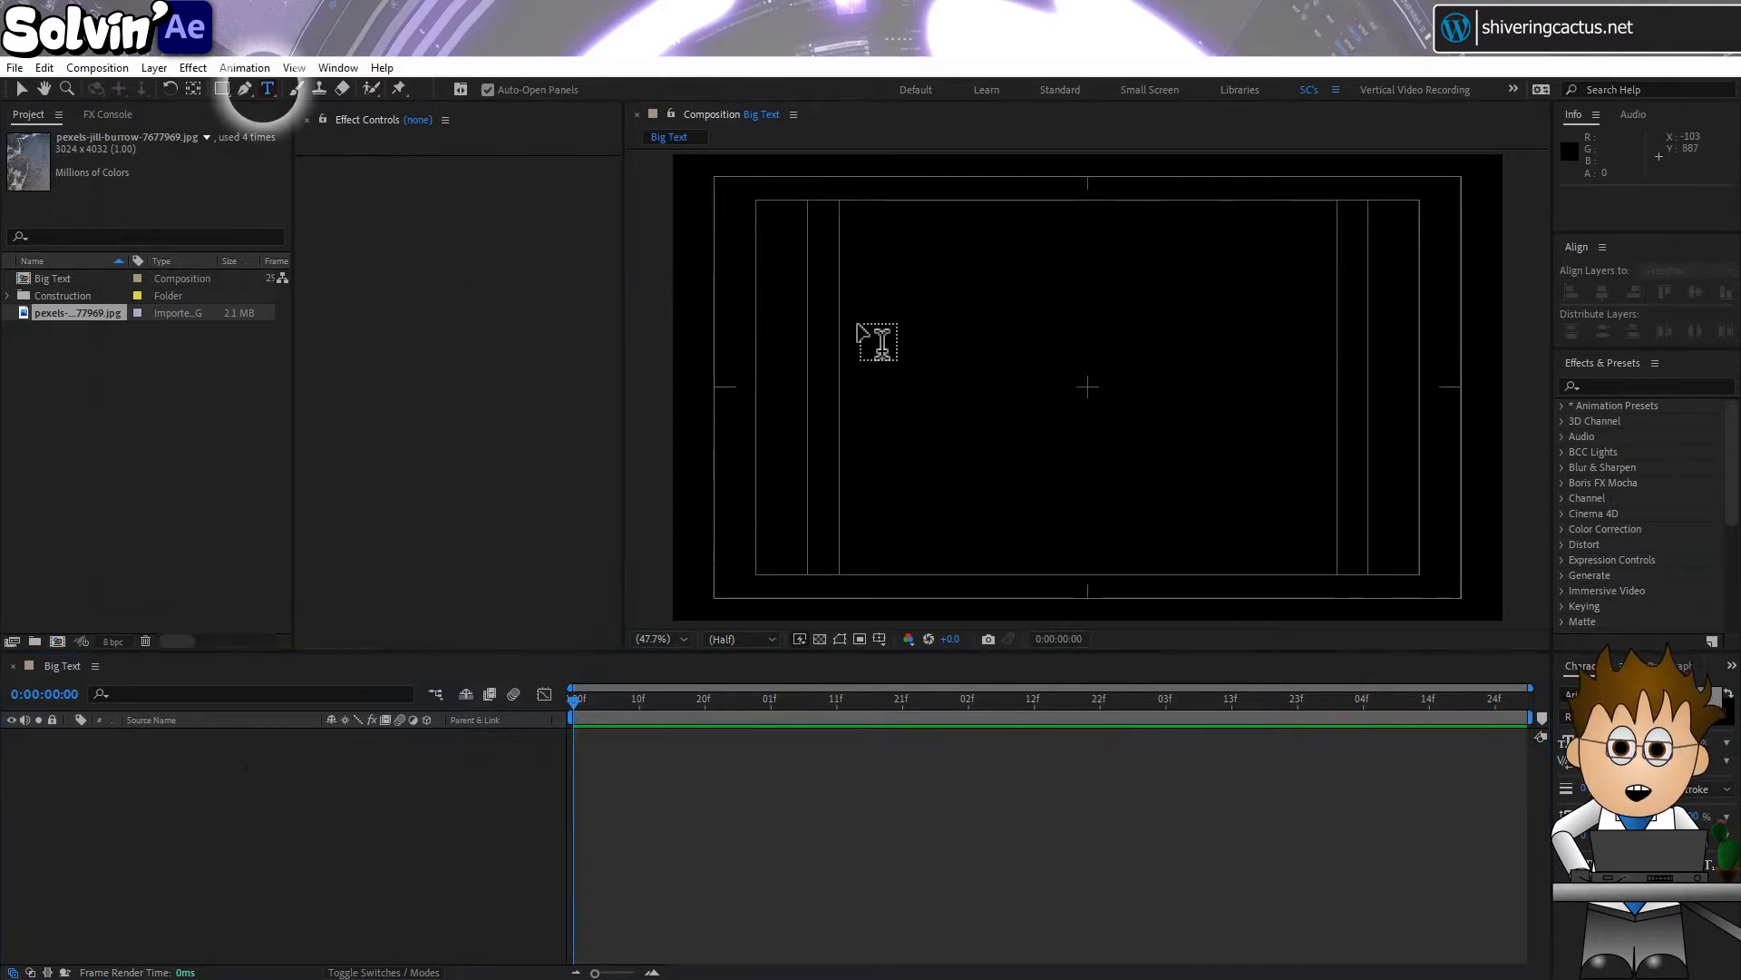
click(881, 343)
text(떨다)
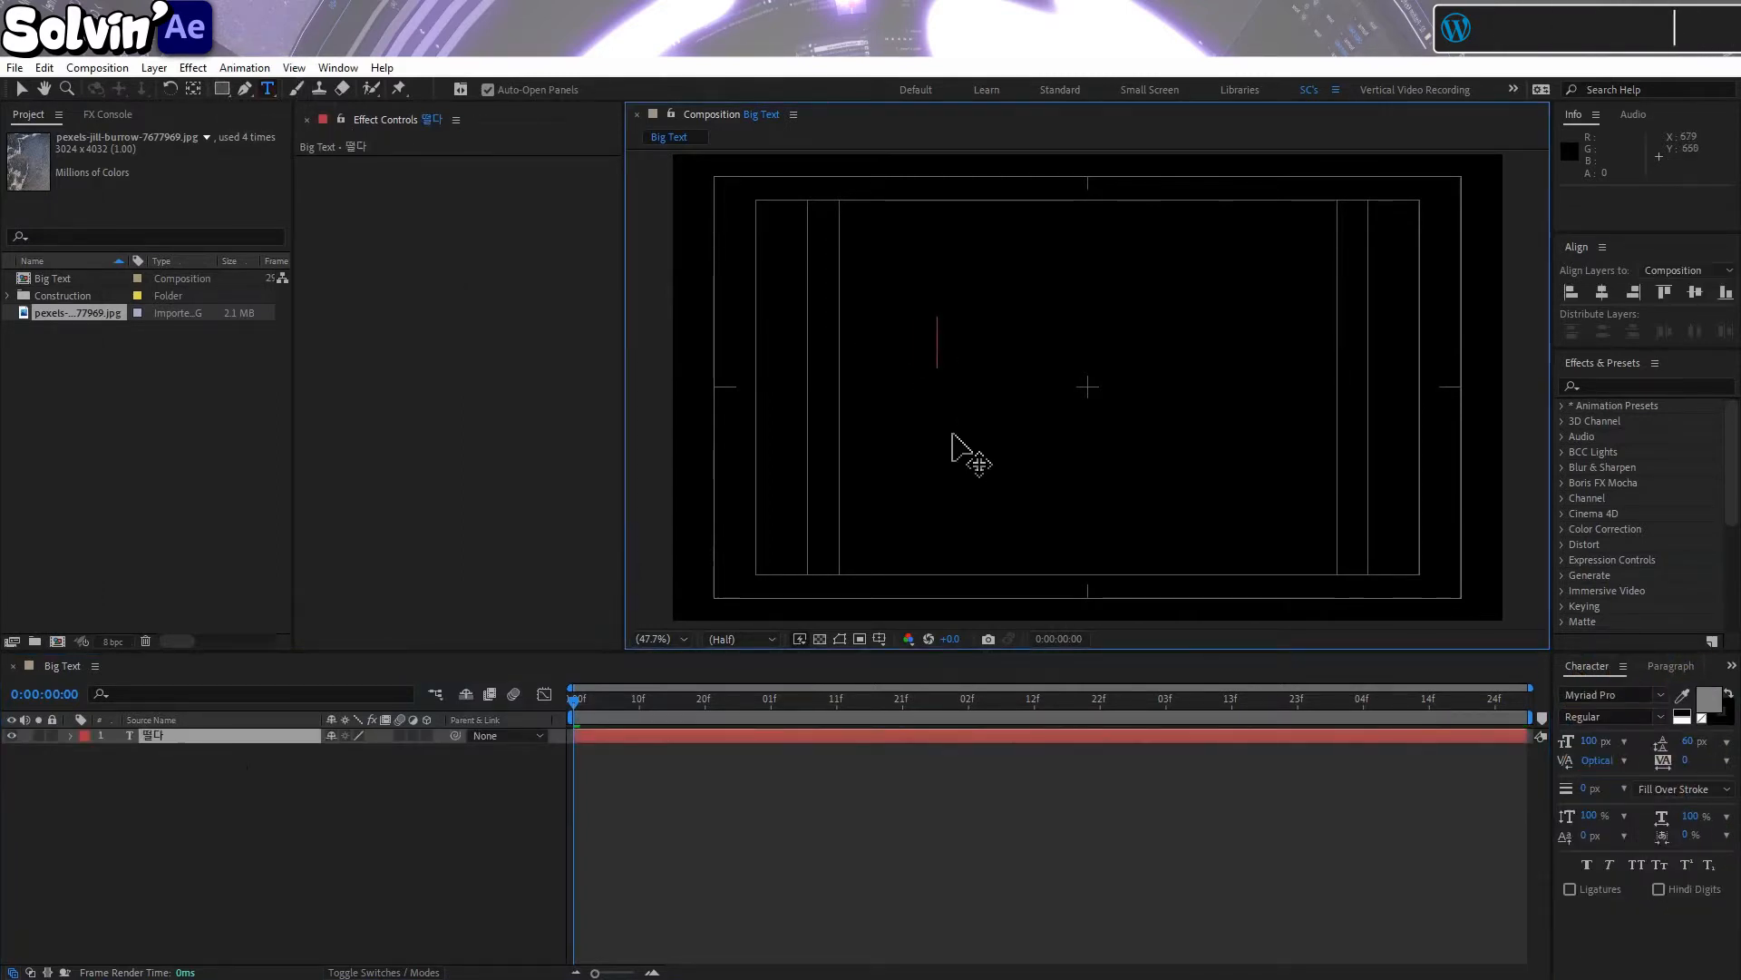
click(21, 89)
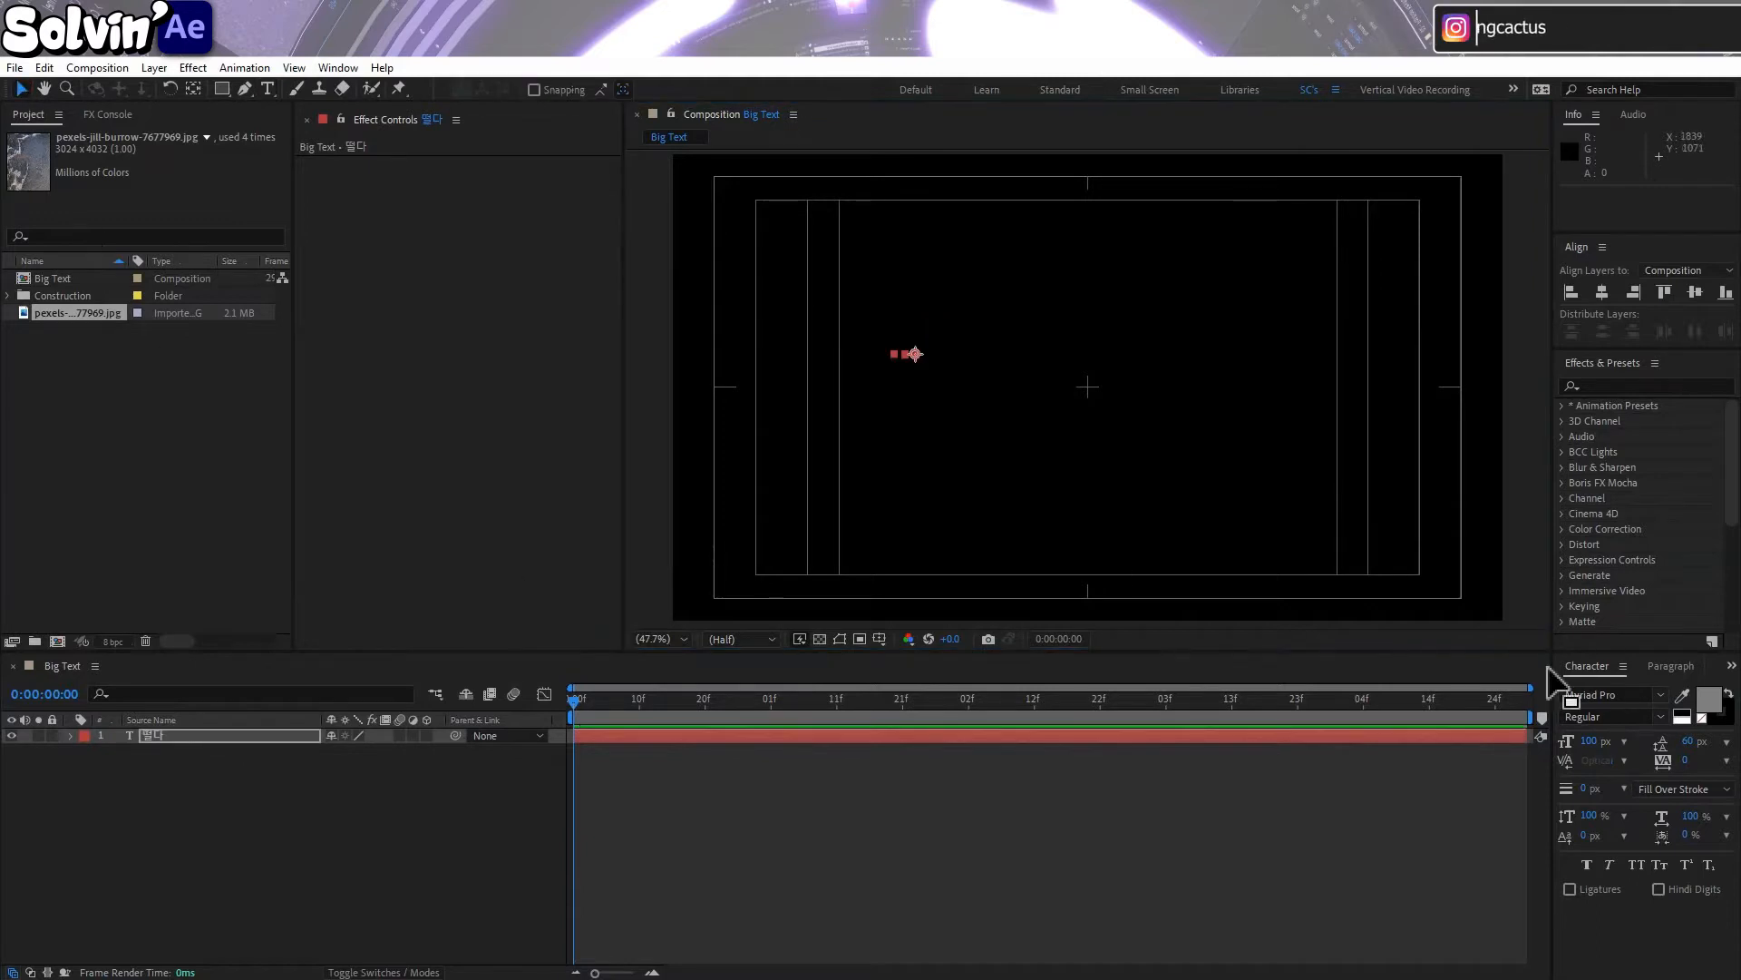
Set the Korean text's font to Source Han Serif K and its size to 450 px
click(1626, 694)
text(sou)
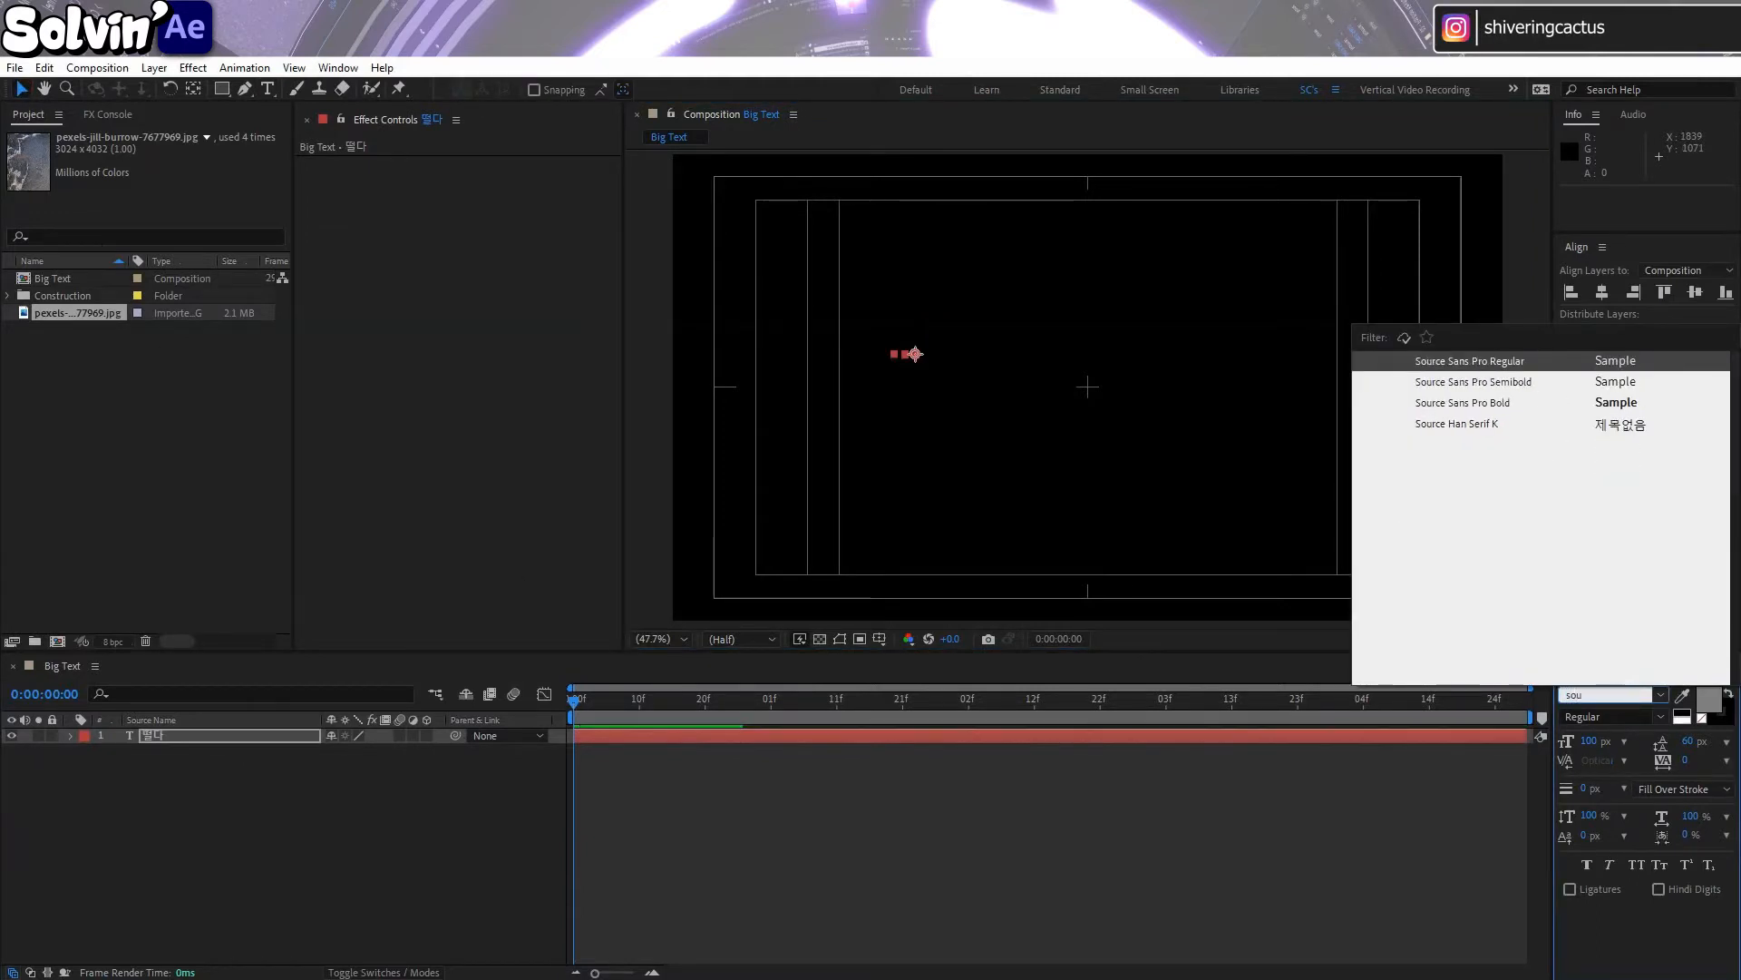
click(1489, 423)
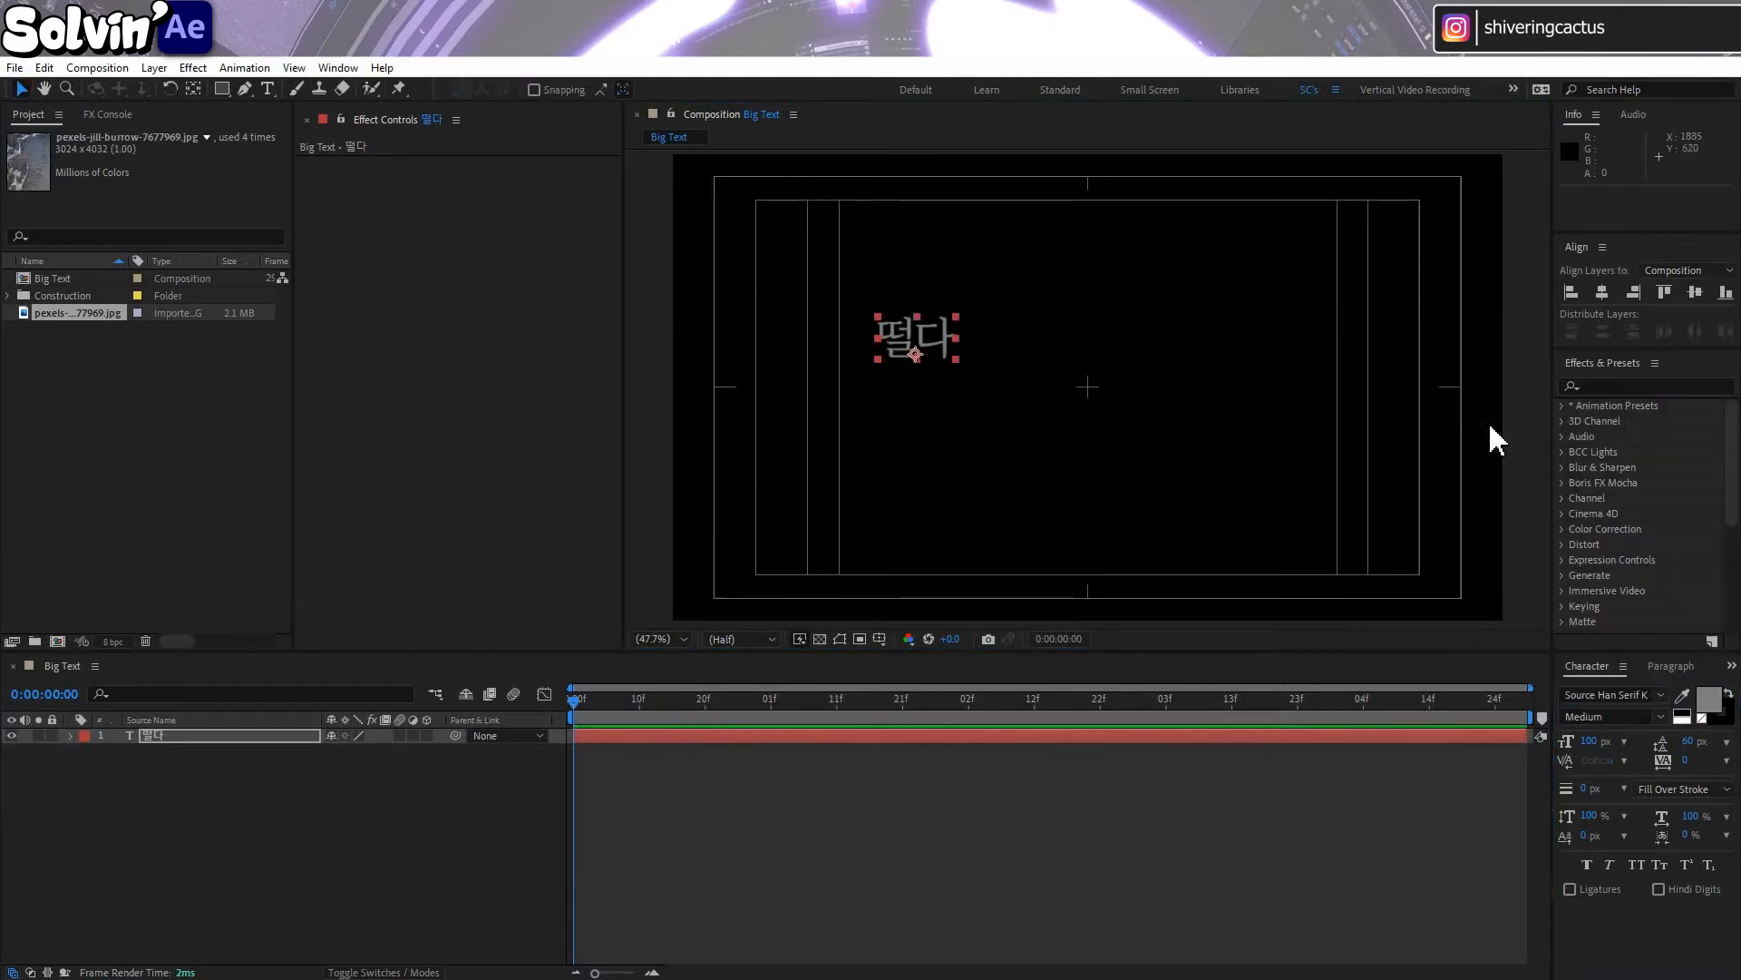
click(1592, 743)
text(450)
key(Return)
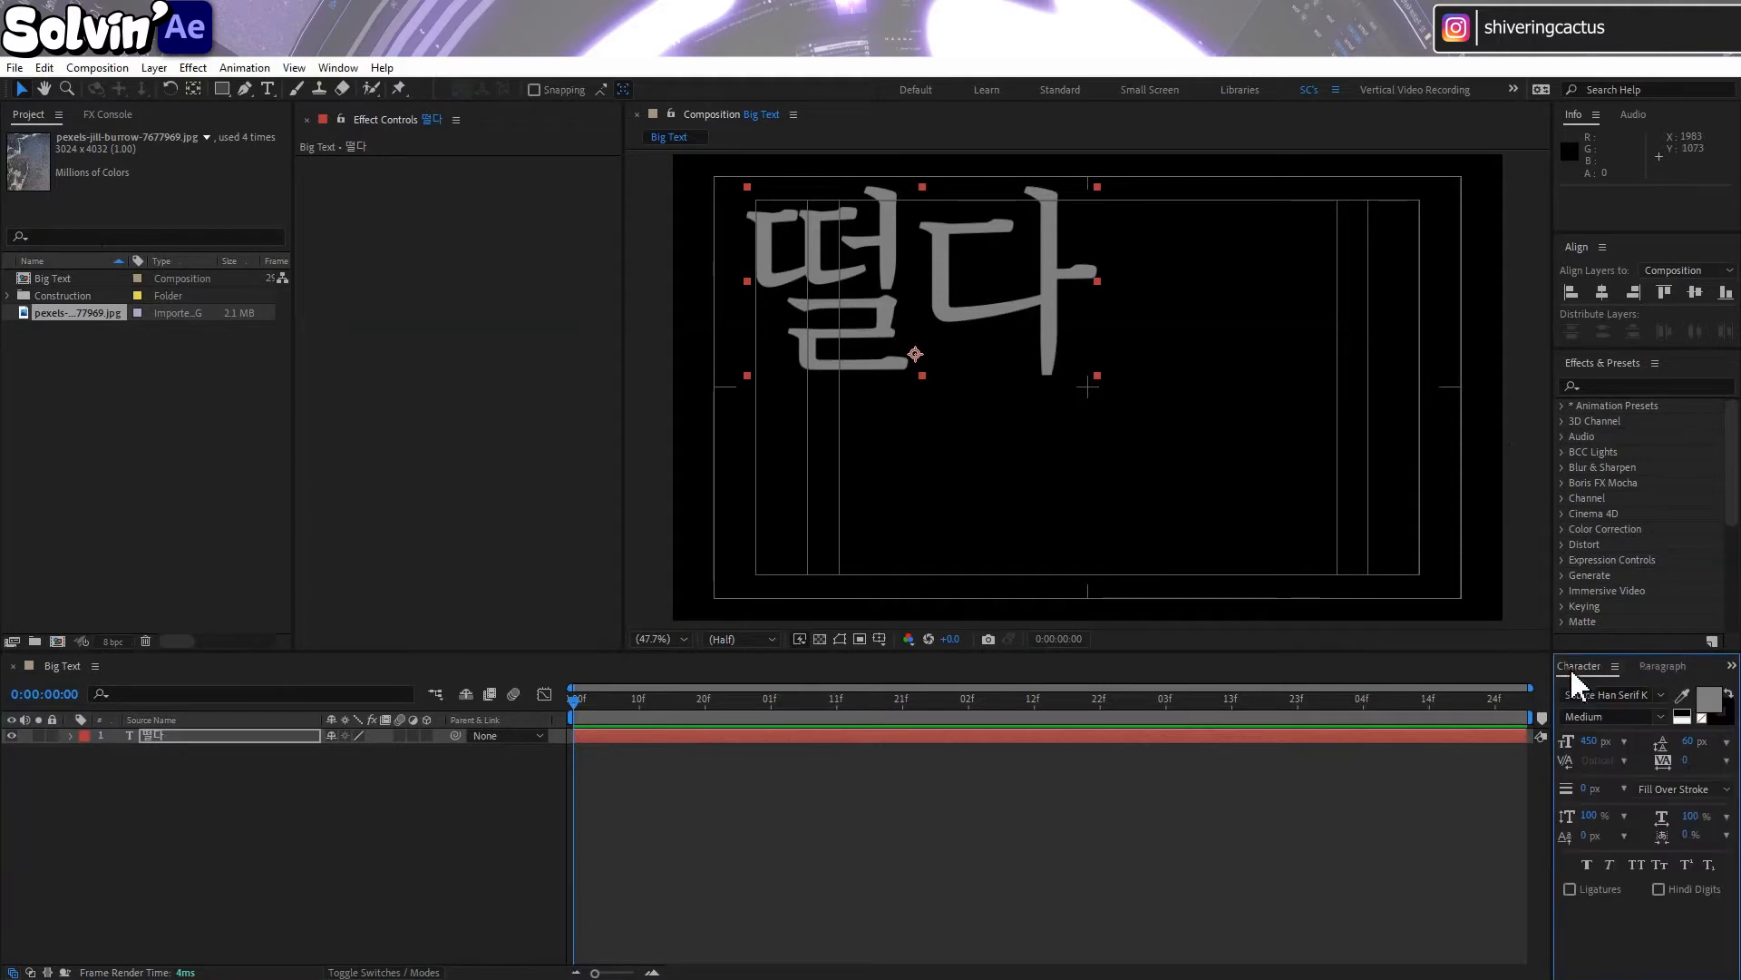
Set the text layer's position to 960, 696.4 and the characters' horizontal scale to 75%
click(962, 742)
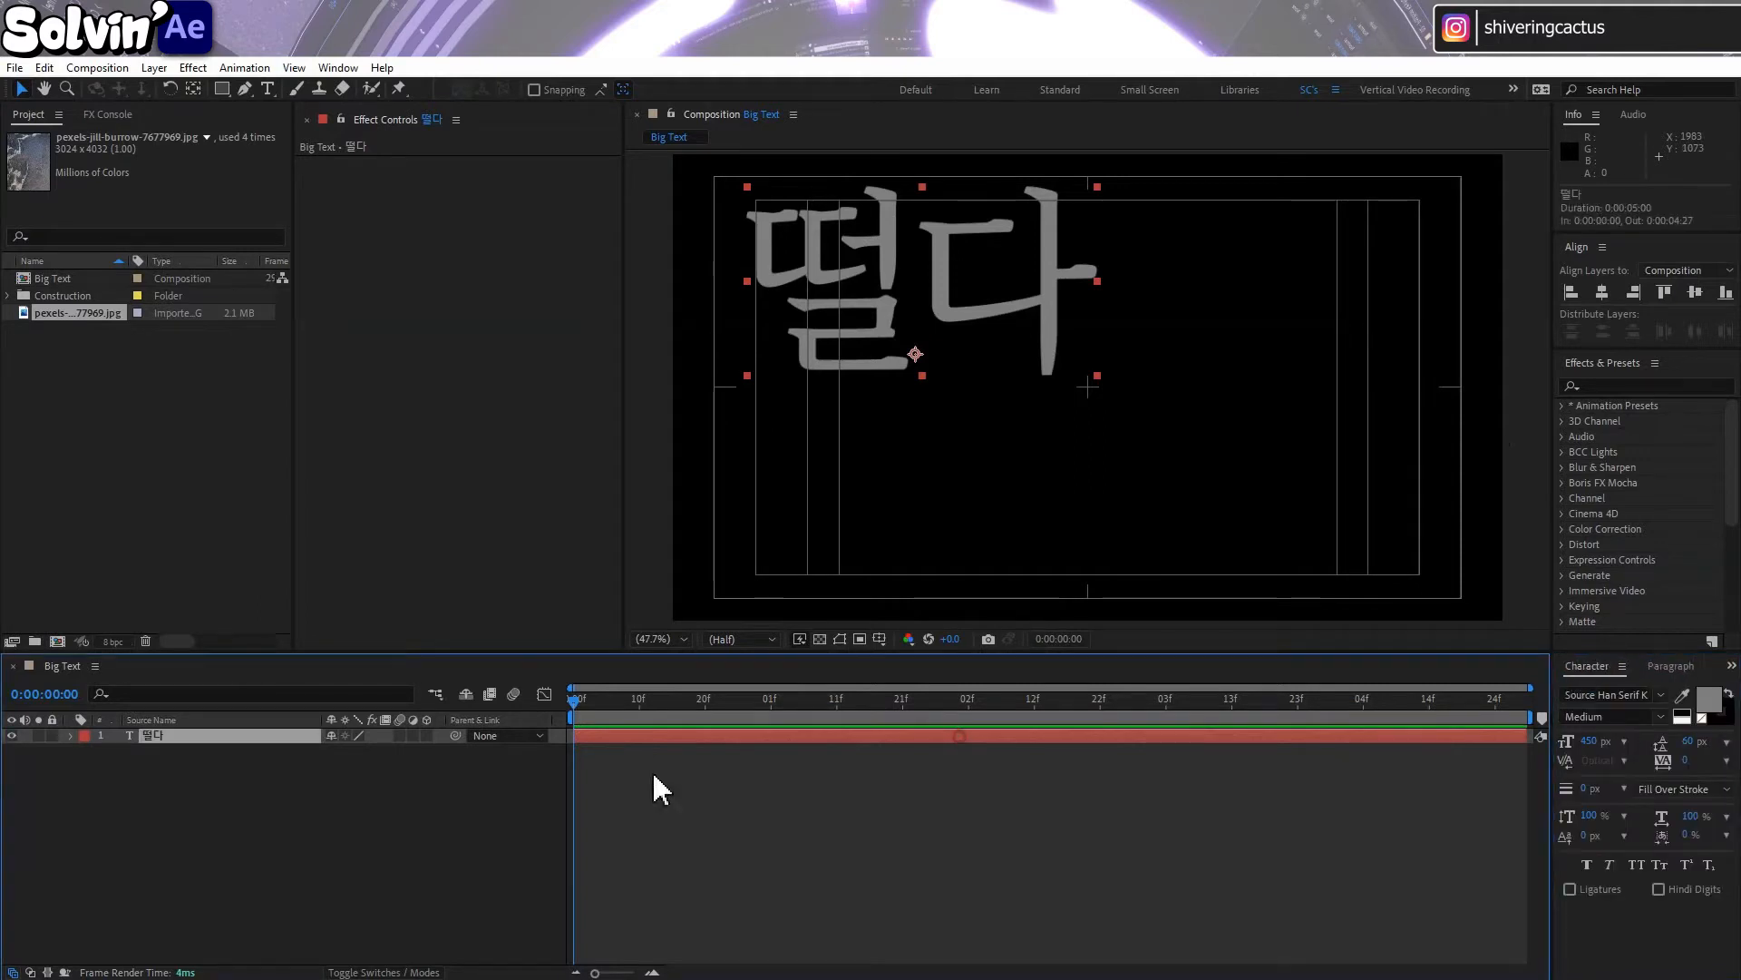
click(70, 735)
click(87, 768)
click(348, 797)
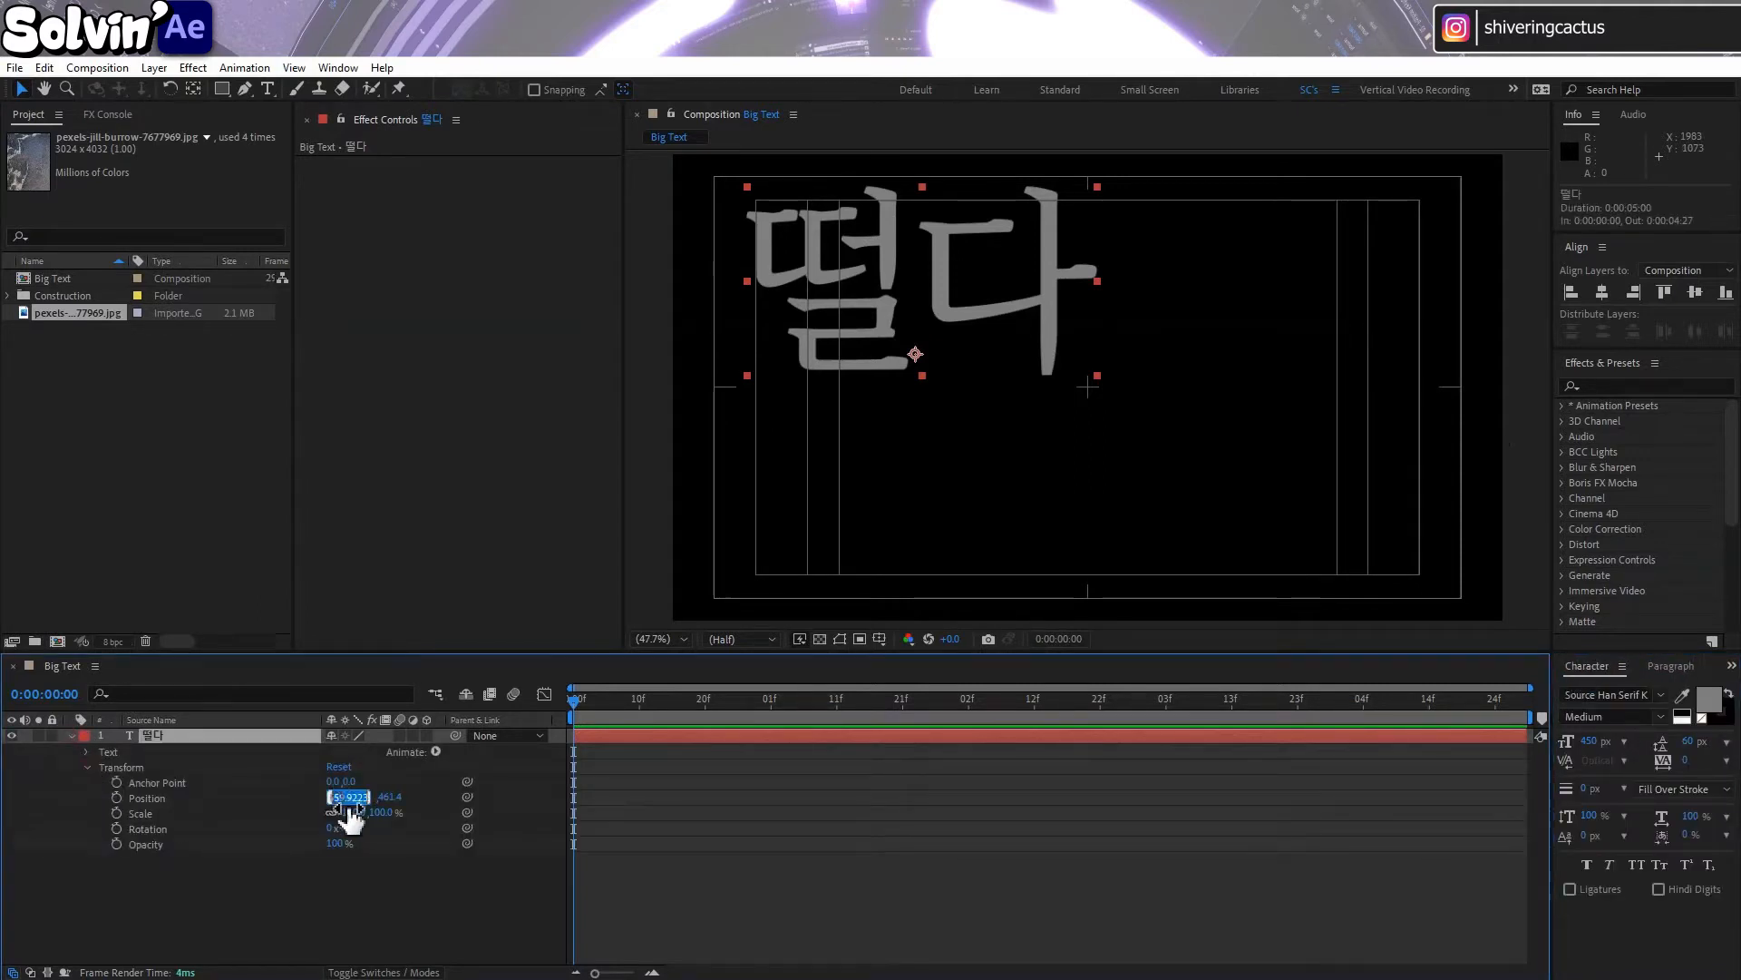
text(960)
key(Tab)
text(696.4)
key(Return)
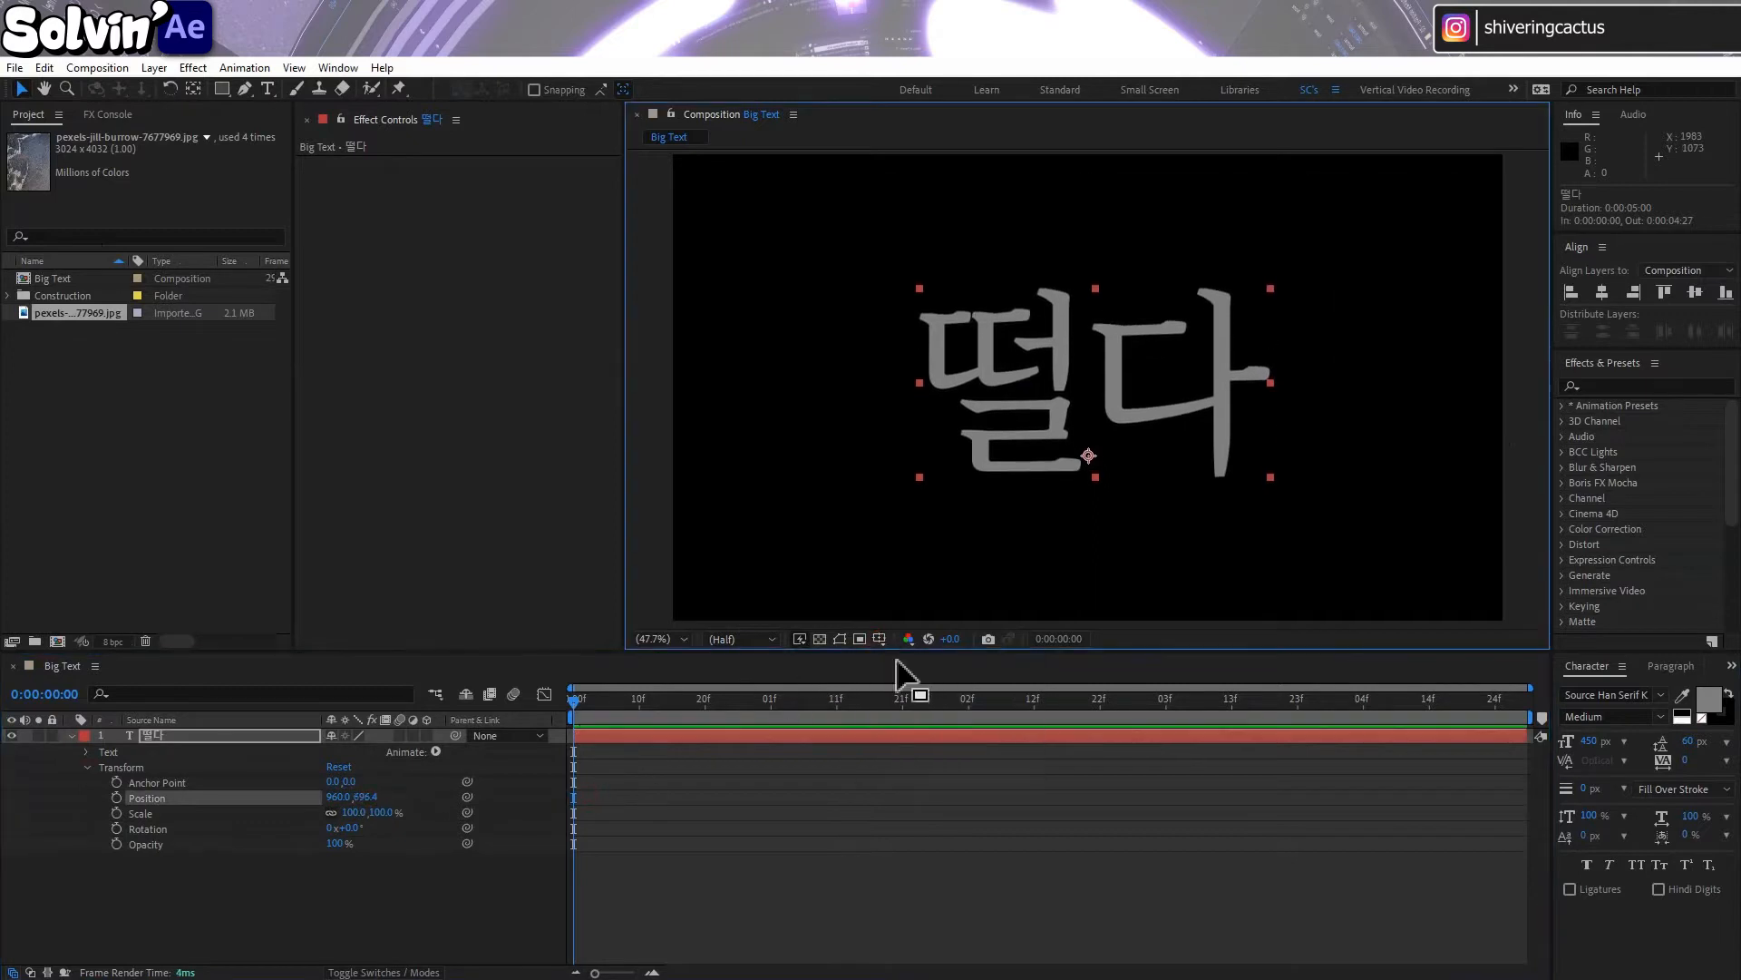
click(1693, 818)
text(75)
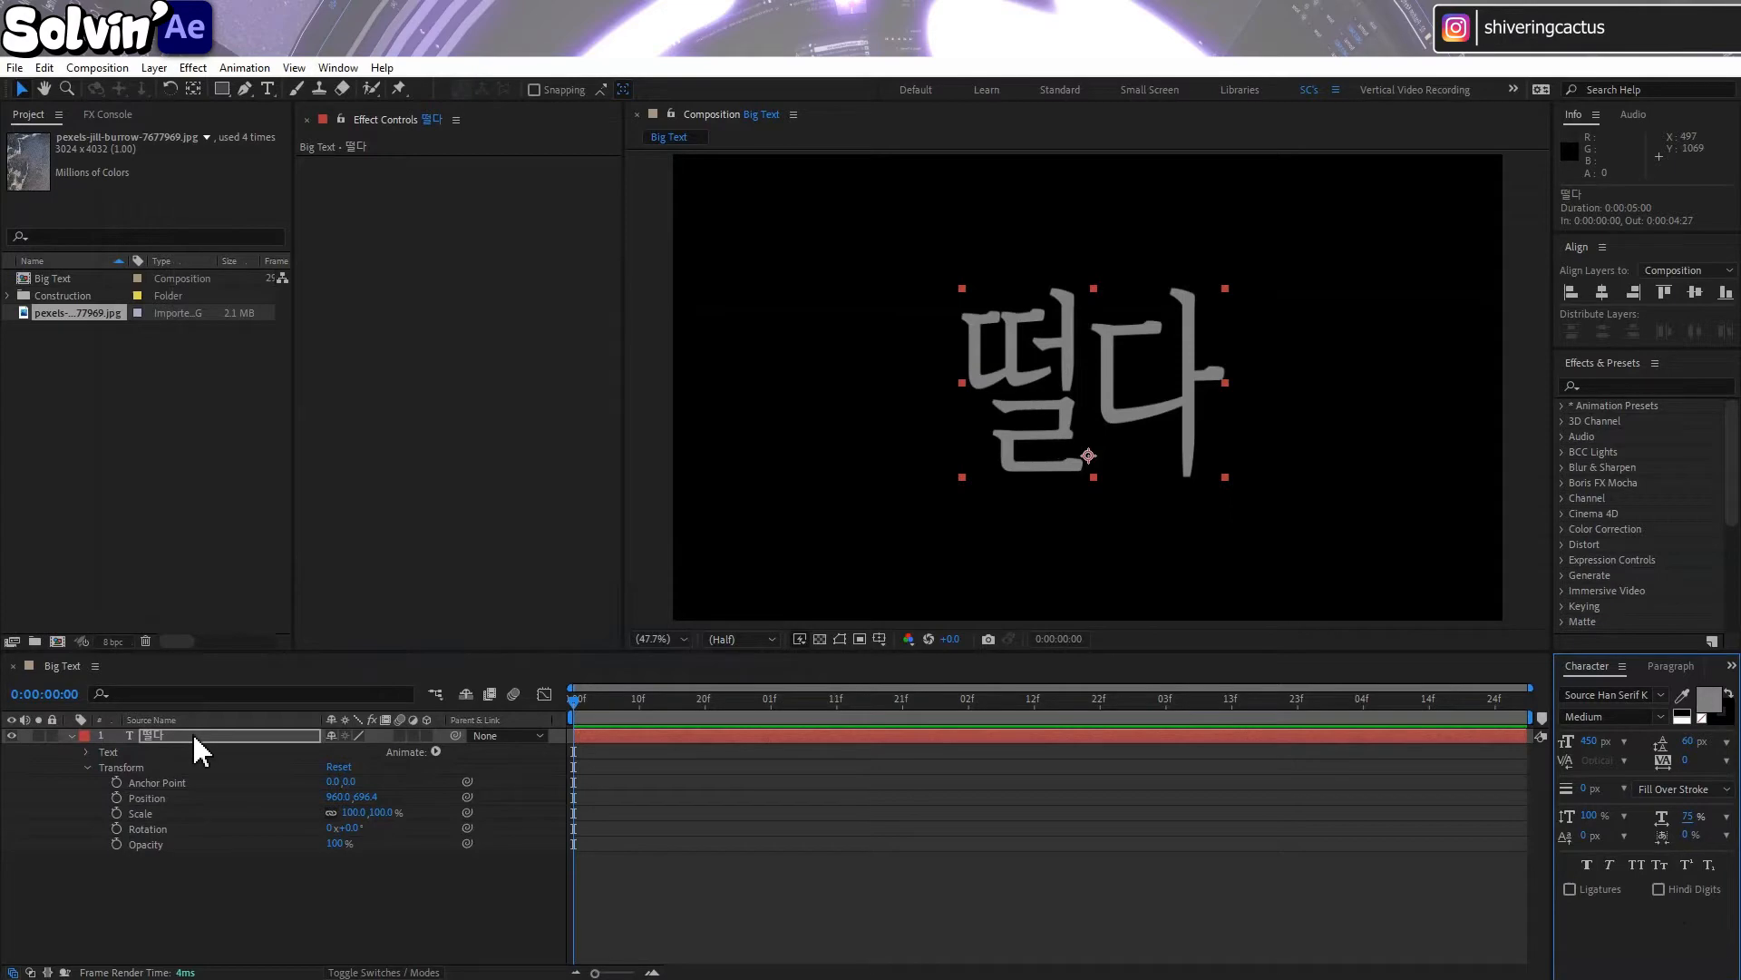
Place the granite photo beneath the text layer and set its track matte to Alpha Matte "떨다"
drag(77, 313, 156, 885)
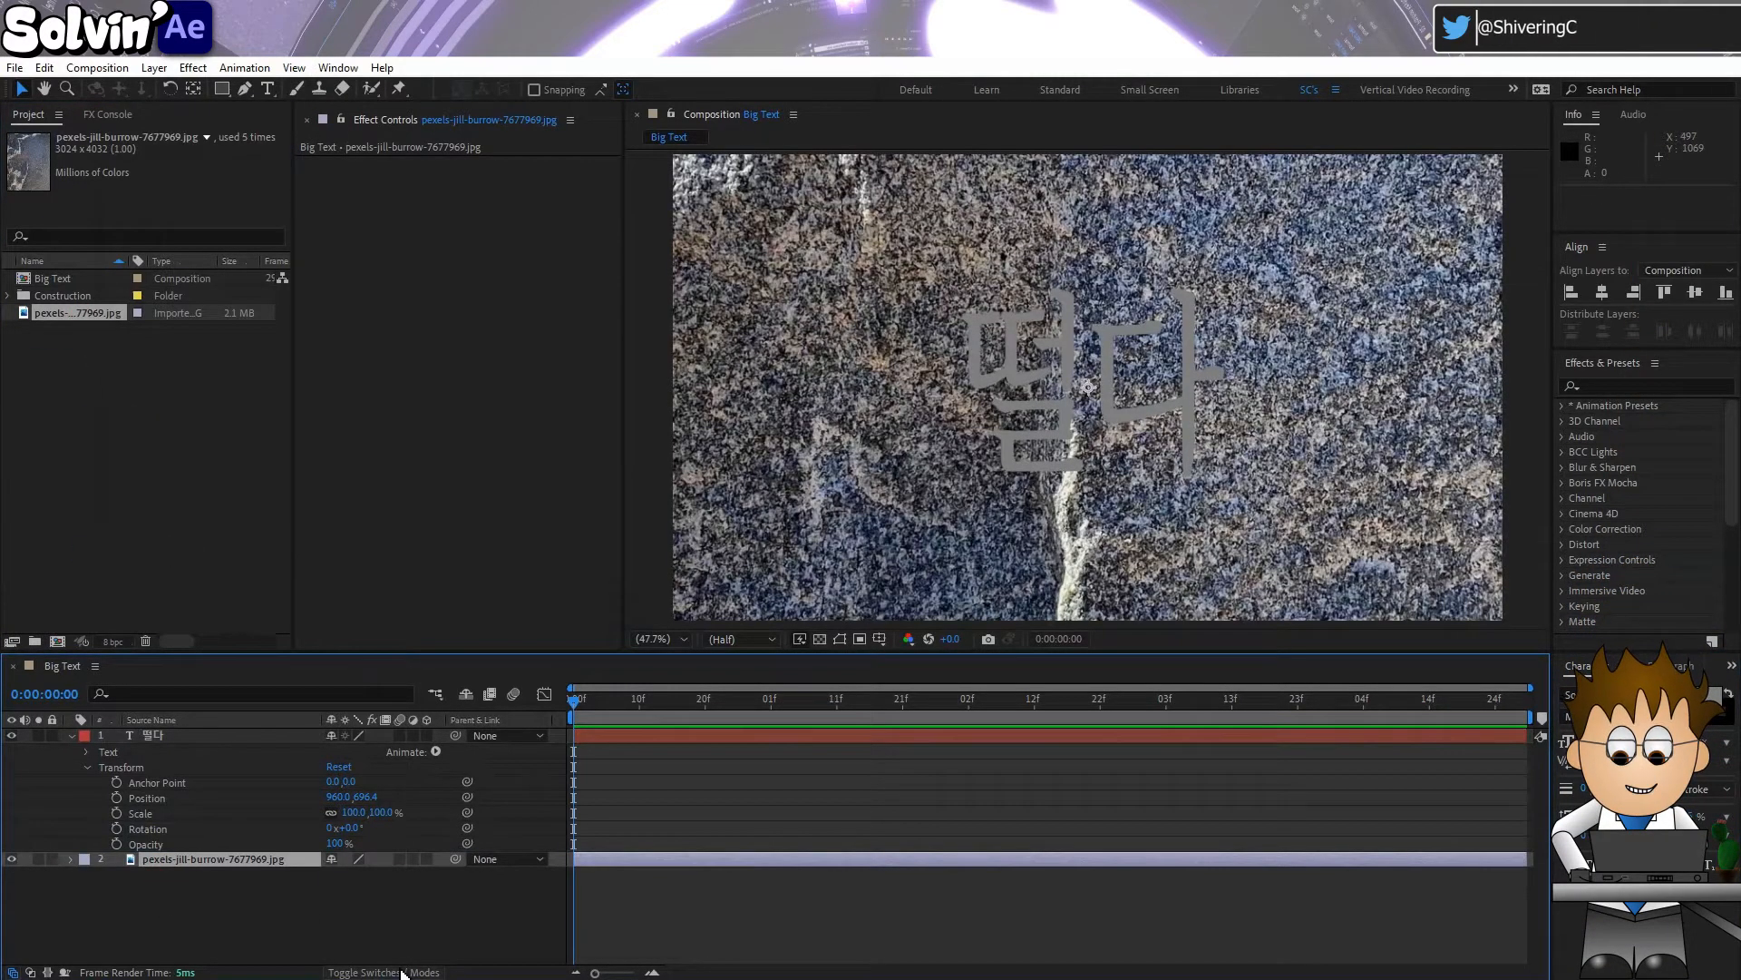
click(402, 973)
click(434, 859)
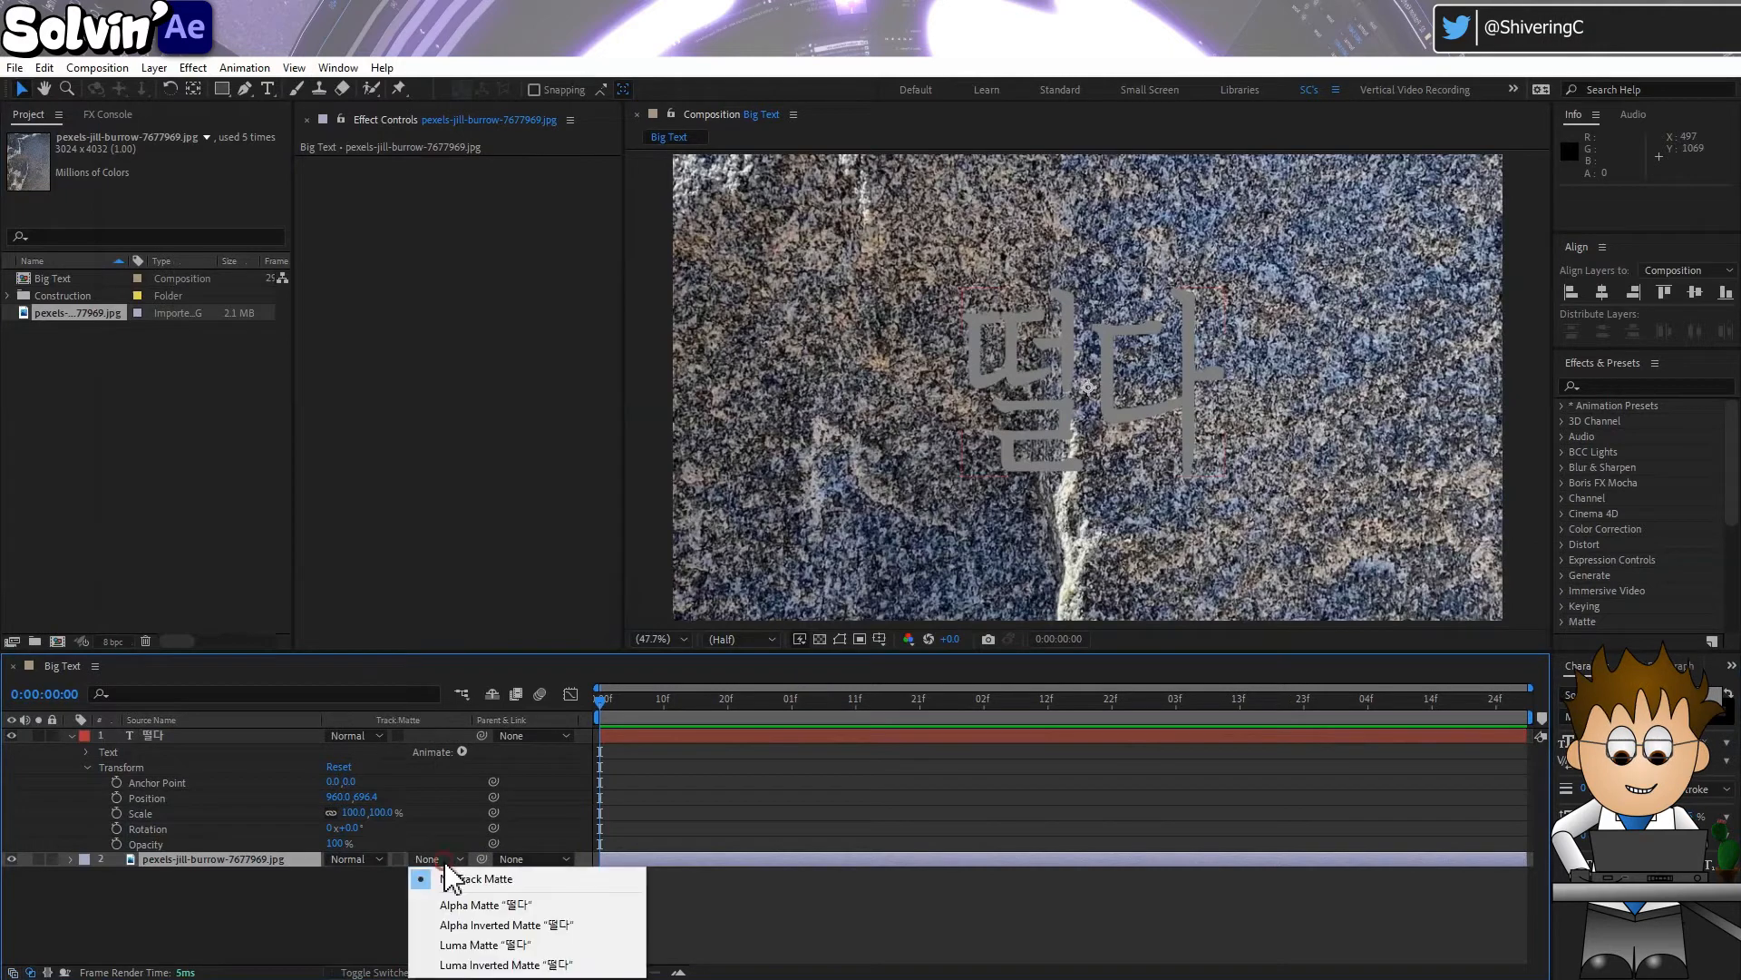
click(513, 905)
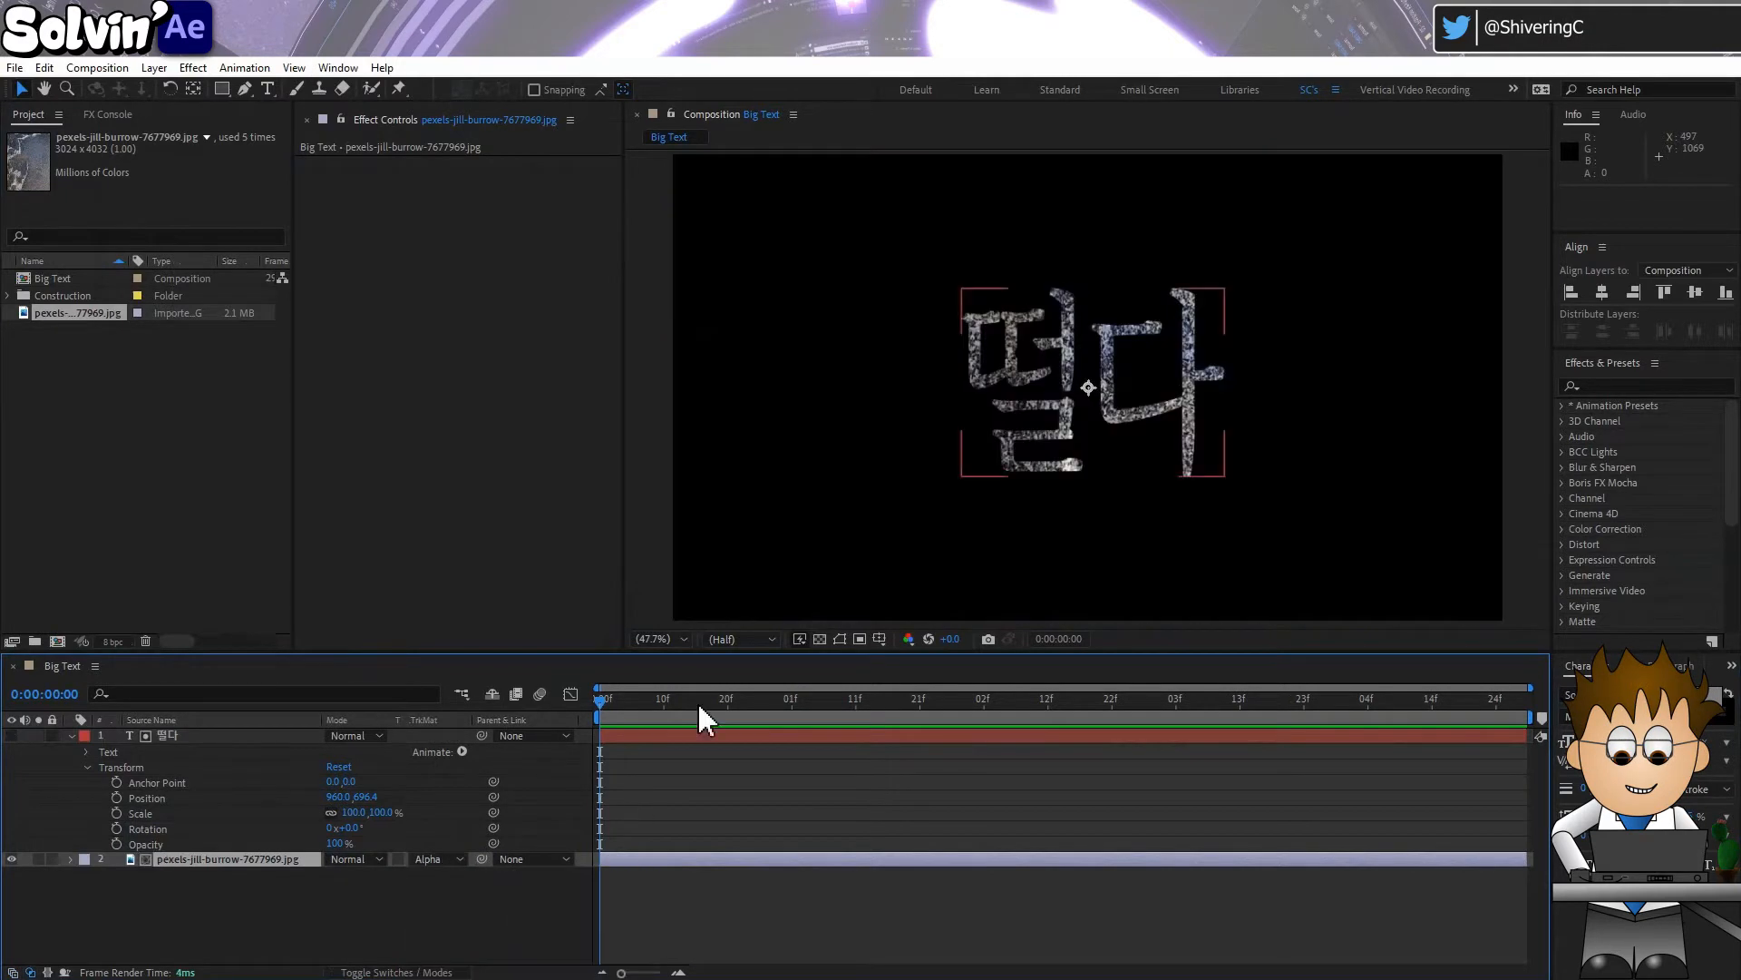
Scale the granite photo to 63%, rotate it 90°, and reposition it so the texture fills the letters
key(s)
drag(384, 873, 321, 874)
mouse_move(996, 400)
mouse_down()
mouse_move(994, 431)
mouse_move(994, 303)
mouse_move(995, 389)
mouse_up()
key(r)
click(354, 874)
text(90)
key(Return)
key(s)
drag(365, 874, 397, 874)
drag(1014, 367, 1025, 455)
Apply a Hue/Saturation effect to the granite photo with Master Saturation -100 and Master Lightness -37
click(205, 858)
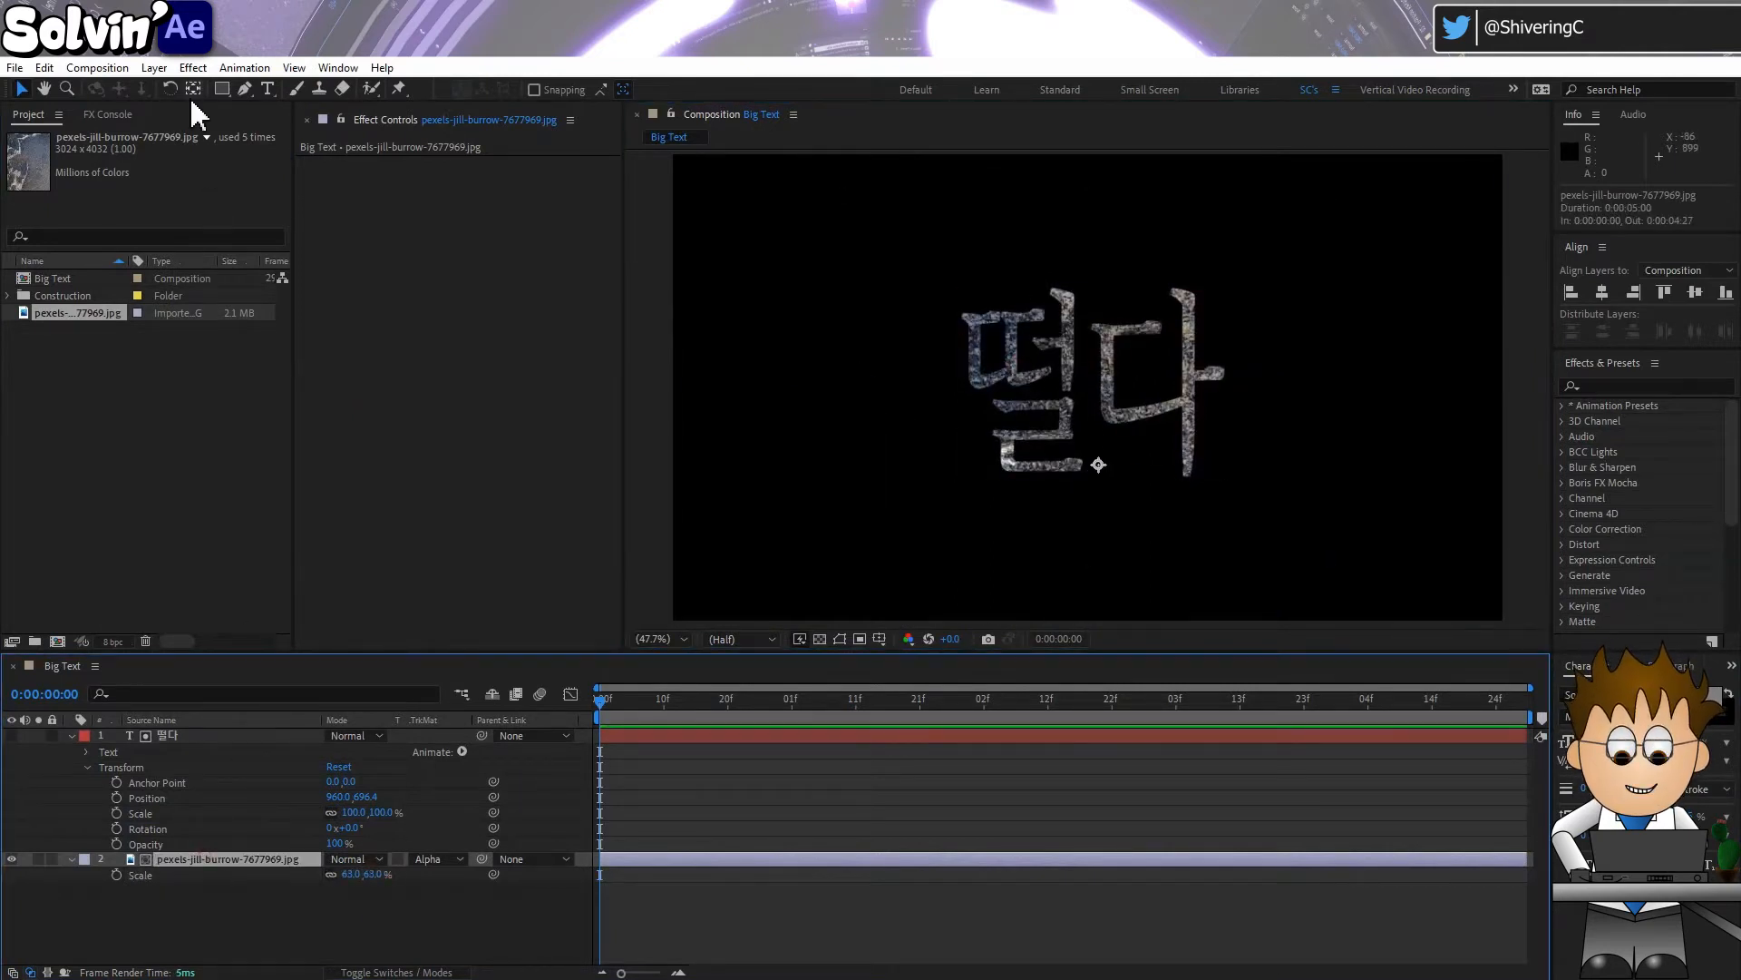
click(193, 69)
click(297, 295)
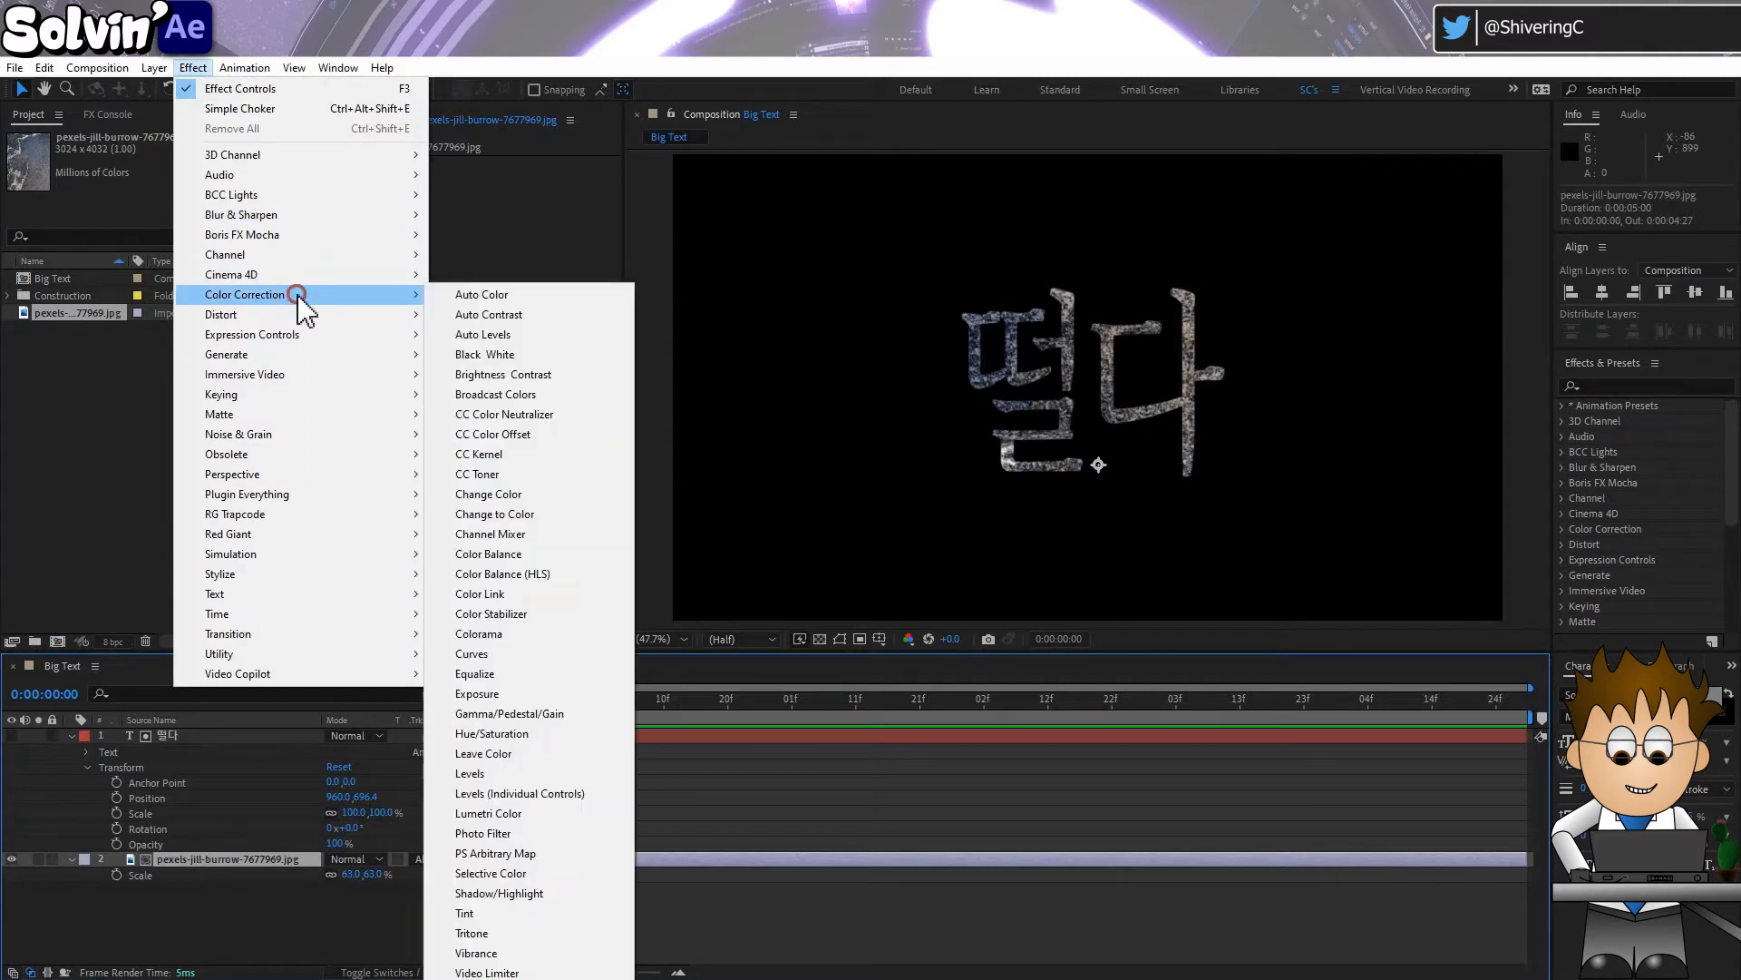
click(544, 734)
drag(466, 327, 290, 324)
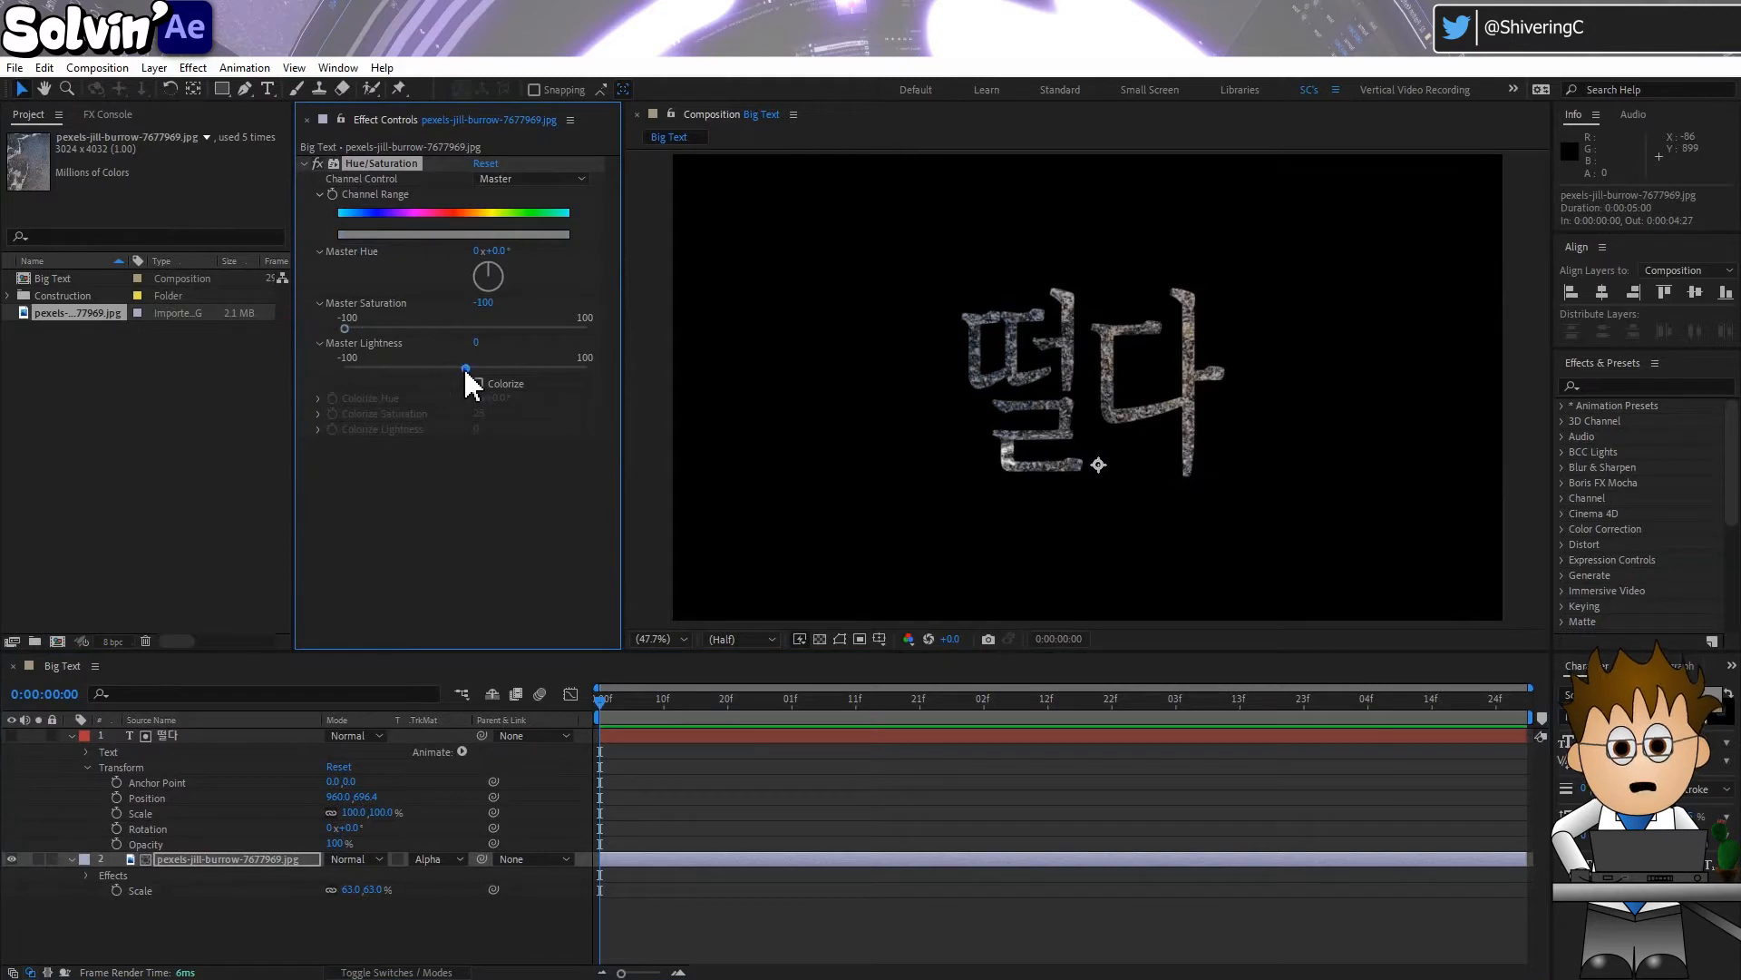
drag(464, 366, 421, 367)
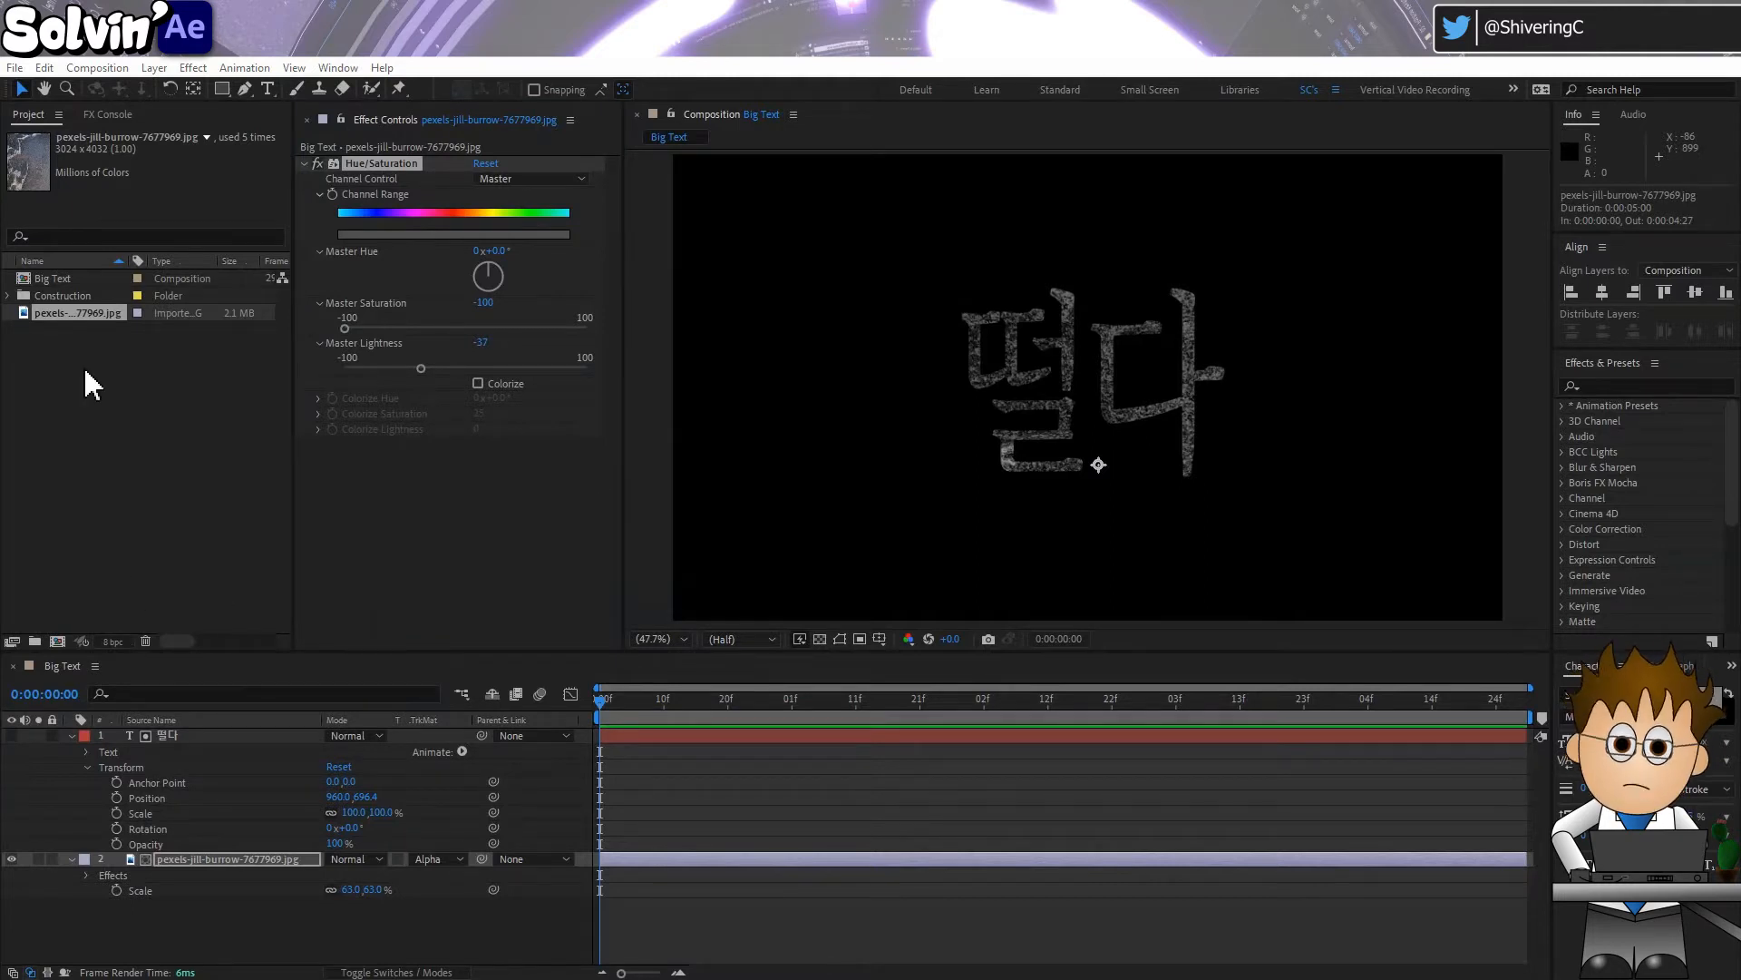
Create a new composition from Big Text and rename it "Main Comp"
click(63, 279)
drag(53, 276, 58, 640)
click(97, 67)
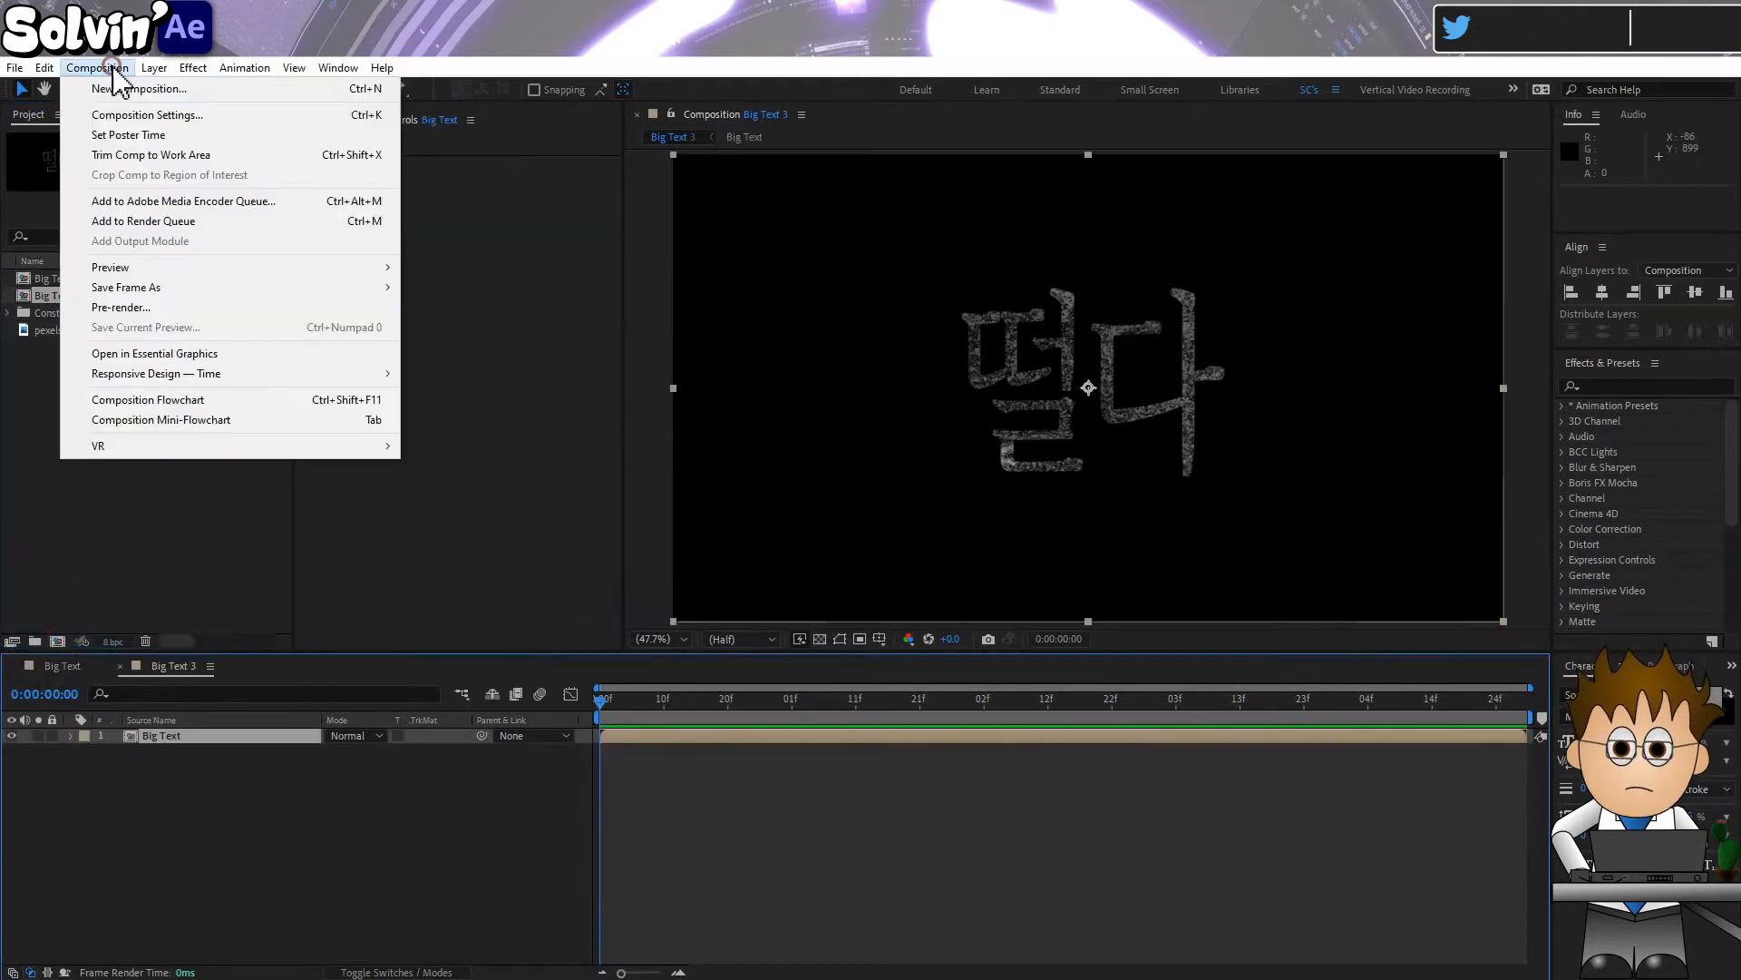
click(127, 115)
text(Main Comp)
key(Return)
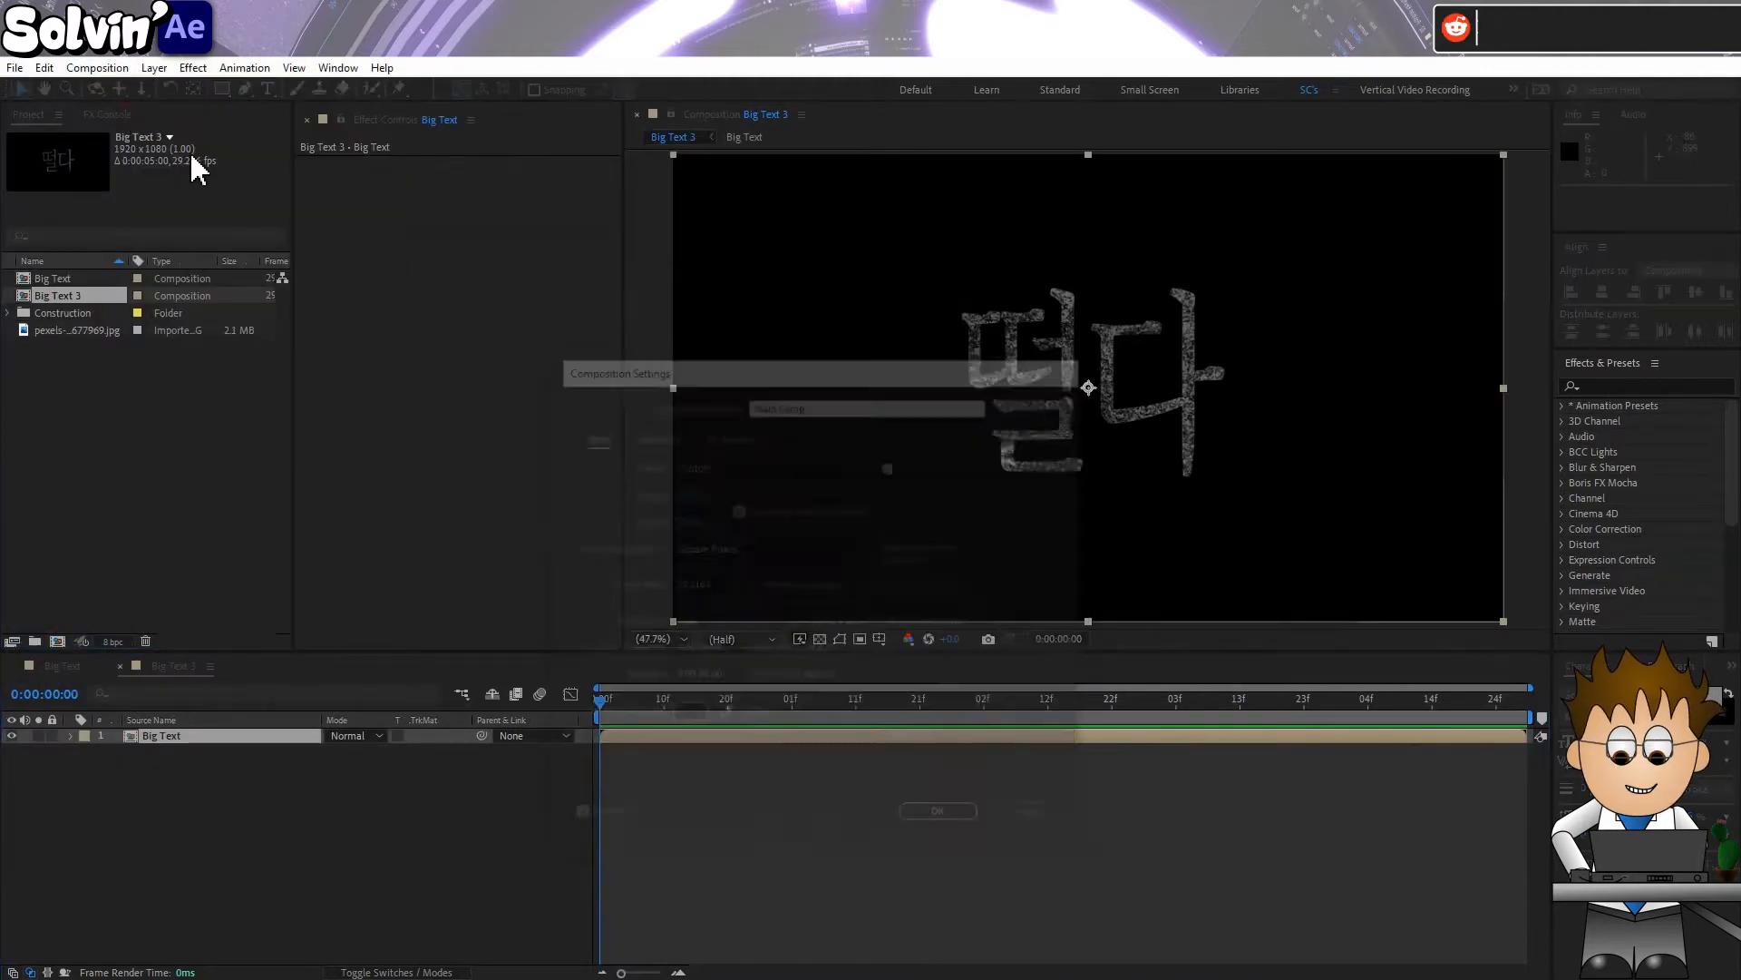
Apply a Glow effect to the Big Text layer, based on Alpha Channel, with A & B Colors and intensity 4
click(193, 69)
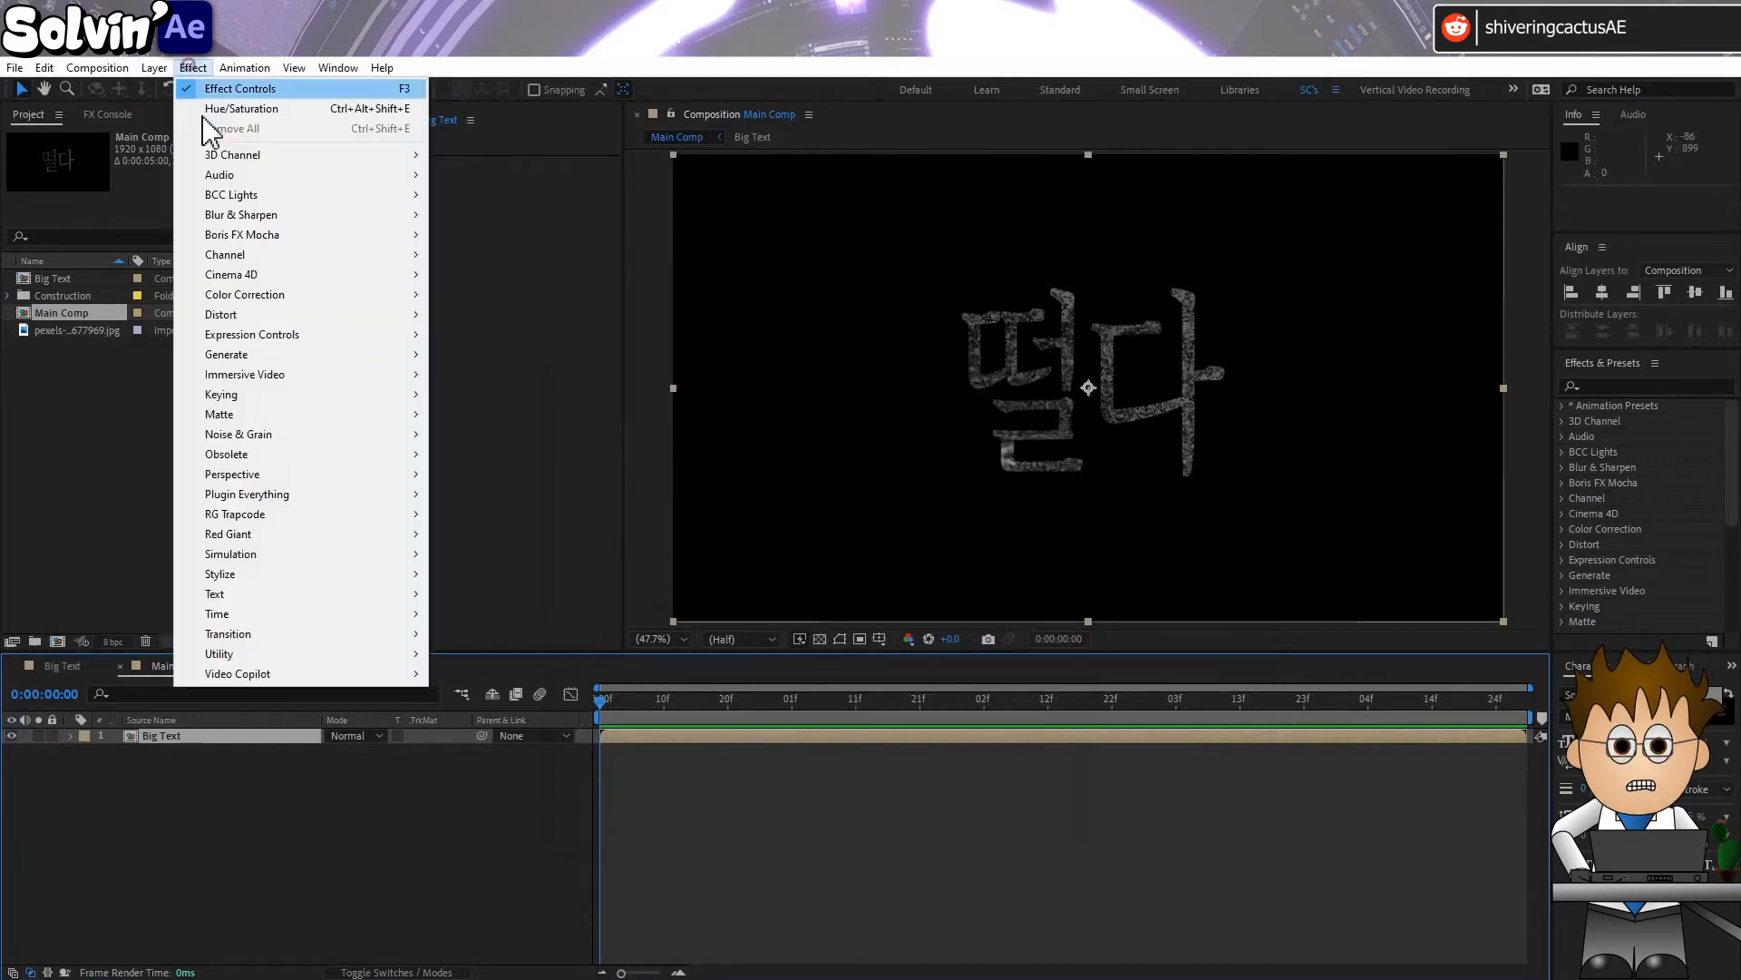
mouse_move(393, 581)
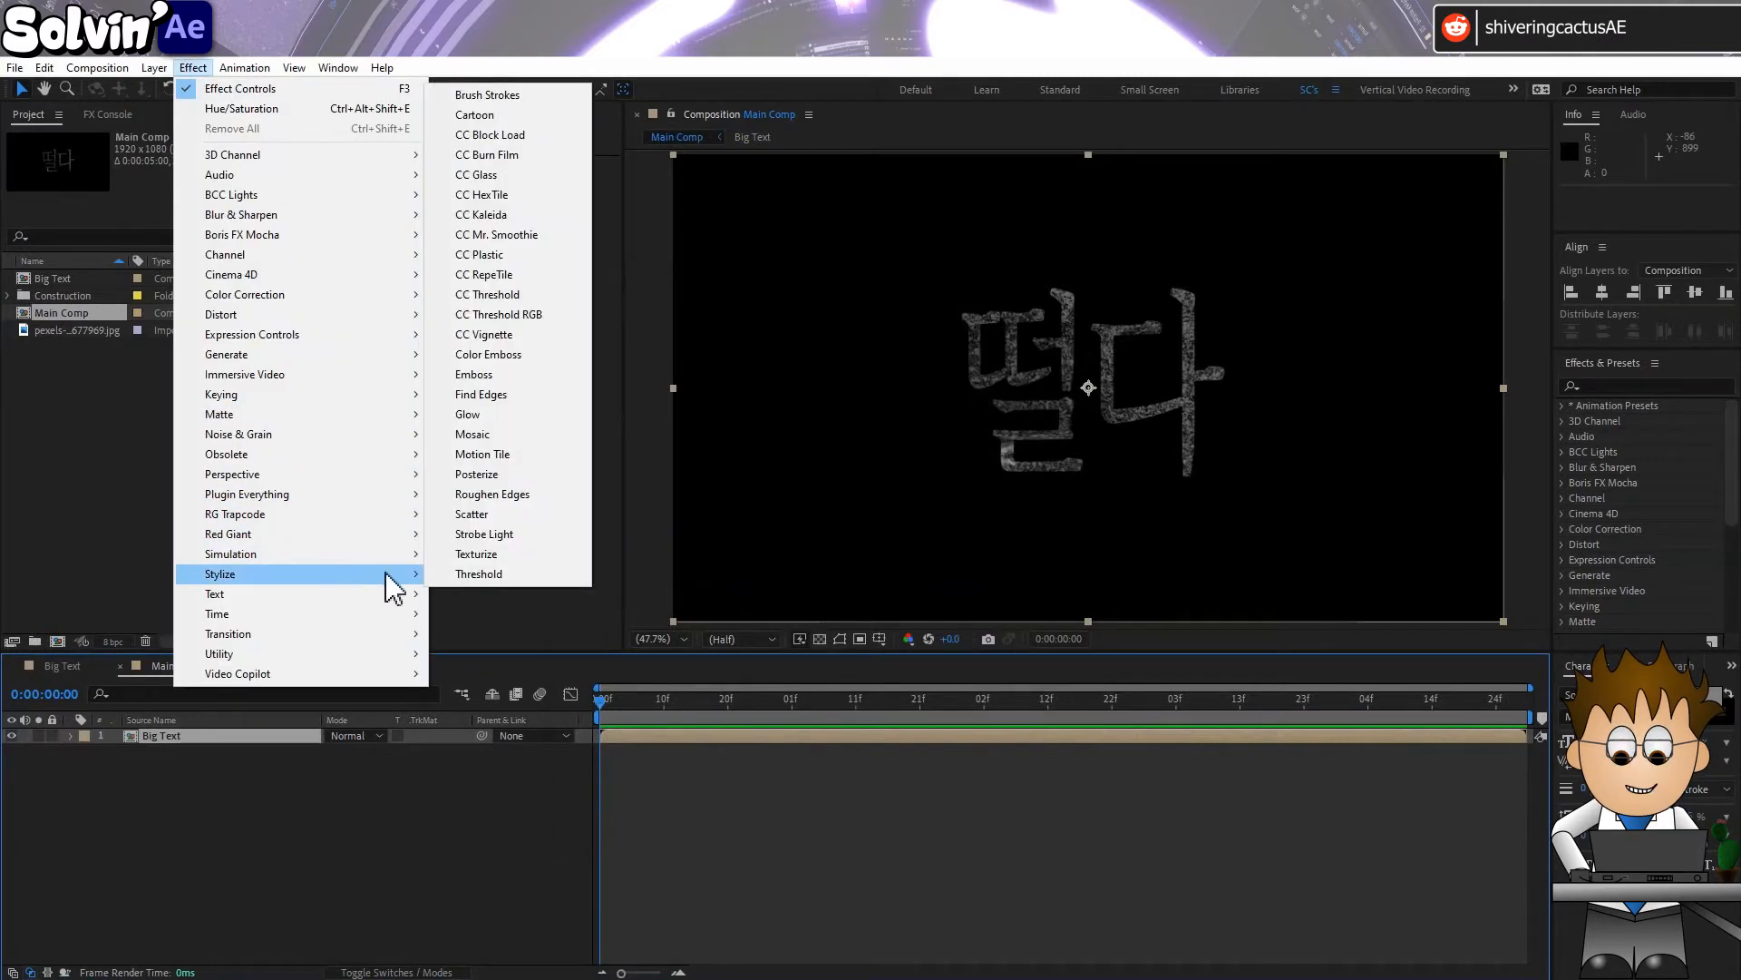
click(490, 415)
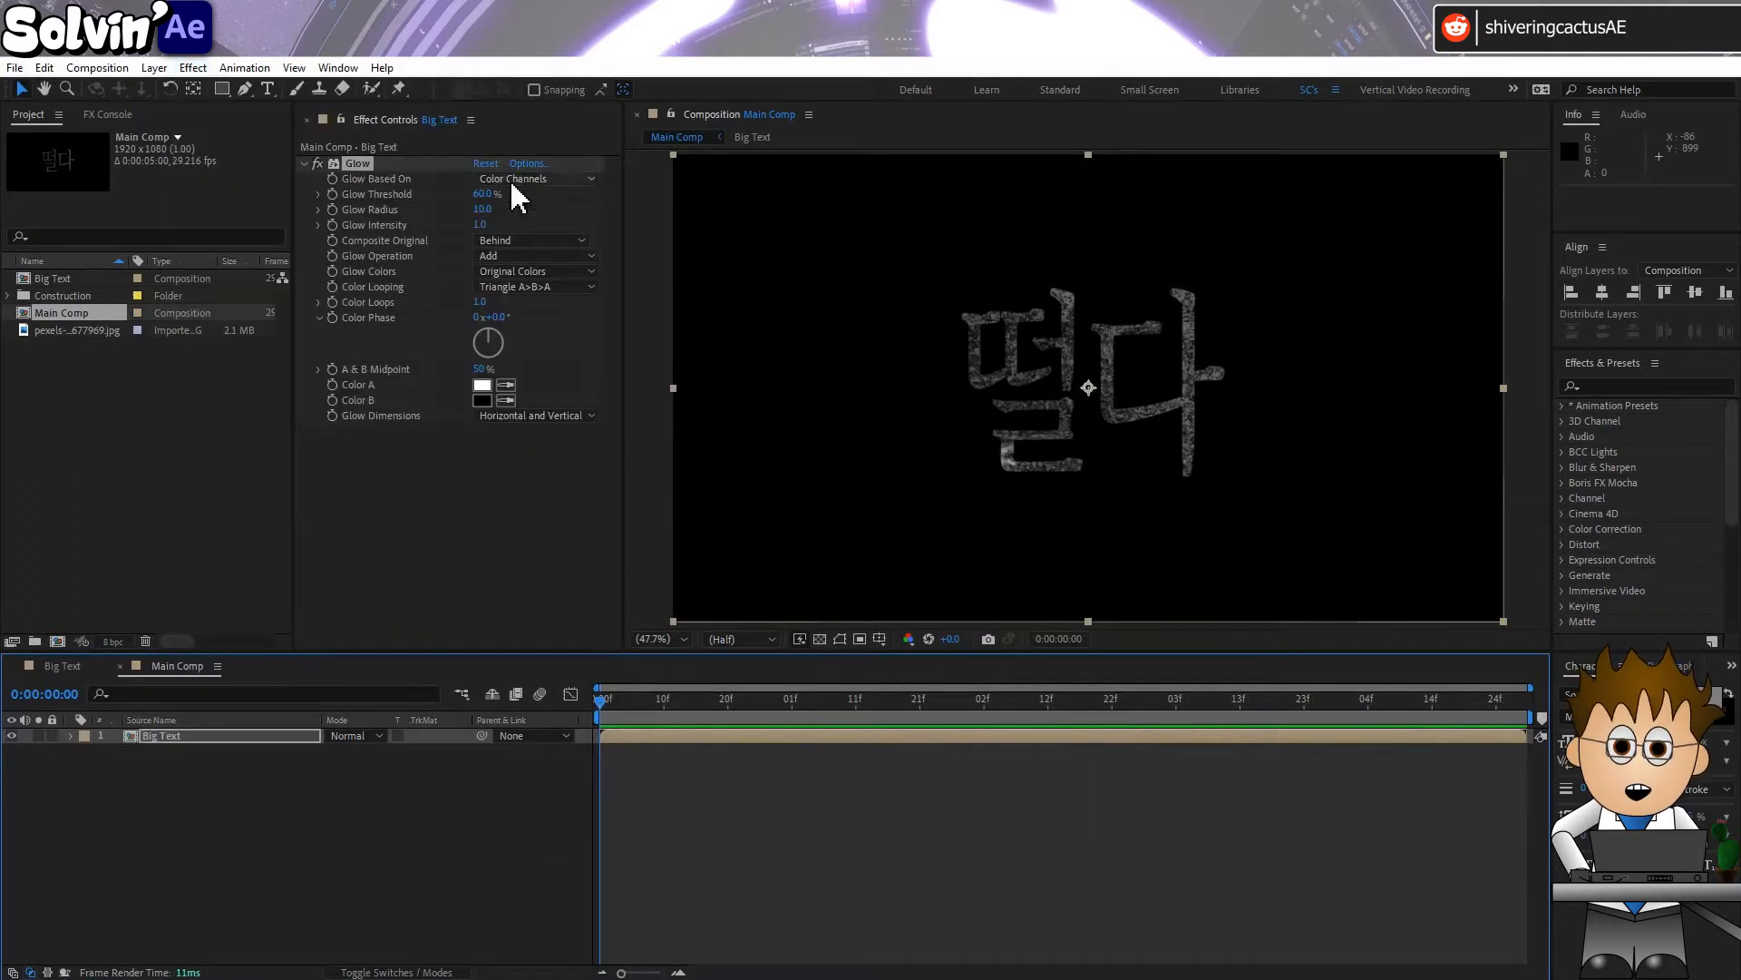
click(562, 185)
click(570, 196)
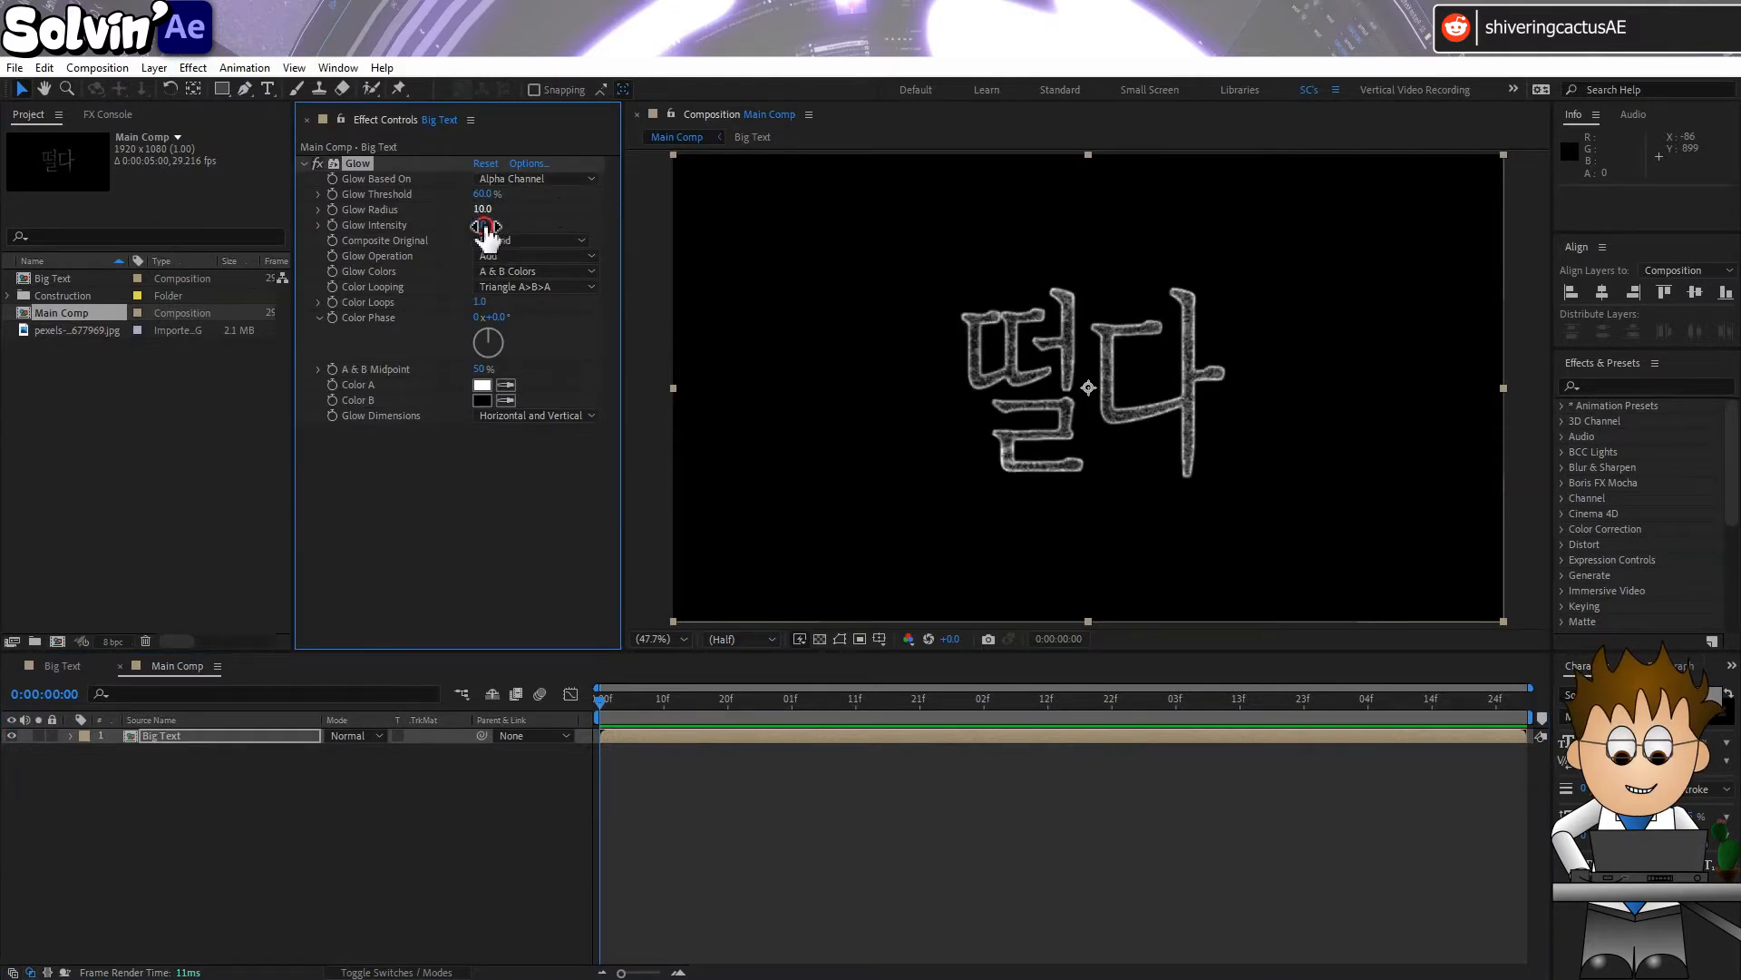
text(4)
key(Return)
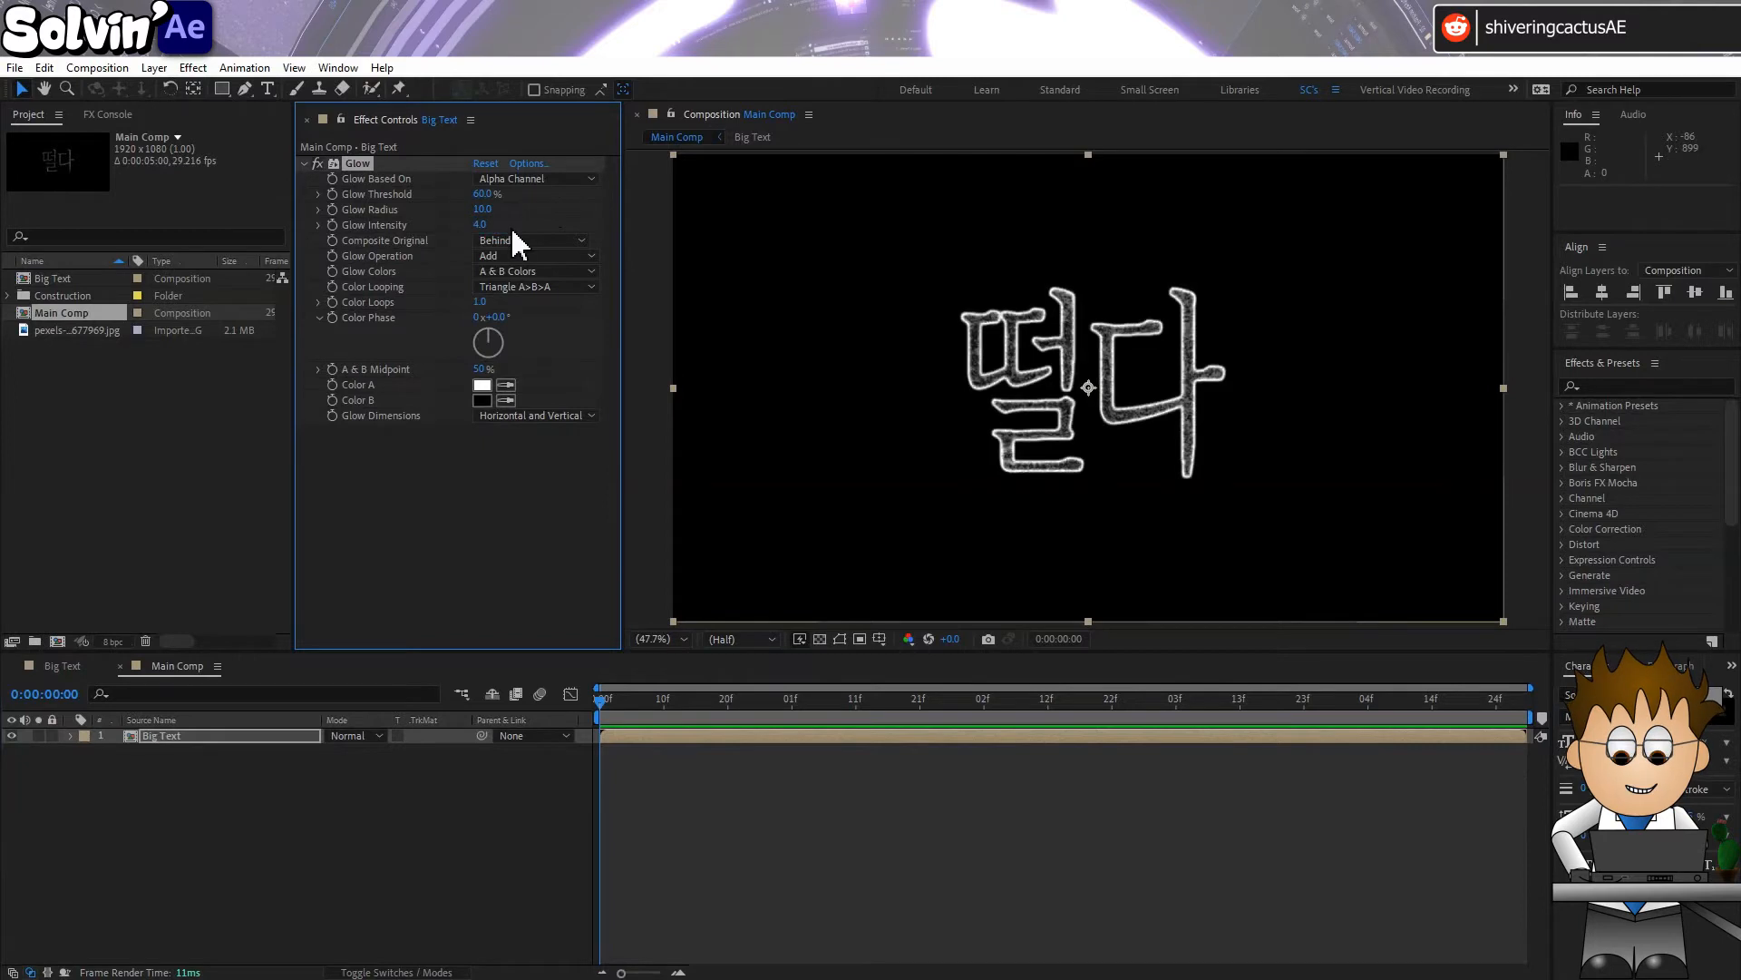
Set the Big Text glow's Color A to #A0EDFF and Color B to #4A85BE
click(487, 386)
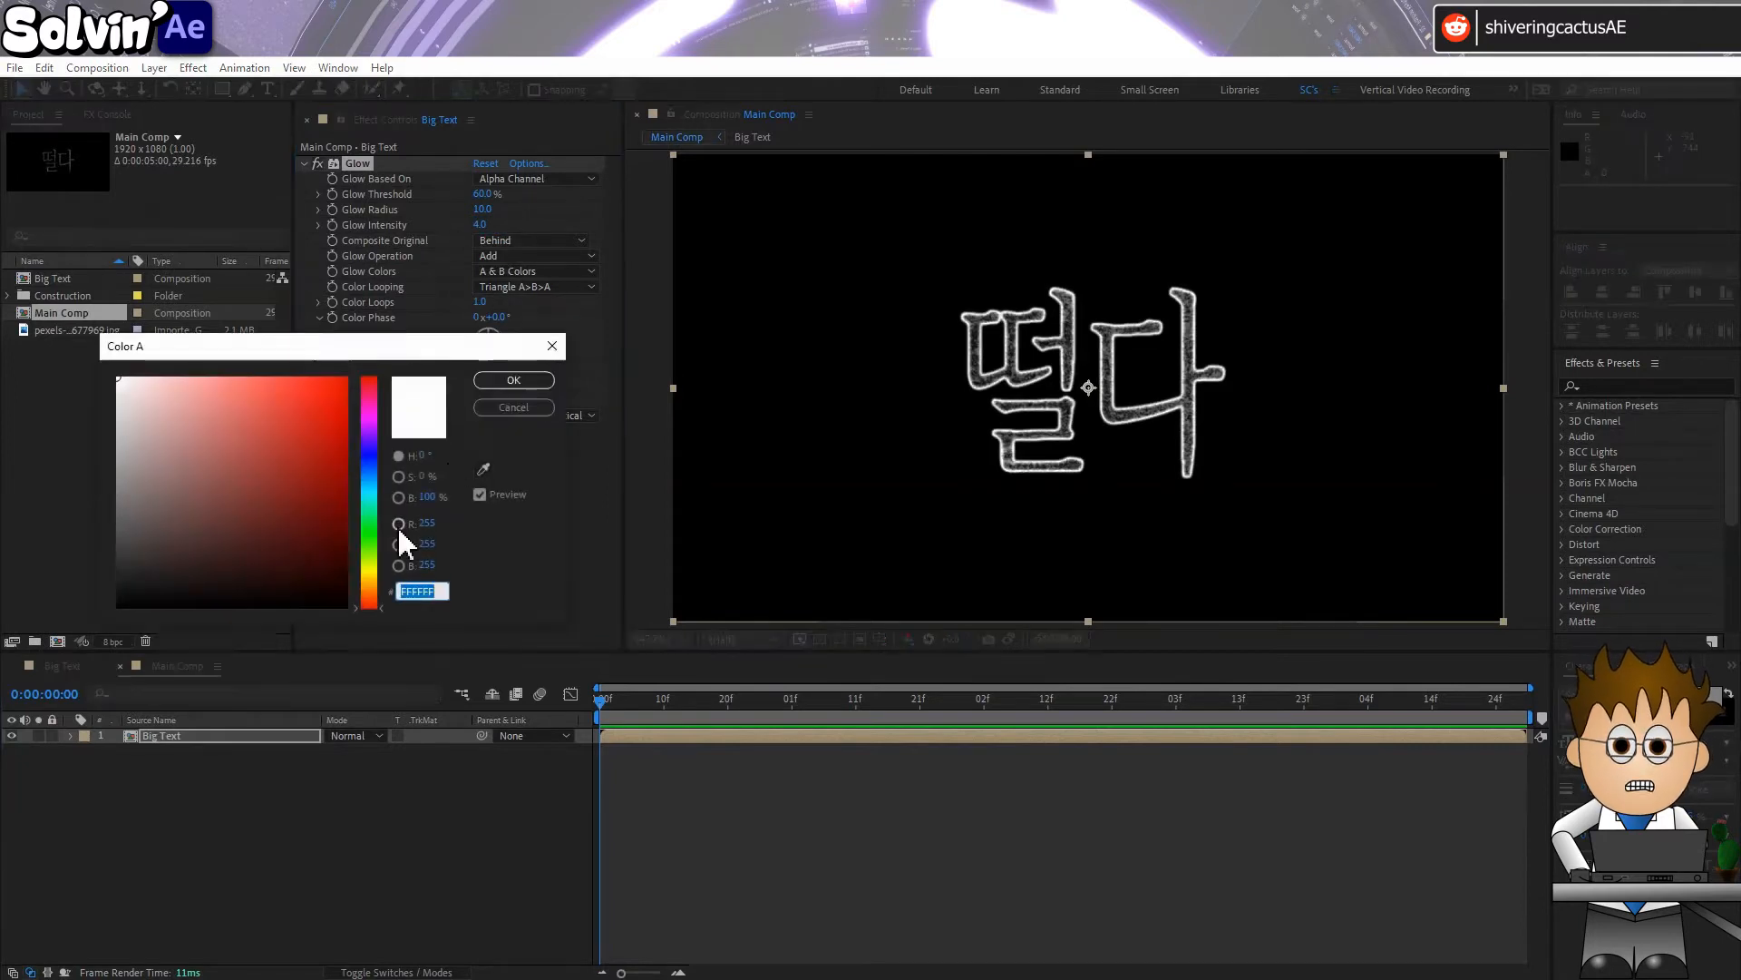
text(A0EDFF)
click(528, 383)
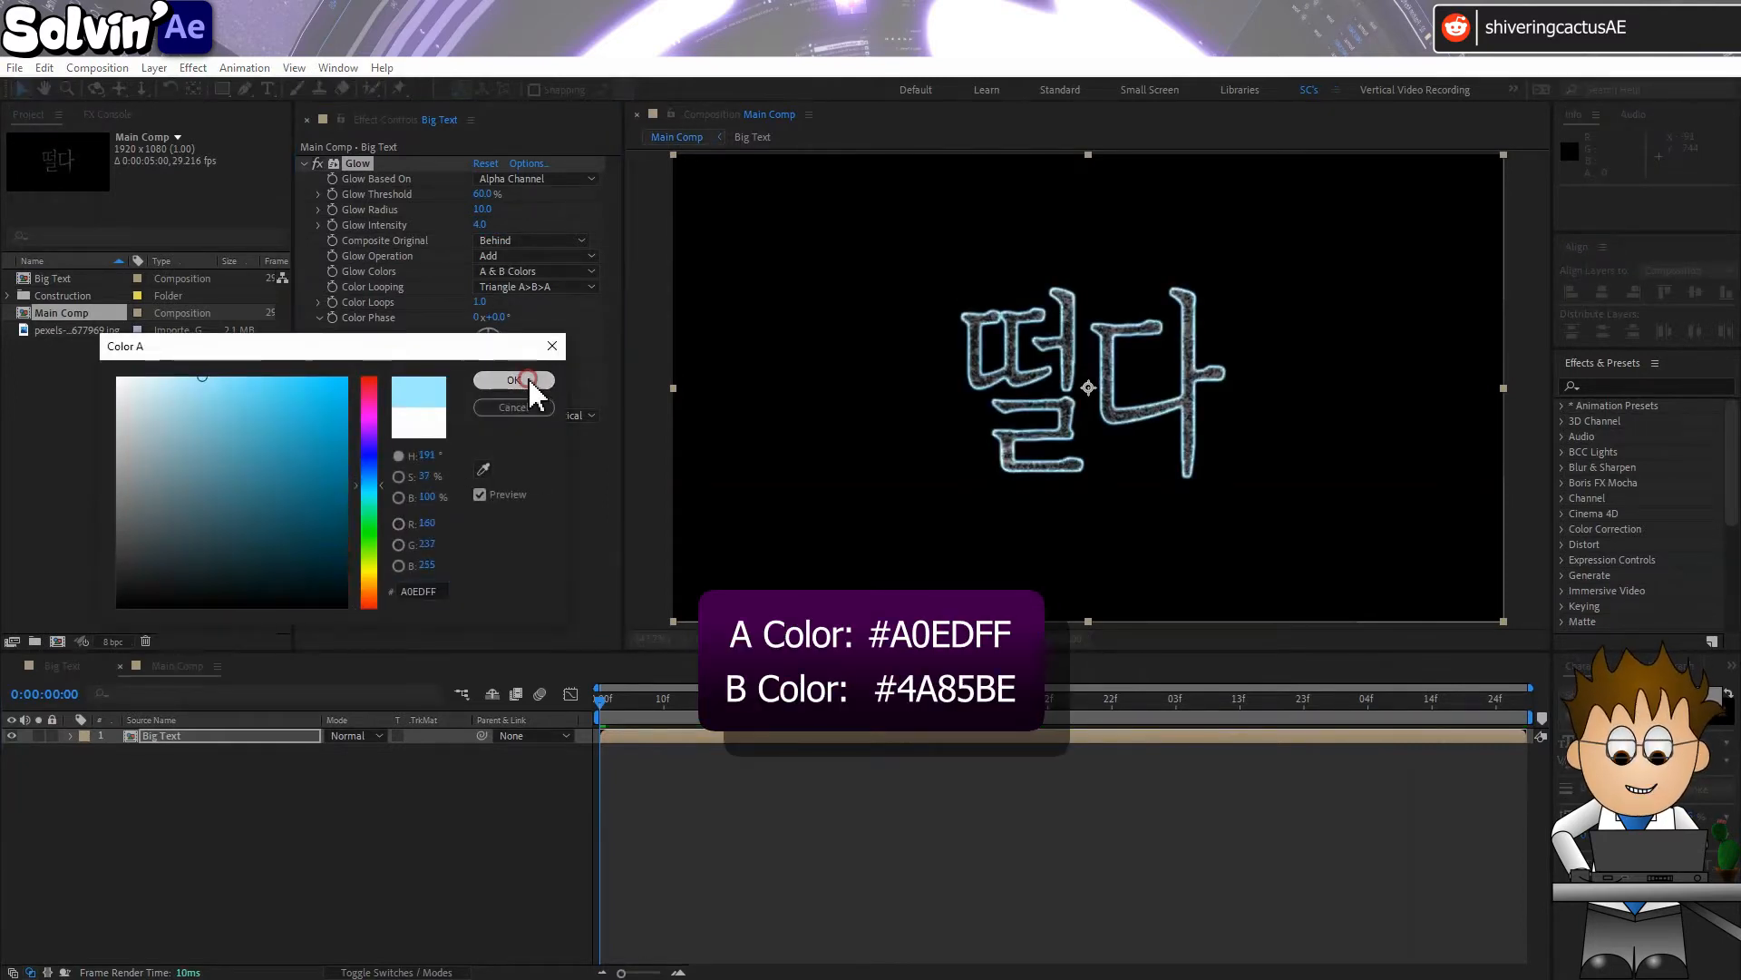
click(485, 401)
text(4A85BE)
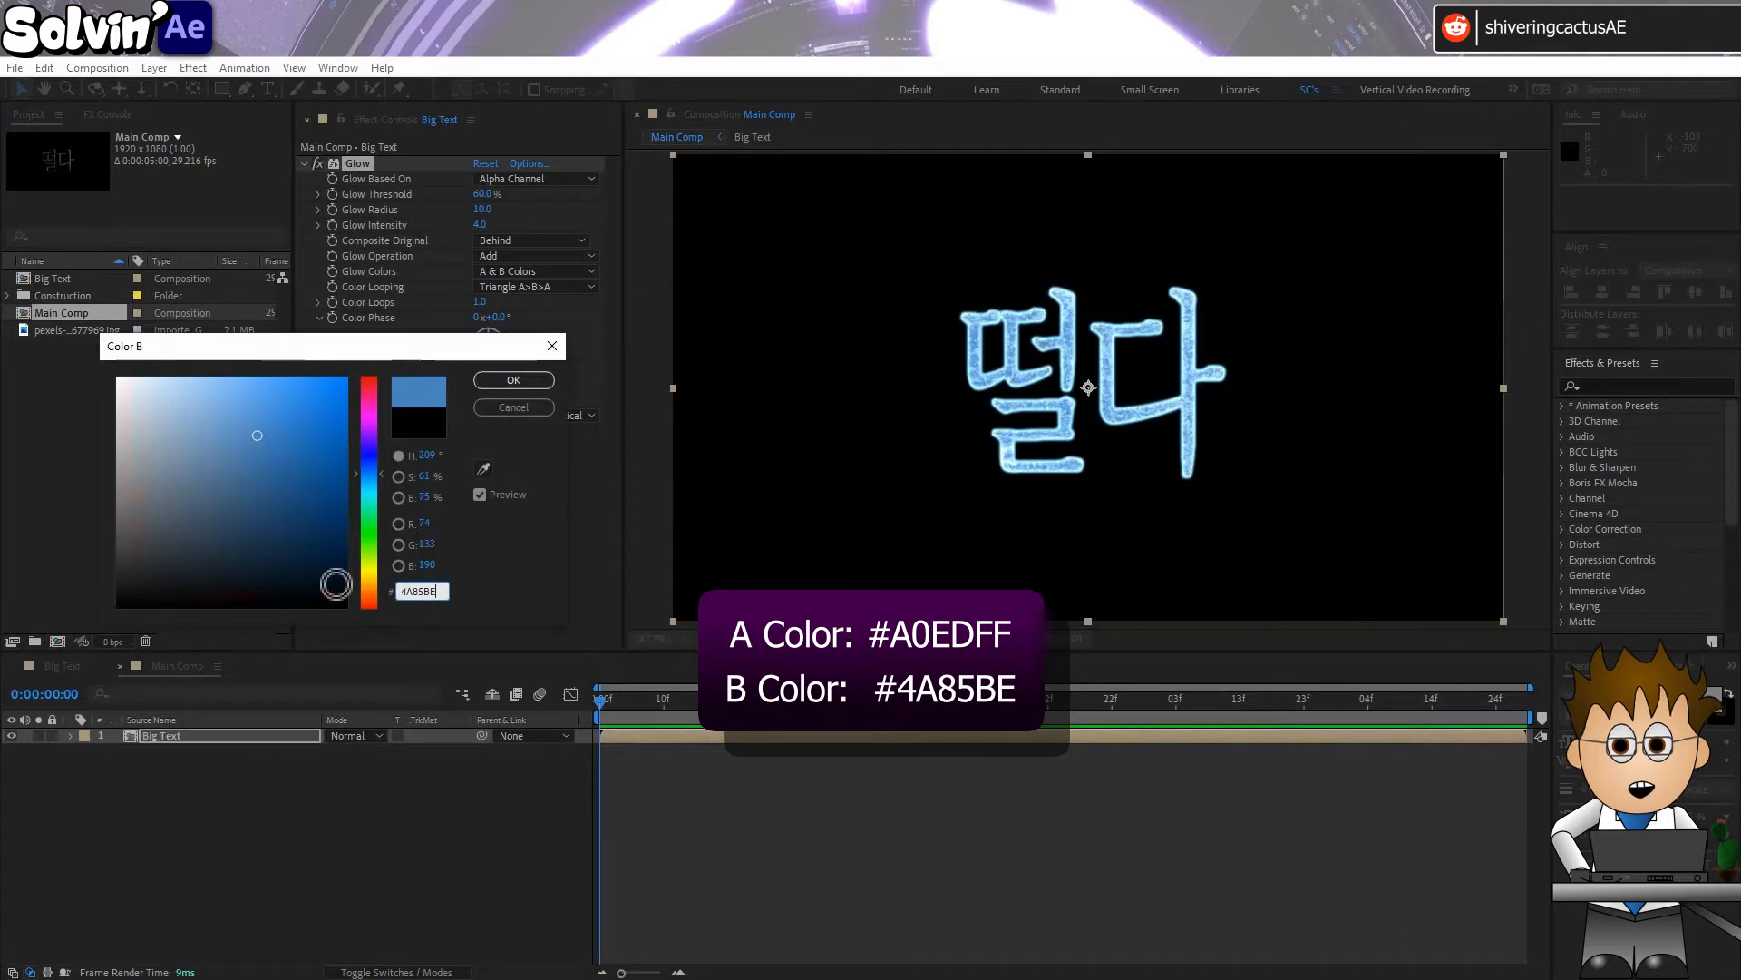
click(513, 380)
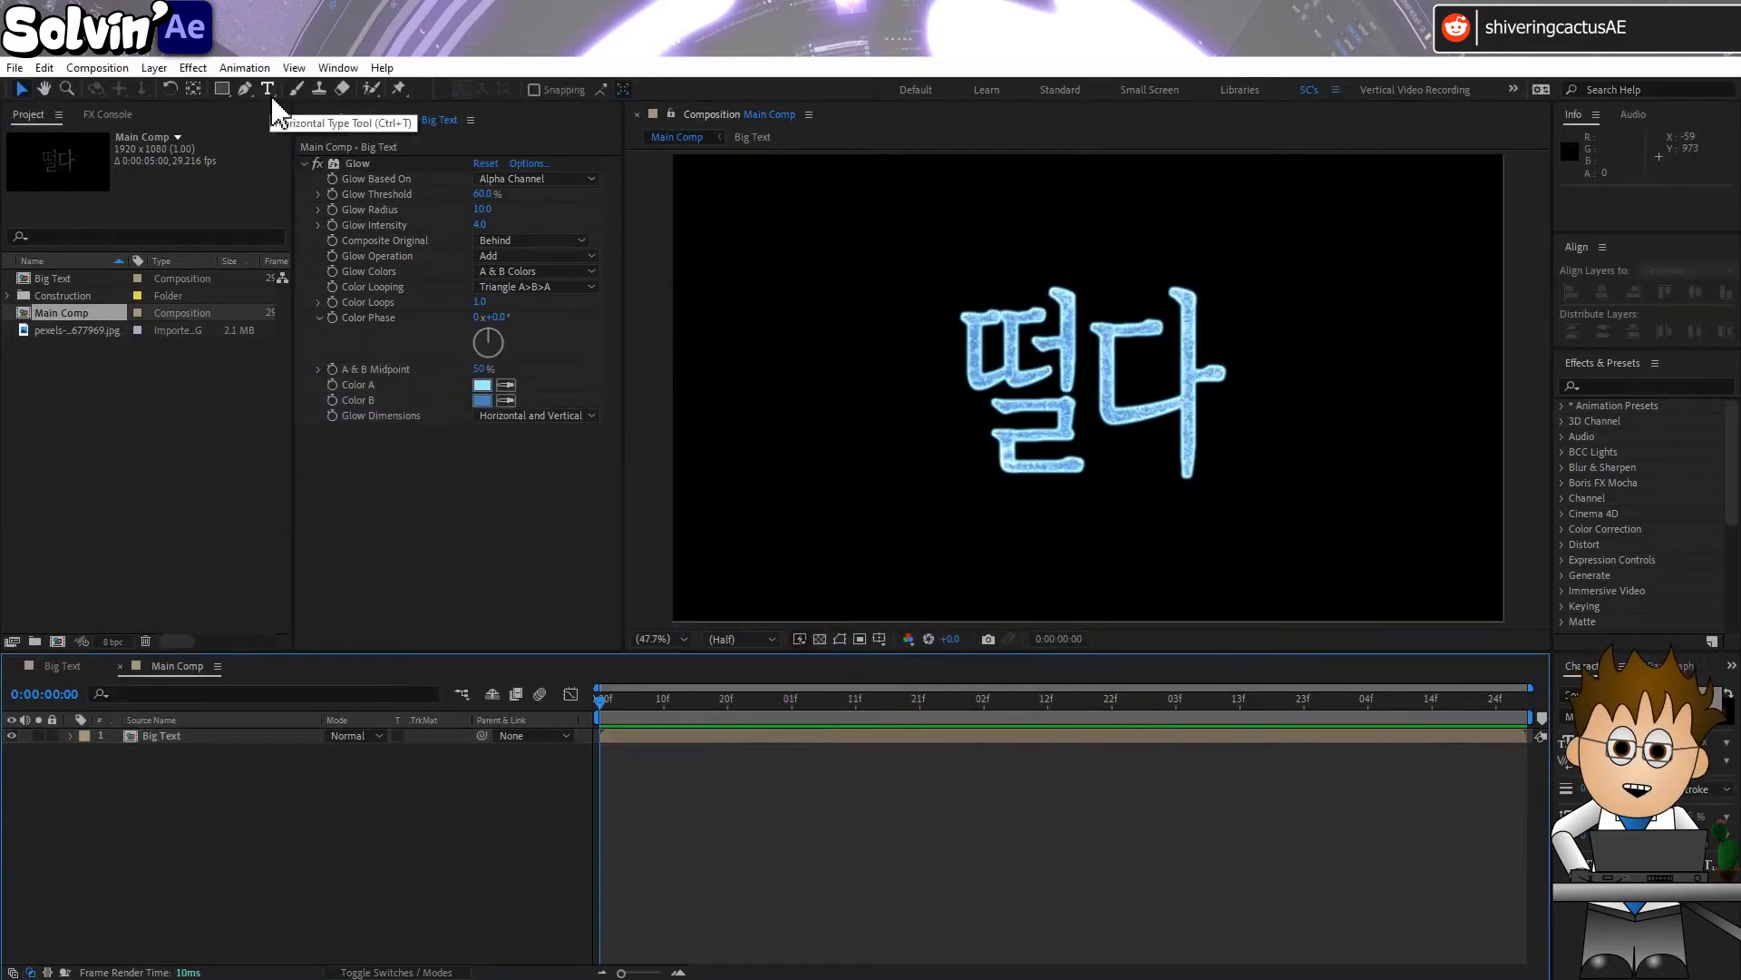
Add a text layer reading "Shivering" in Main Comp and set its font to Cambria Math
click(269, 89)
click(835, 429)
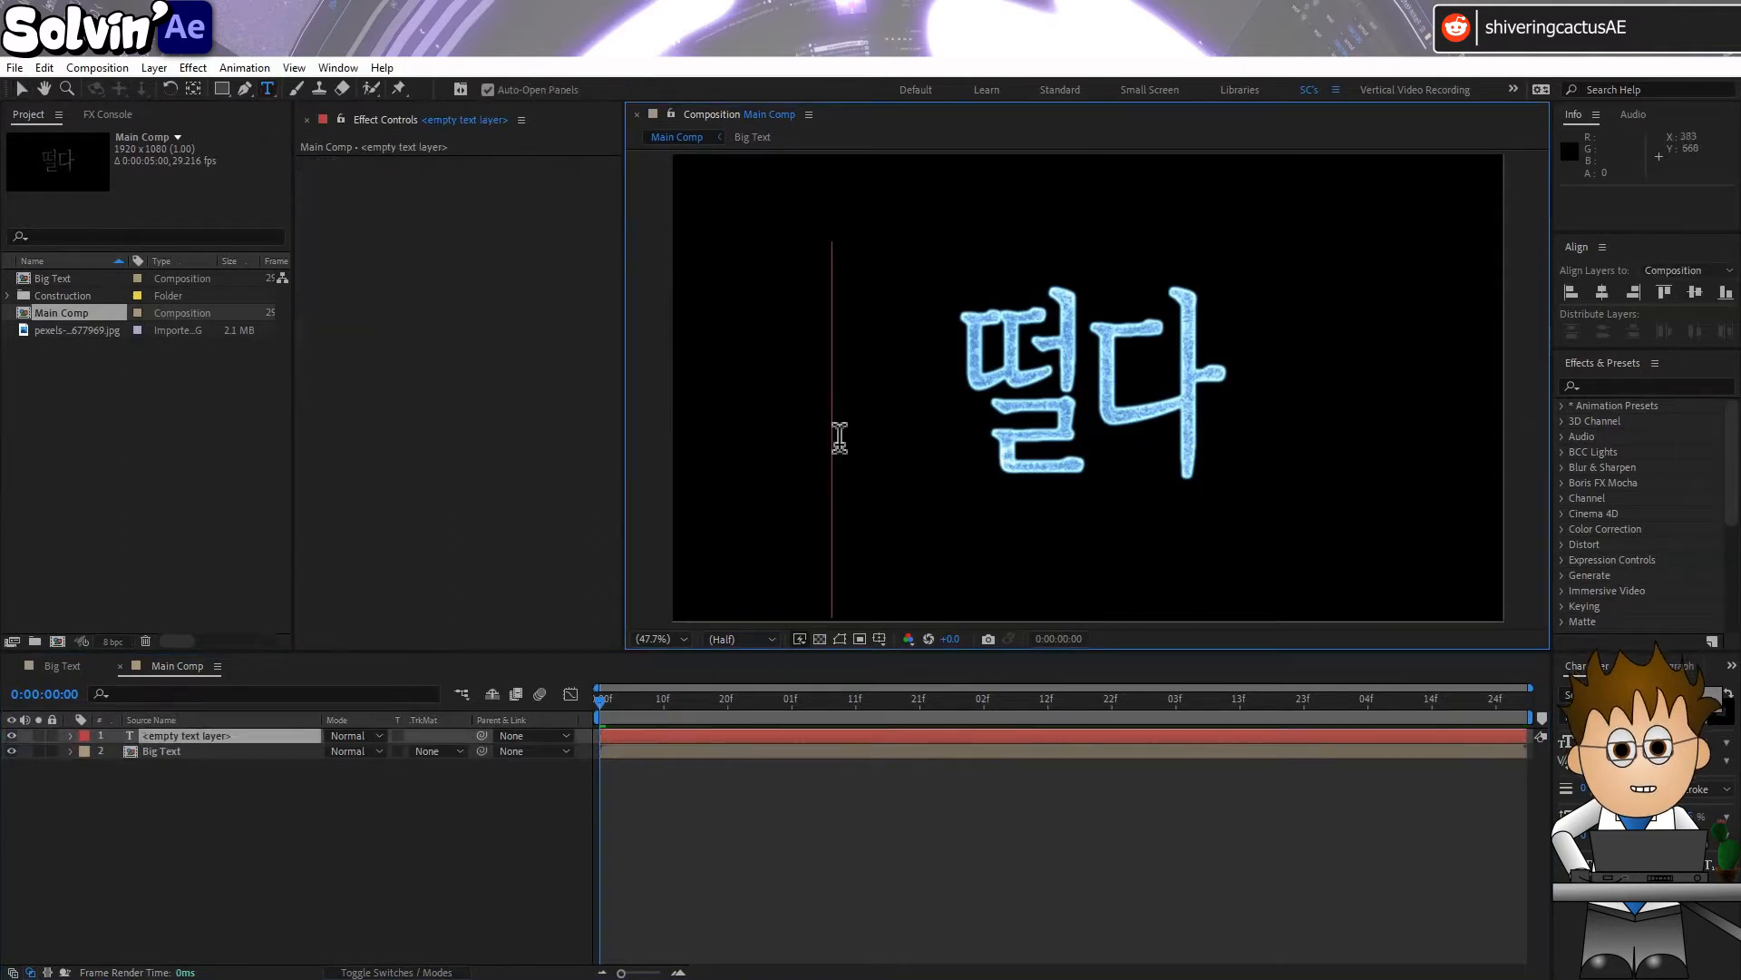
text(Shivering)
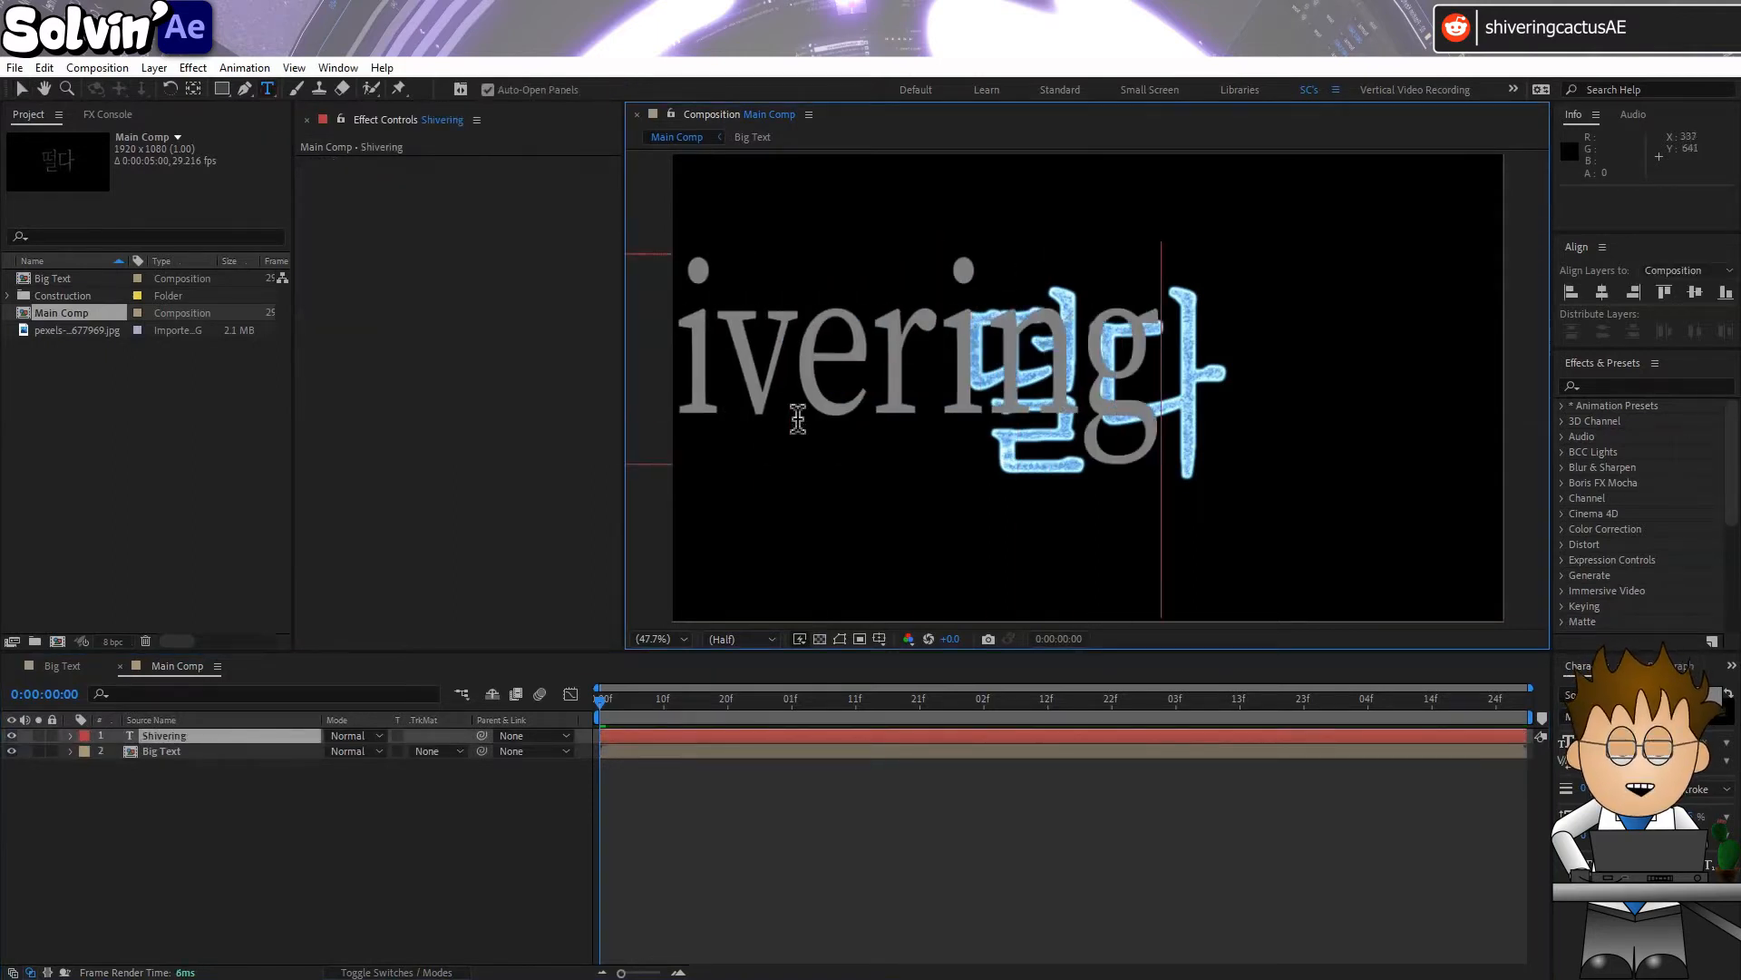
click(1621, 694)
text(cam)
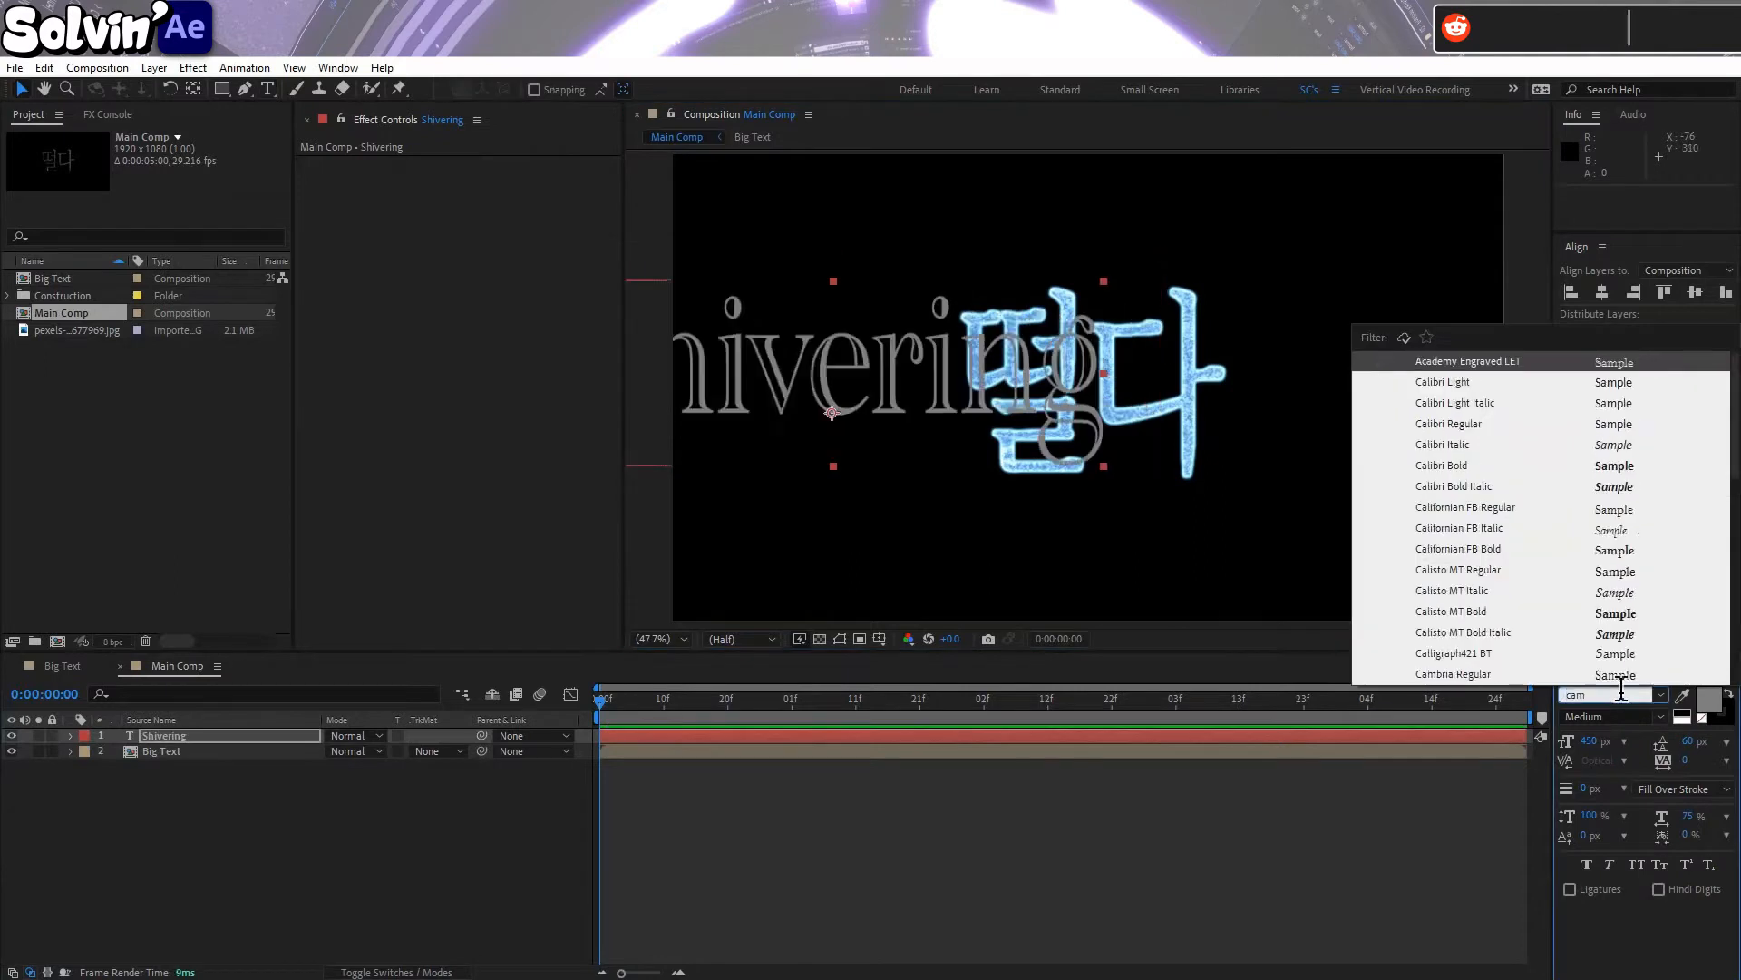
click(1466, 443)
key(v)
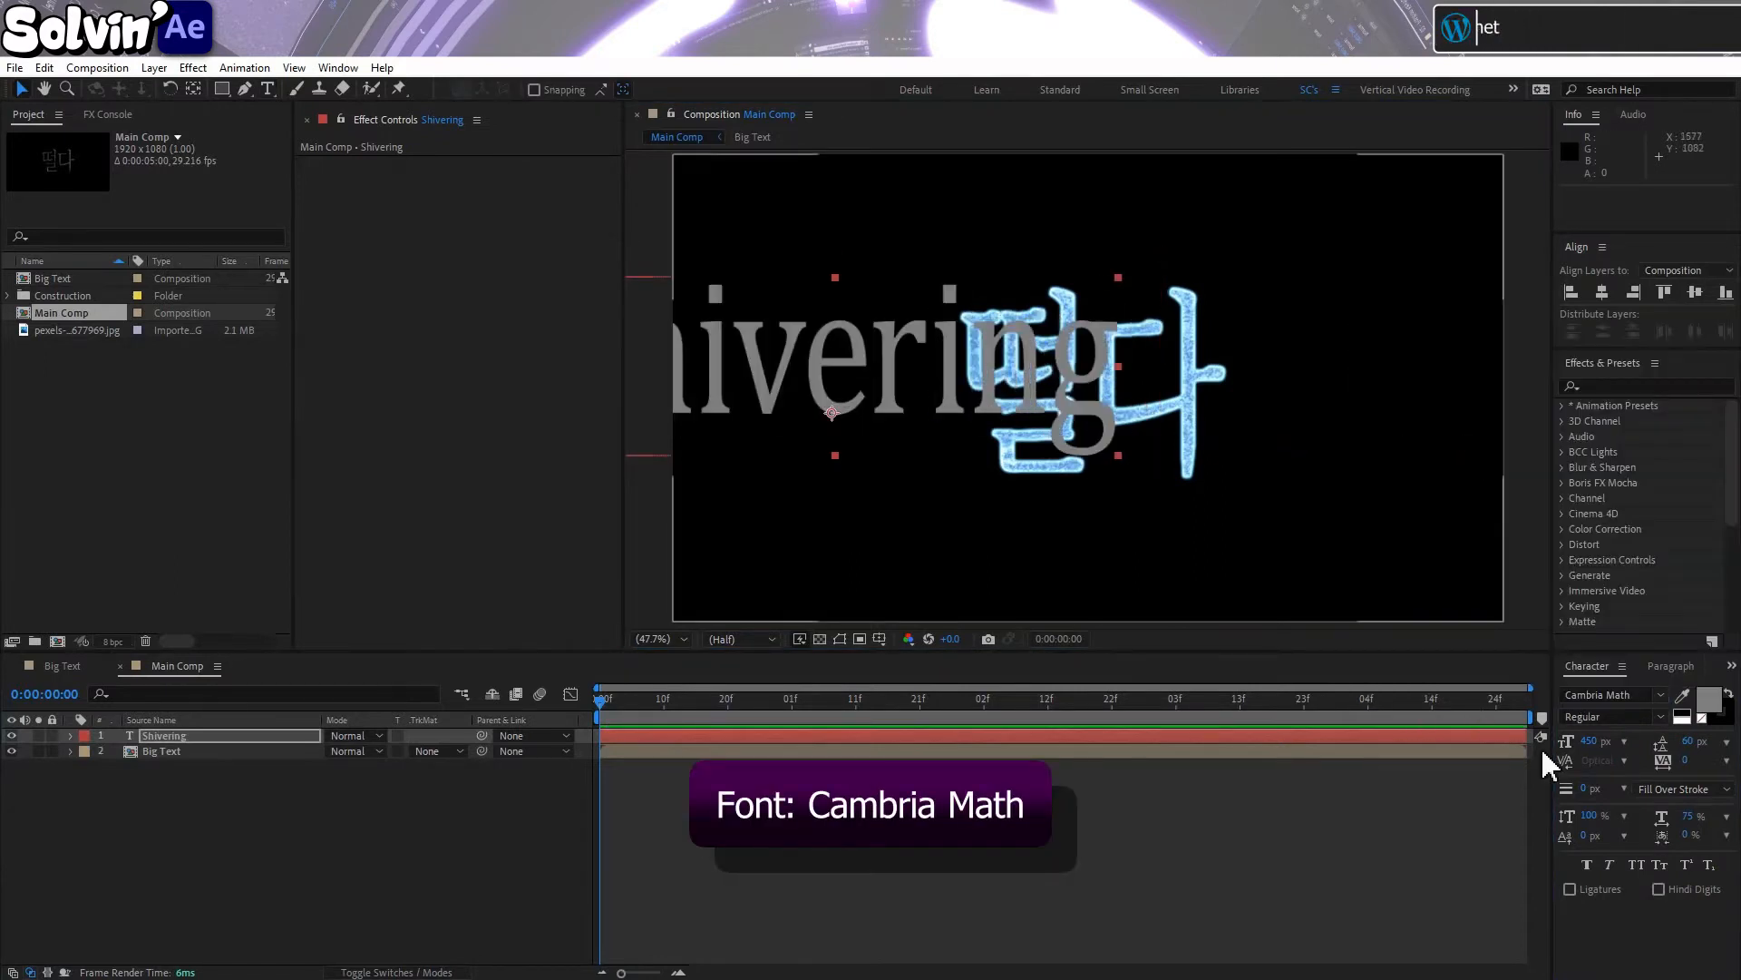
Set the Shivering text to 90 px with tracking 1000 and move it over the lower part of the Korean letters
click(1590, 741)
text(90)
key(Return)
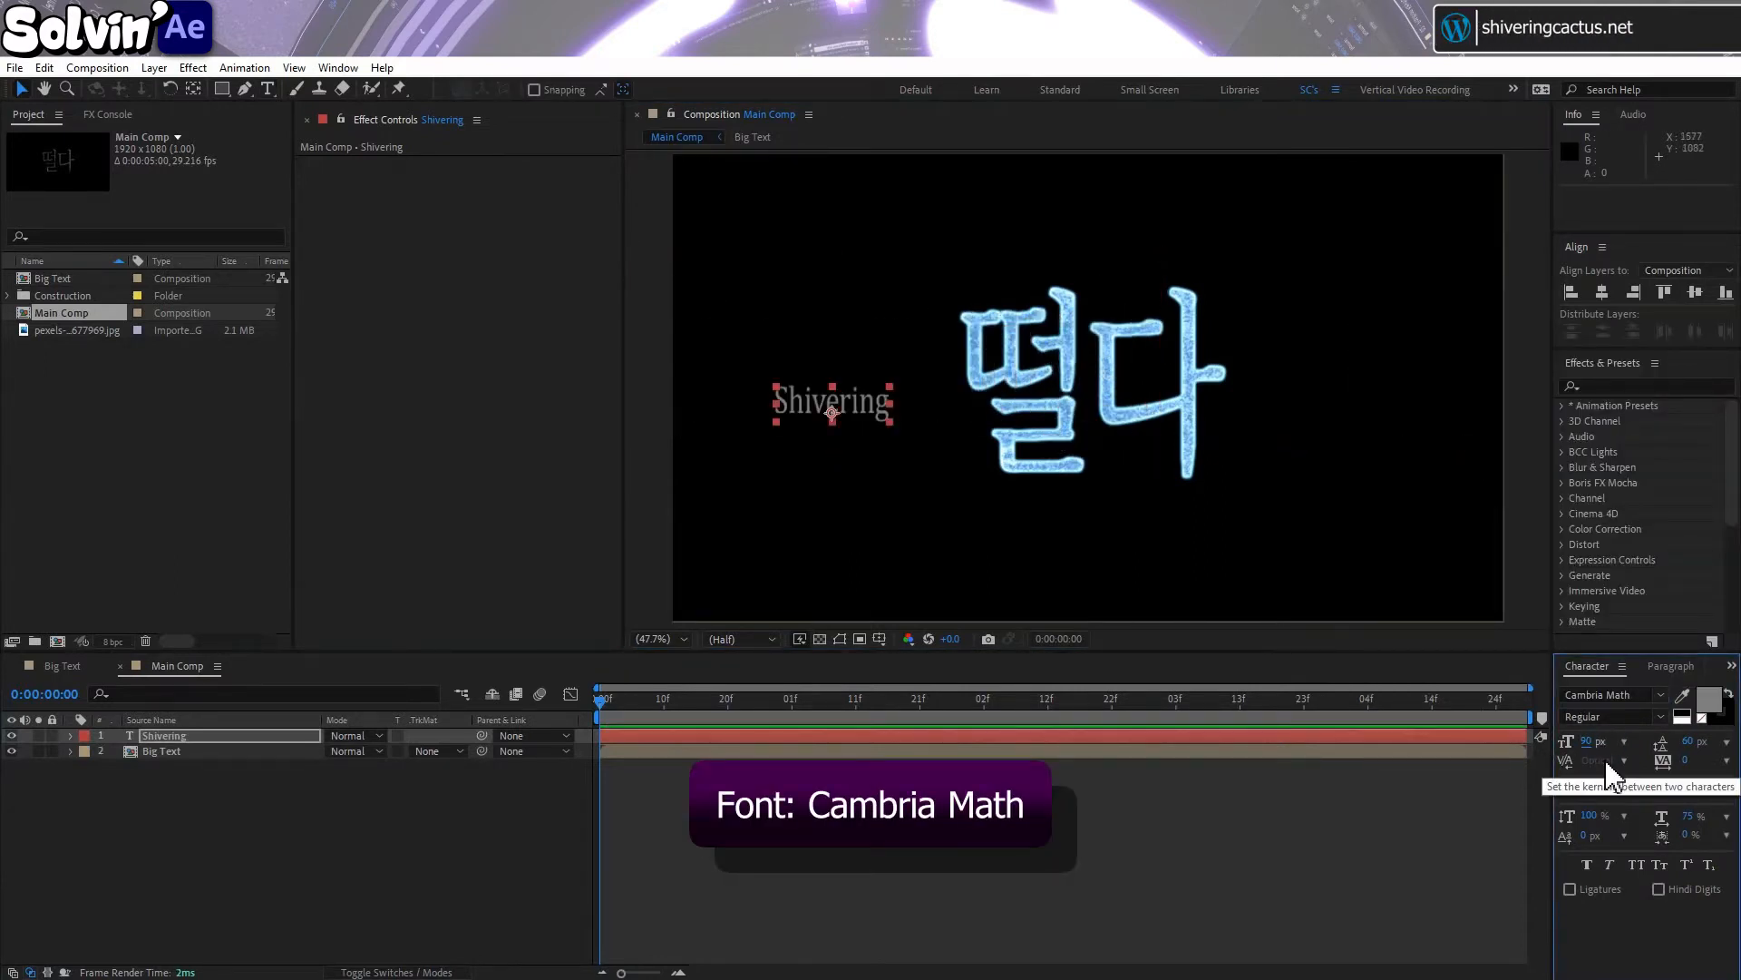
click(1684, 761)
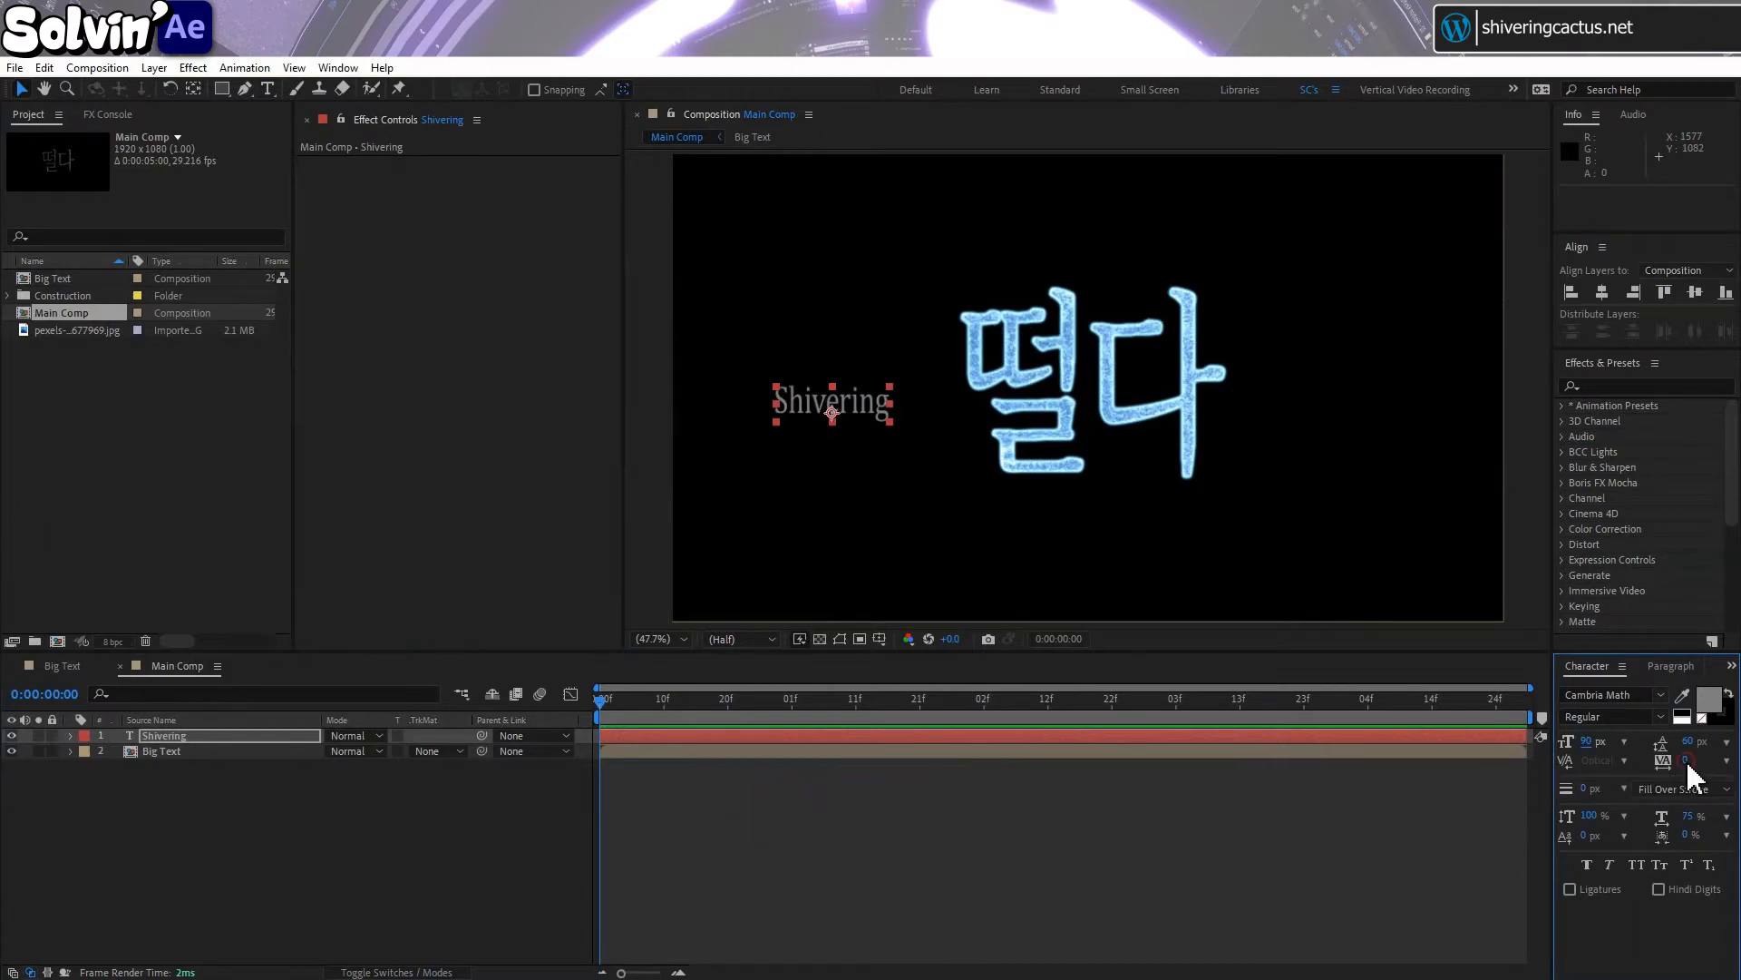
text(1000)
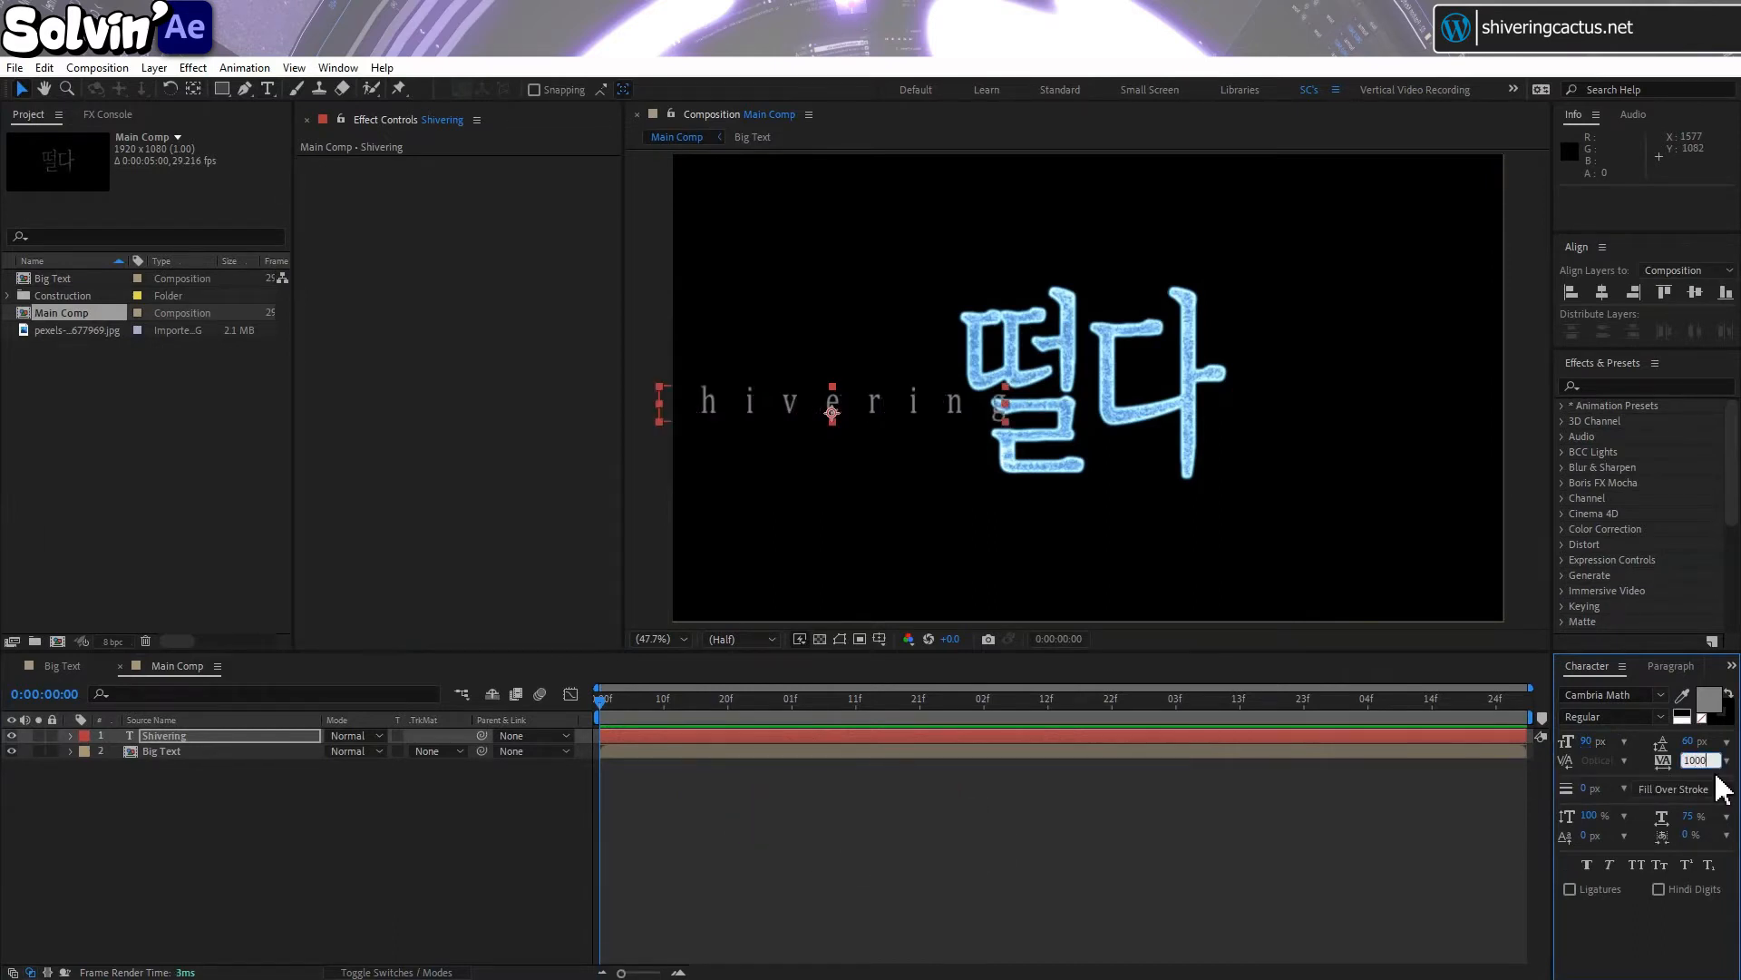
drag(813, 417, 1048, 494)
Make the Shivering text bold and all caps with 100% horizontal scale, and position it at 960, 656.6
click(1586, 863)
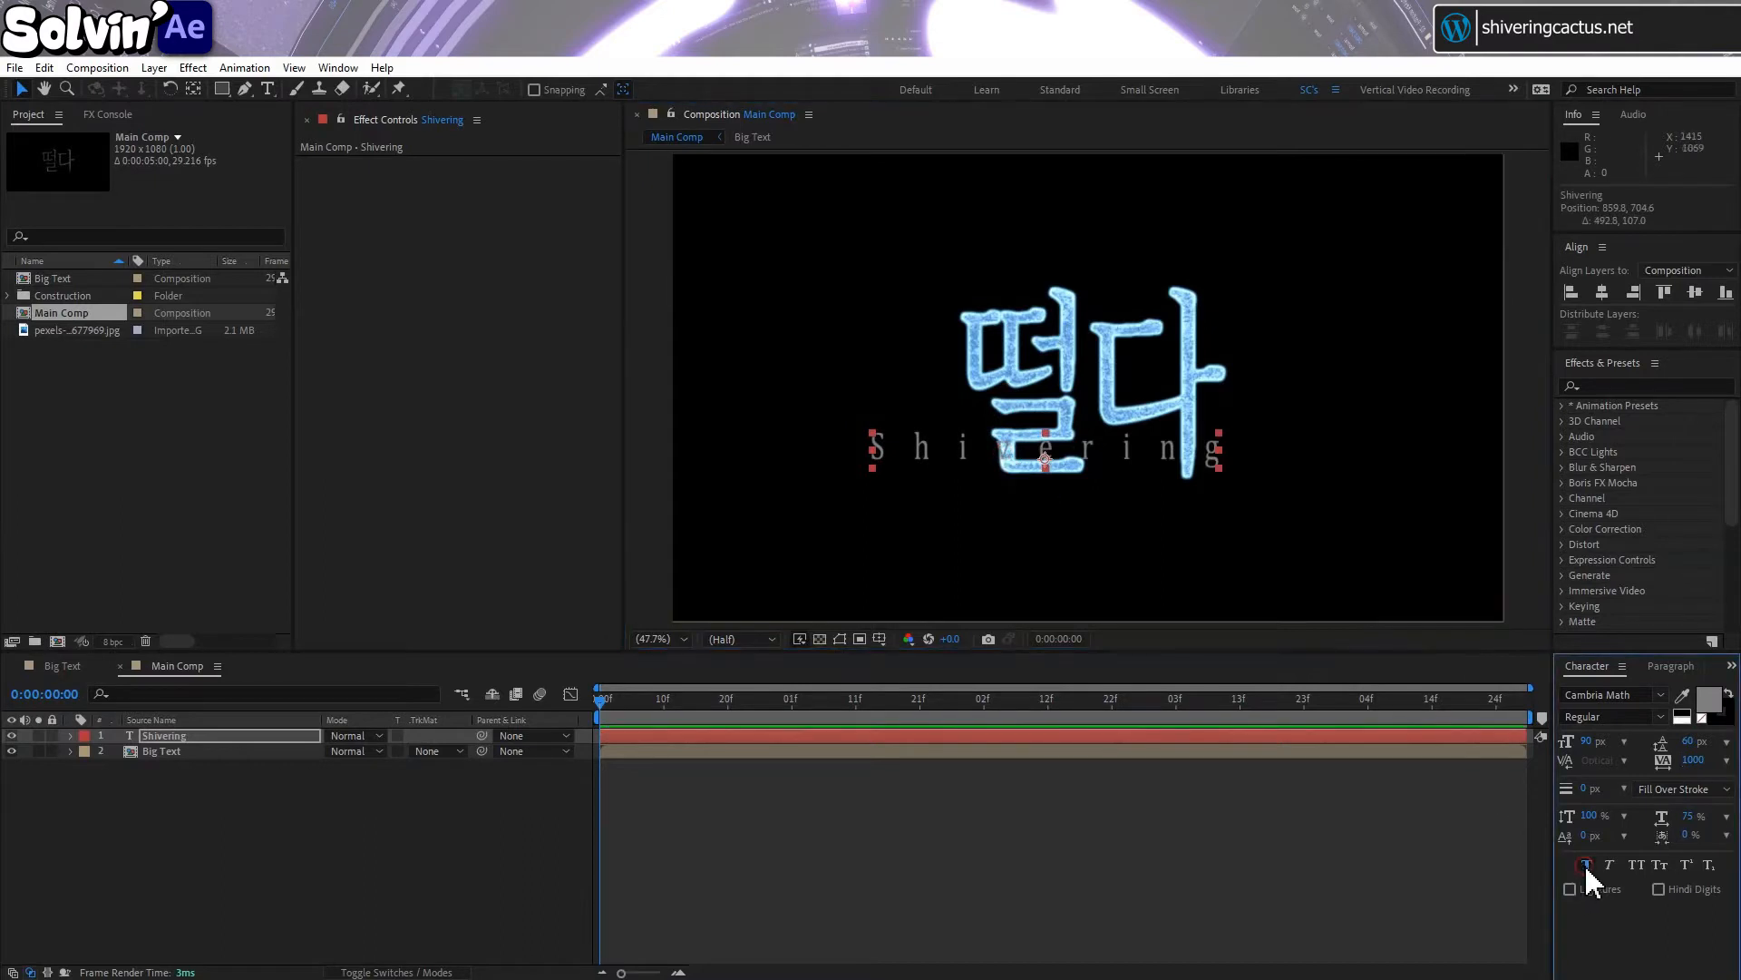
click(1636, 863)
click(1689, 815)
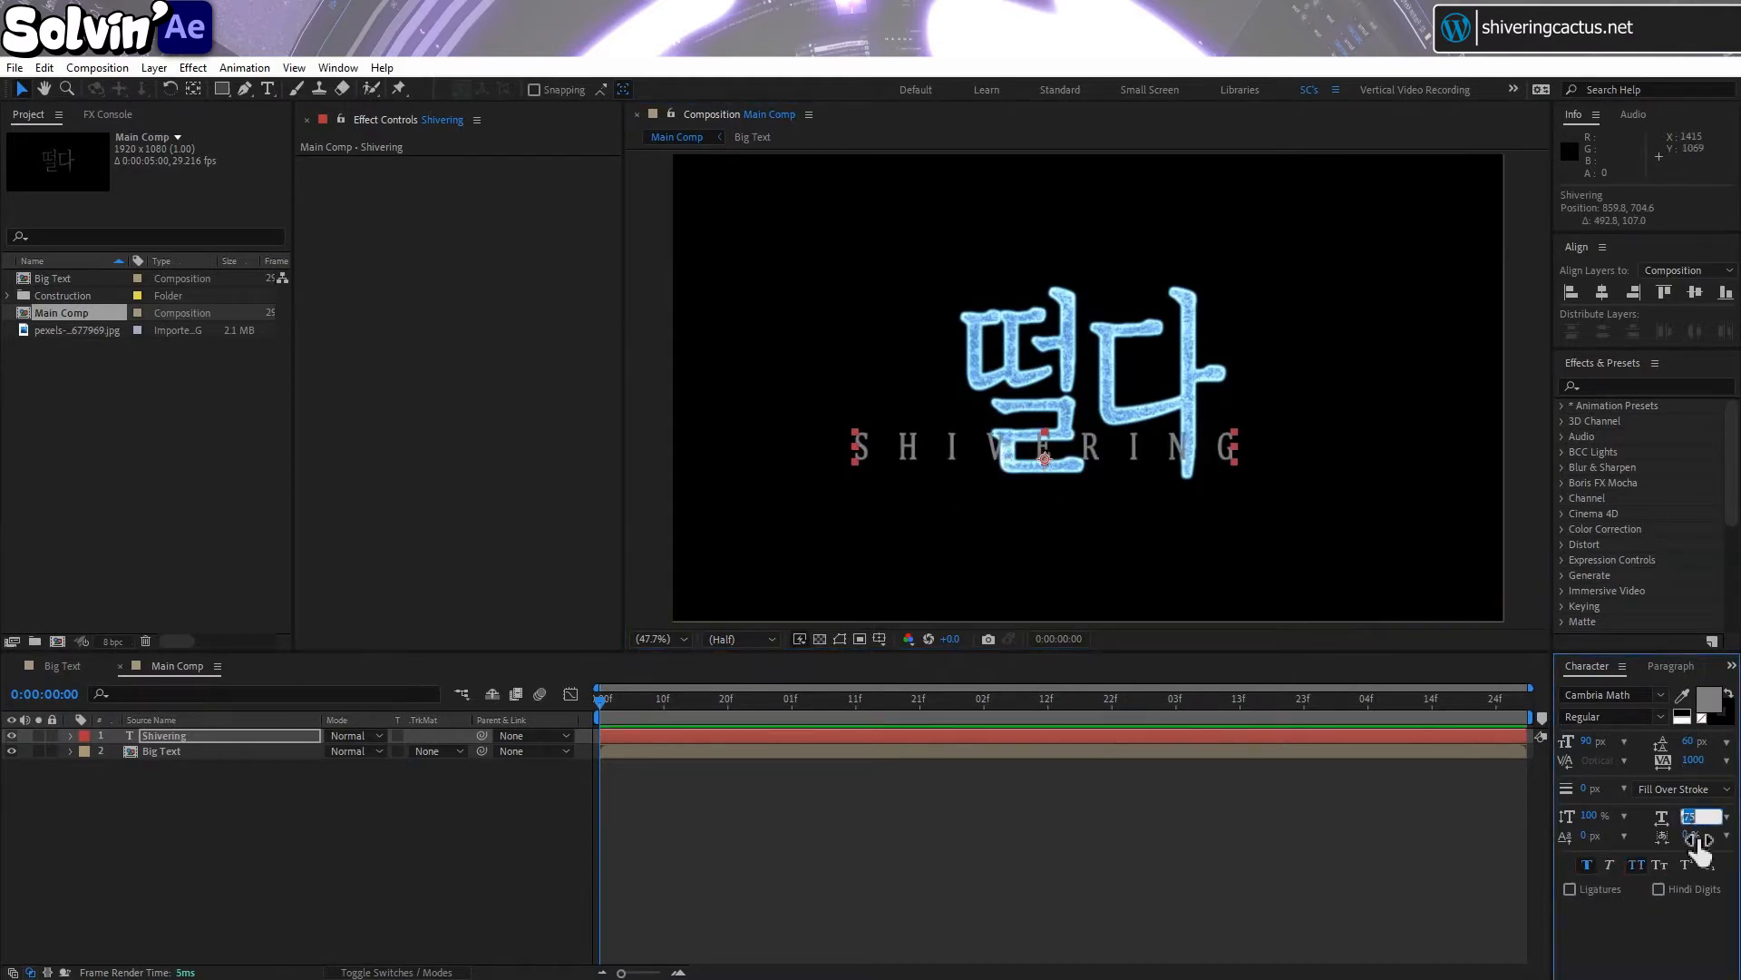
text(100)
key(Return)
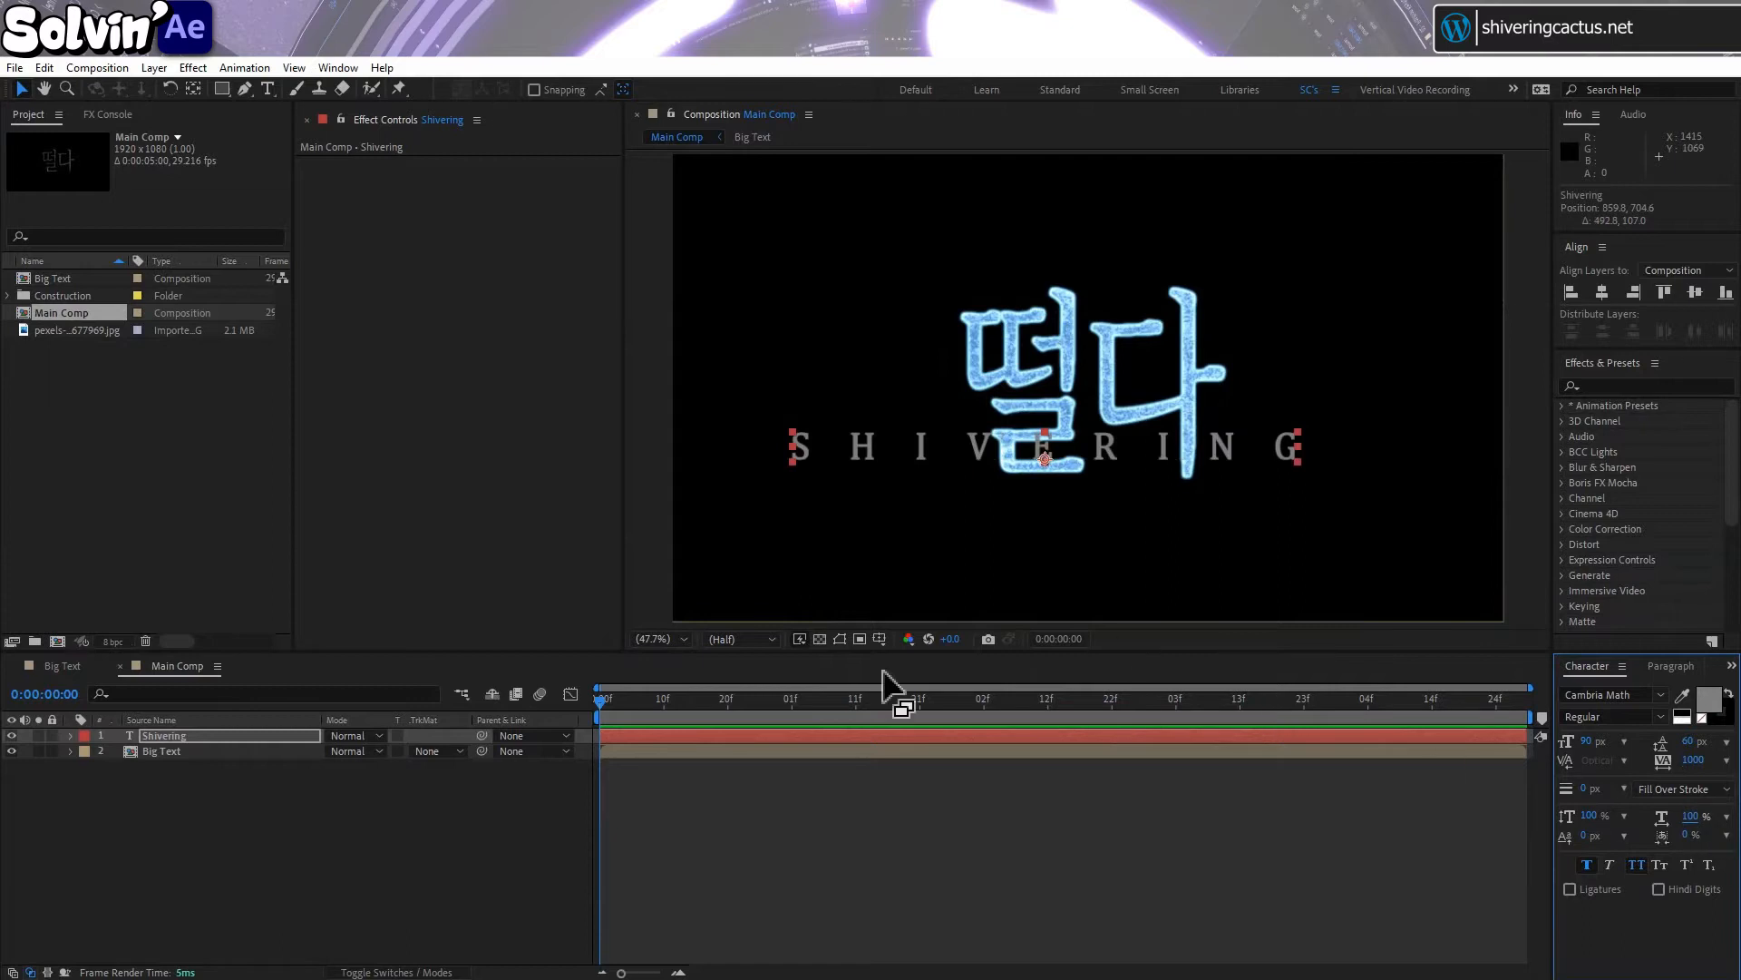
key(p)
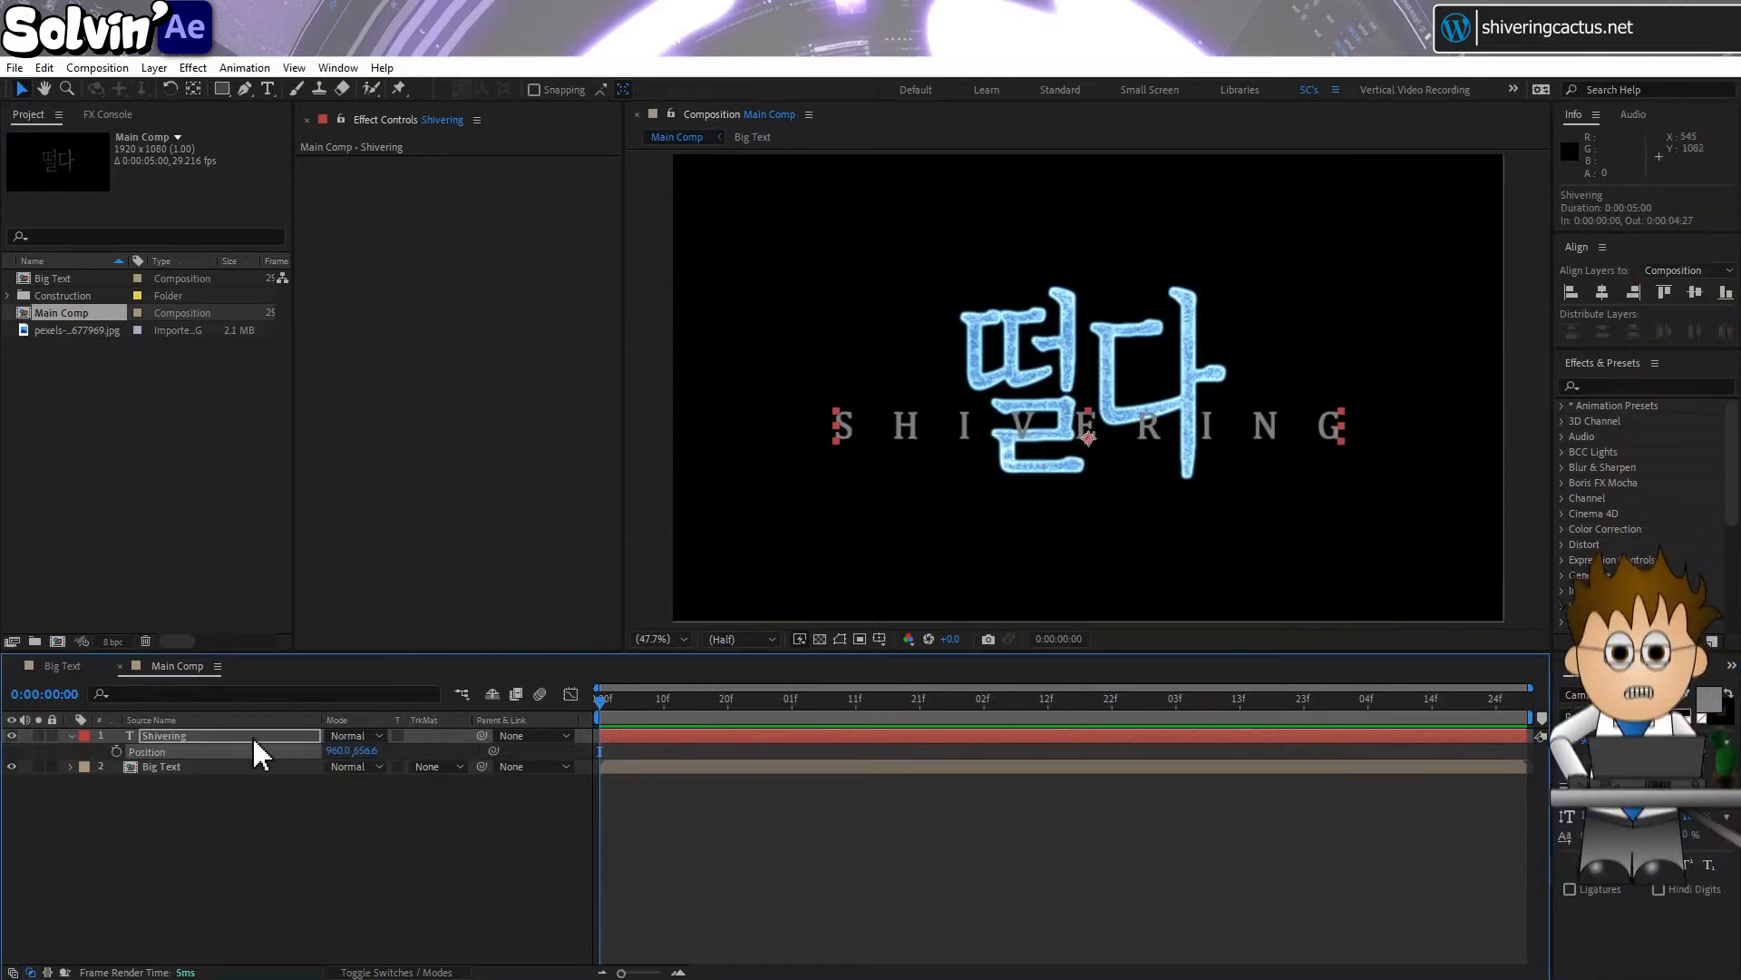
Pre-compose the Shivering text layer into a composition named "Small Text"
right_click(255, 742)
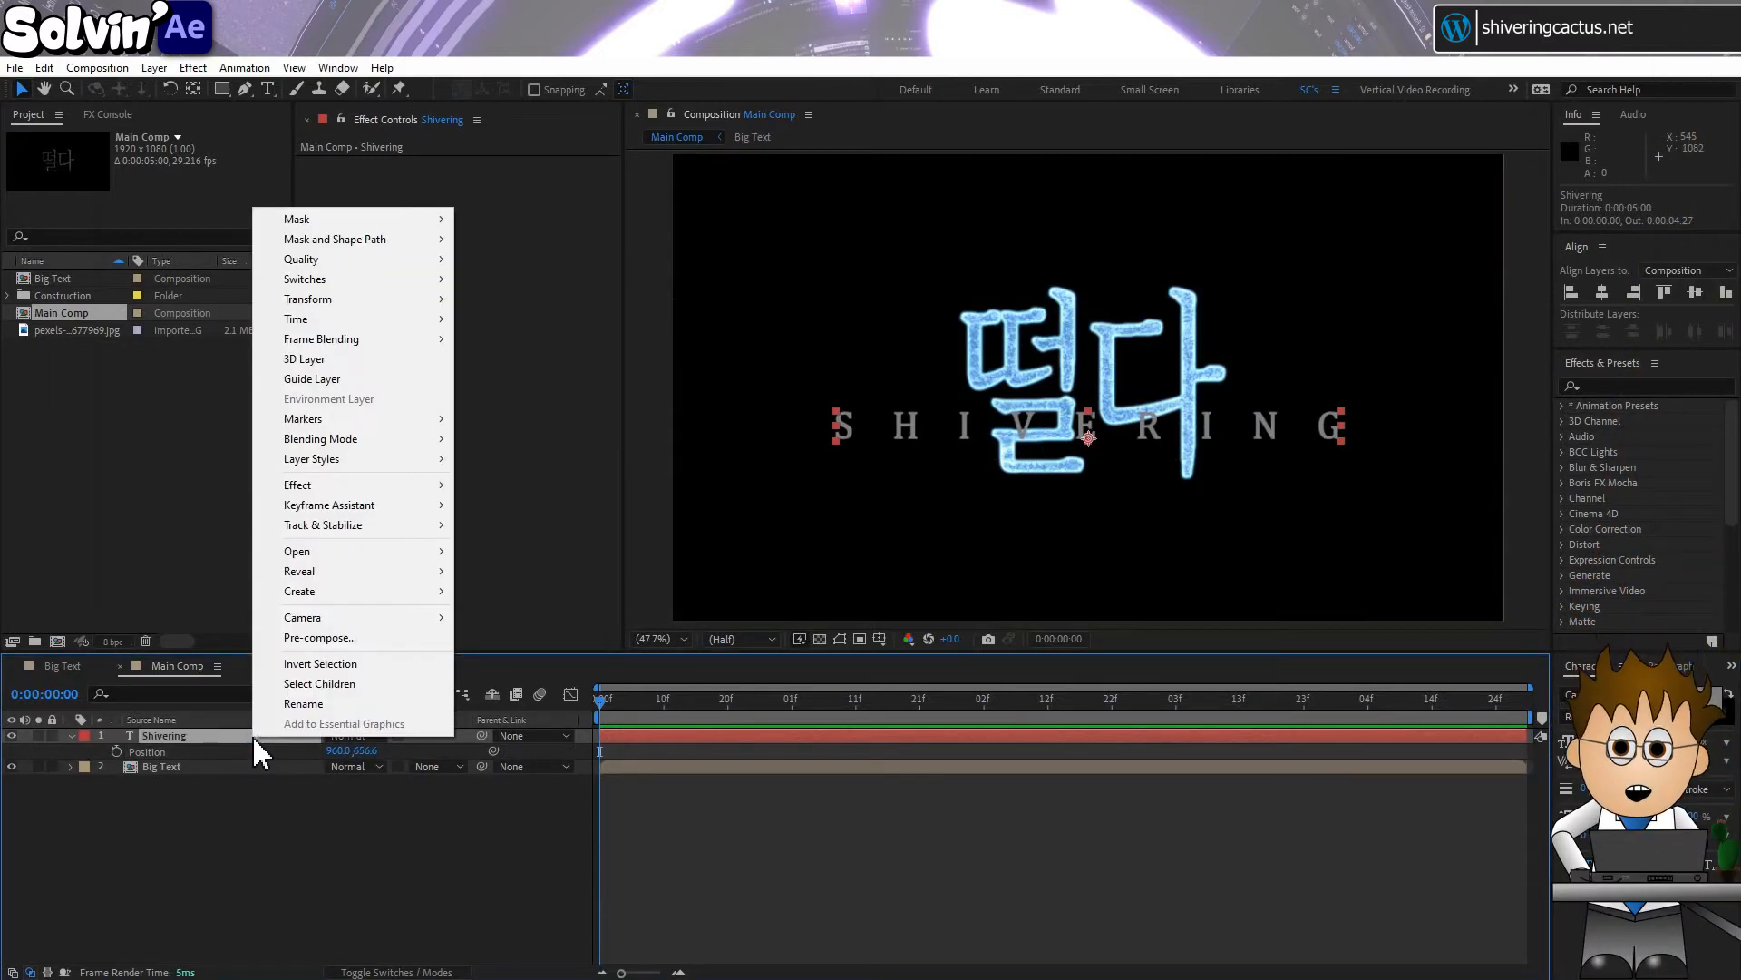
click(388, 638)
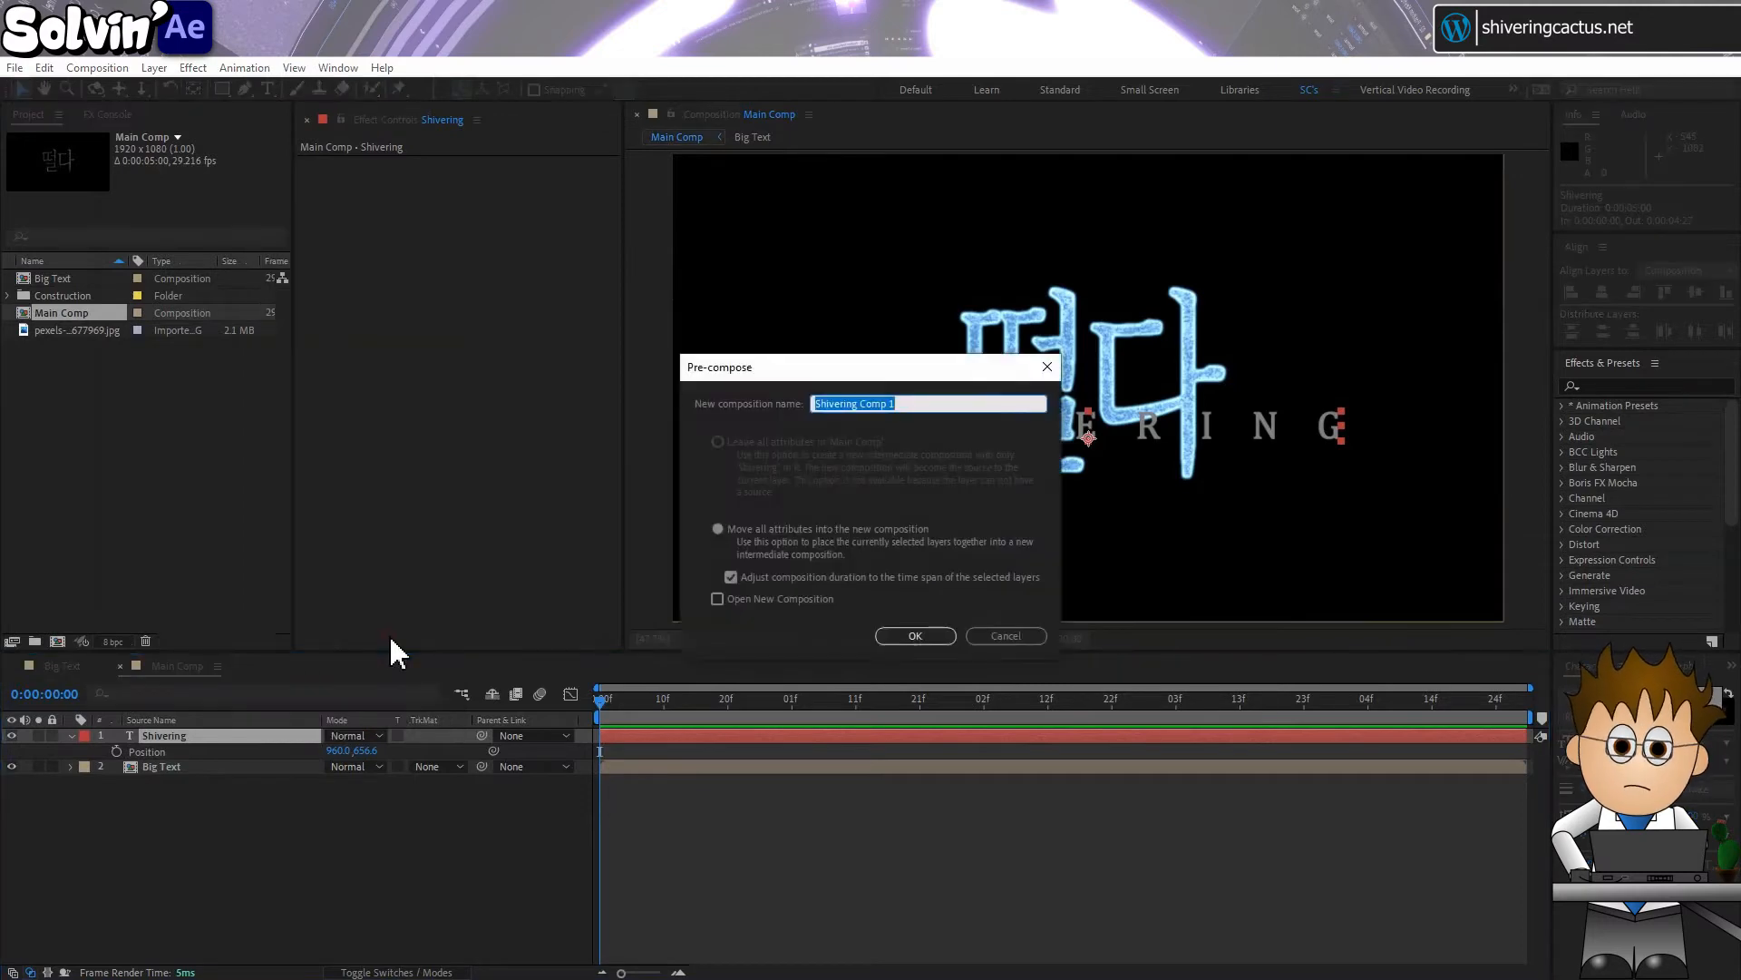
text(Small Text)
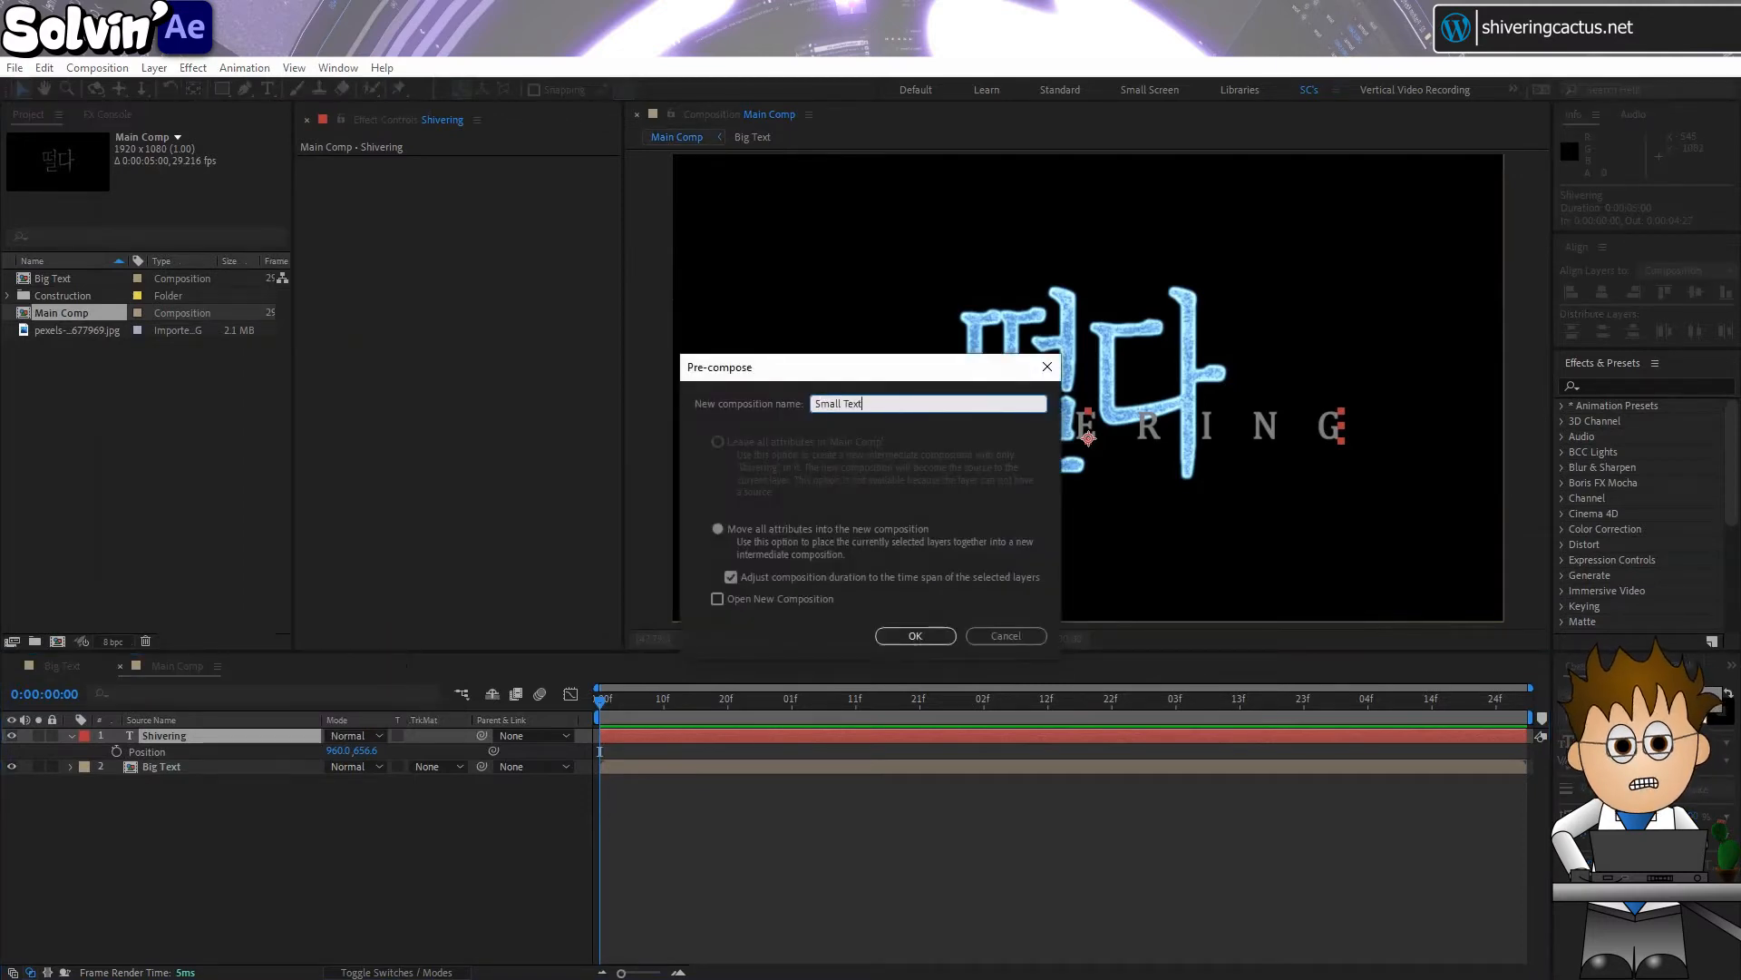
key(Return)
Inside the Small Text composition, place the granite photo beneath the Shivering text and give it an alpha track matte
double_click(167, 737)
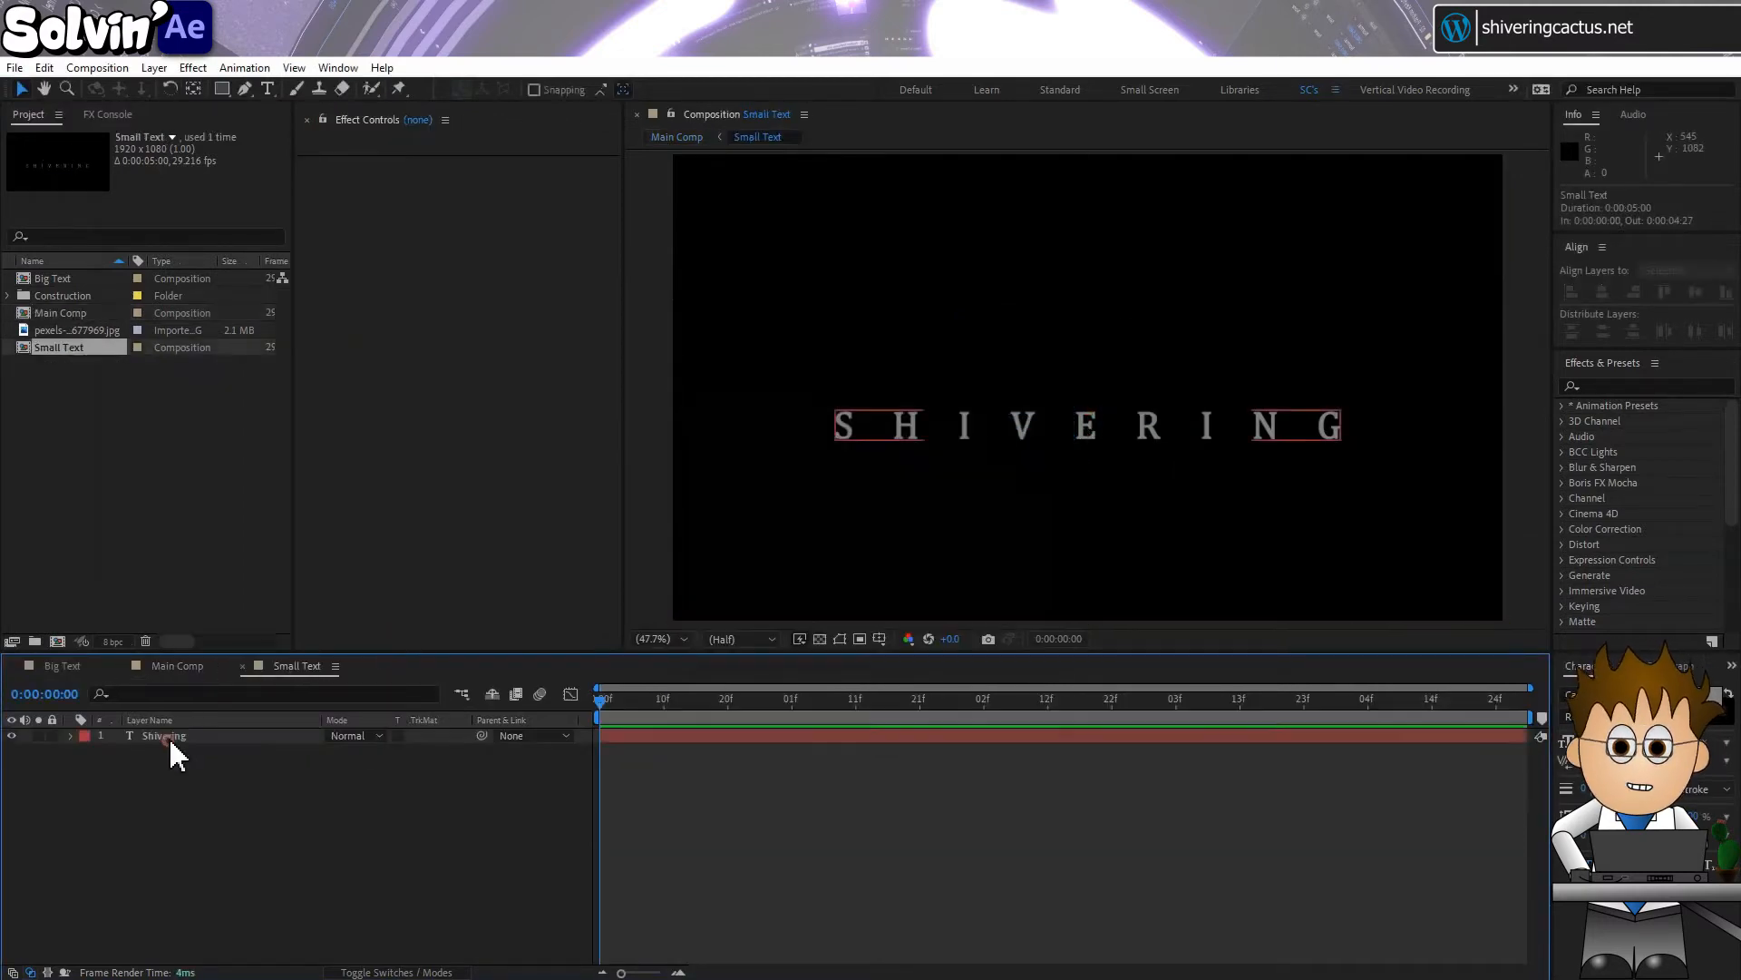
drag(77, 330, 117, 791)
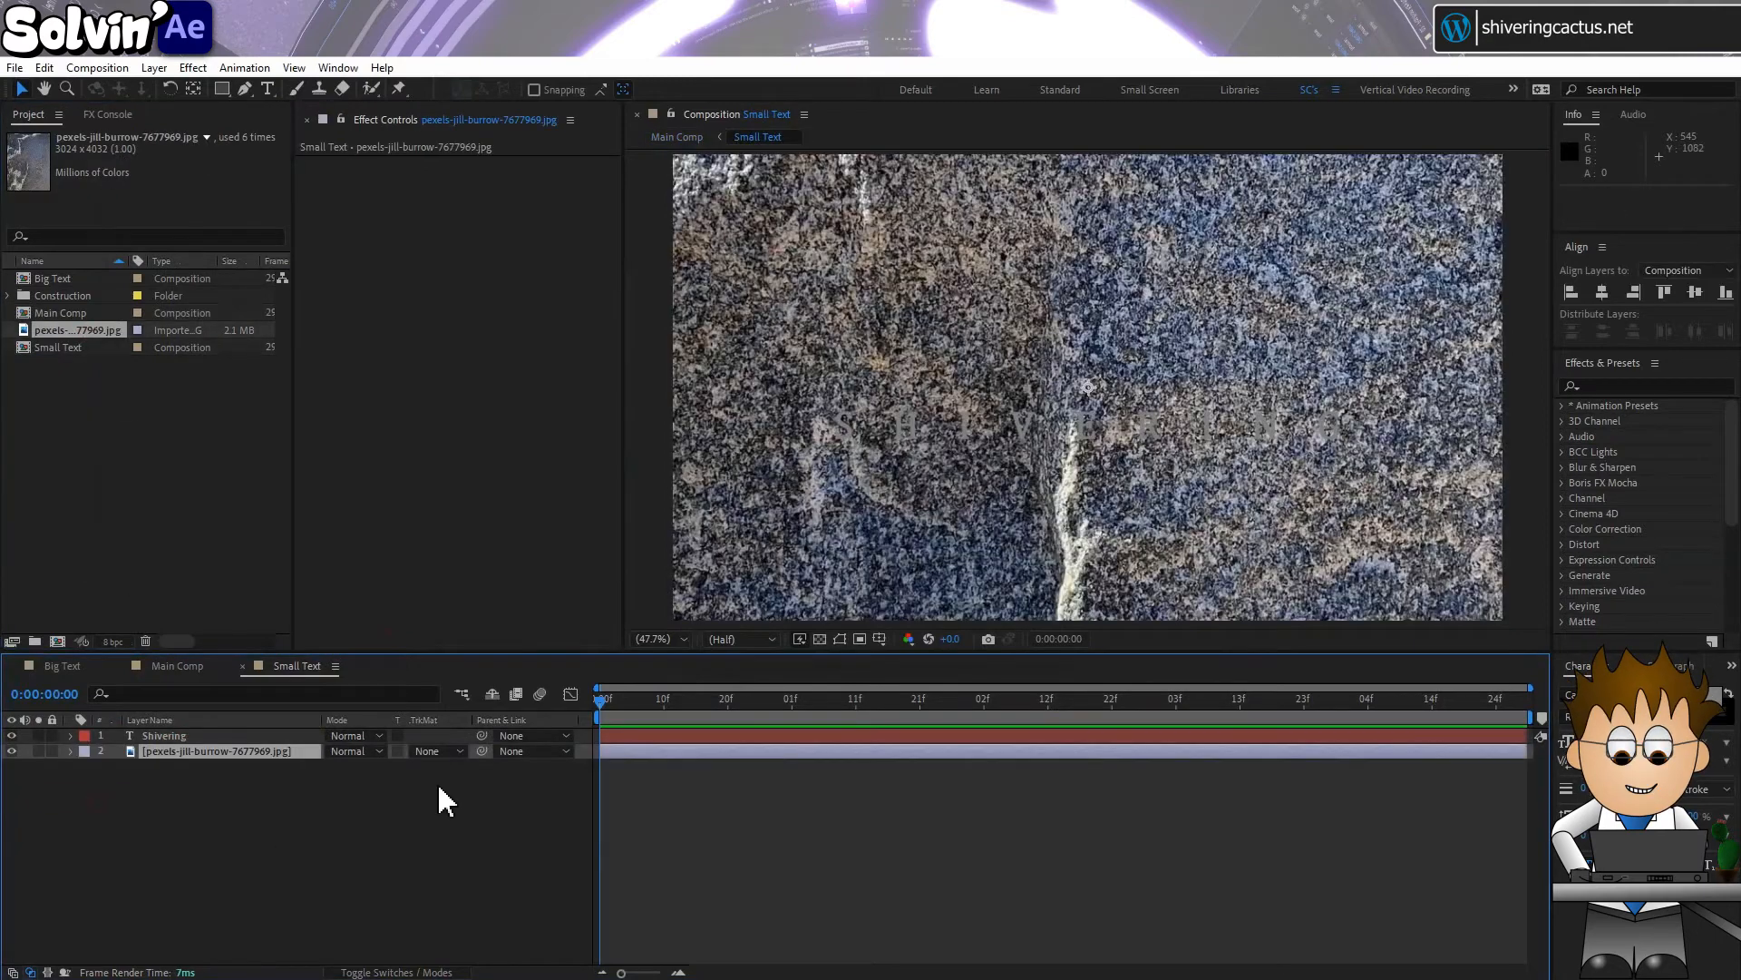
click(452, 752)
click(516, 795)
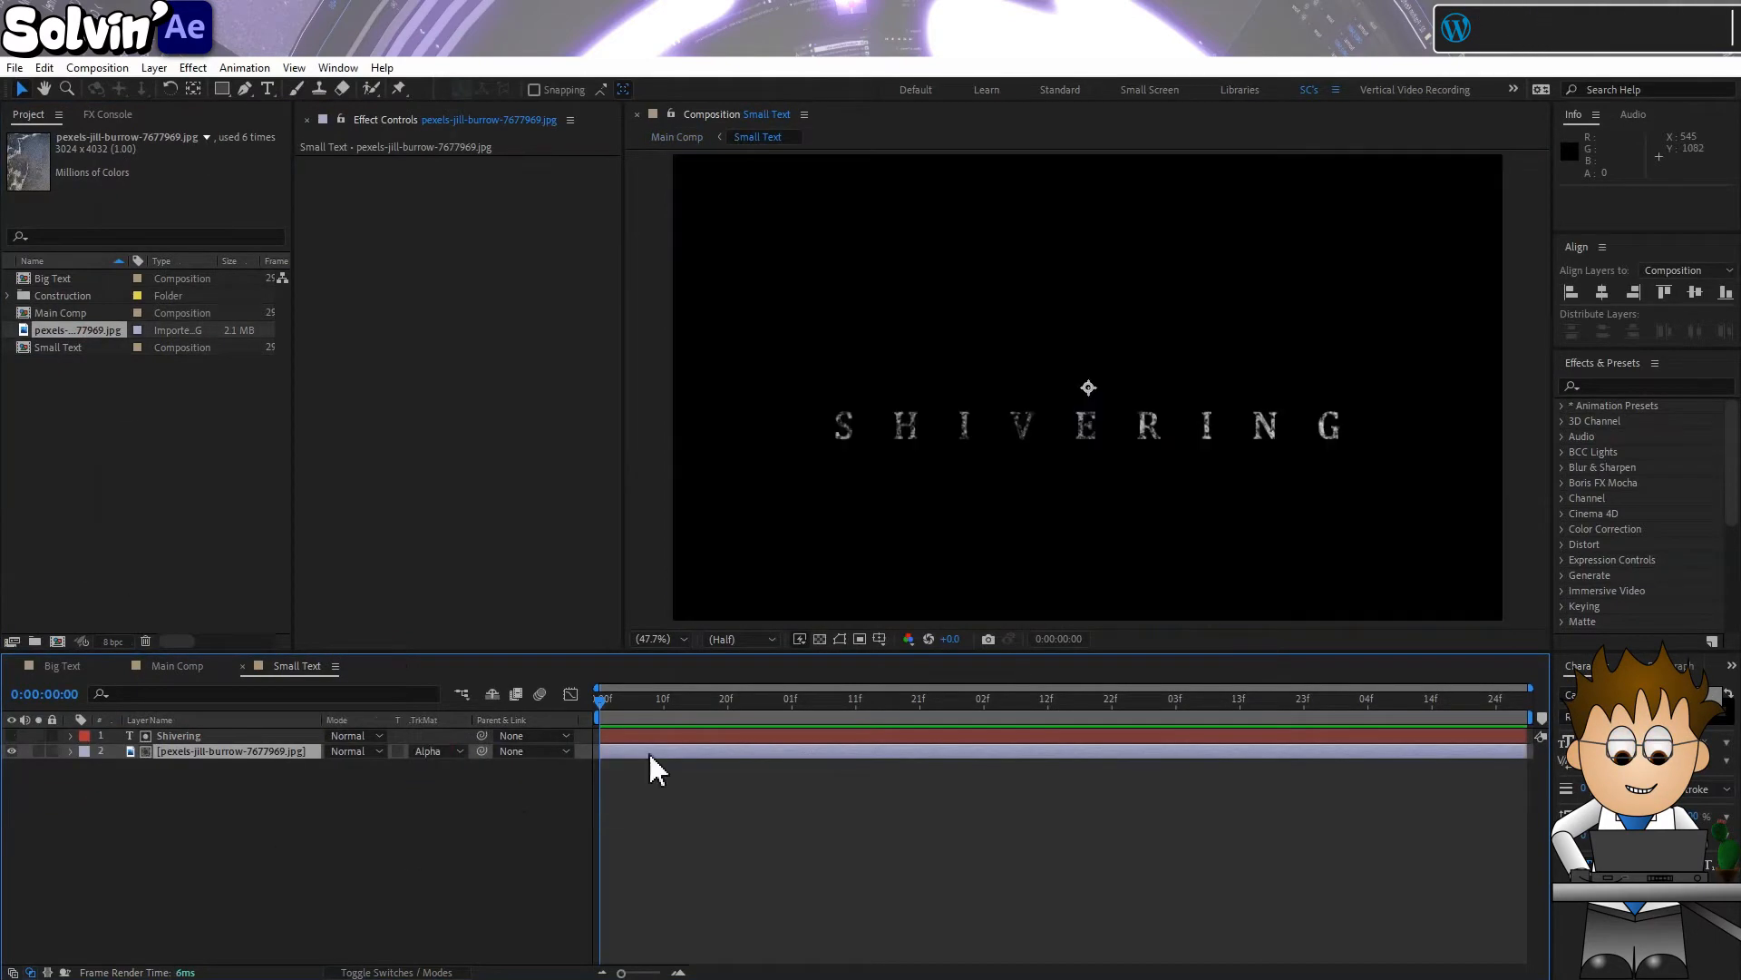
Apply Hue/Saturation to Small Text's granite photo with Master Saturation -100 and Master Lightness -25, and scale the photo to 50% at position 960, 720
click(196, 69)
mouse_move(283, 296)
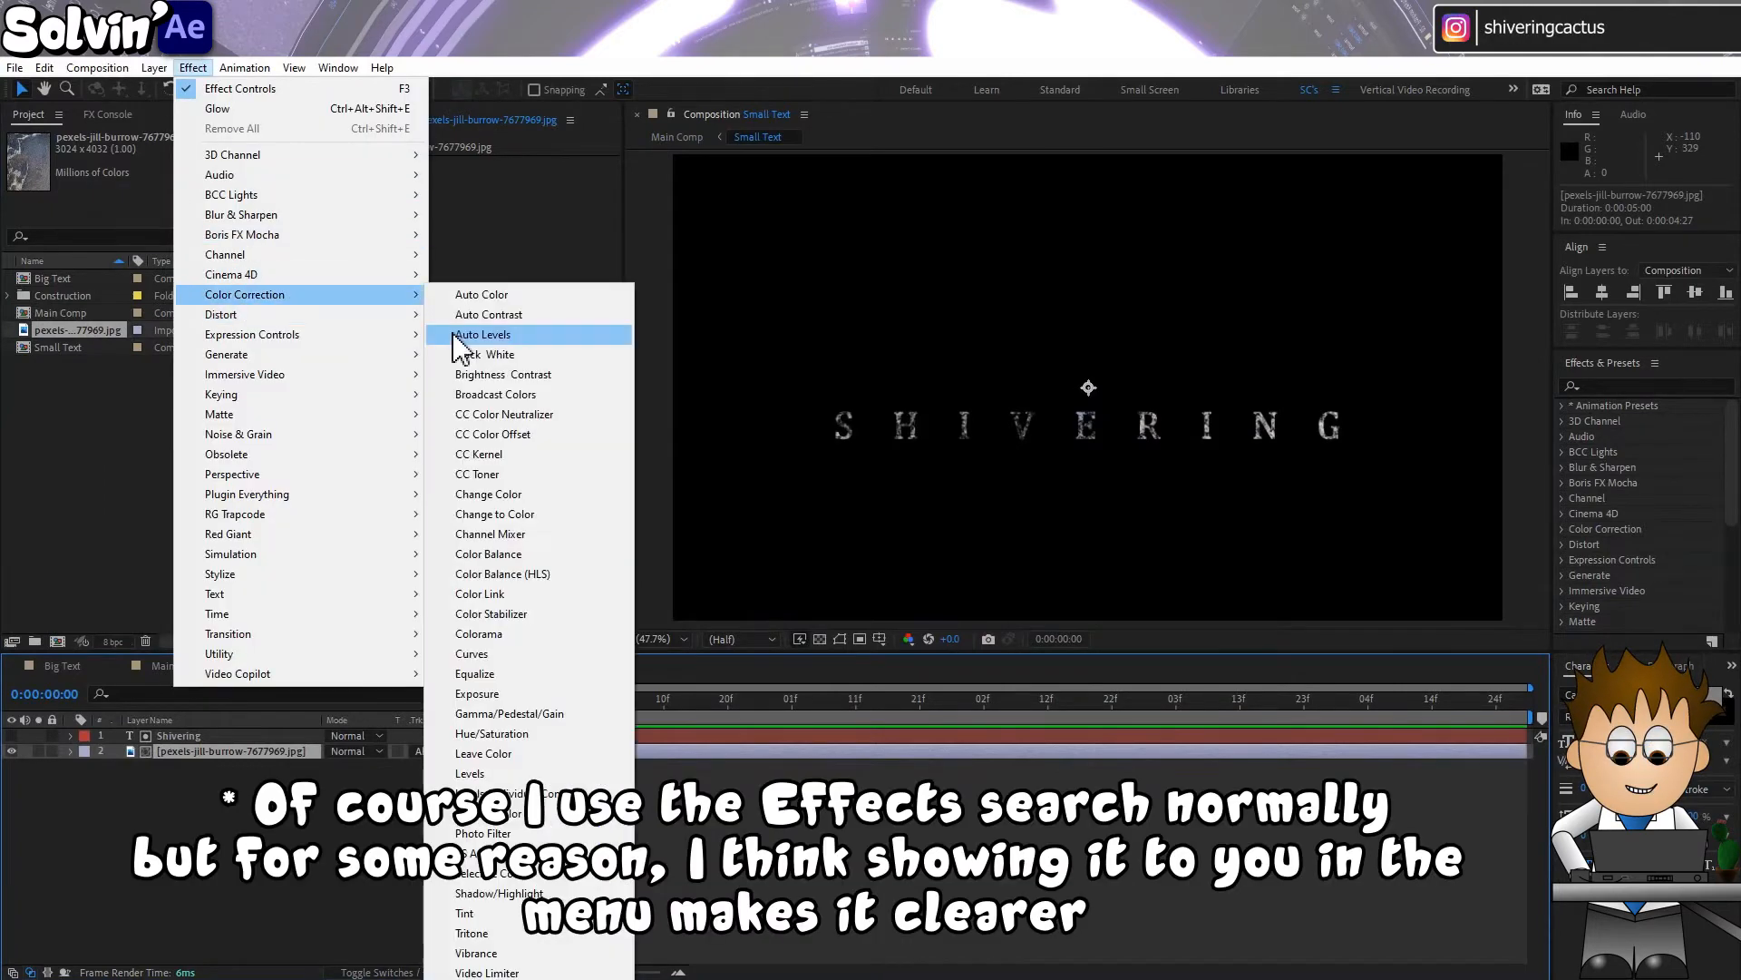
click(531, 737)
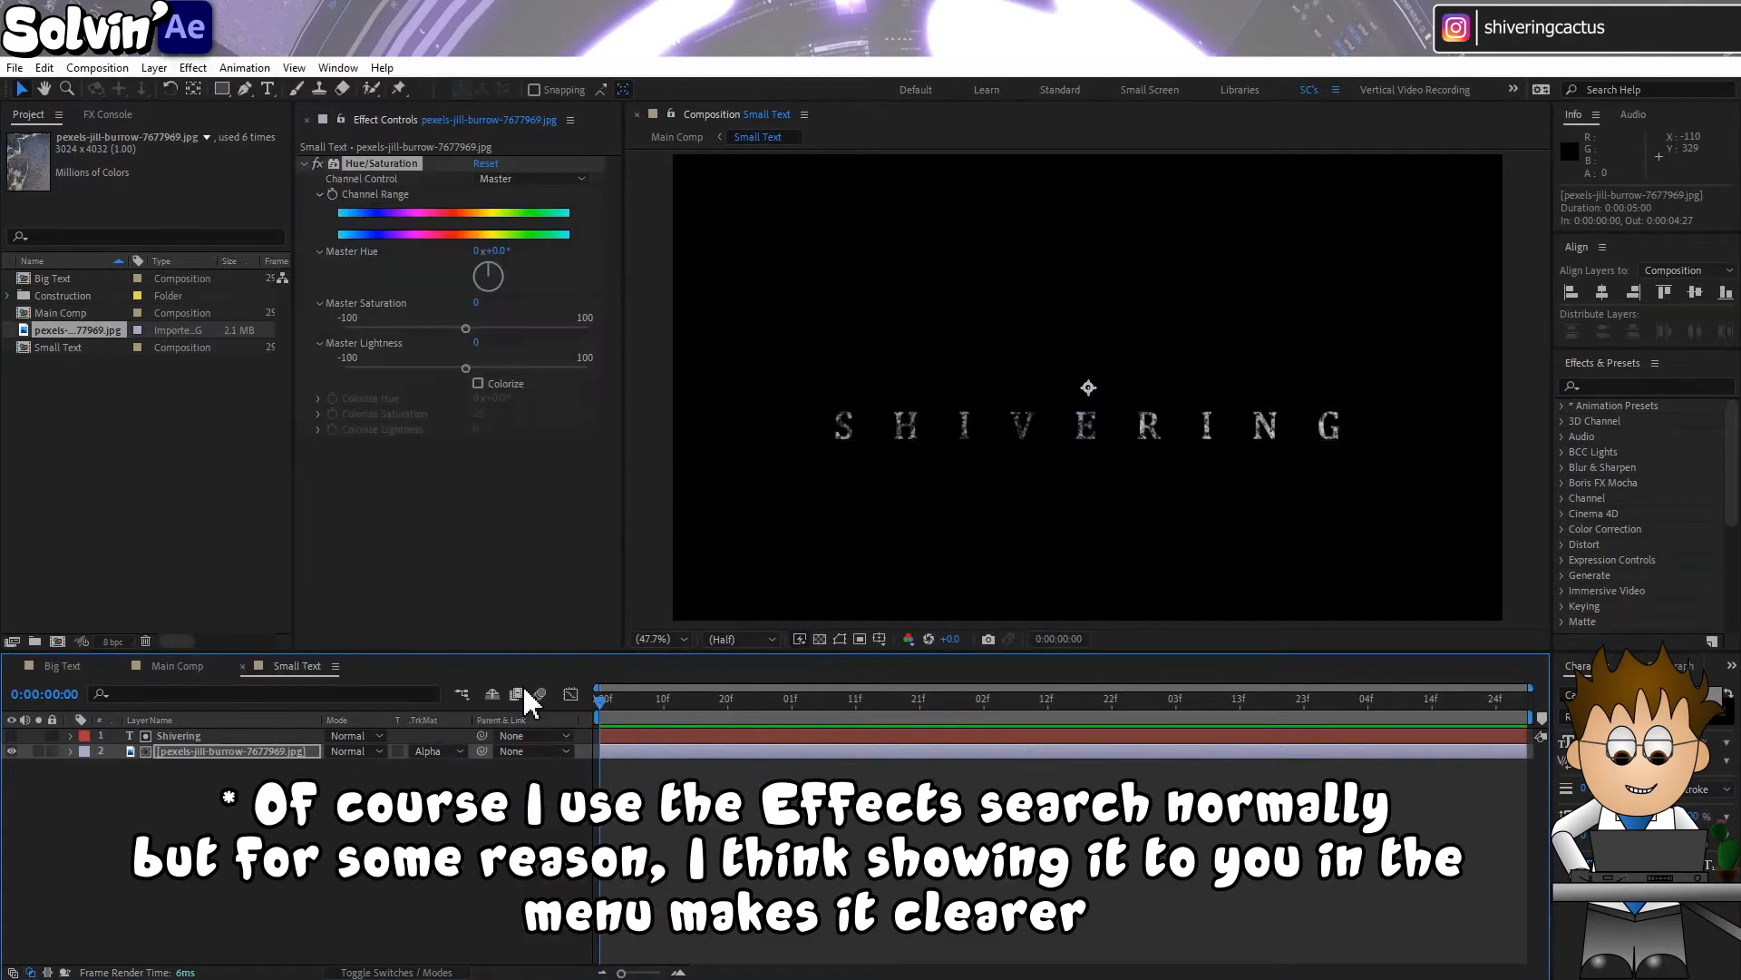
drag(465, 328, 322, 334)
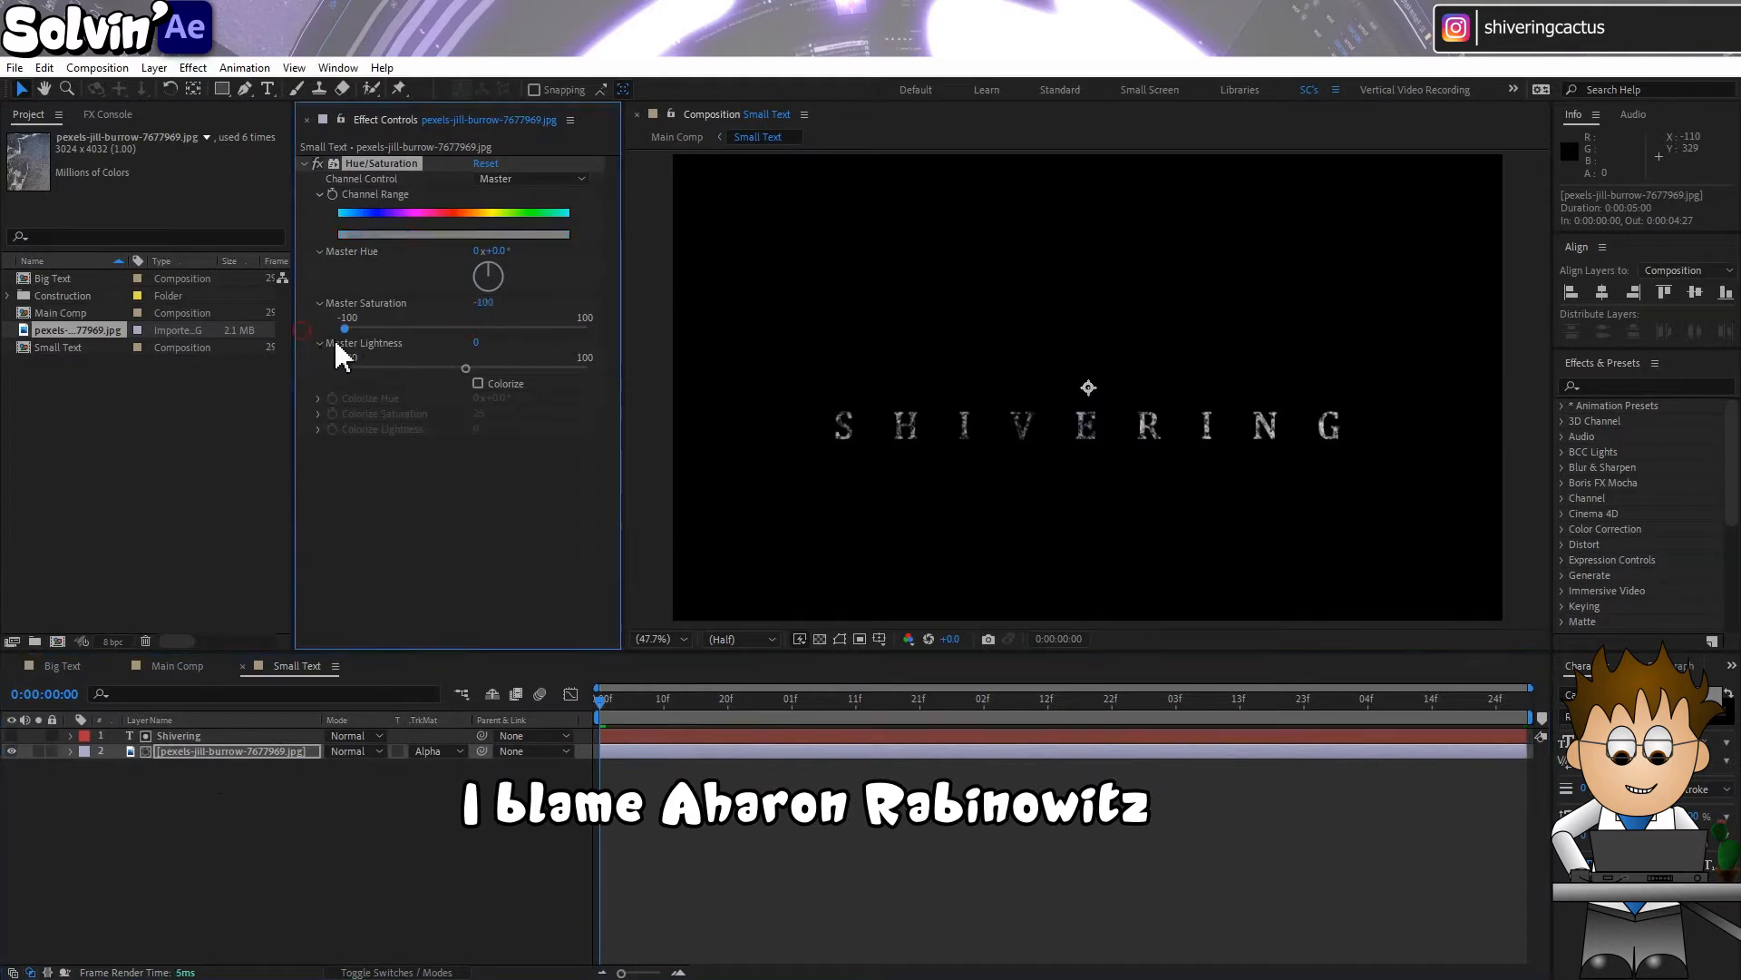
drag(465, 370, 437, 367)
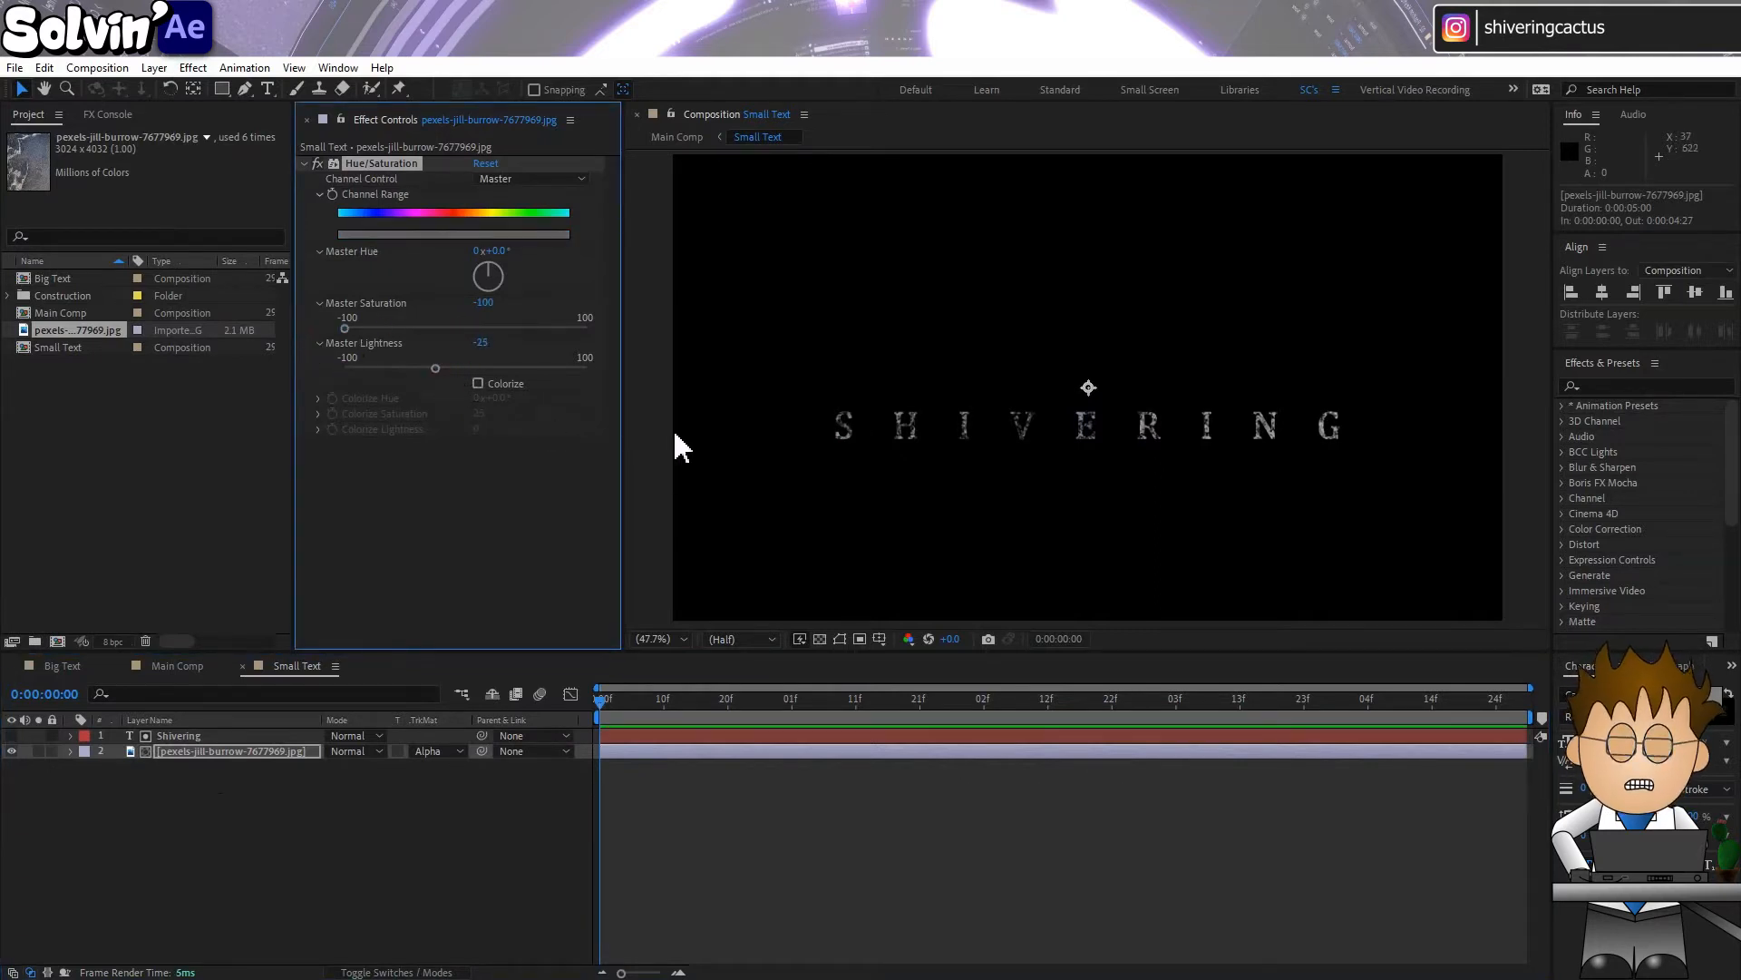
scroll(874, 447, up, 1)
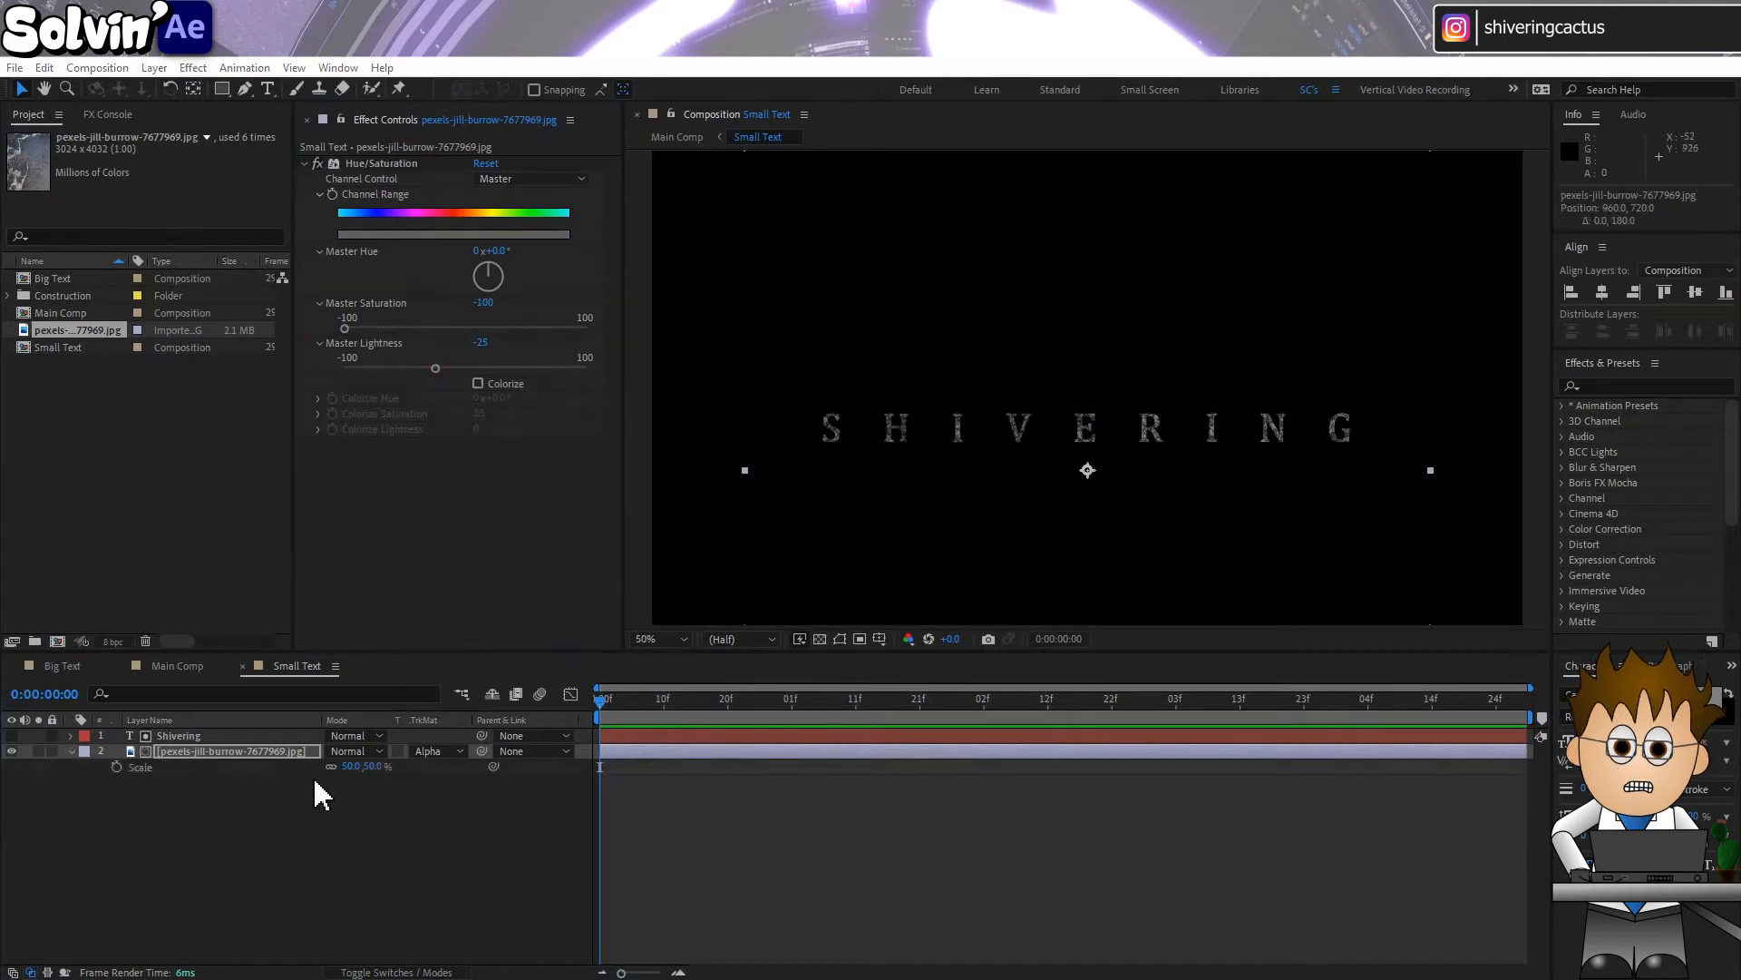
In Main Comp, copy the Glow effect from the Big Text layer onto the Small Text layer
click(185, 668)
click(220, 749)
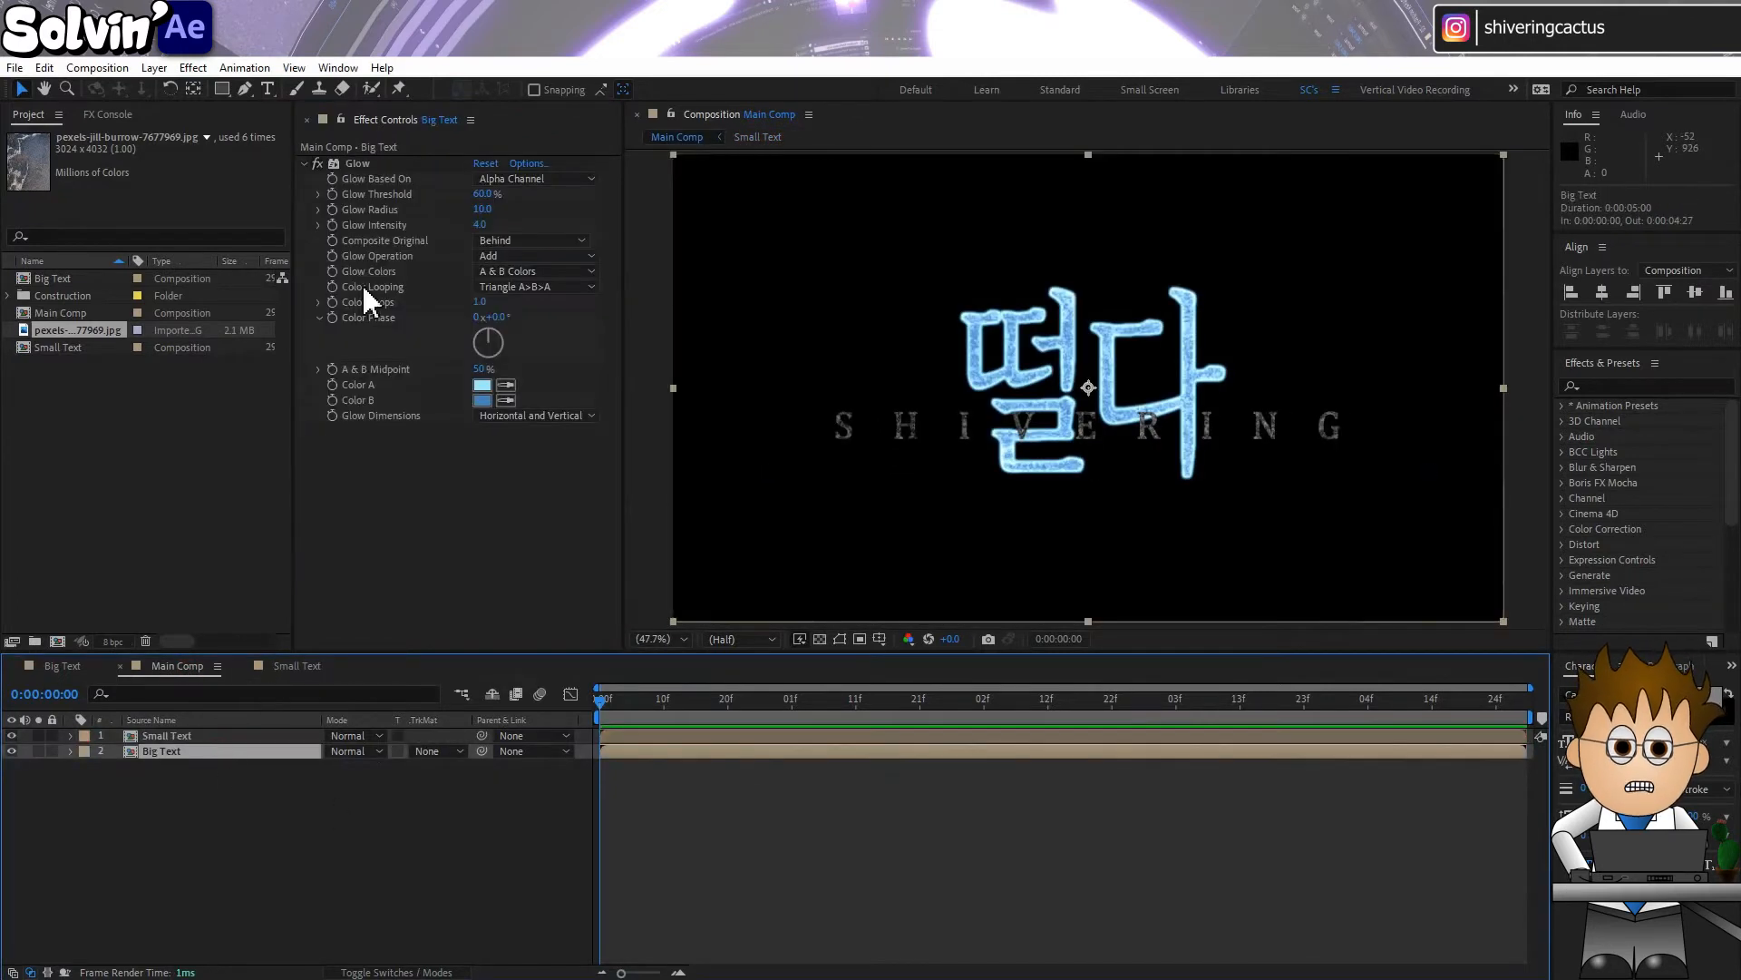
click(363, 163)
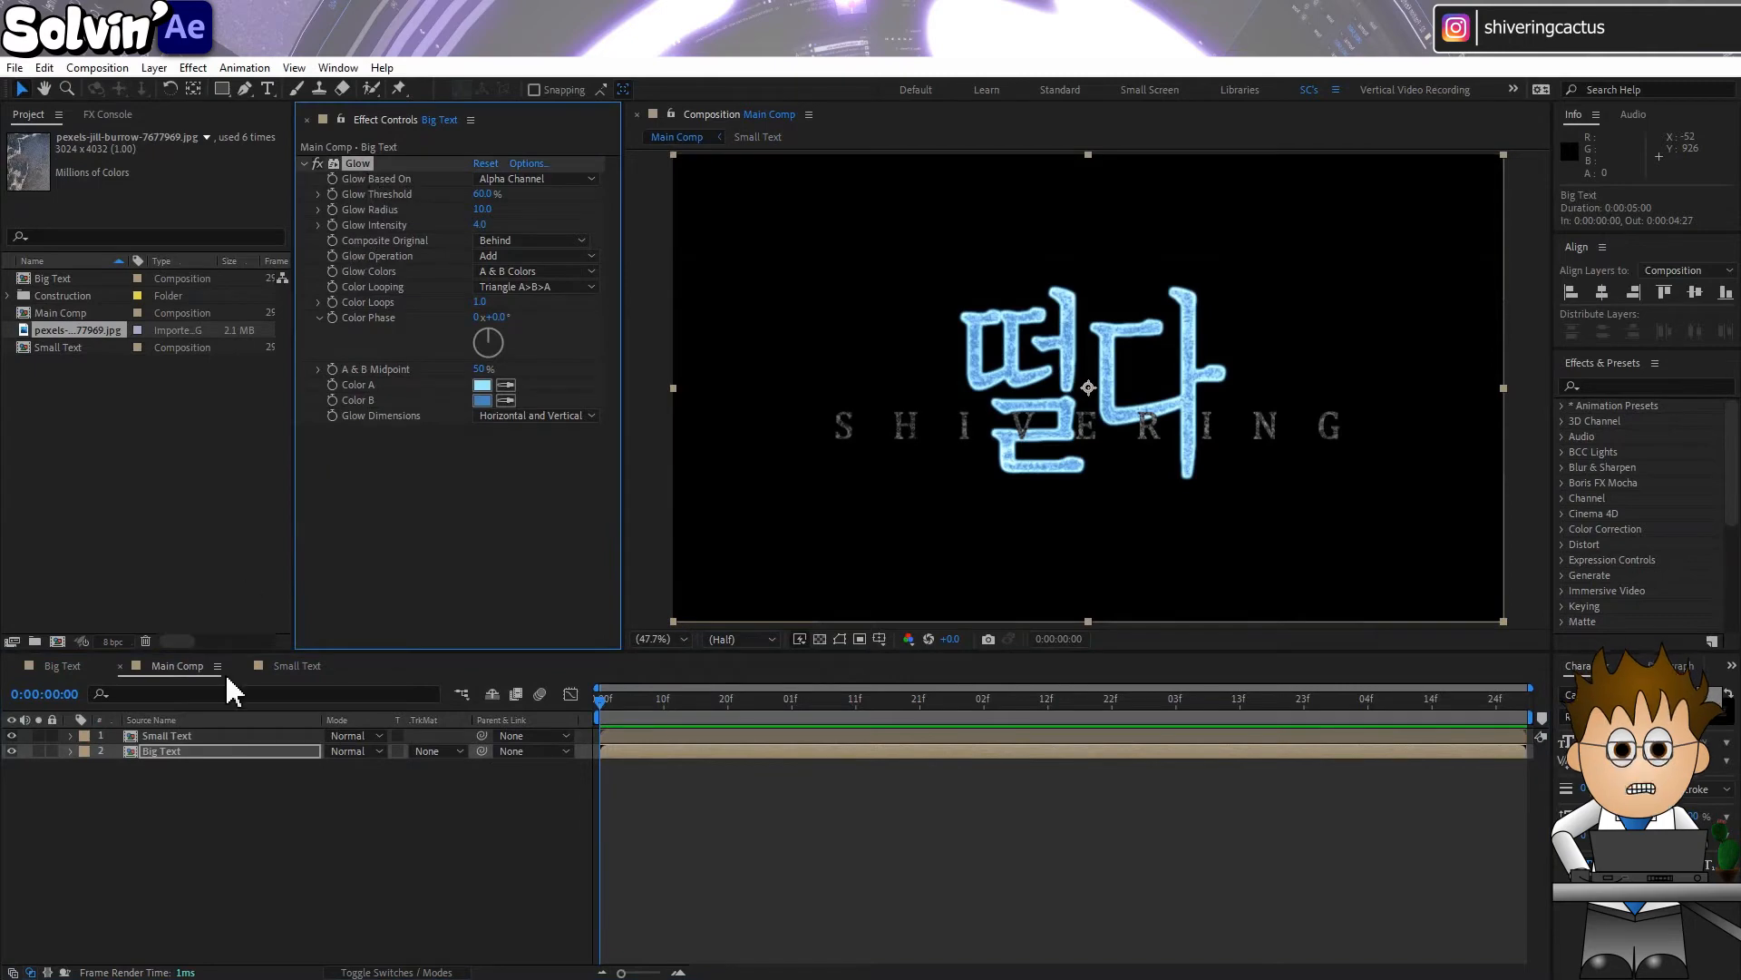
click(212, 735)
key(ctrl+v)
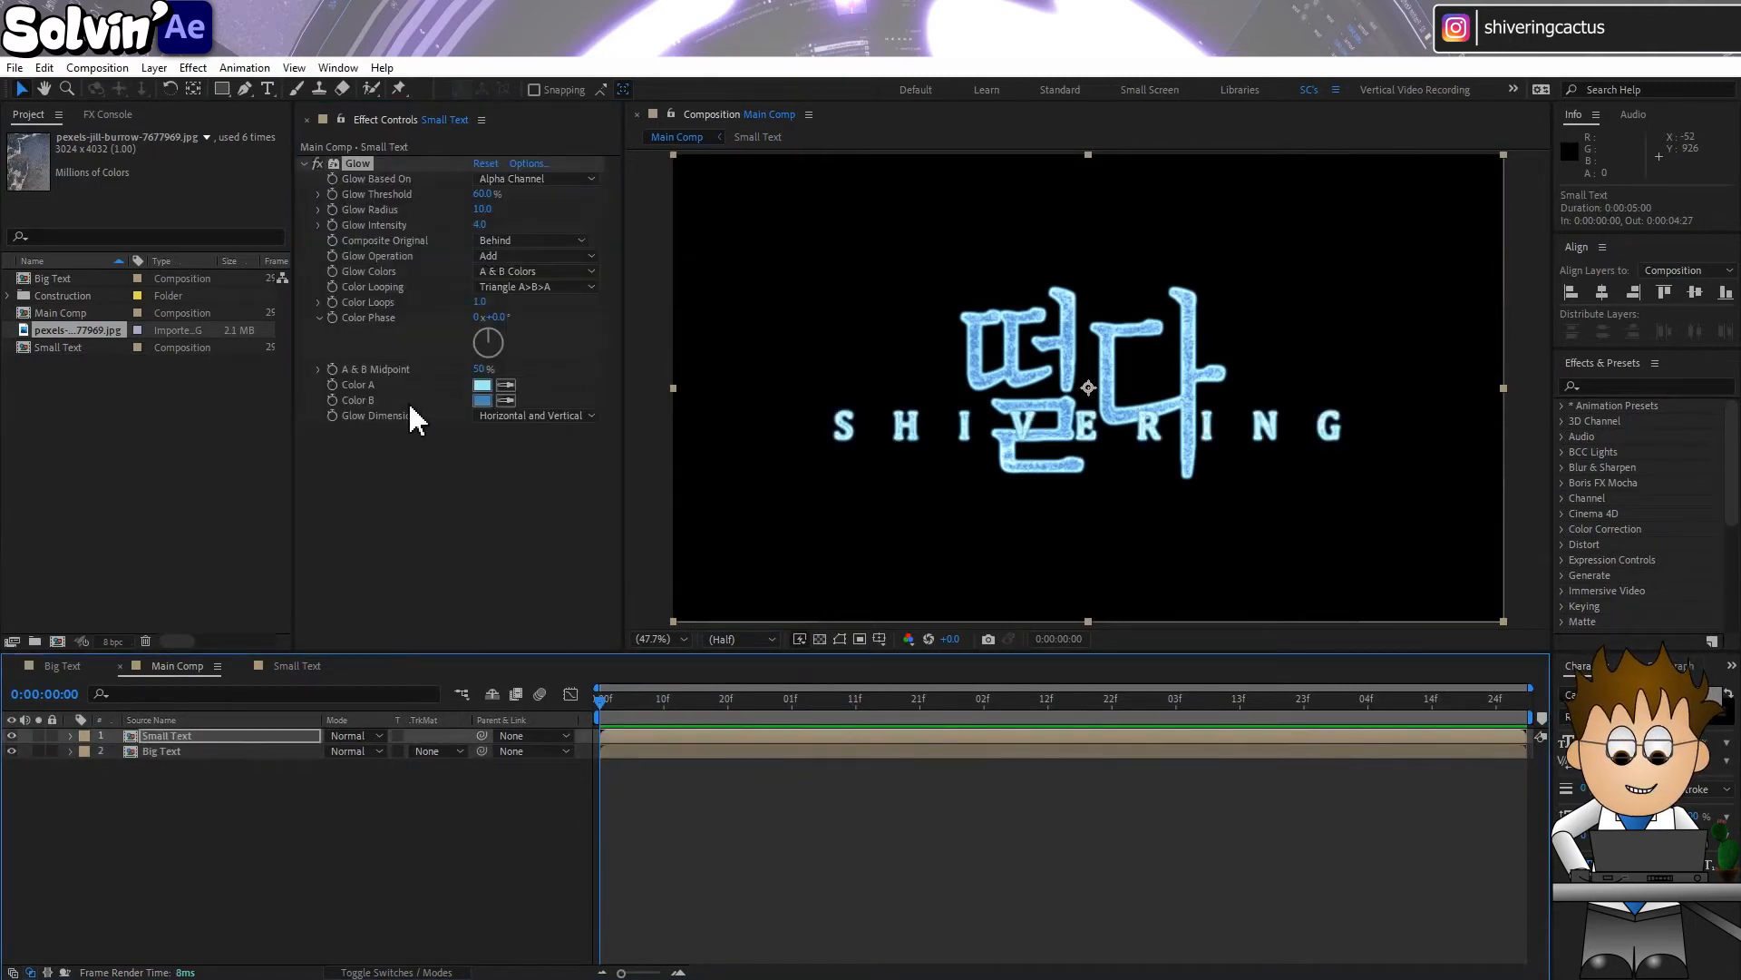
Set the Small Text layer's Glow Intensity to 2.5 and its Color A to #469EF4
click(480, 225)
text(2.5)
key(Return)
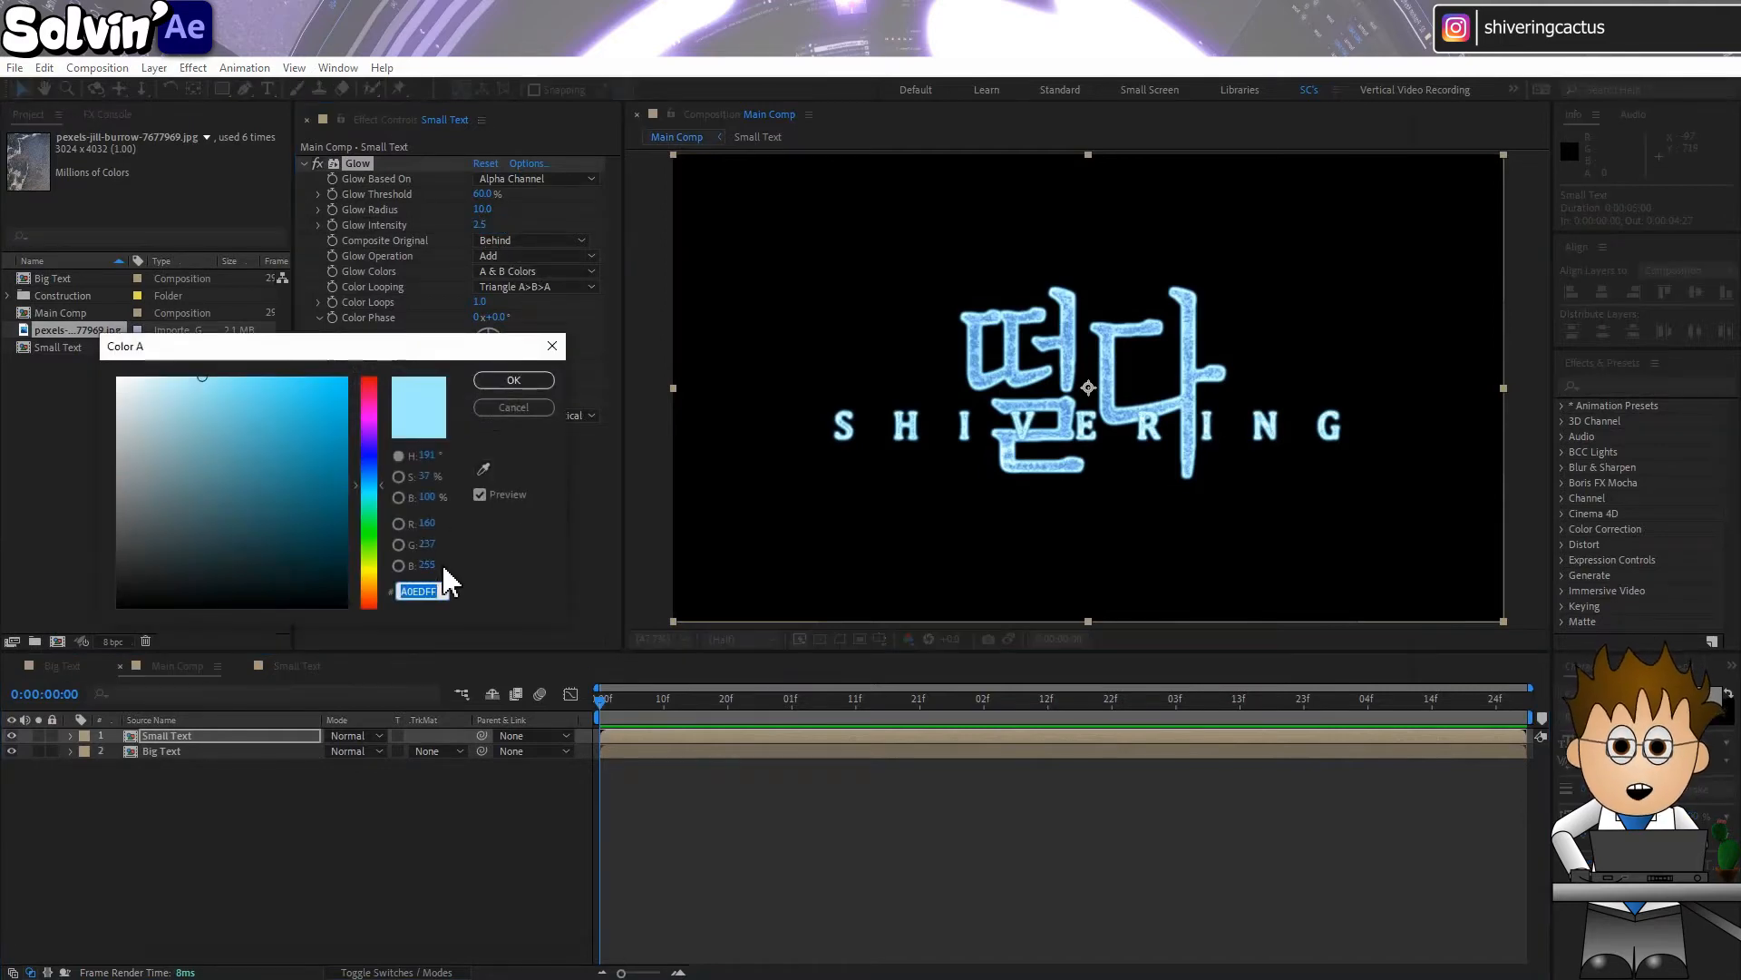
text(469EF4)
click(509, 380)
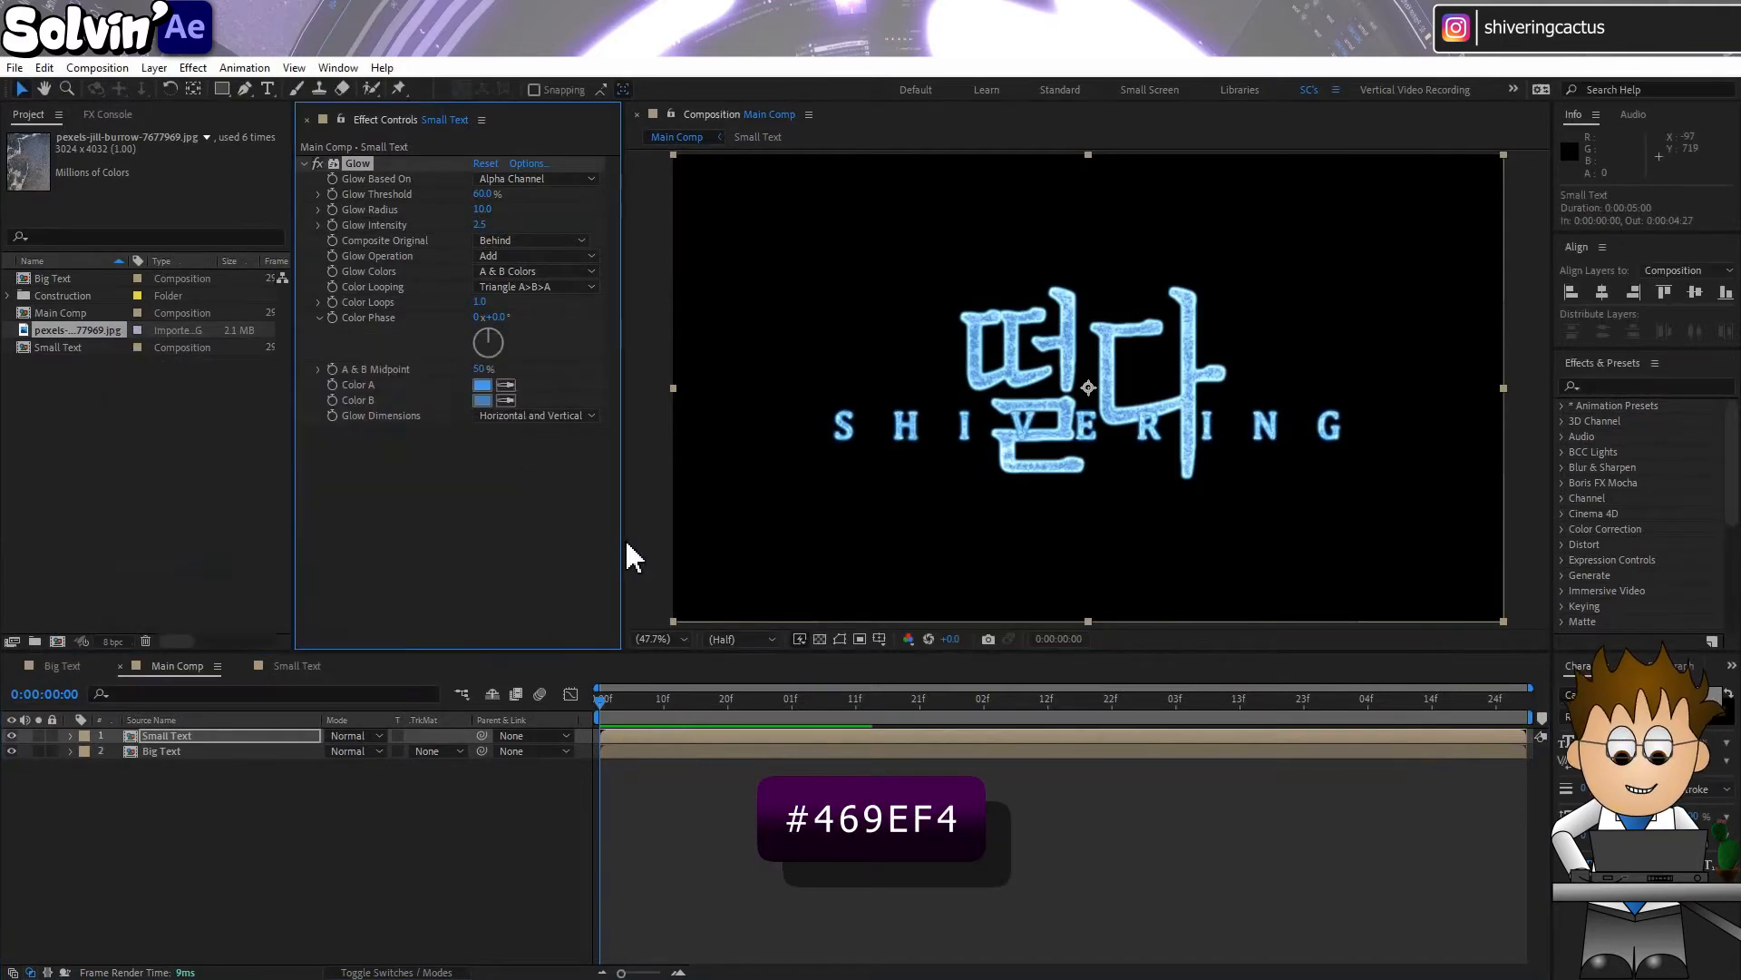
Lower the Small Text layer in Main Comp to position 960, 564
click(264, 735)
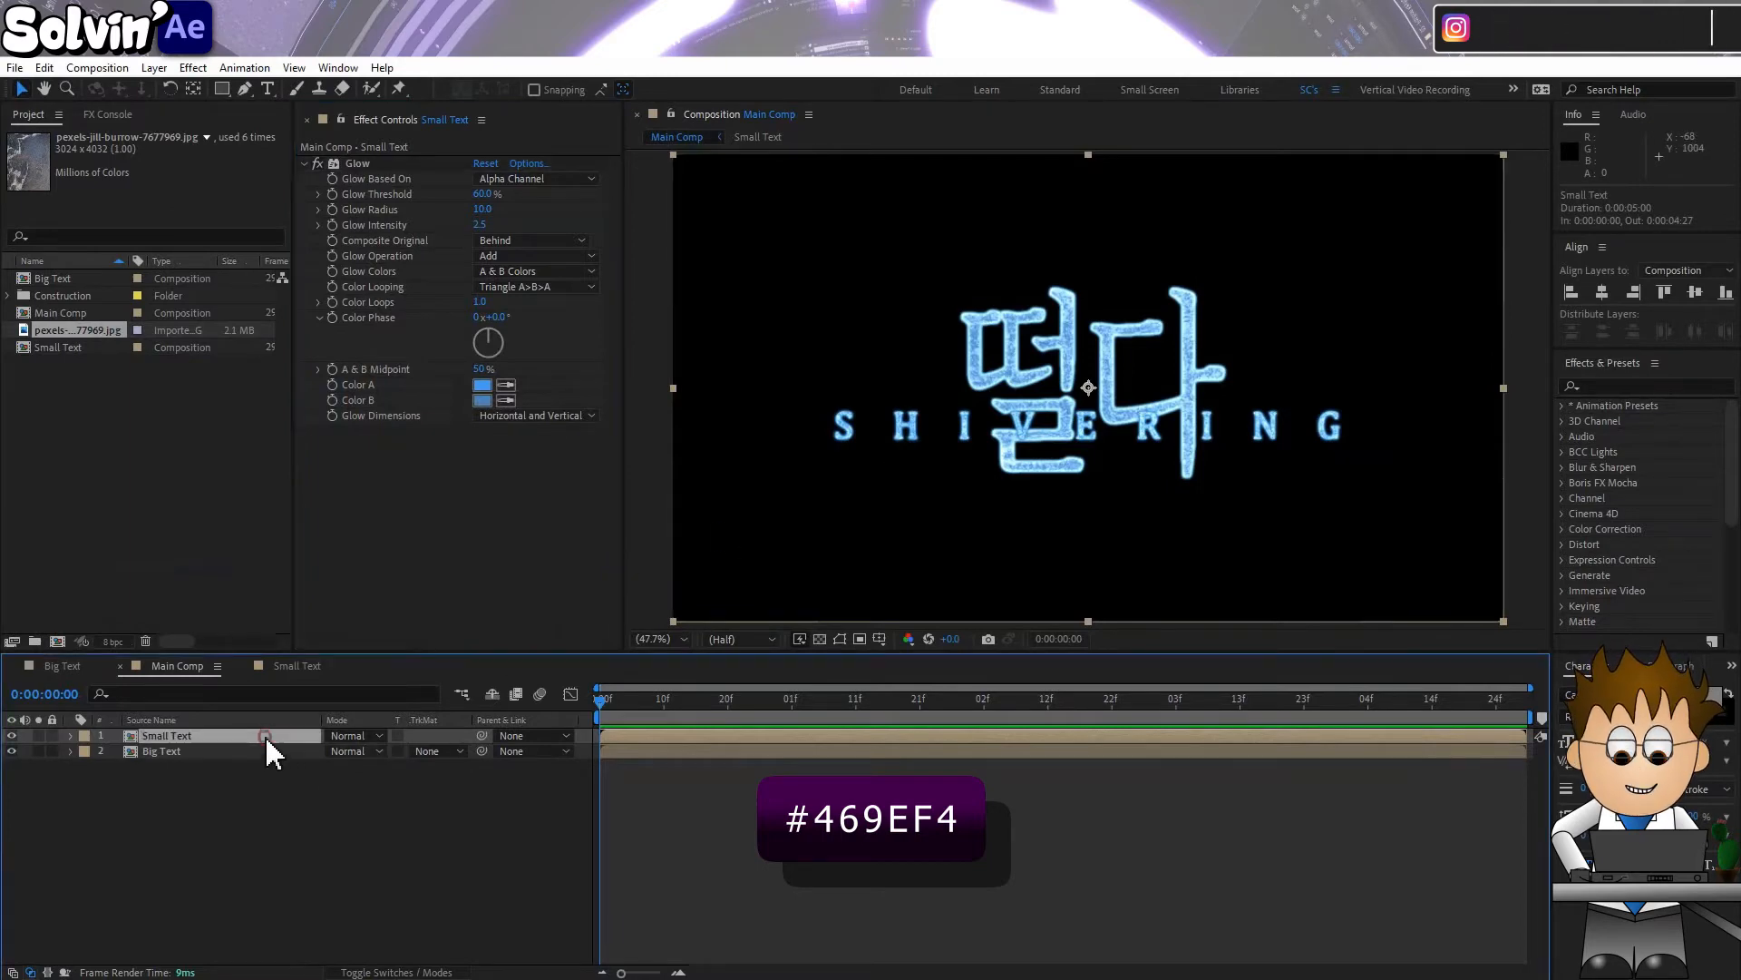
key(p)
drag(367, 751, 391, 749)
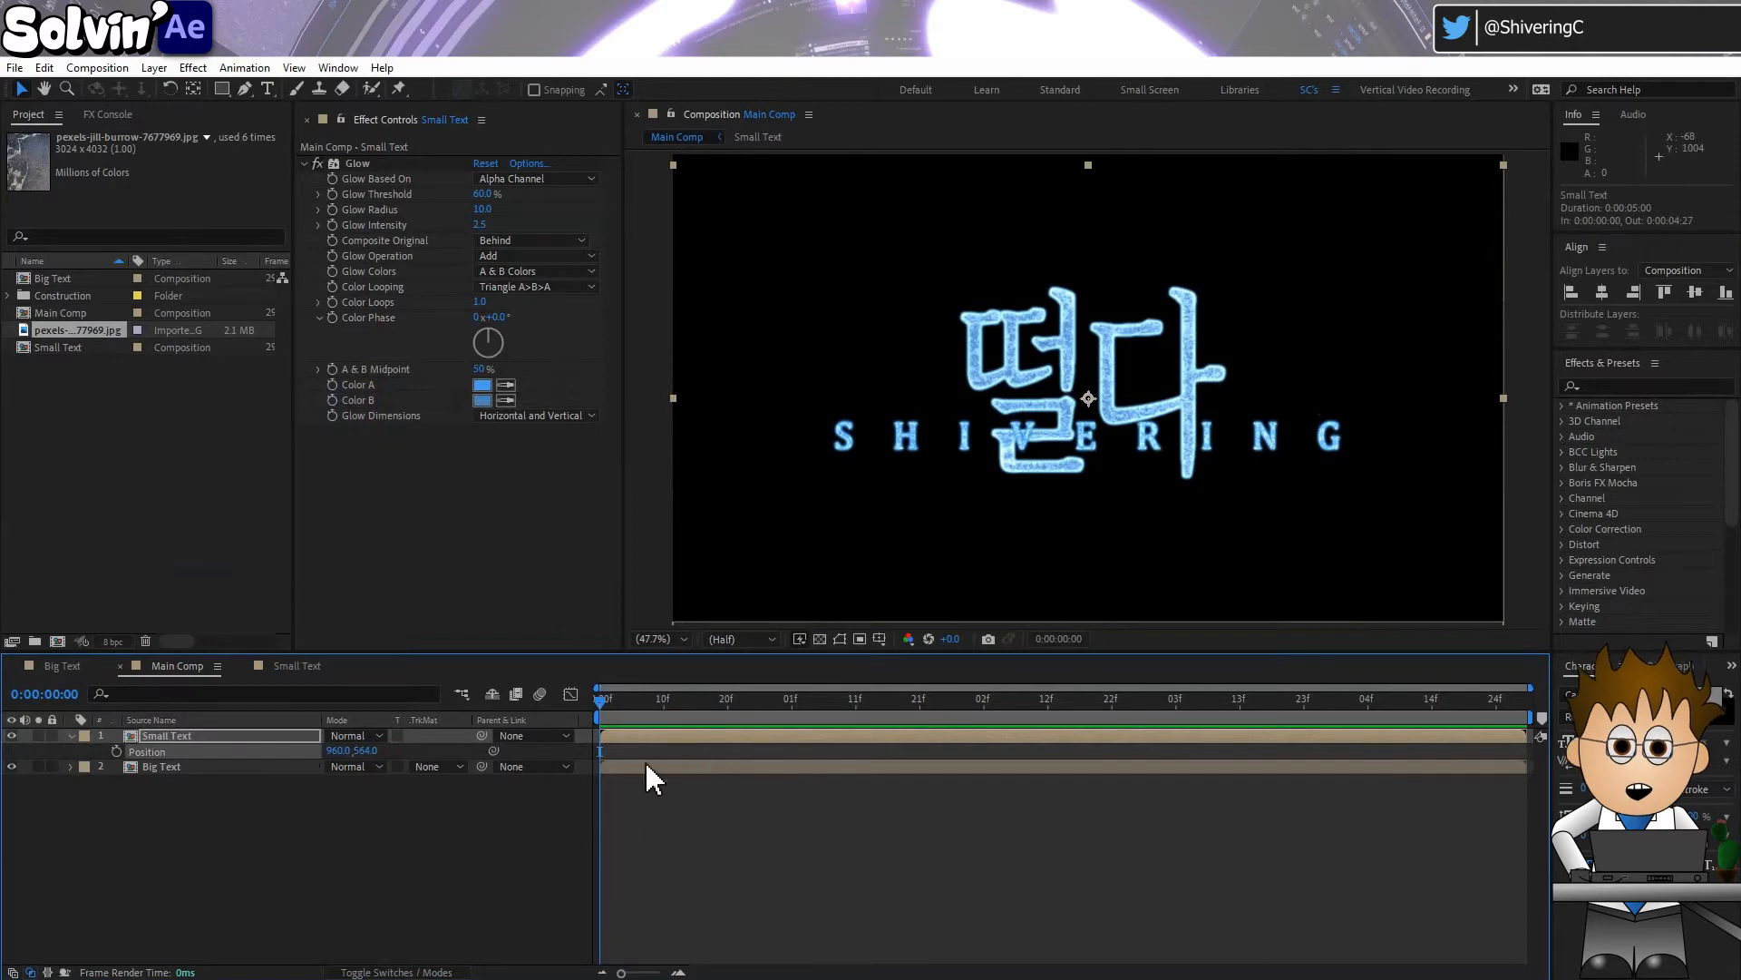
click(459, 825)
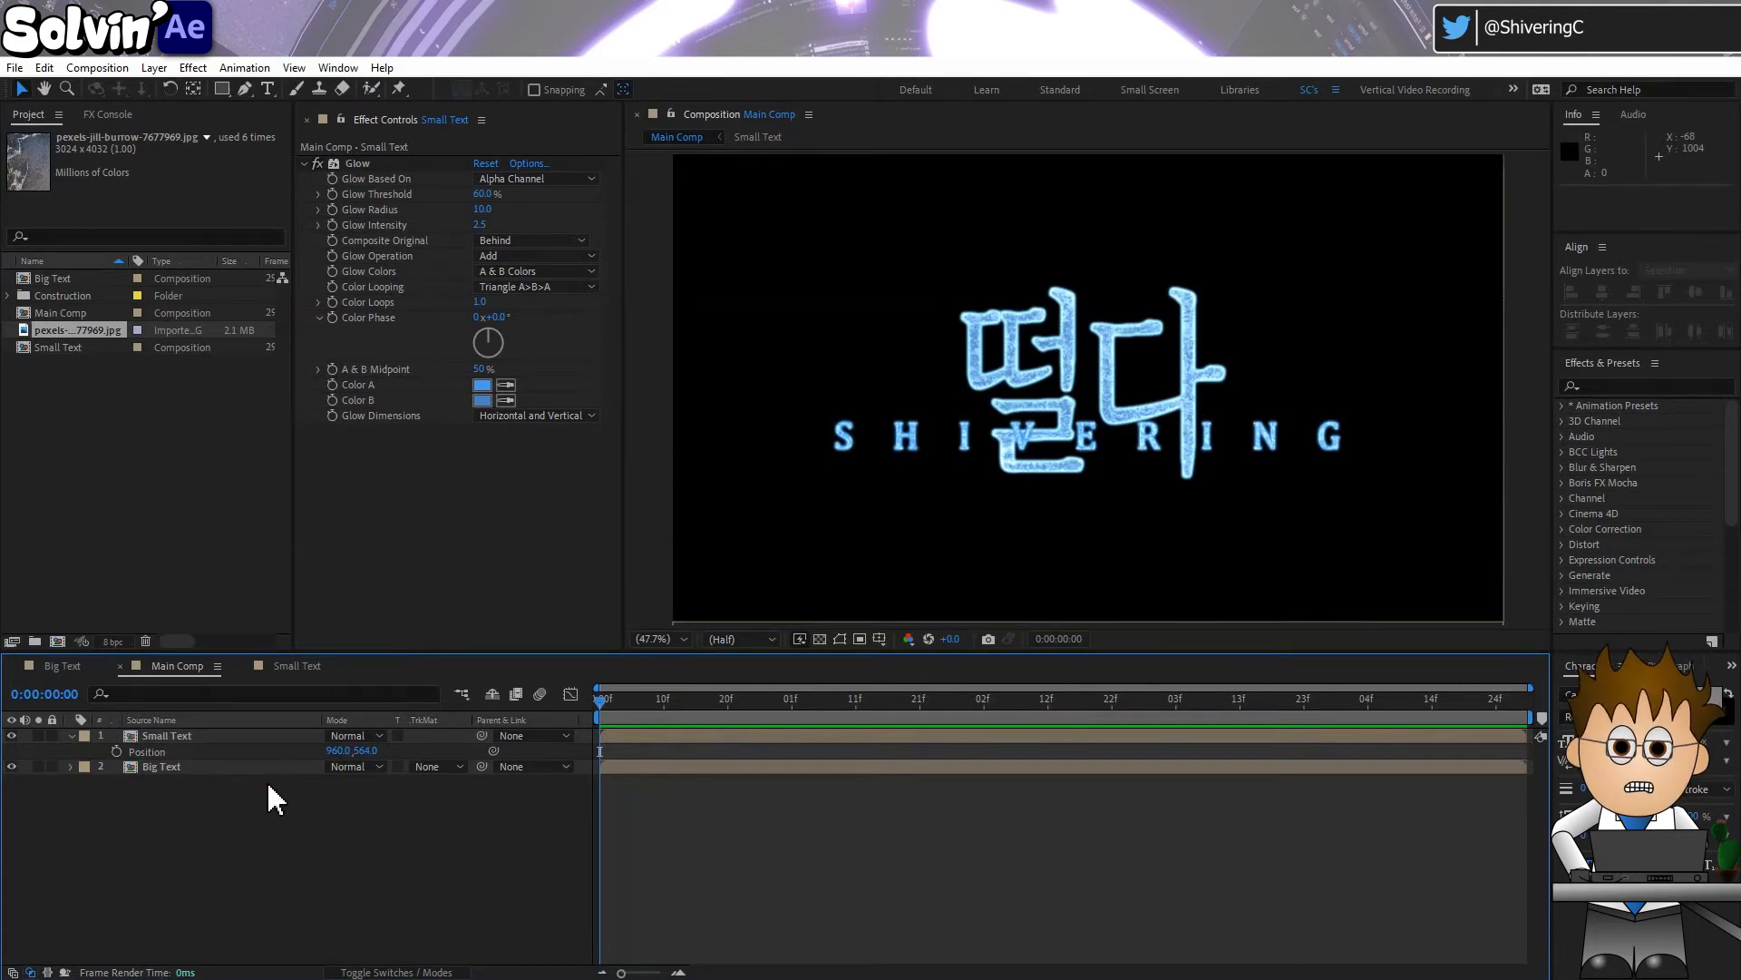
In the Big Text comp, create masks from the 떨다 text layer and reveal the resulting mask paths
click(55, 668)
click(188, 745)
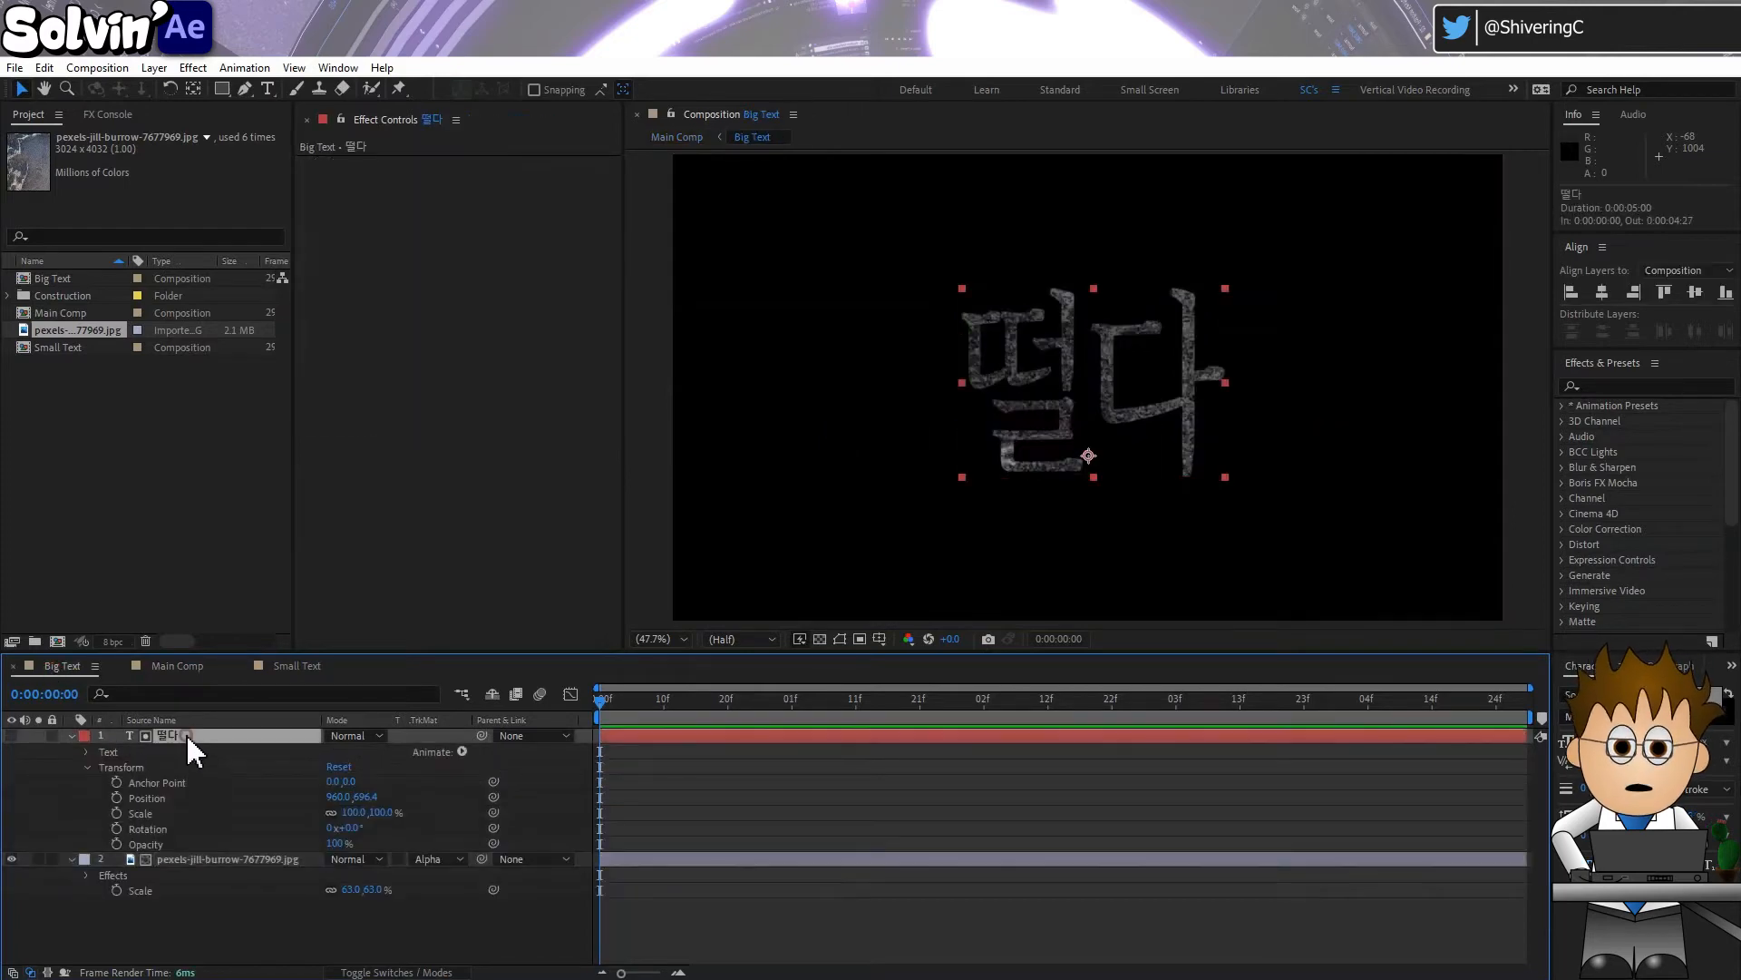
click(154, 68)
mouse_move(270, 601)
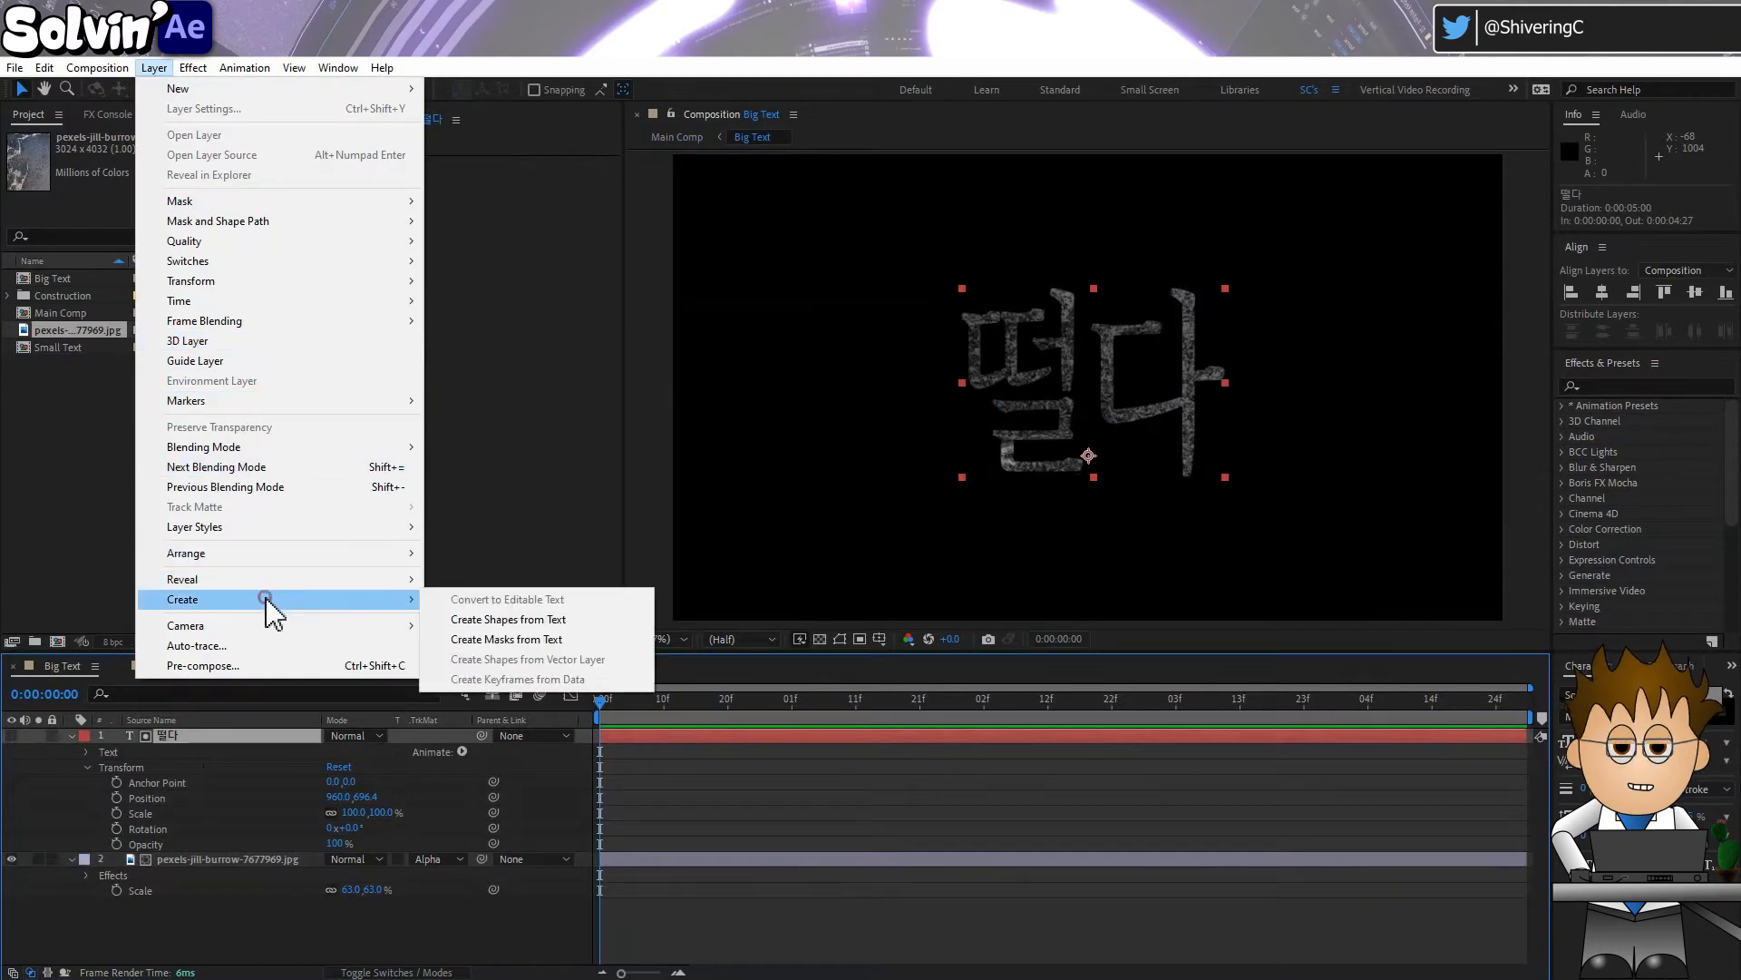
click(597, 642)
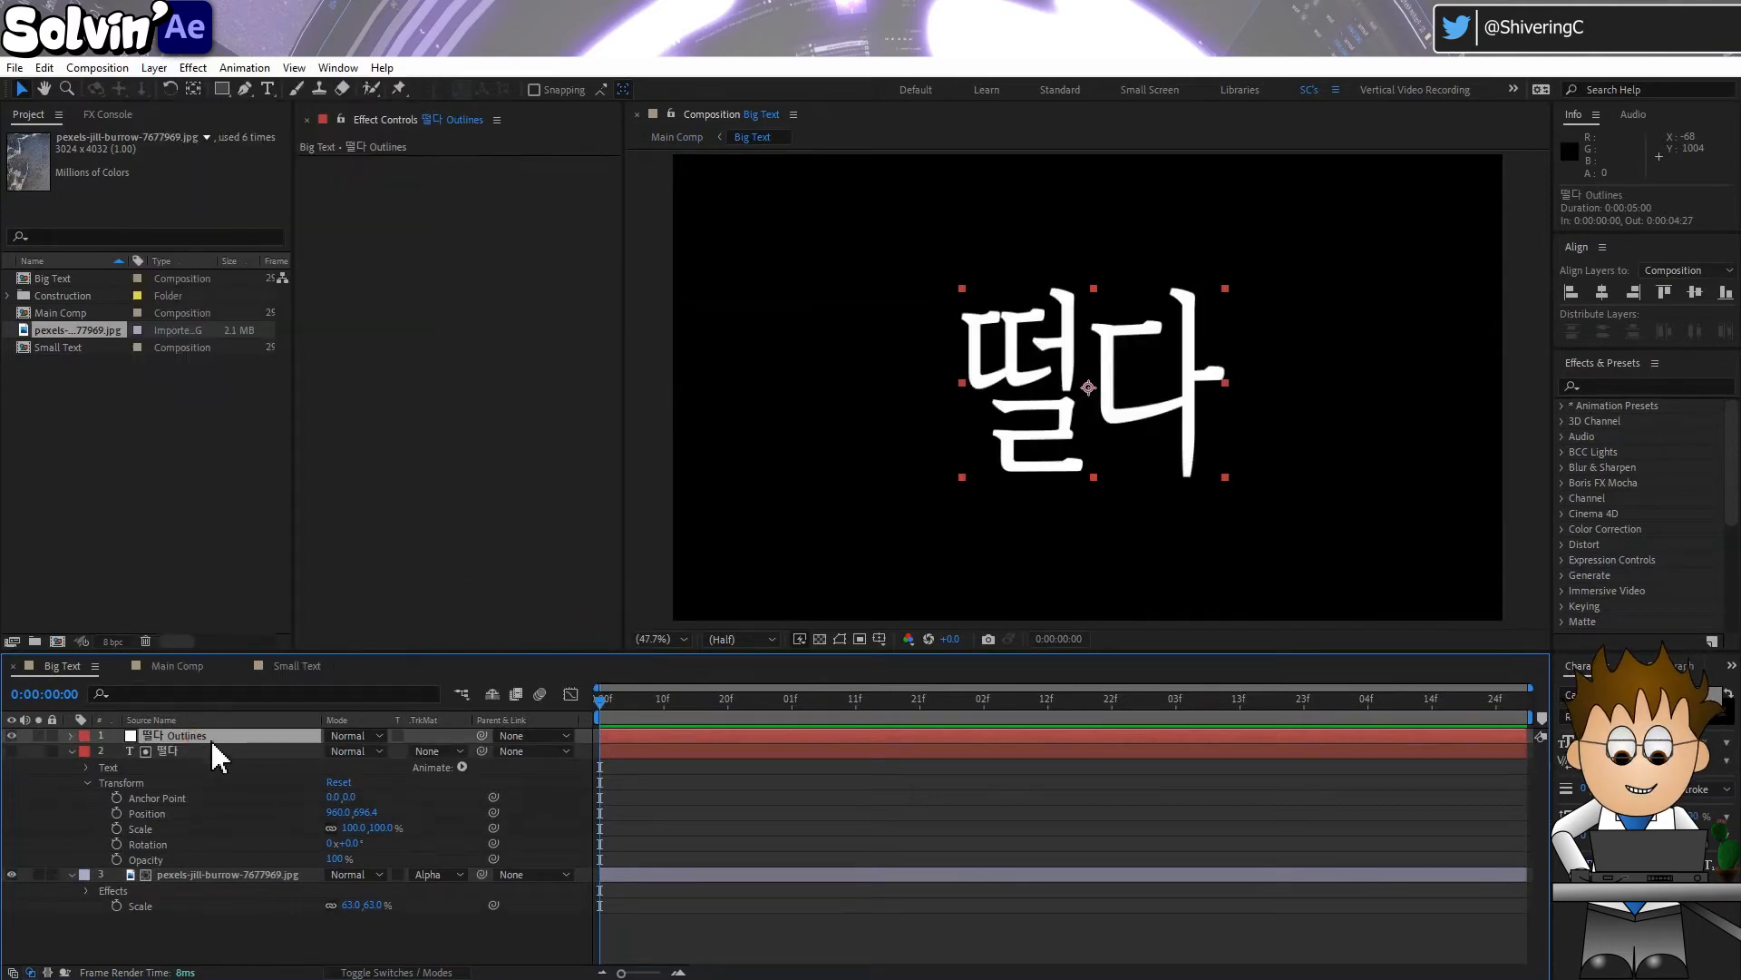
key(m)
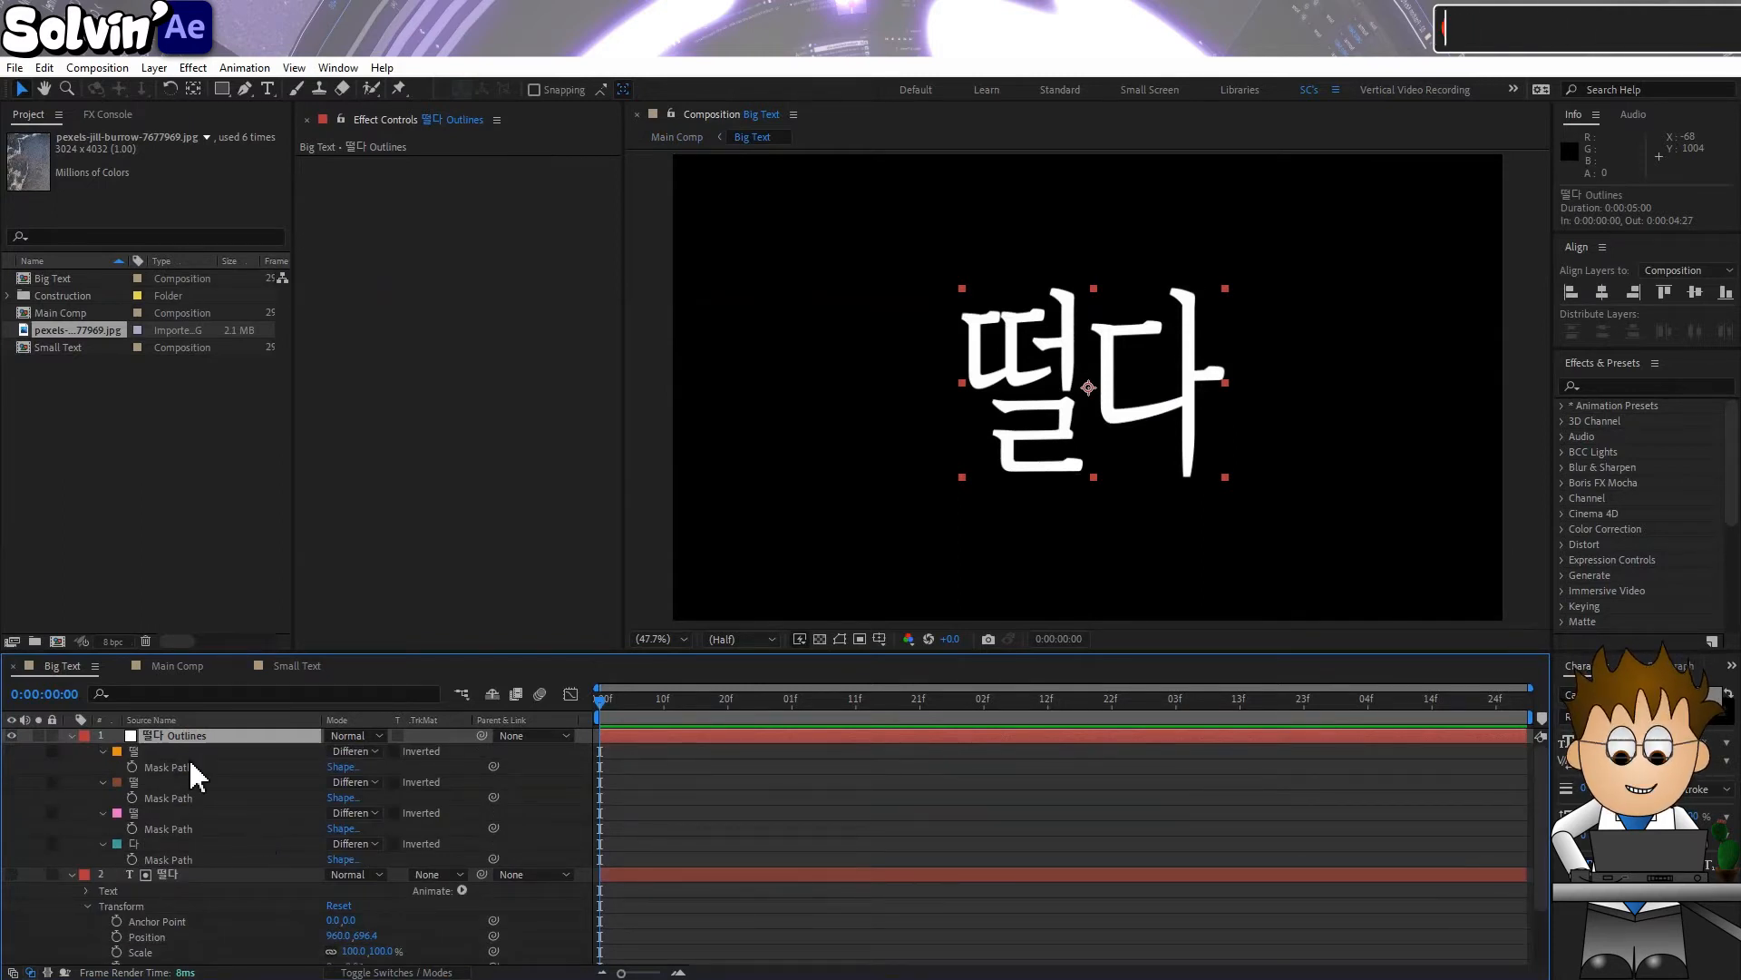
Copy the 떨다 Outlines layer into Main Comp between Small Text and Big Text, hiding the original in Big Text
key(ctrl+c)
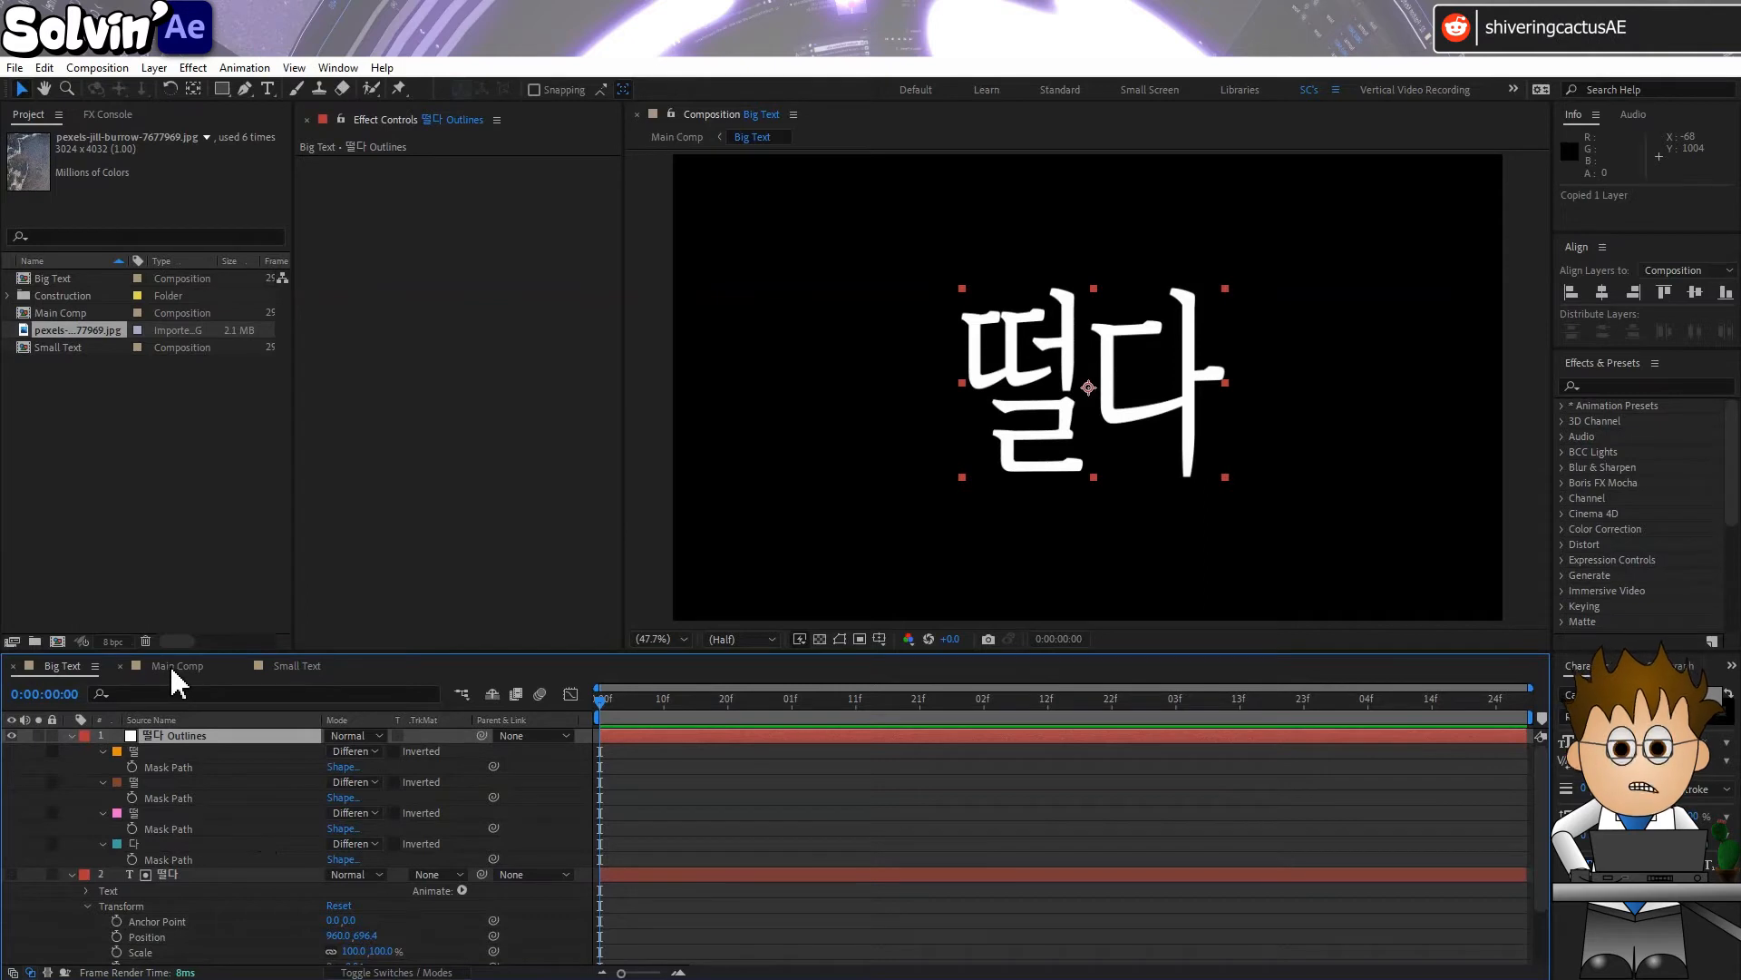
click(11, 734)
click(170, 669)
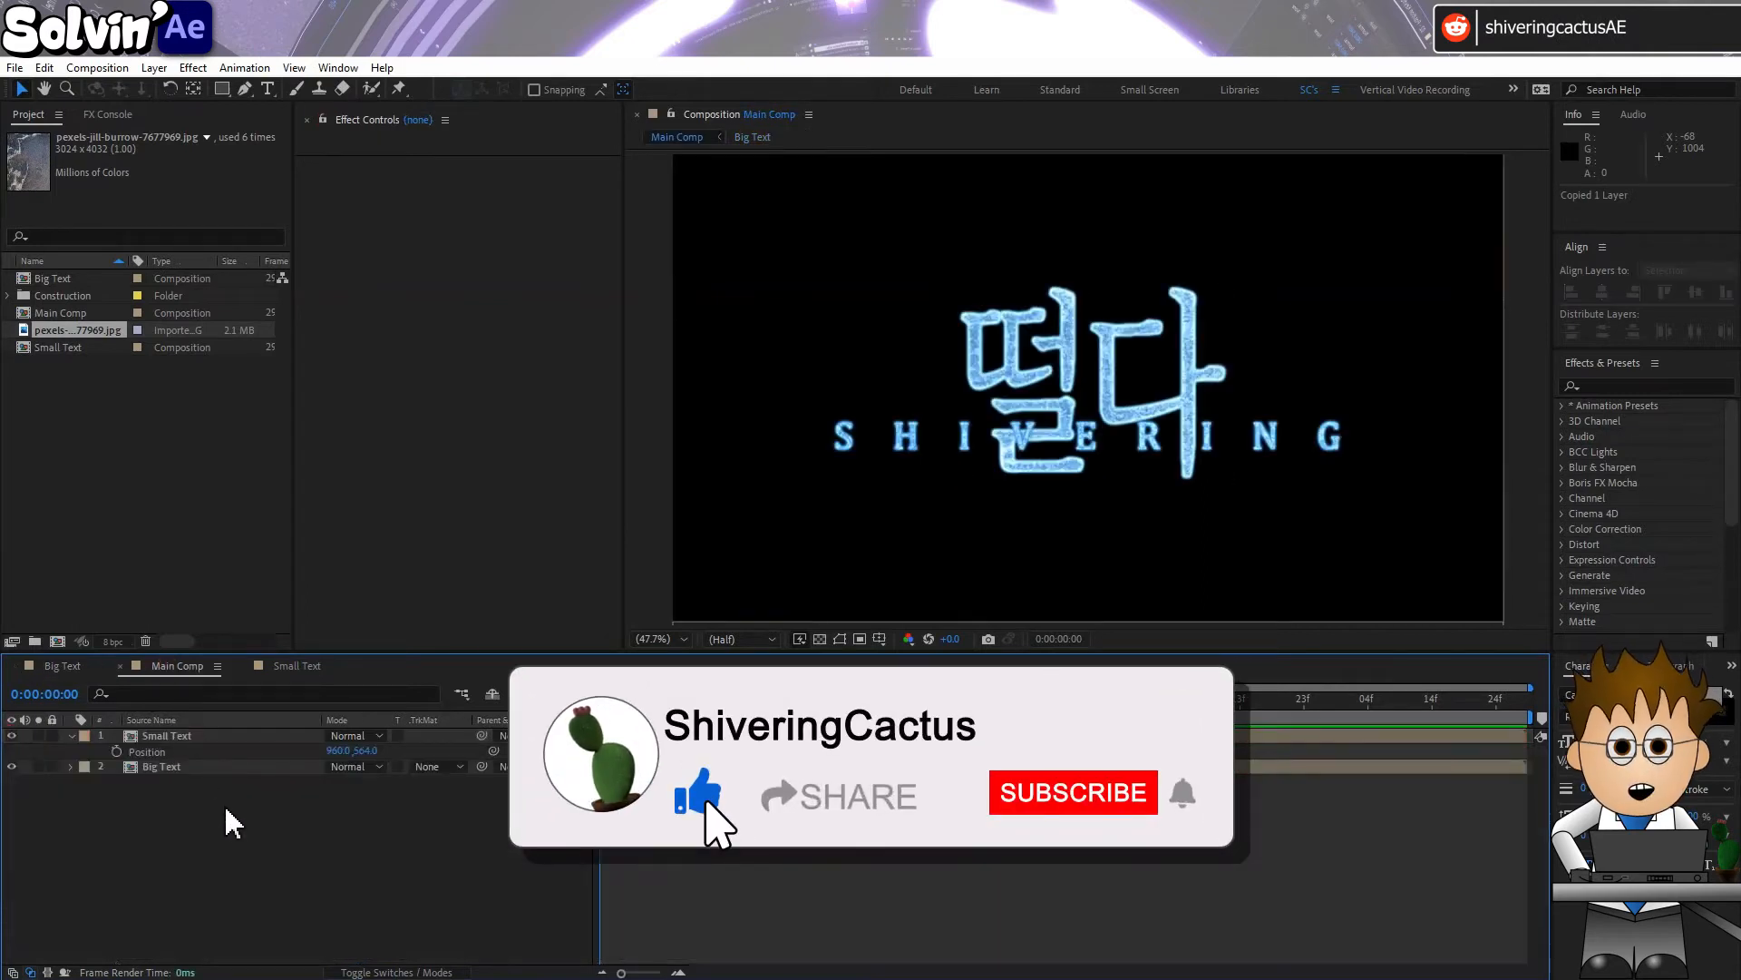
key(ctrl+v)
drag(207, 731, 227, 767)
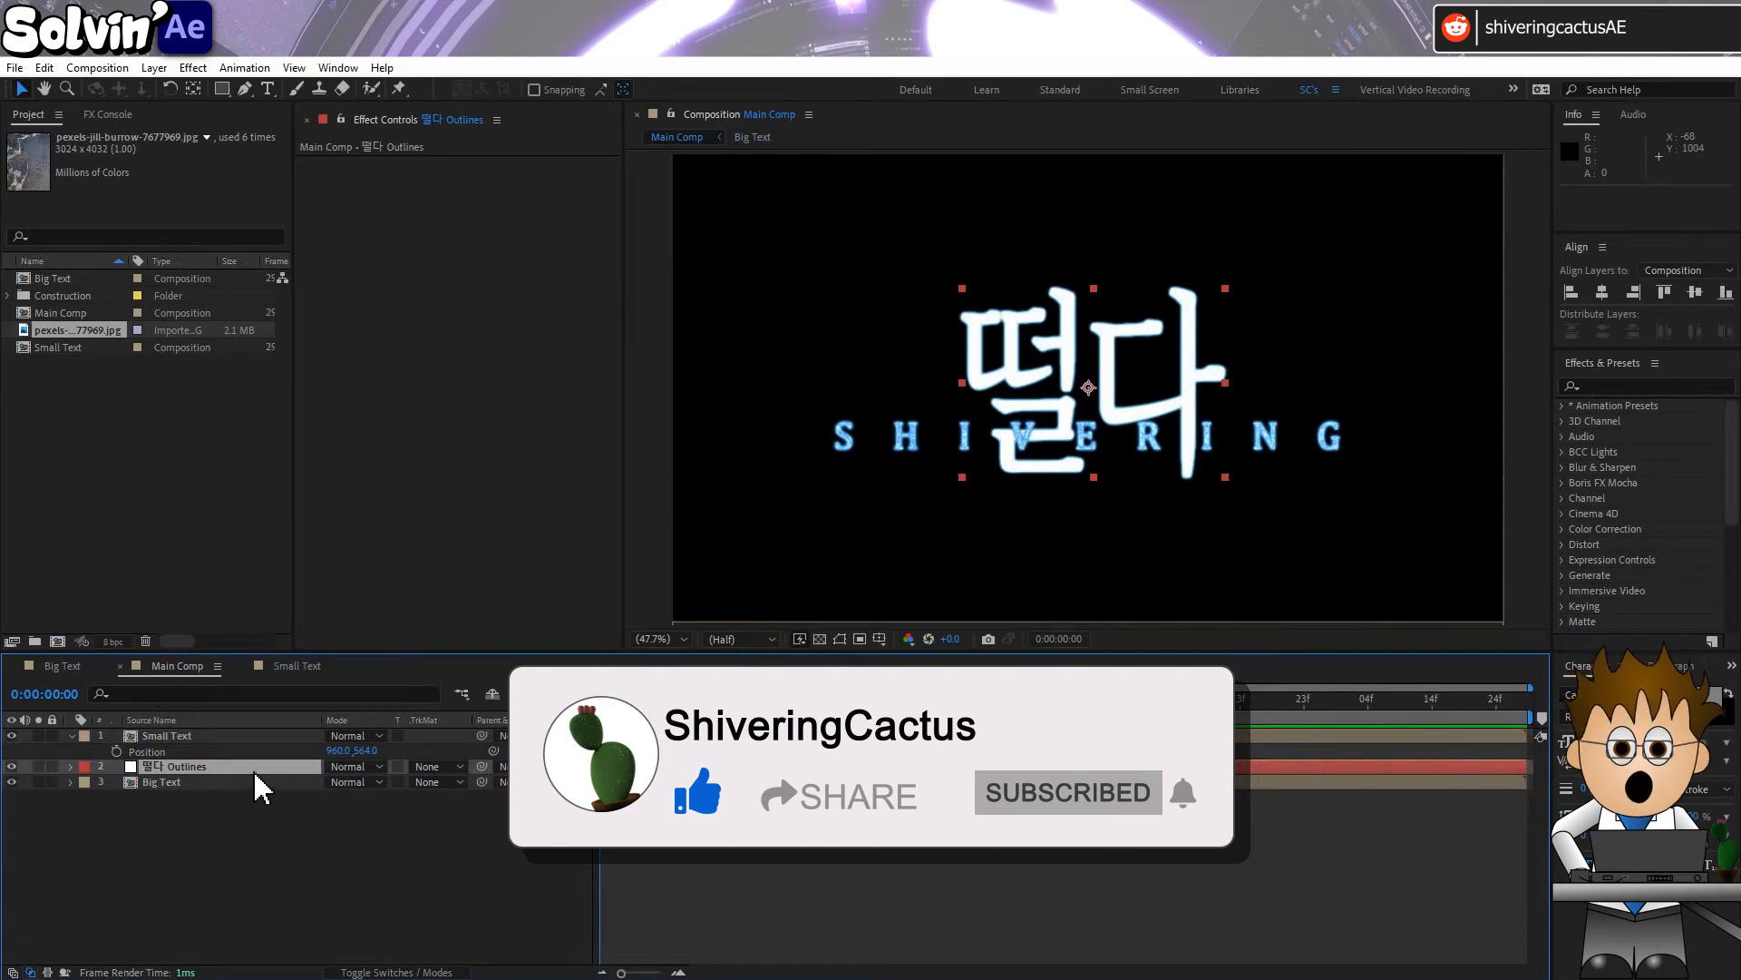
Solo the 떨다 Outlines layer in Main Comp and apply the Saber effect with Core Type set to Layer Masks
click(38, 767)
click(194, 67)
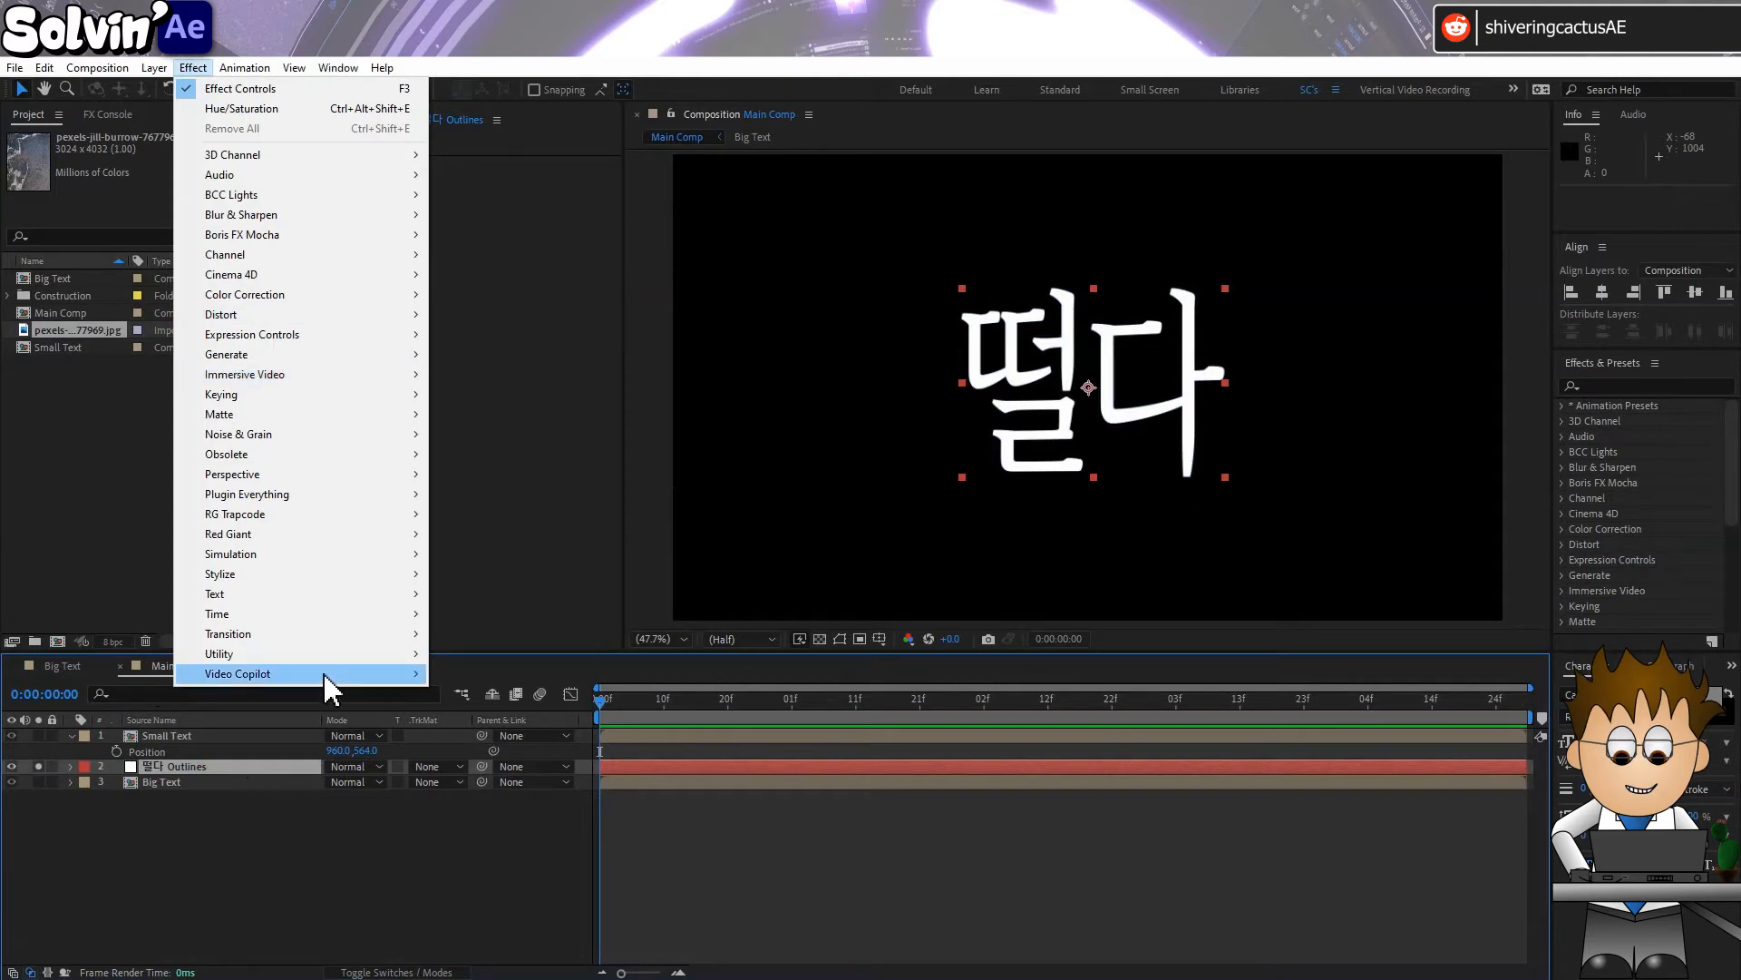
mouse_move(326, 677)
click(506, 732)
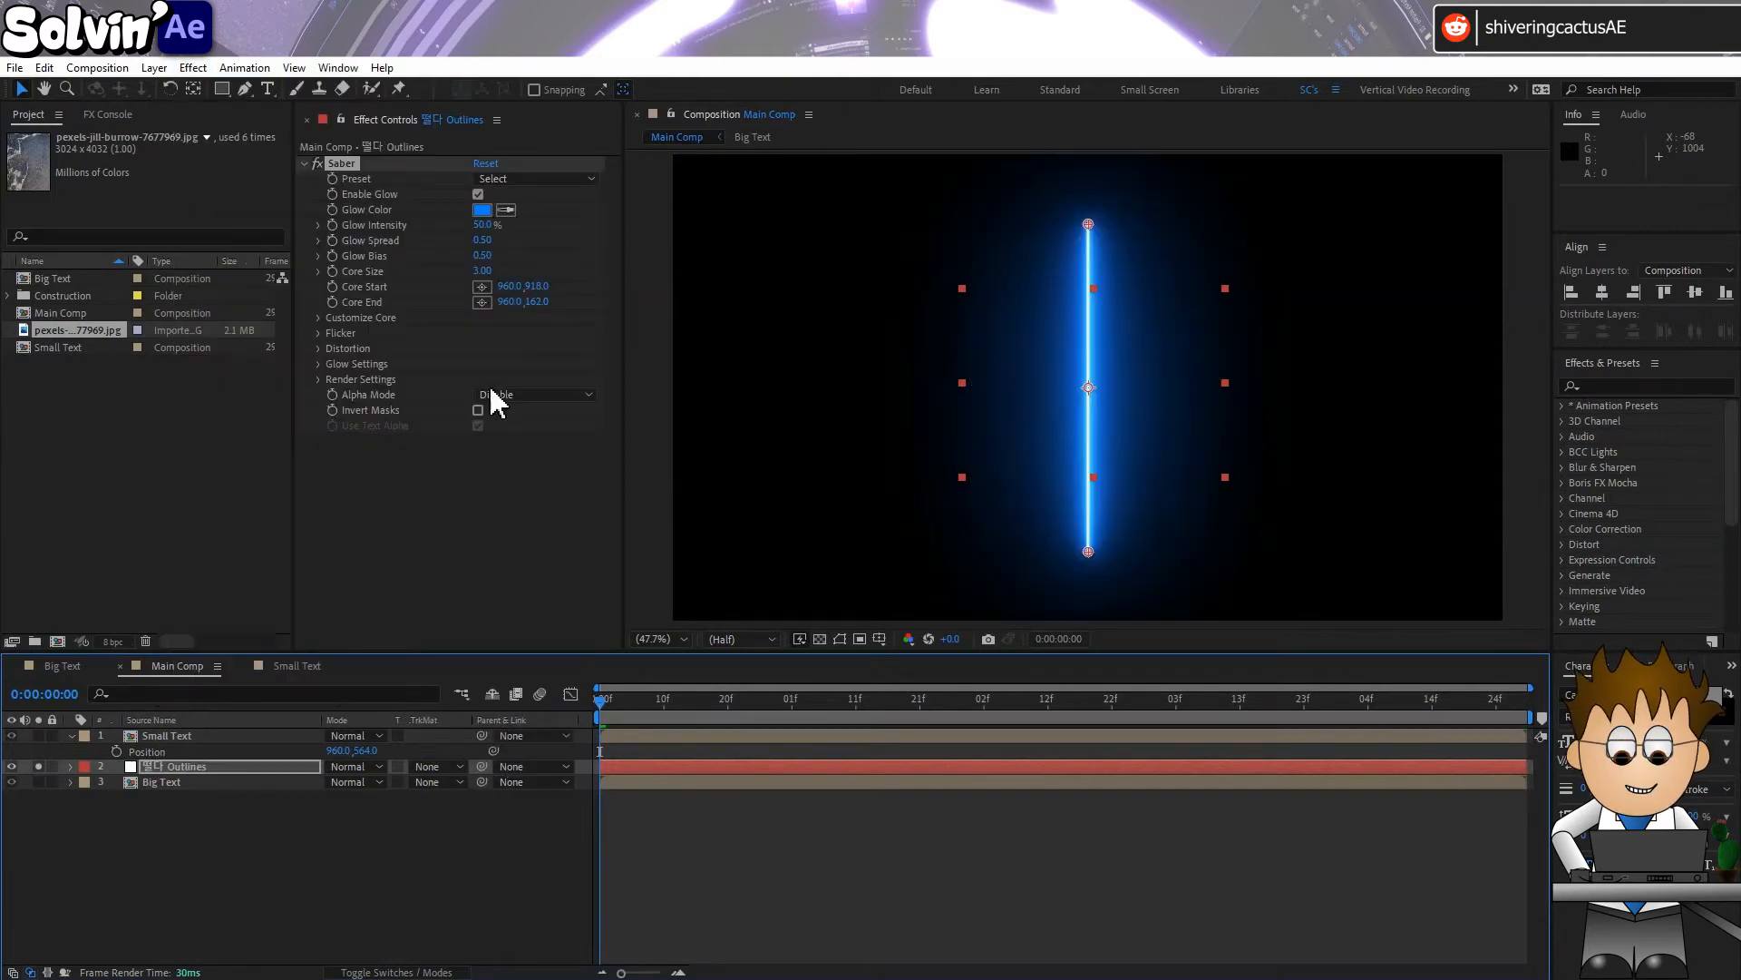
click(319, 318)
click(520, 332)
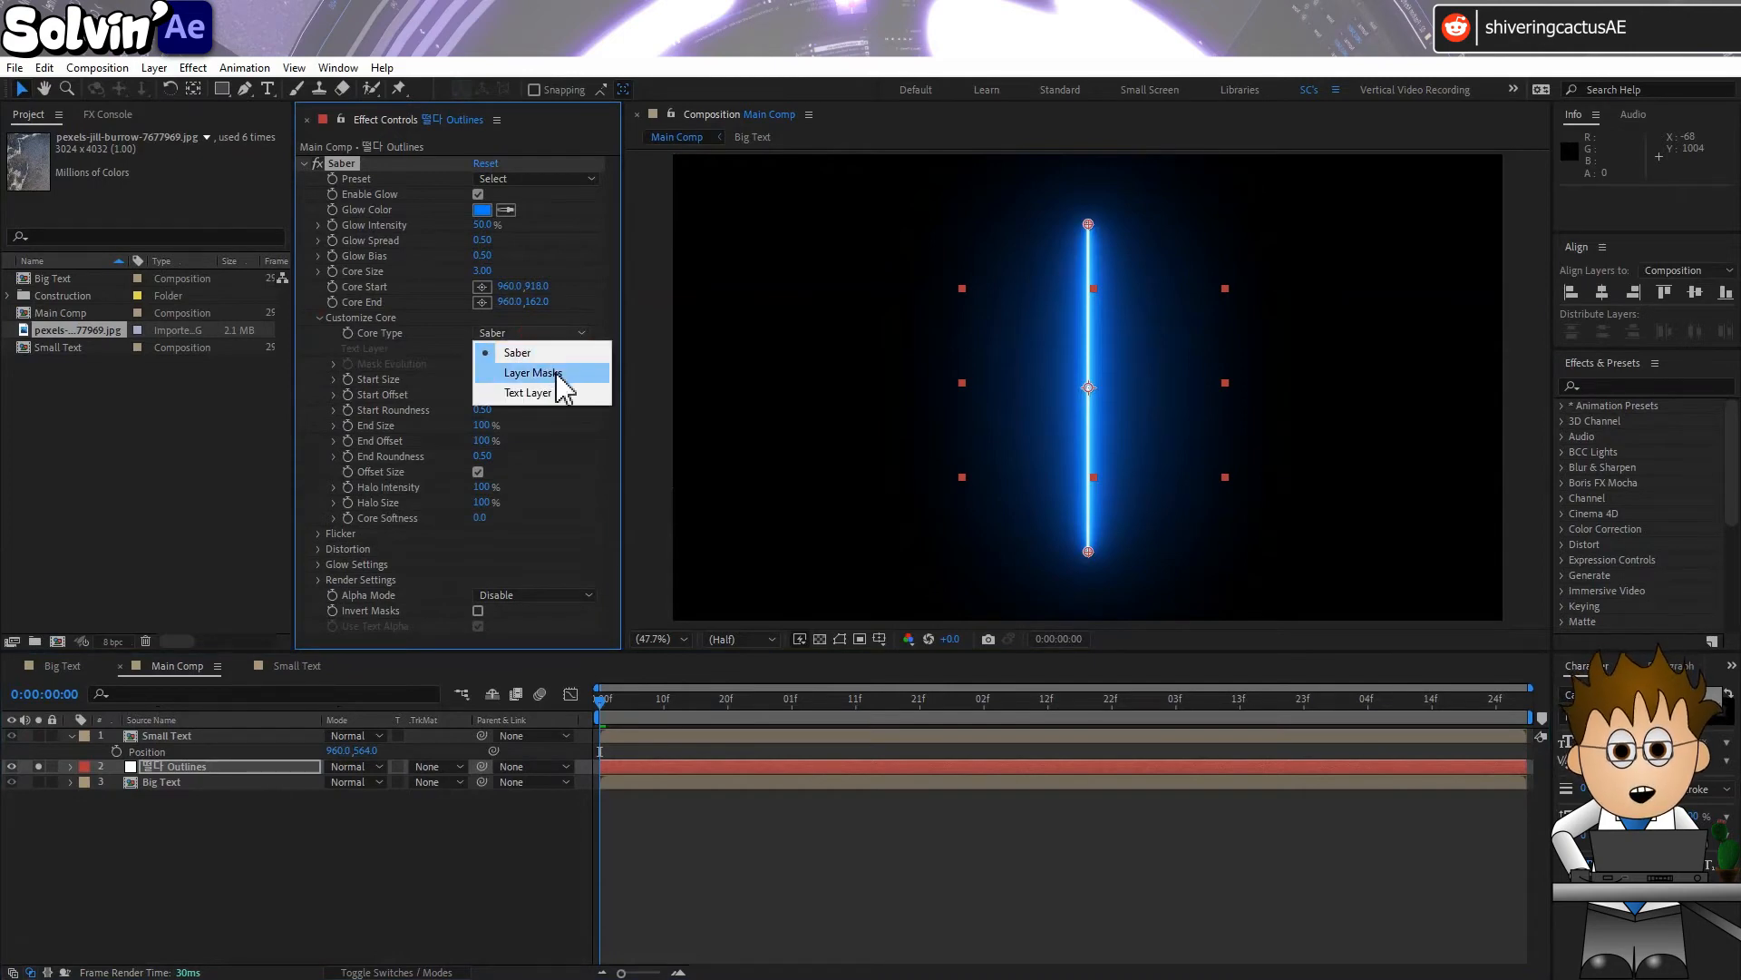
click(541, 373)
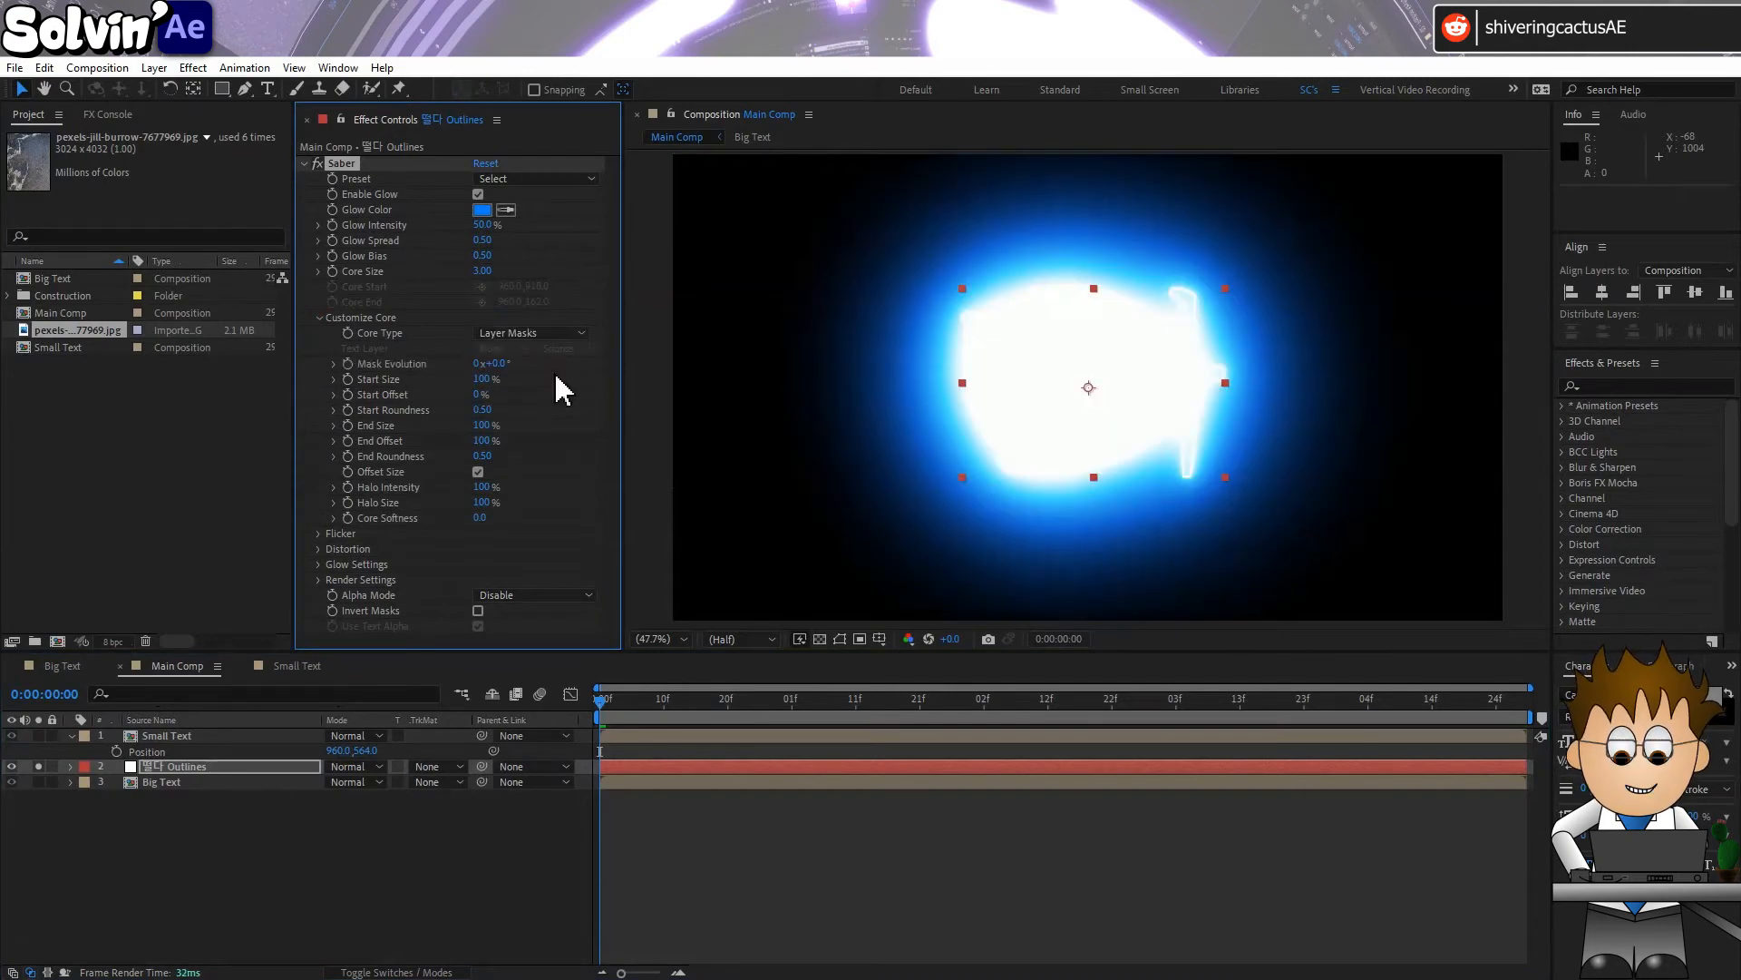
Set the Outlines layer's Saber preset to Fire and its Alpha Mode to Mask Glow
click(575, 182)
click(582, 255)
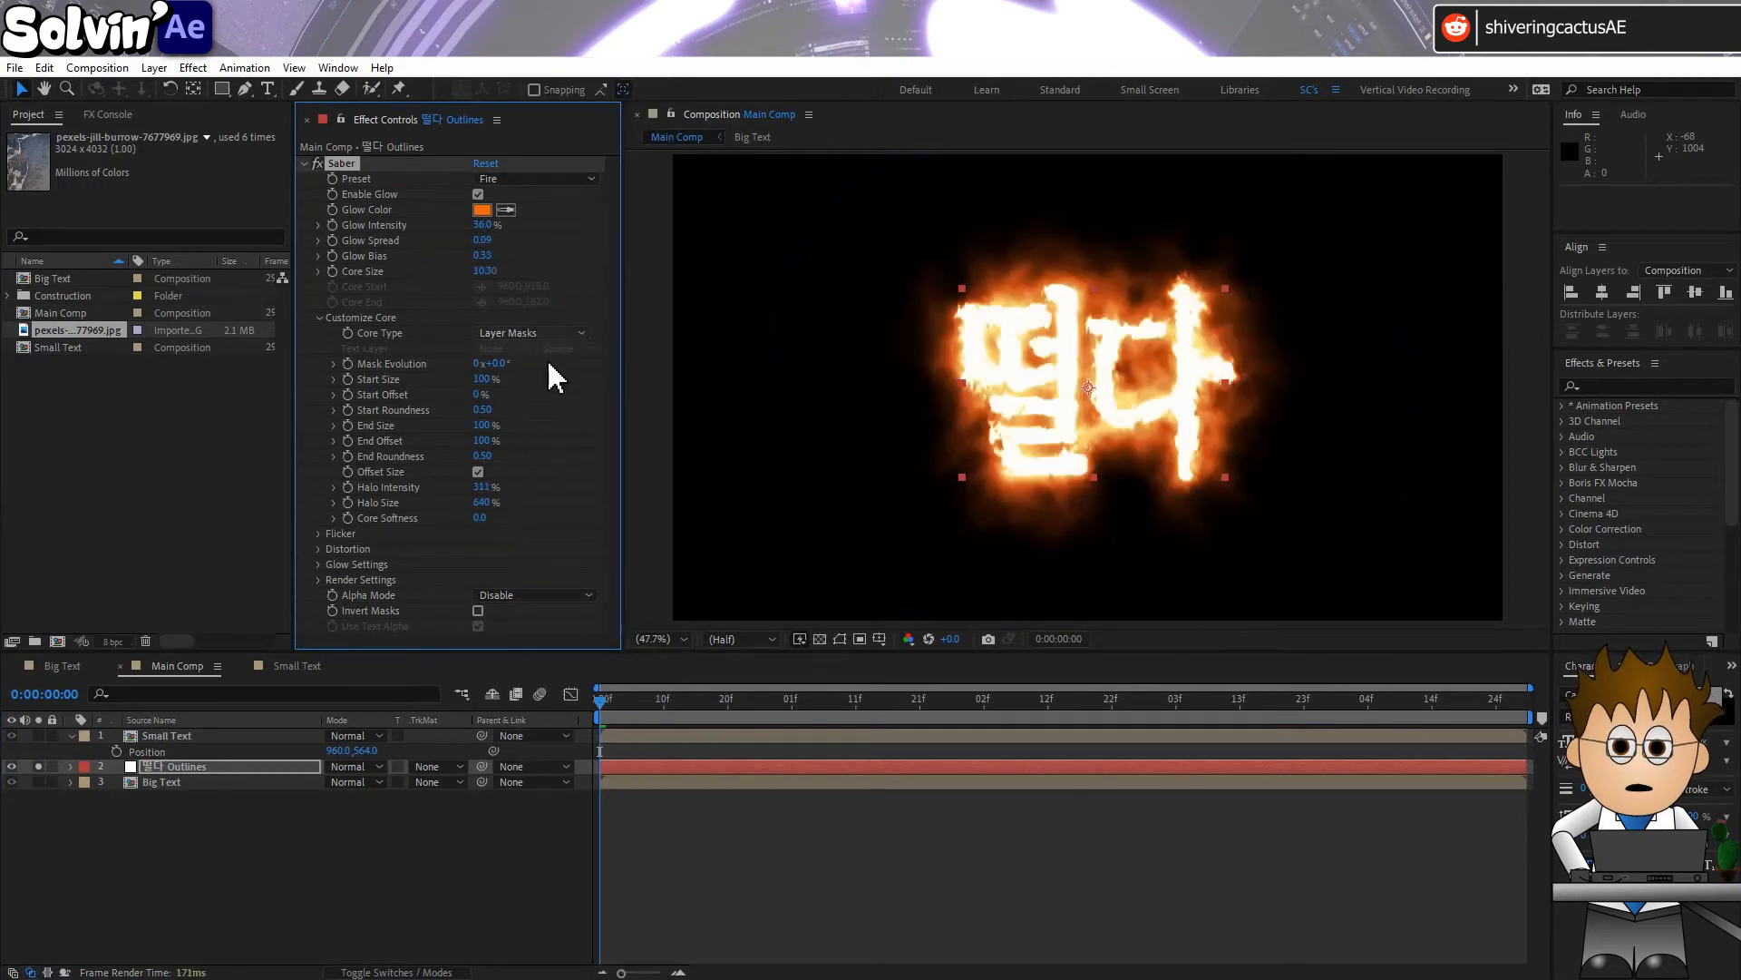
click(555, 609)
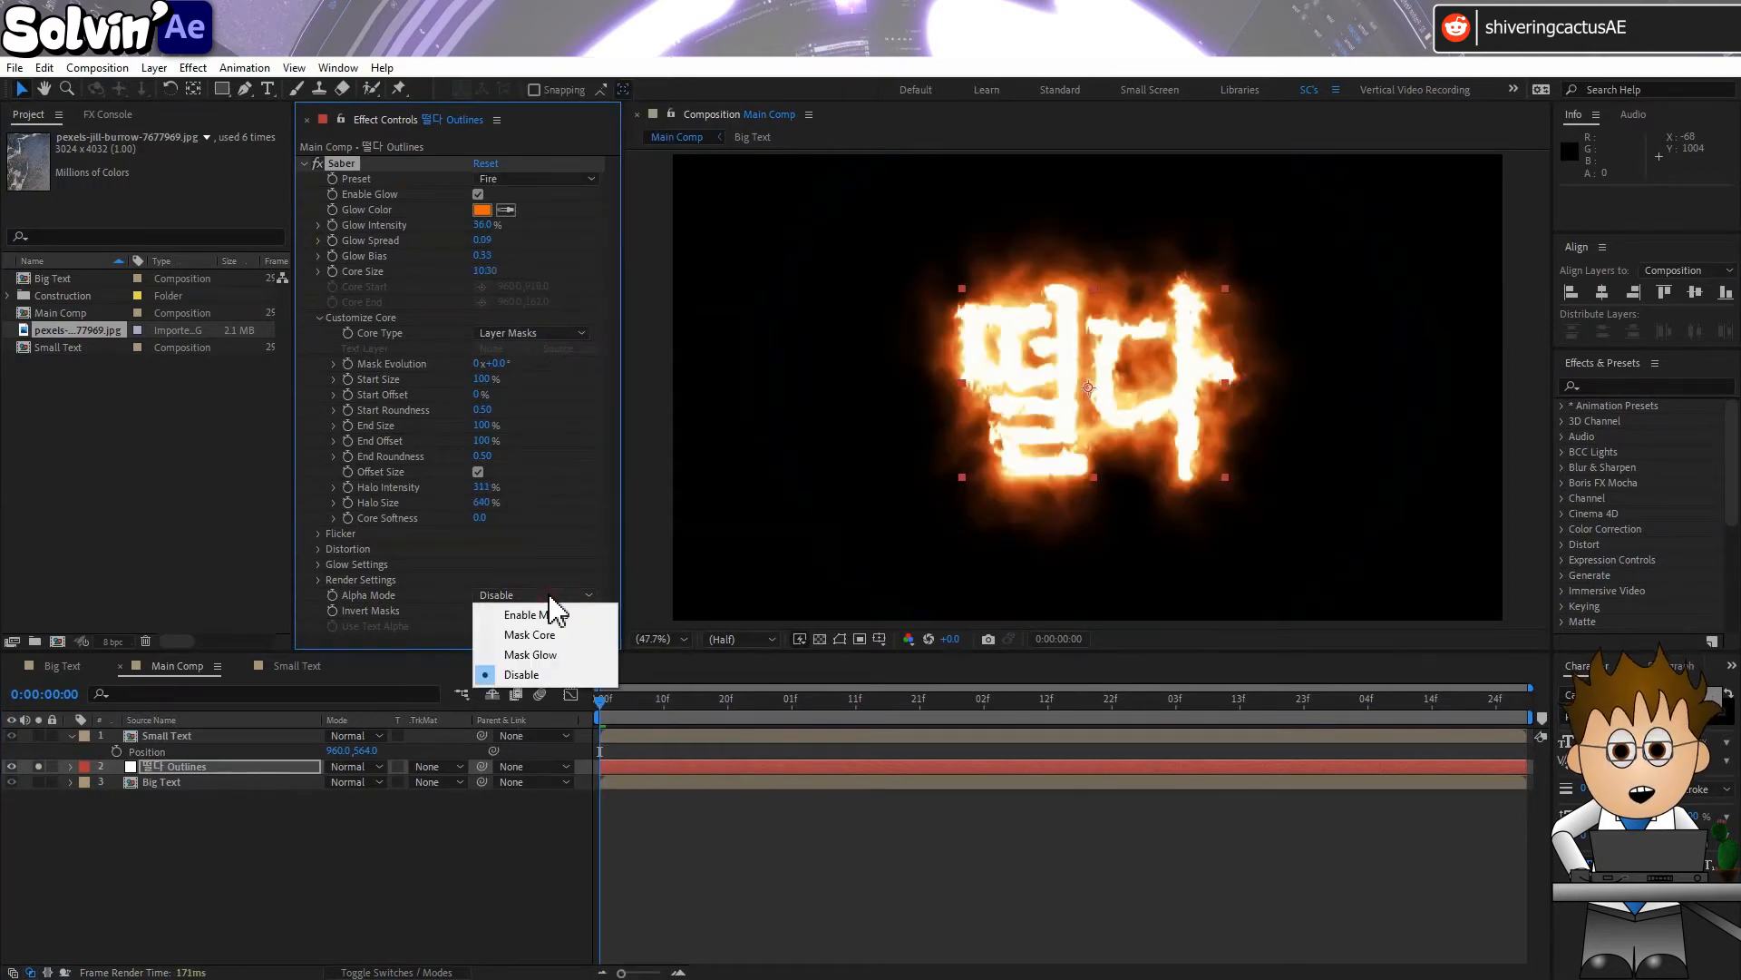
click(572, 655)
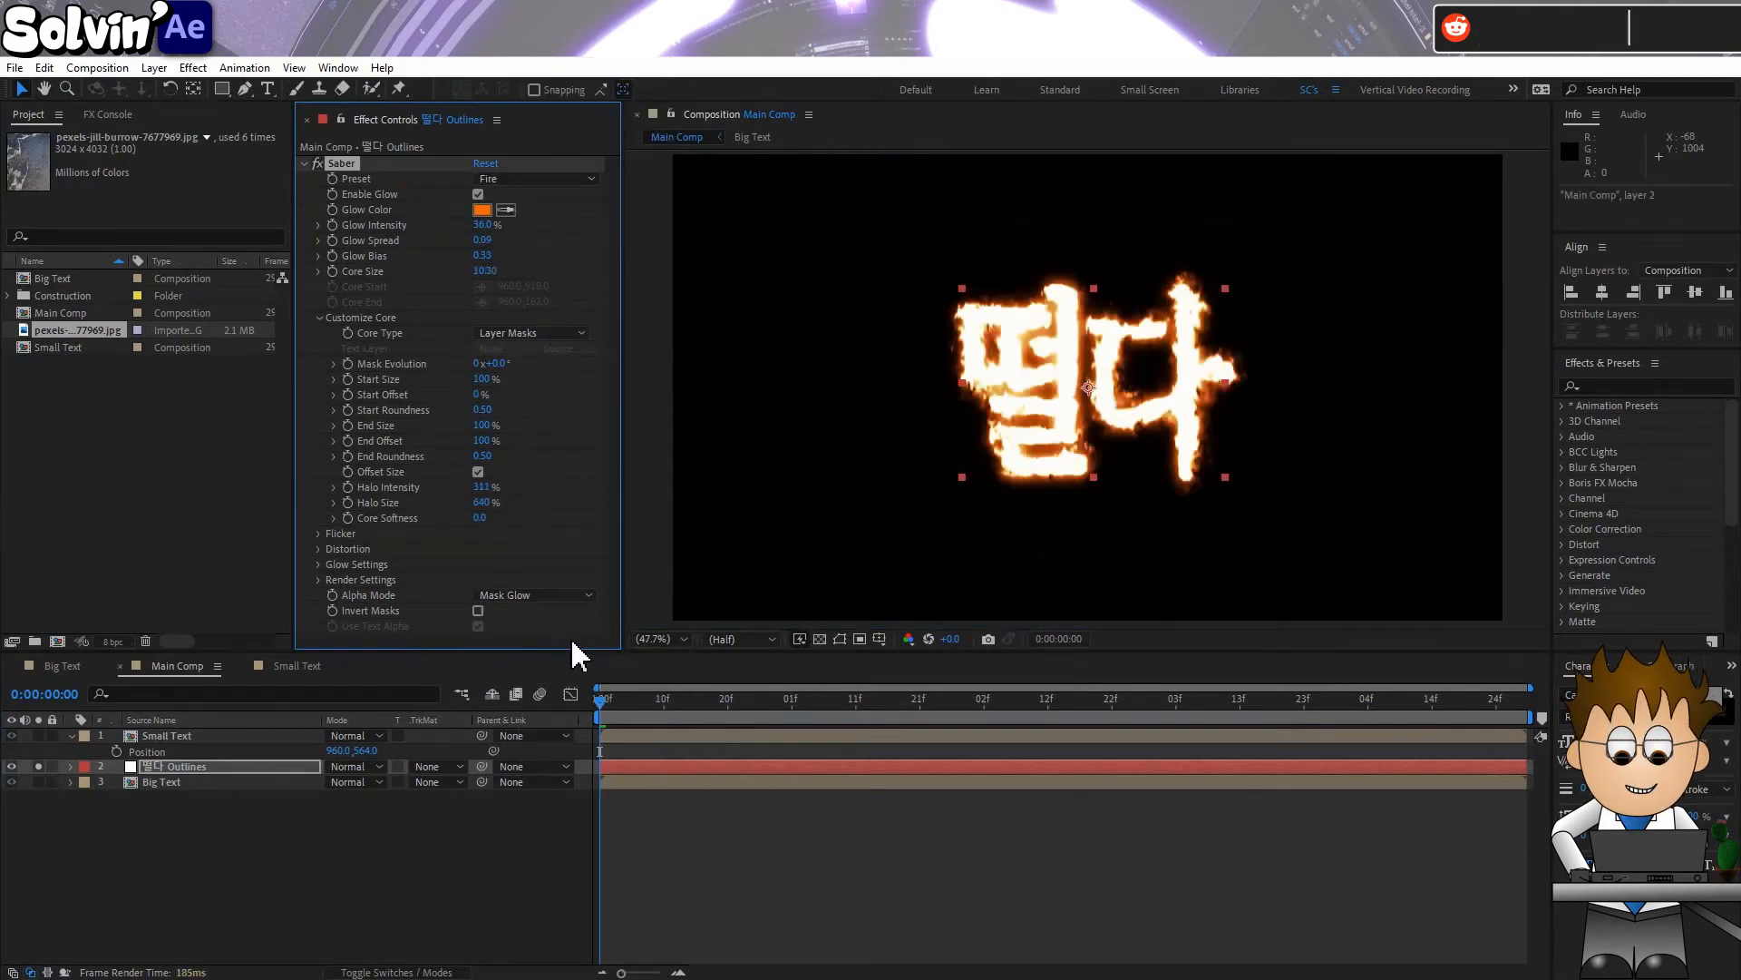
Copy the 떨다 text layer from Big Text into Main Comp and link its Source Text to the original layer's
click(78, 666)
click(177, 875)
key(ctrl+c)
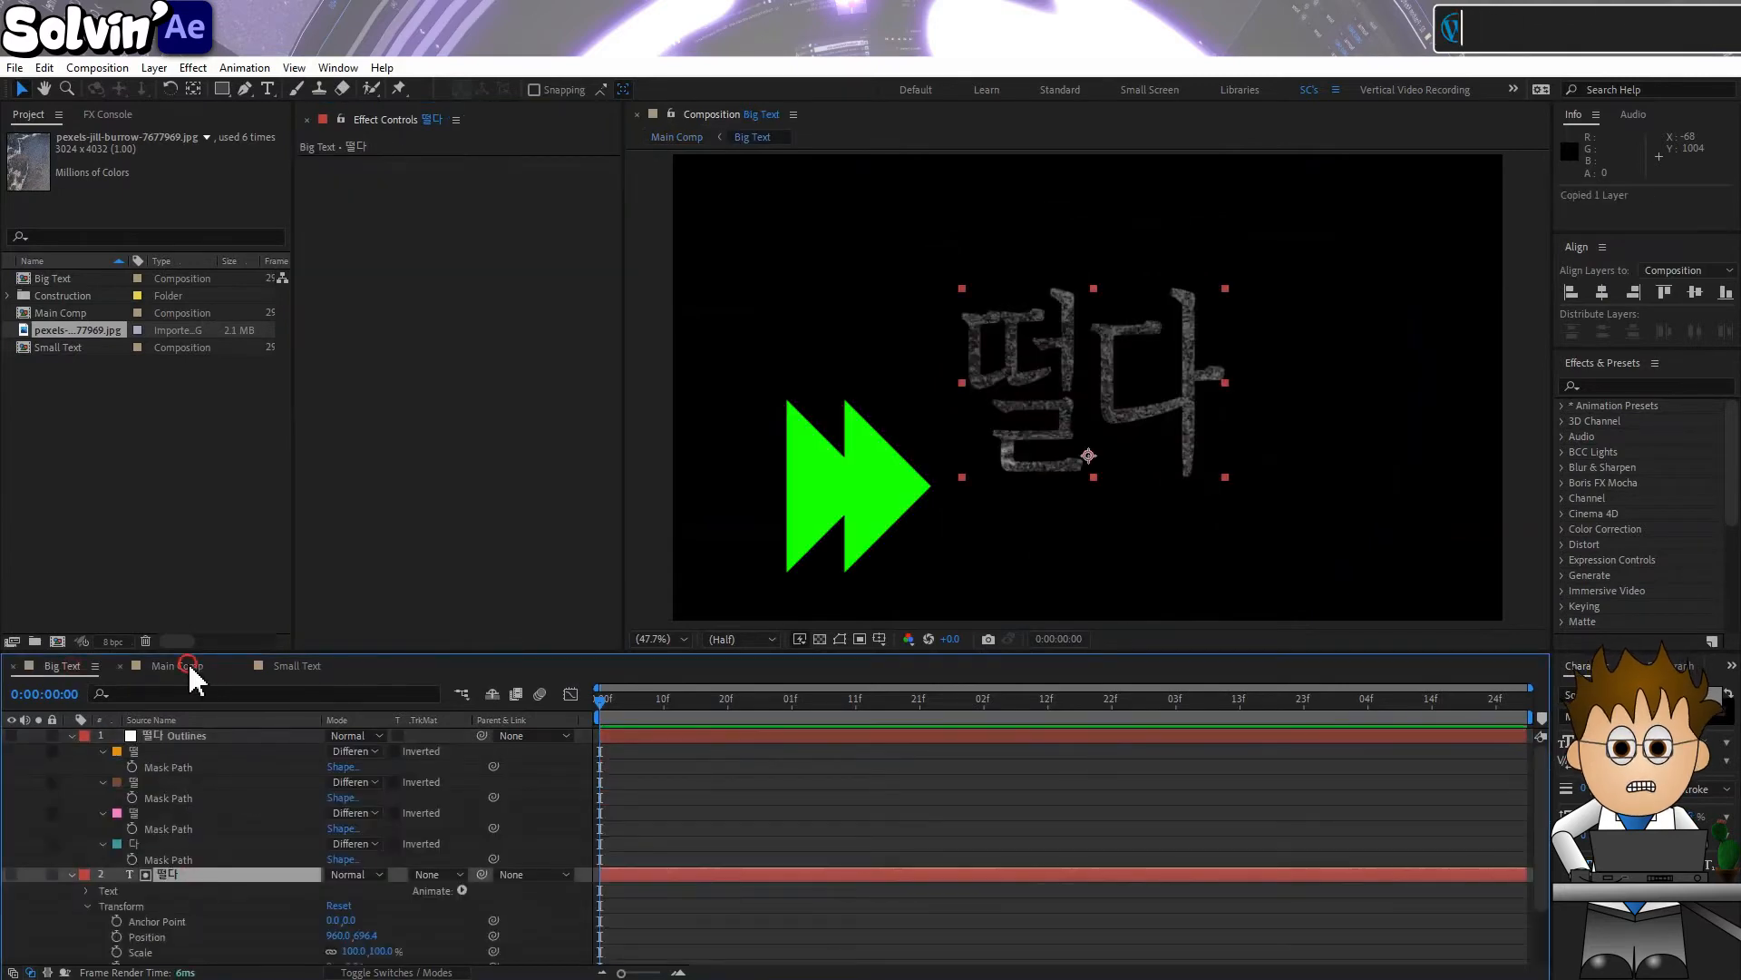
click(187, 667)
key(ctrl+v)
right_click(116, 667)
click(173, 261)
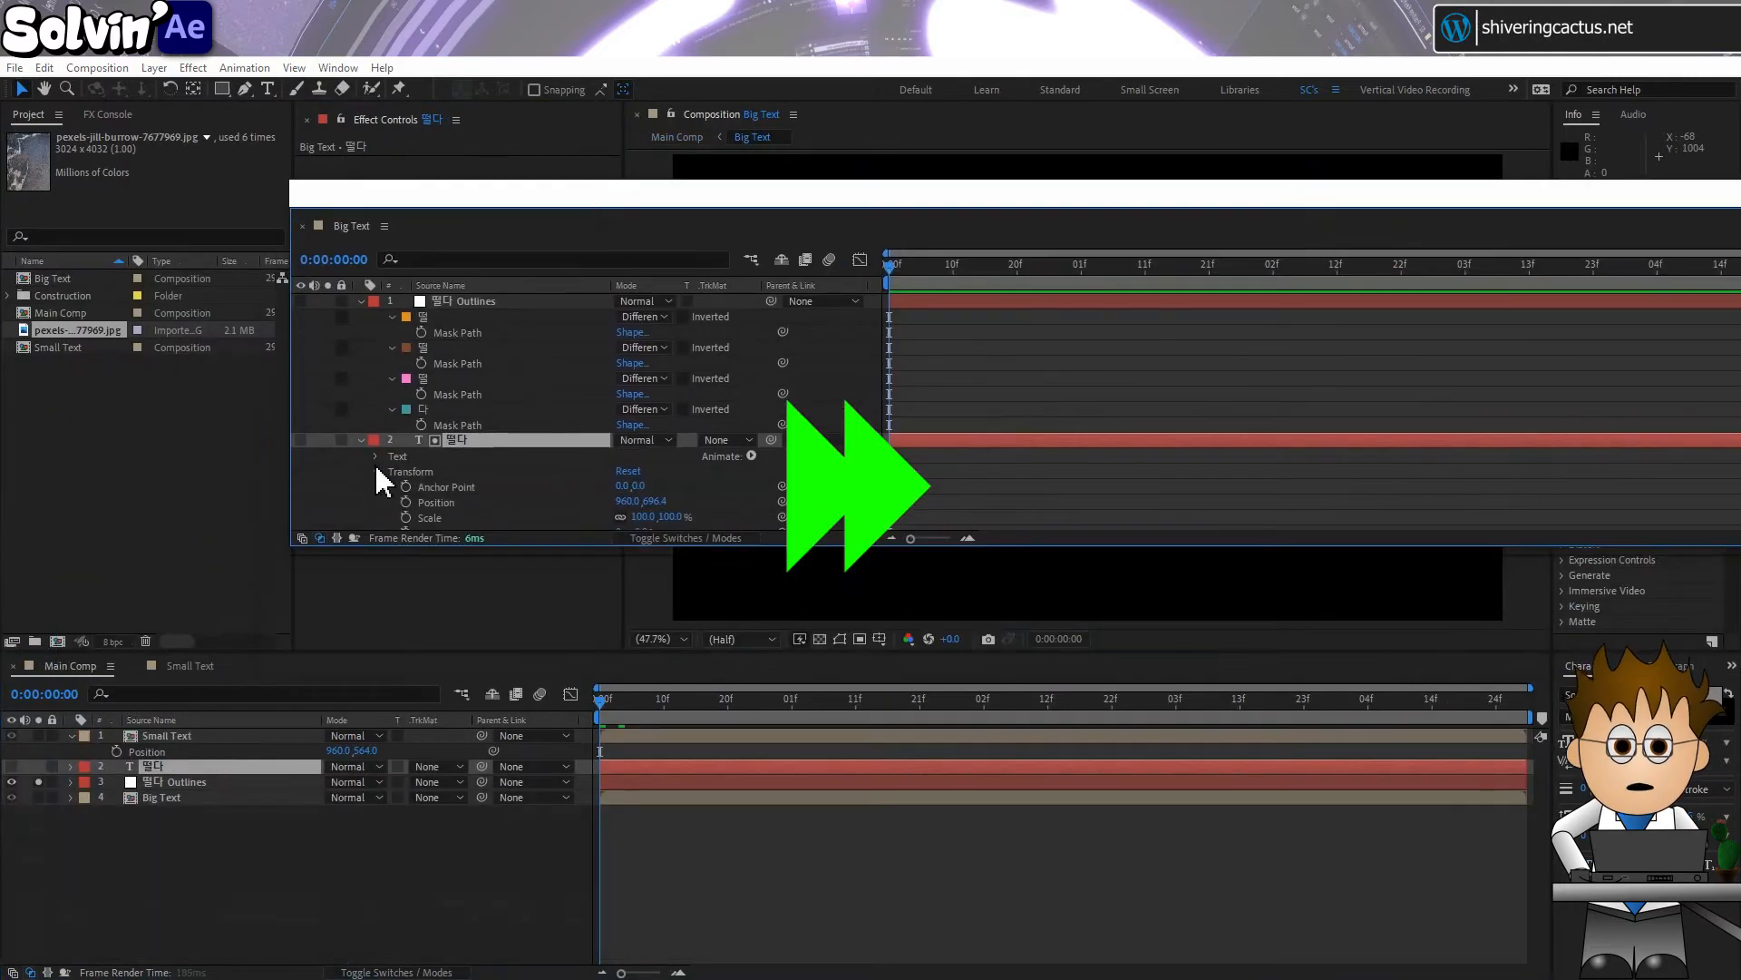
click(71, 766)
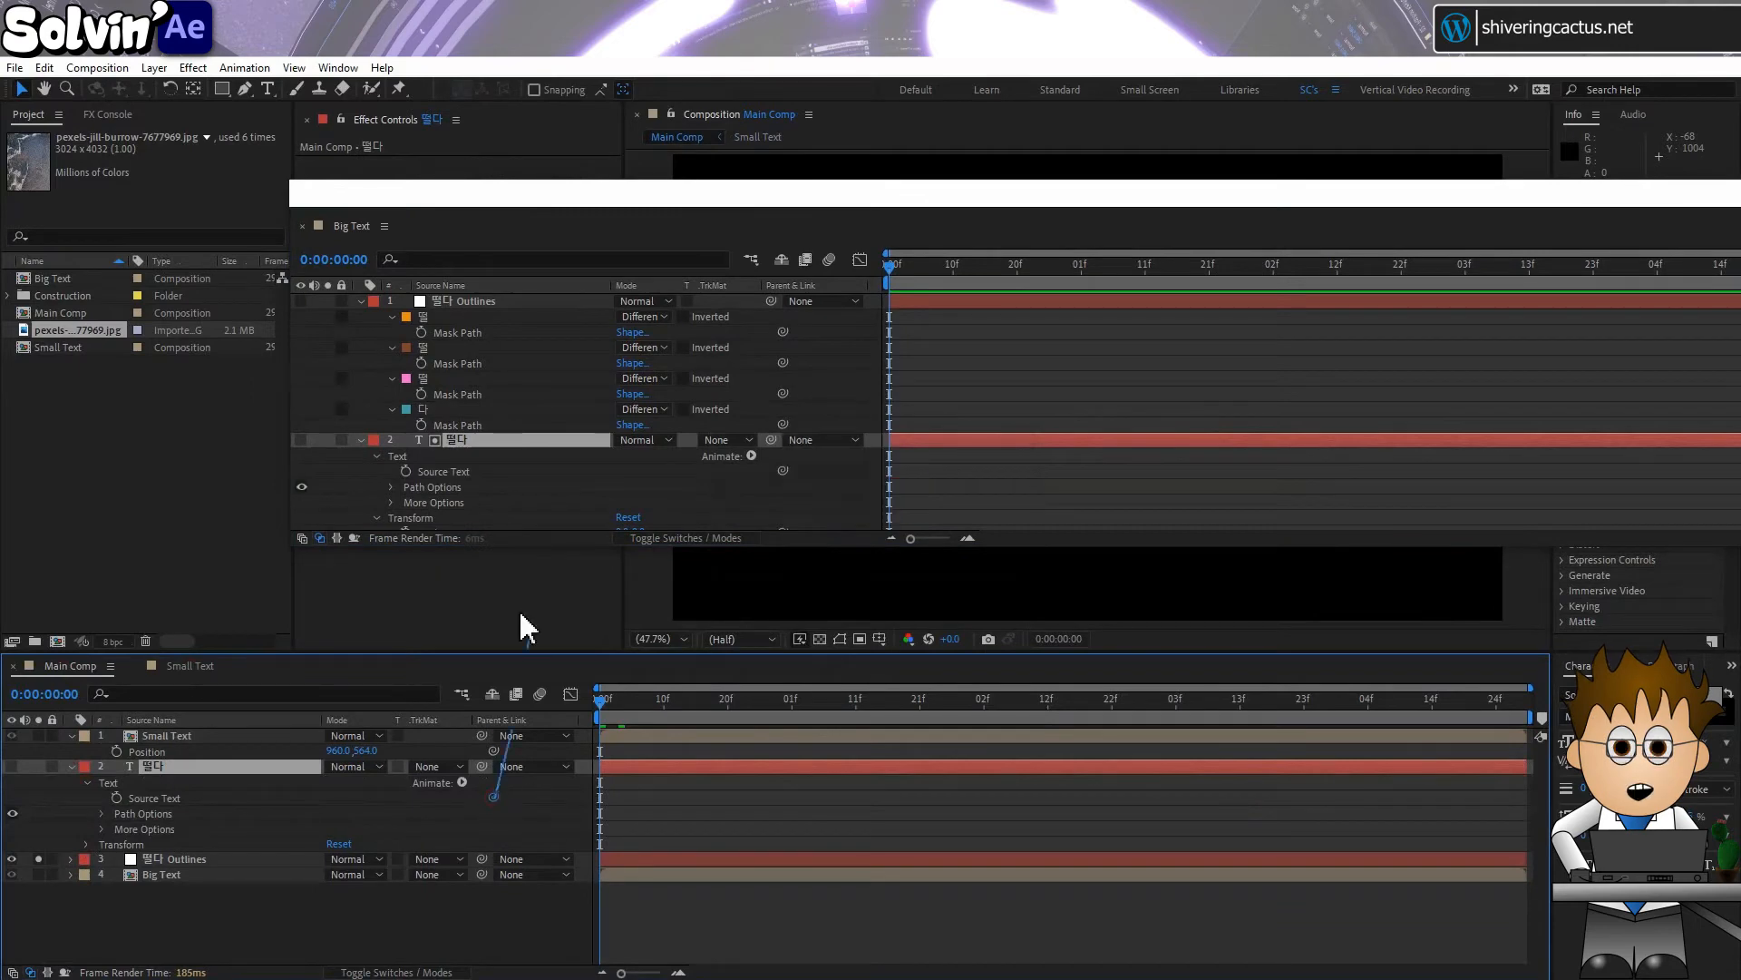
drag(334, 226, 63, 662)
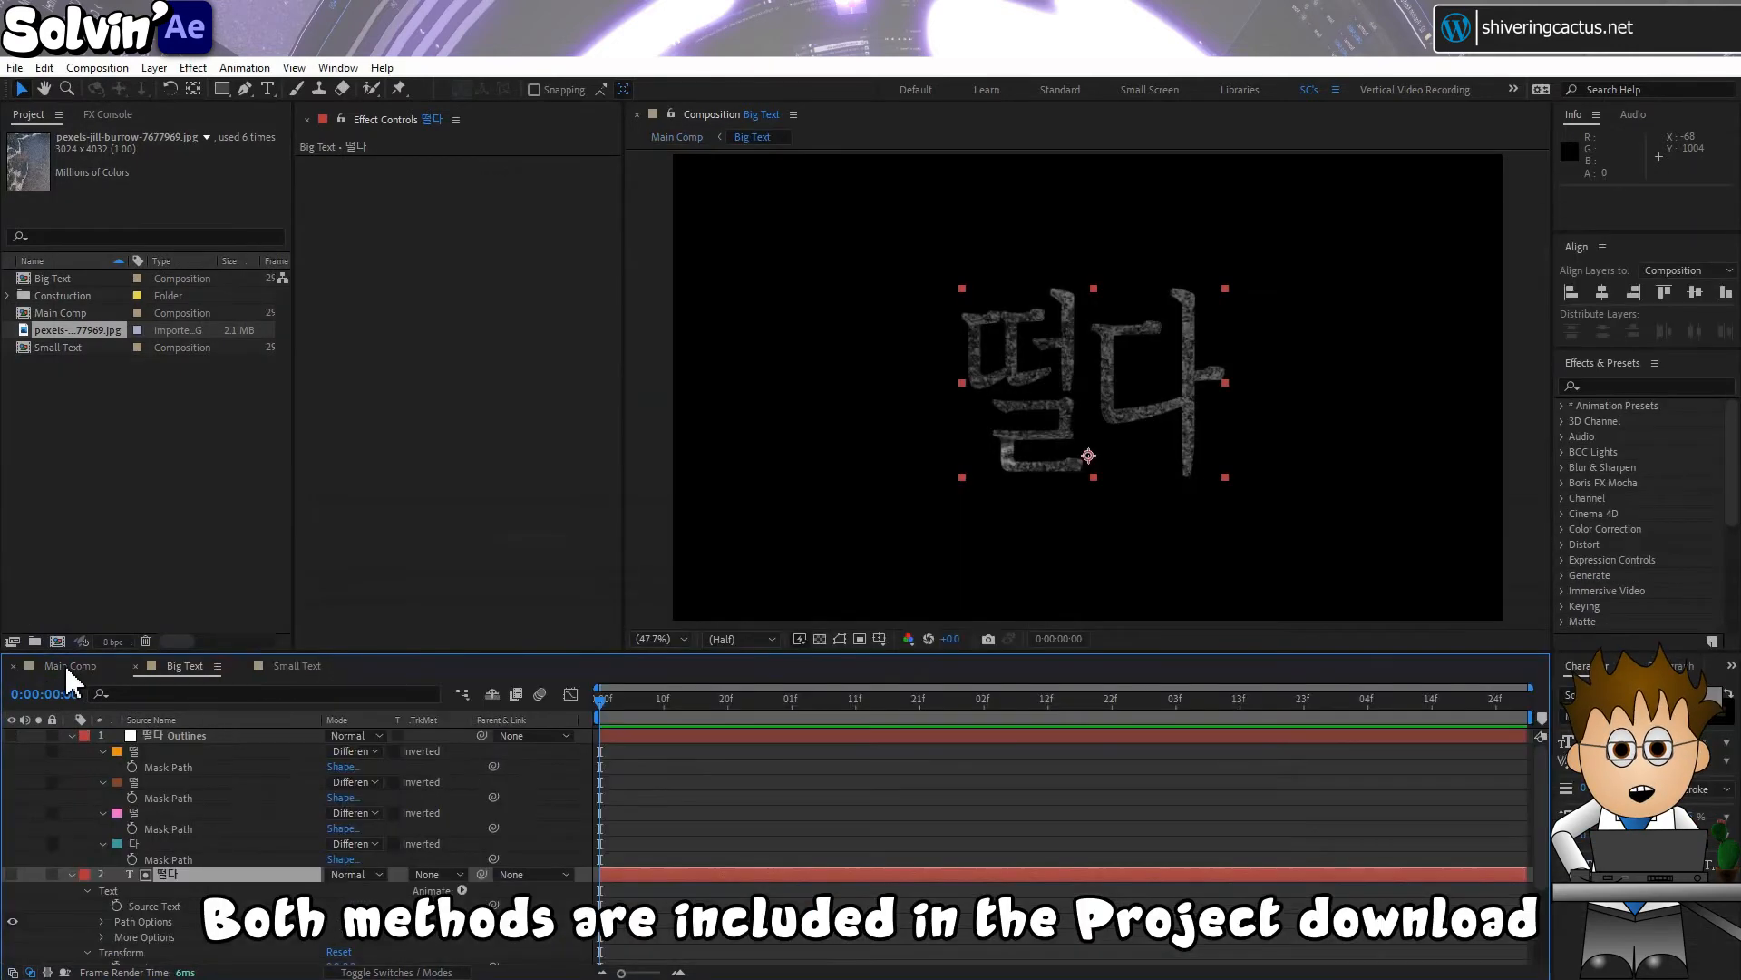
Hide the 떨다 Outlines layer and add a 1920 x 1080 black solid with the Saber effect in Main Comp
click(13, 858)
click(154, 67)
click(526, 145)
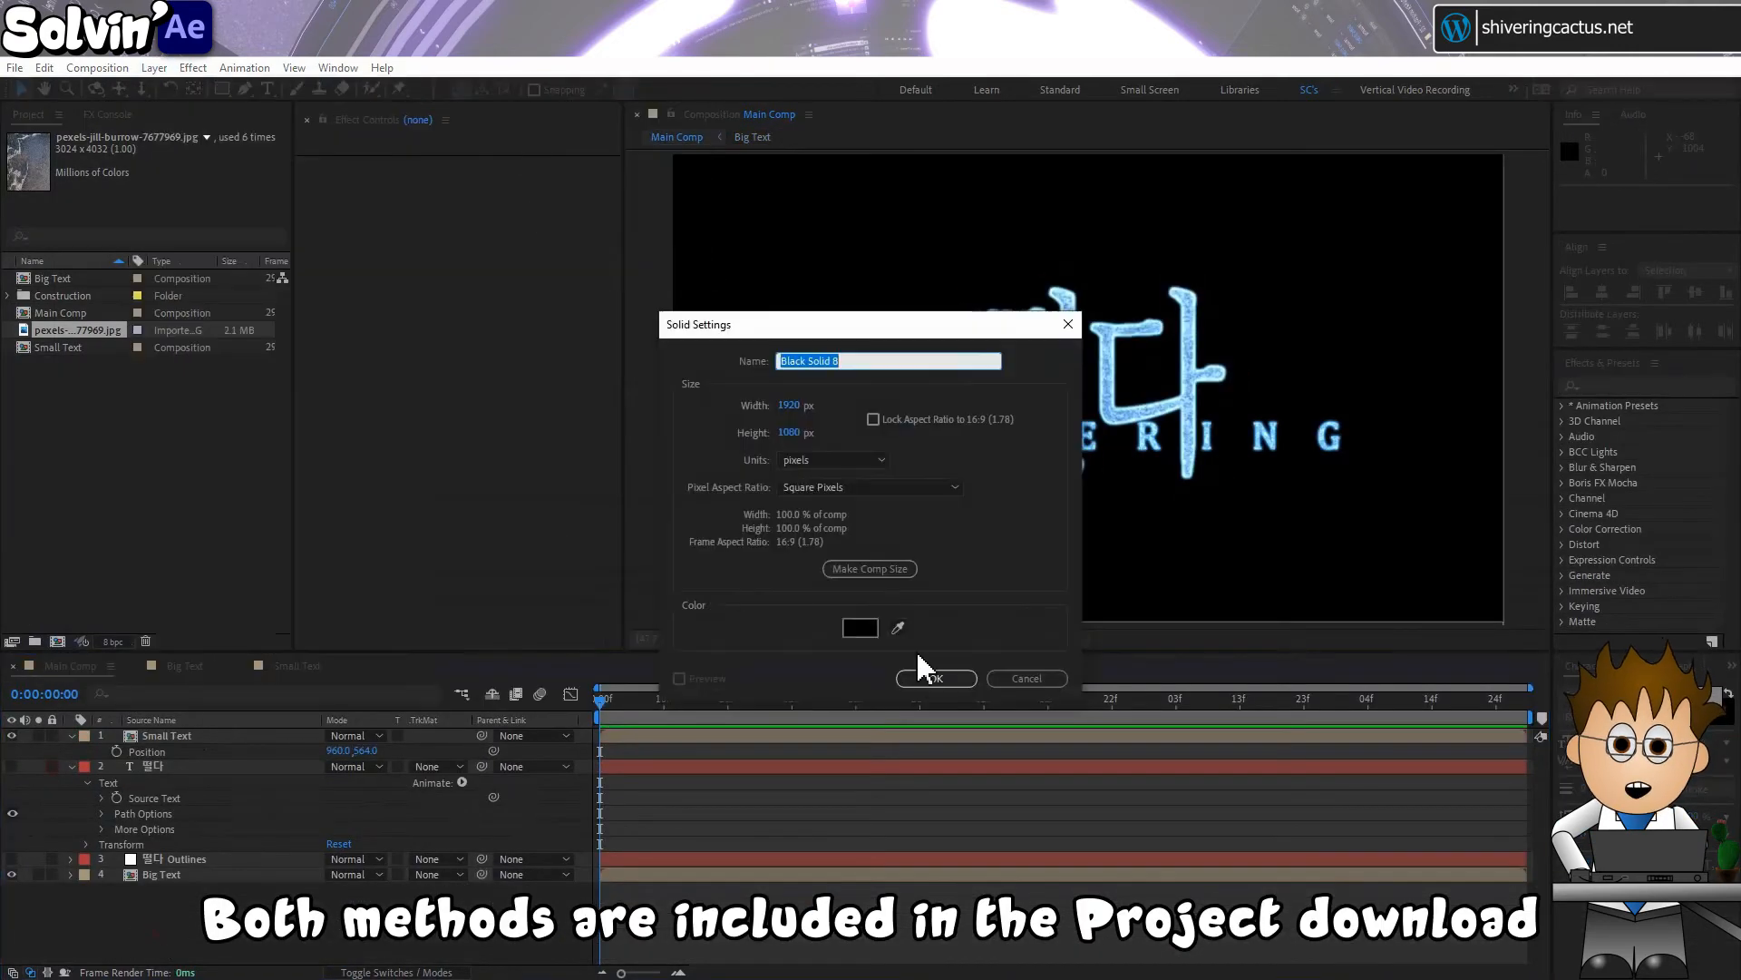
click(916, 666)
click(159, 67)
mouse_move(193, 67)
mouse_move(296, 673)
click(453, 760)
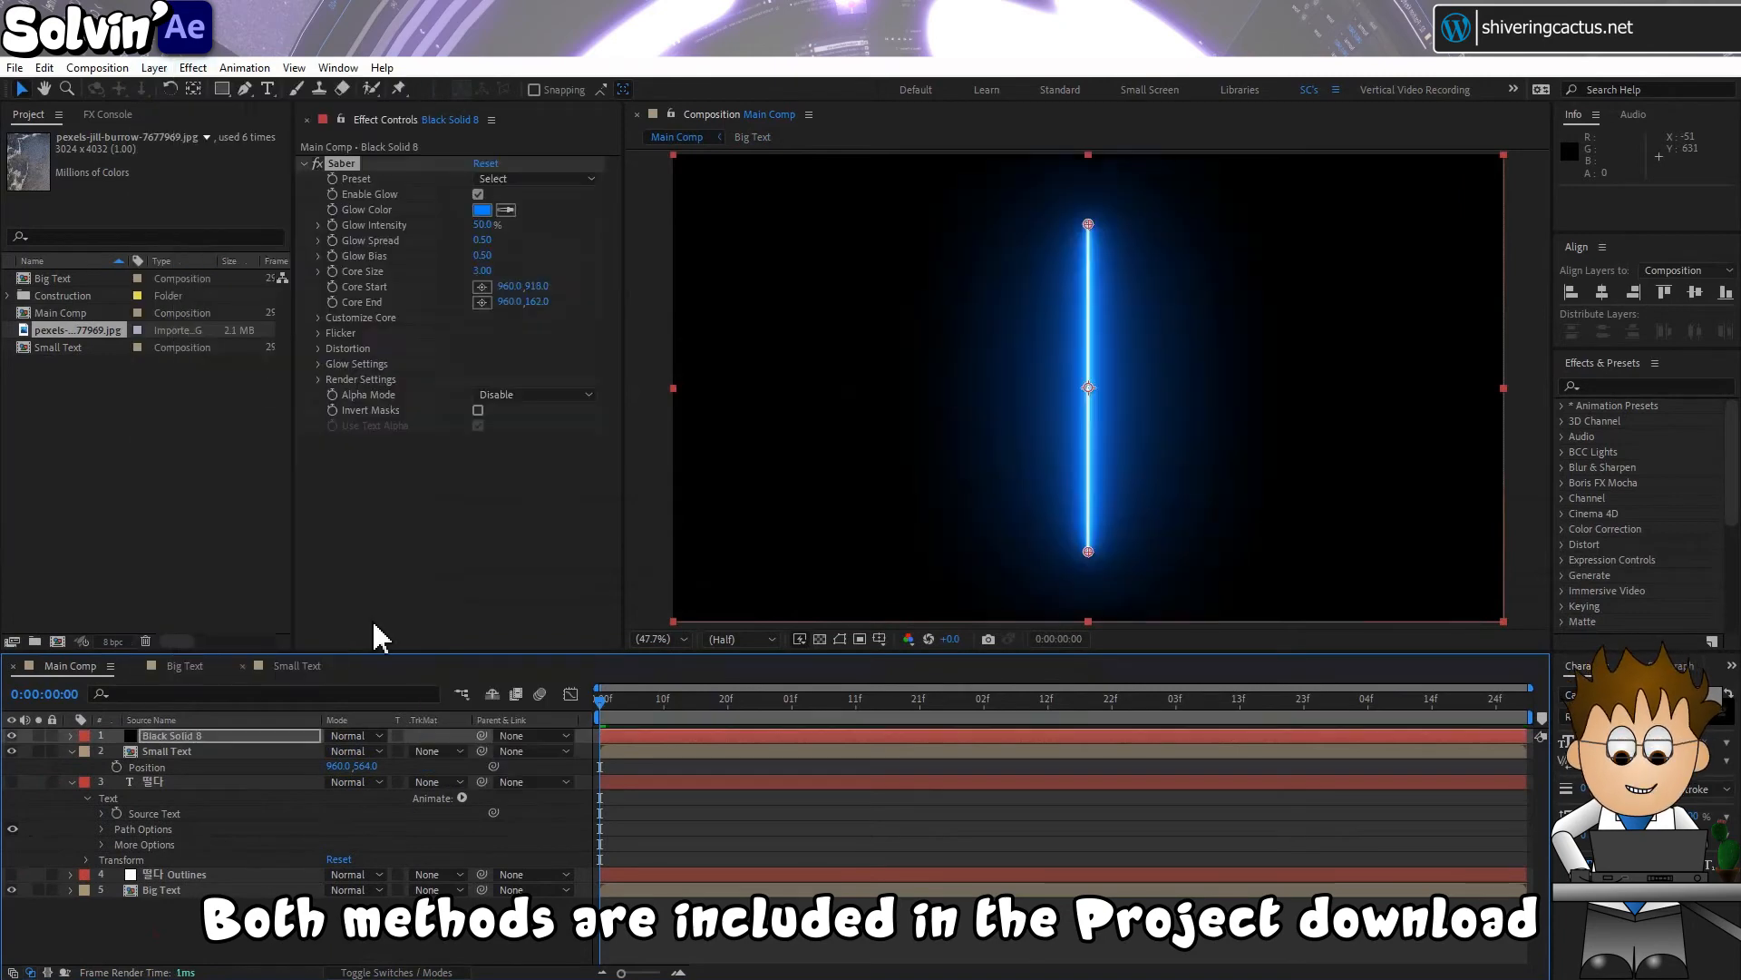
Set the solid's Saber to Core Type Text Layer using 떨다, the Fire preset and Alpha Mode Mask Glow
click(318, 318)
click(526, 331)
click(530, 380)
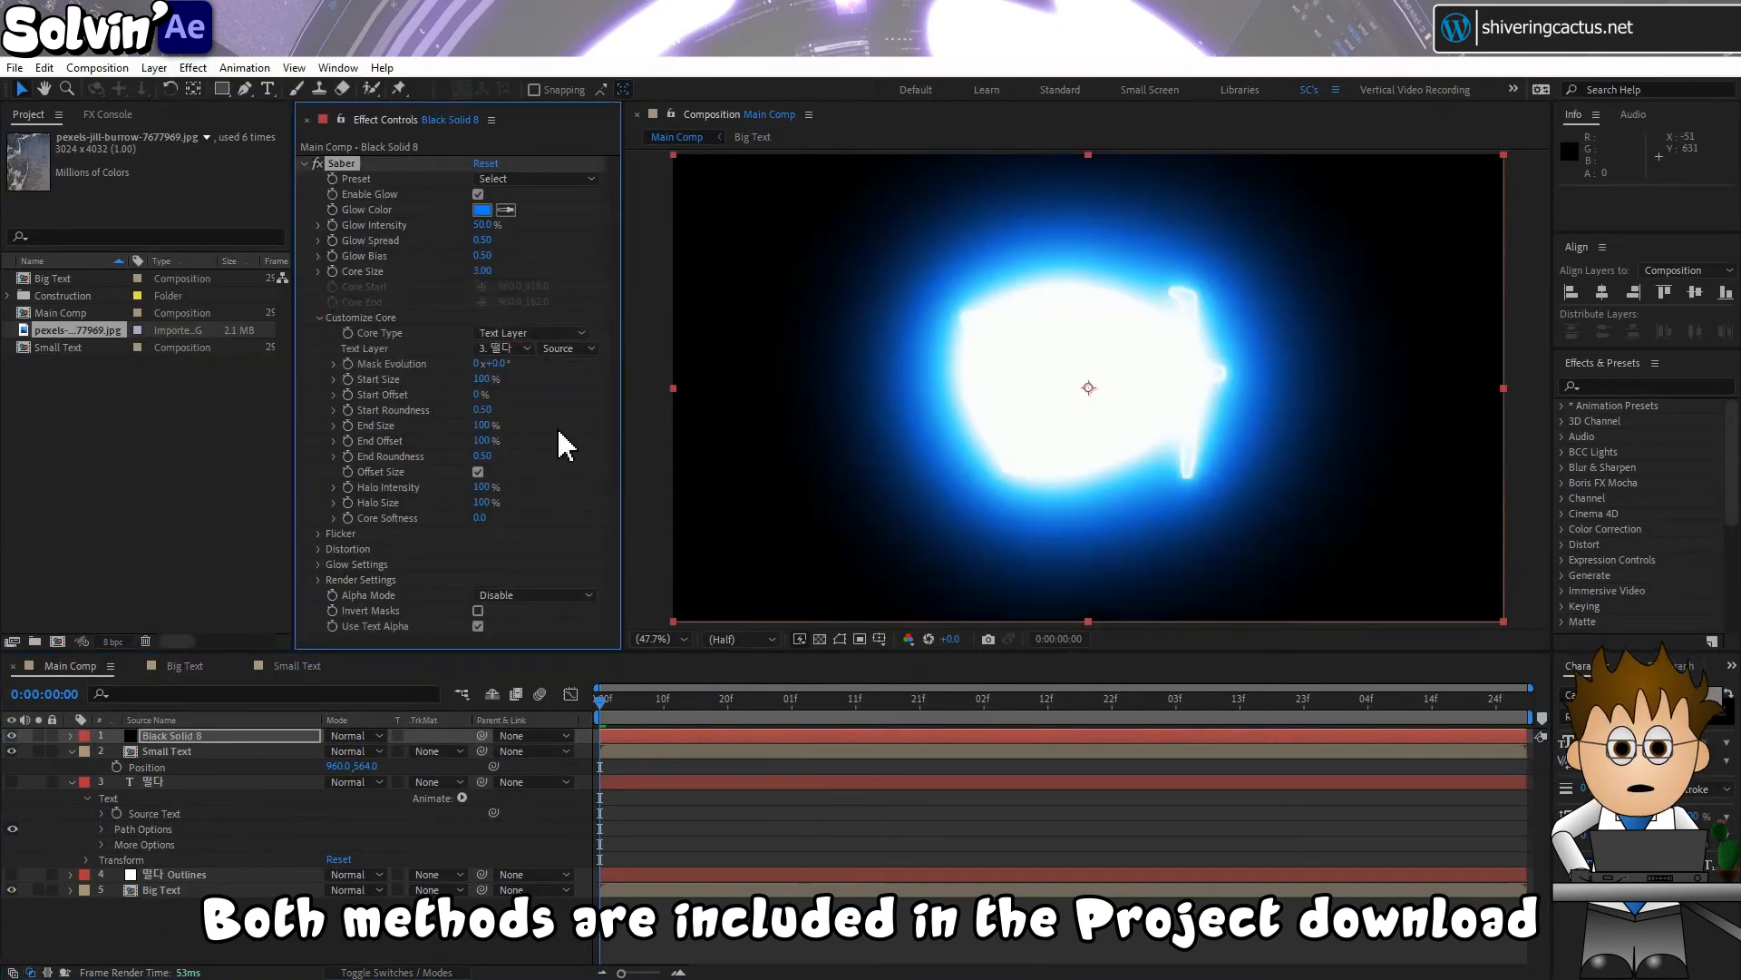
click(535, 179)
click(570, 244)
click(535, 594)
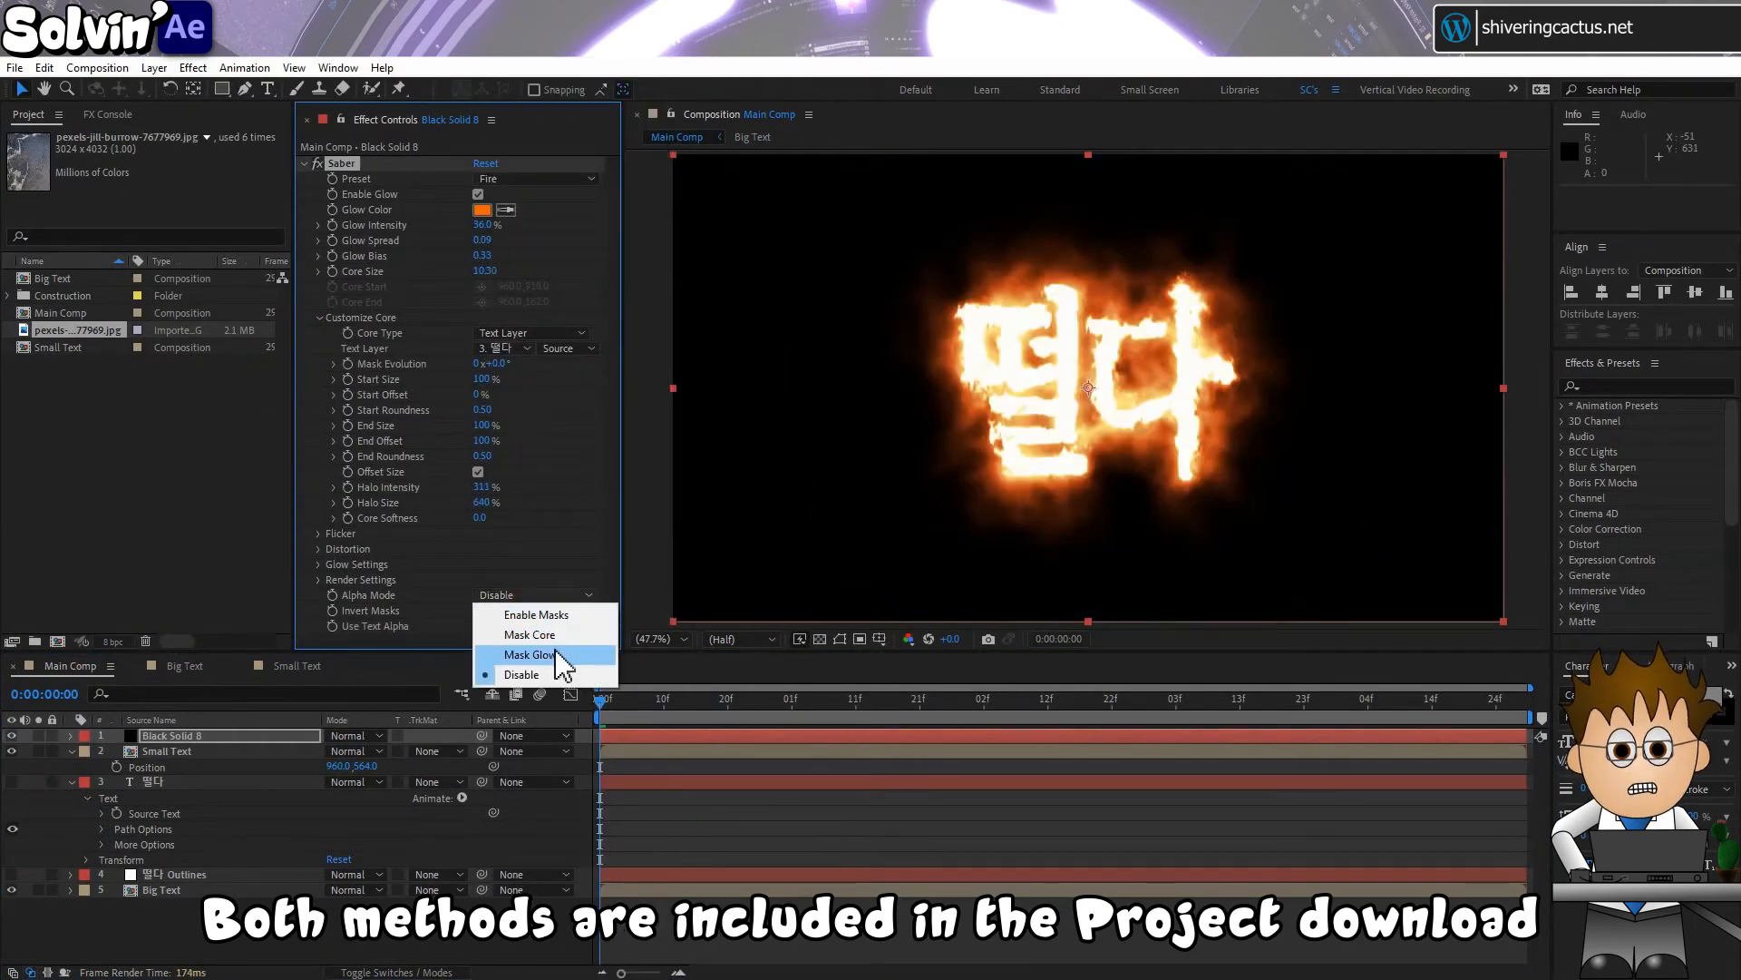
click(563, 661)
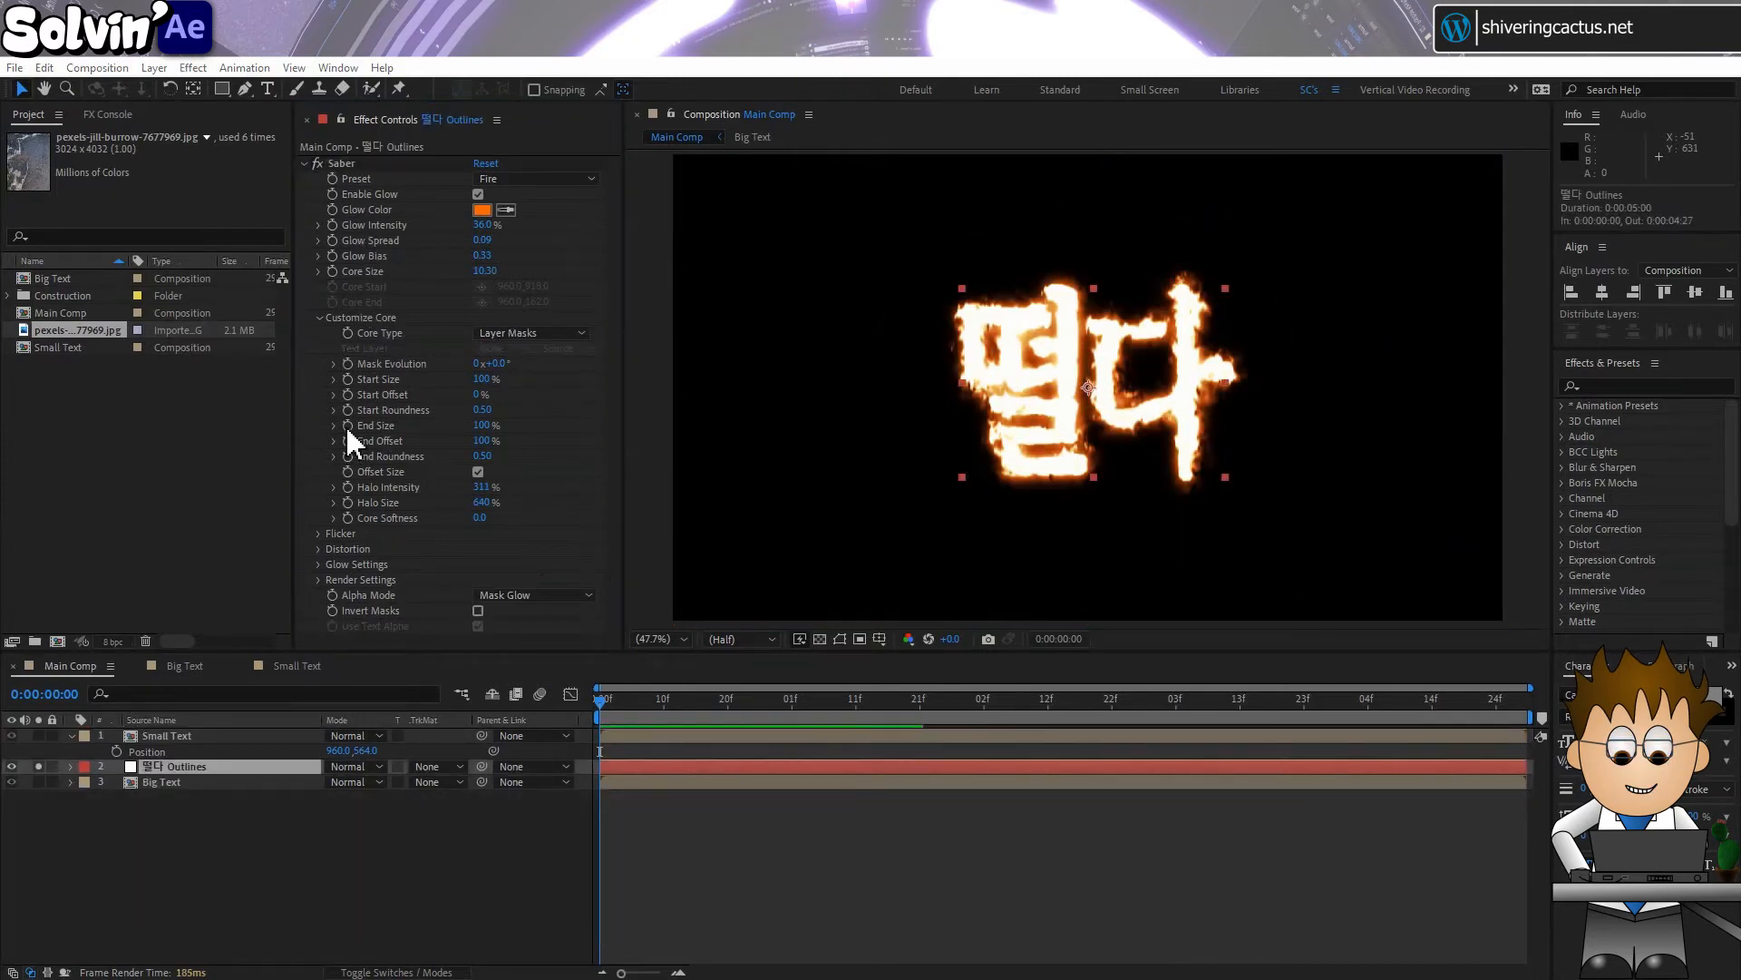
Set the Outlines layer's Saber Start Size and End Size to 0%, with an End Size keyframe at the first frame
click(481, 378)
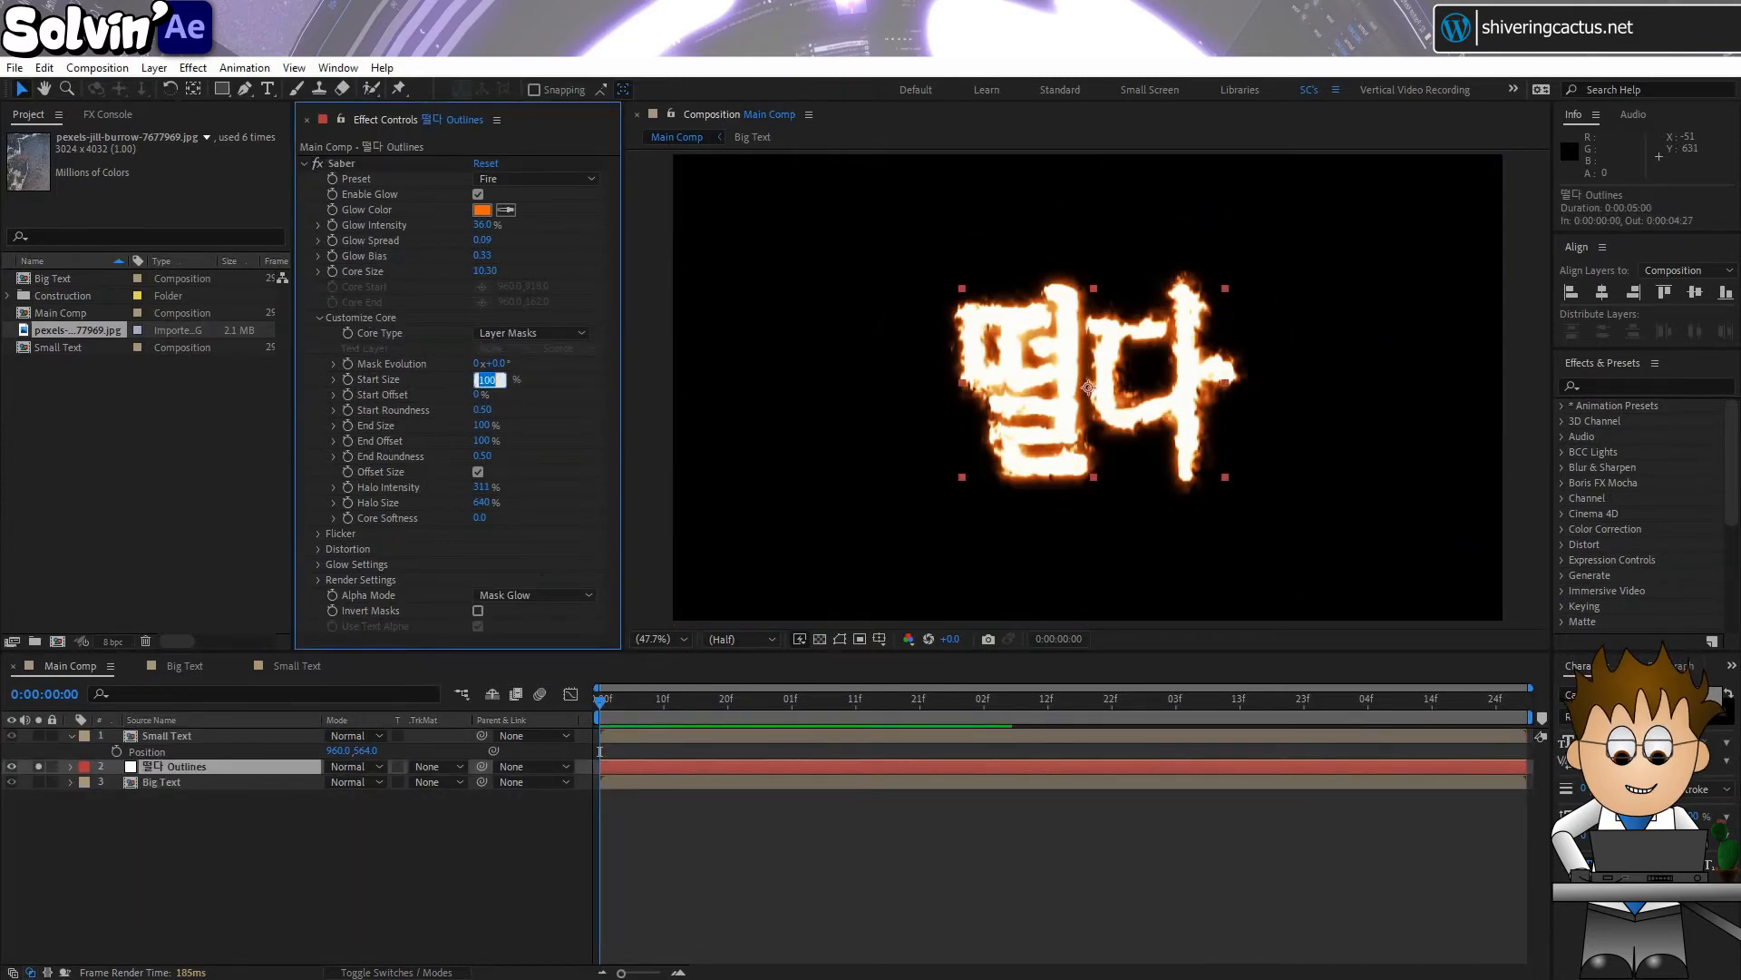
text(0)
key(Return)
click(482, 426)
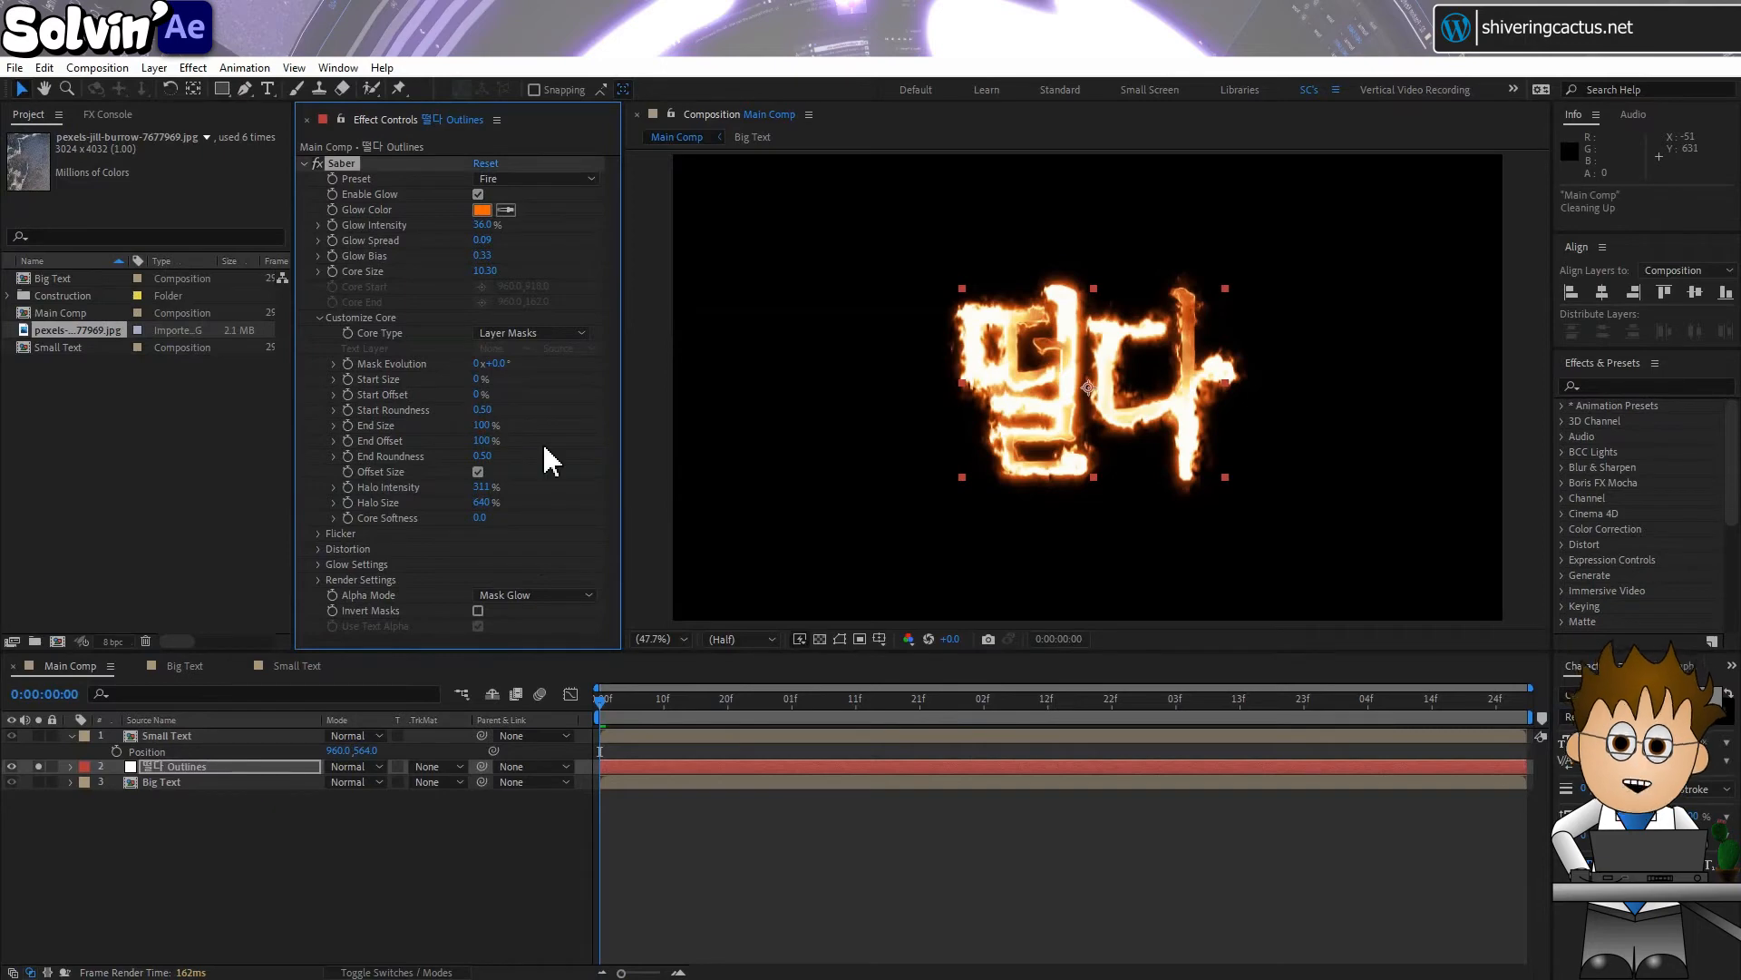
click(483, 423)
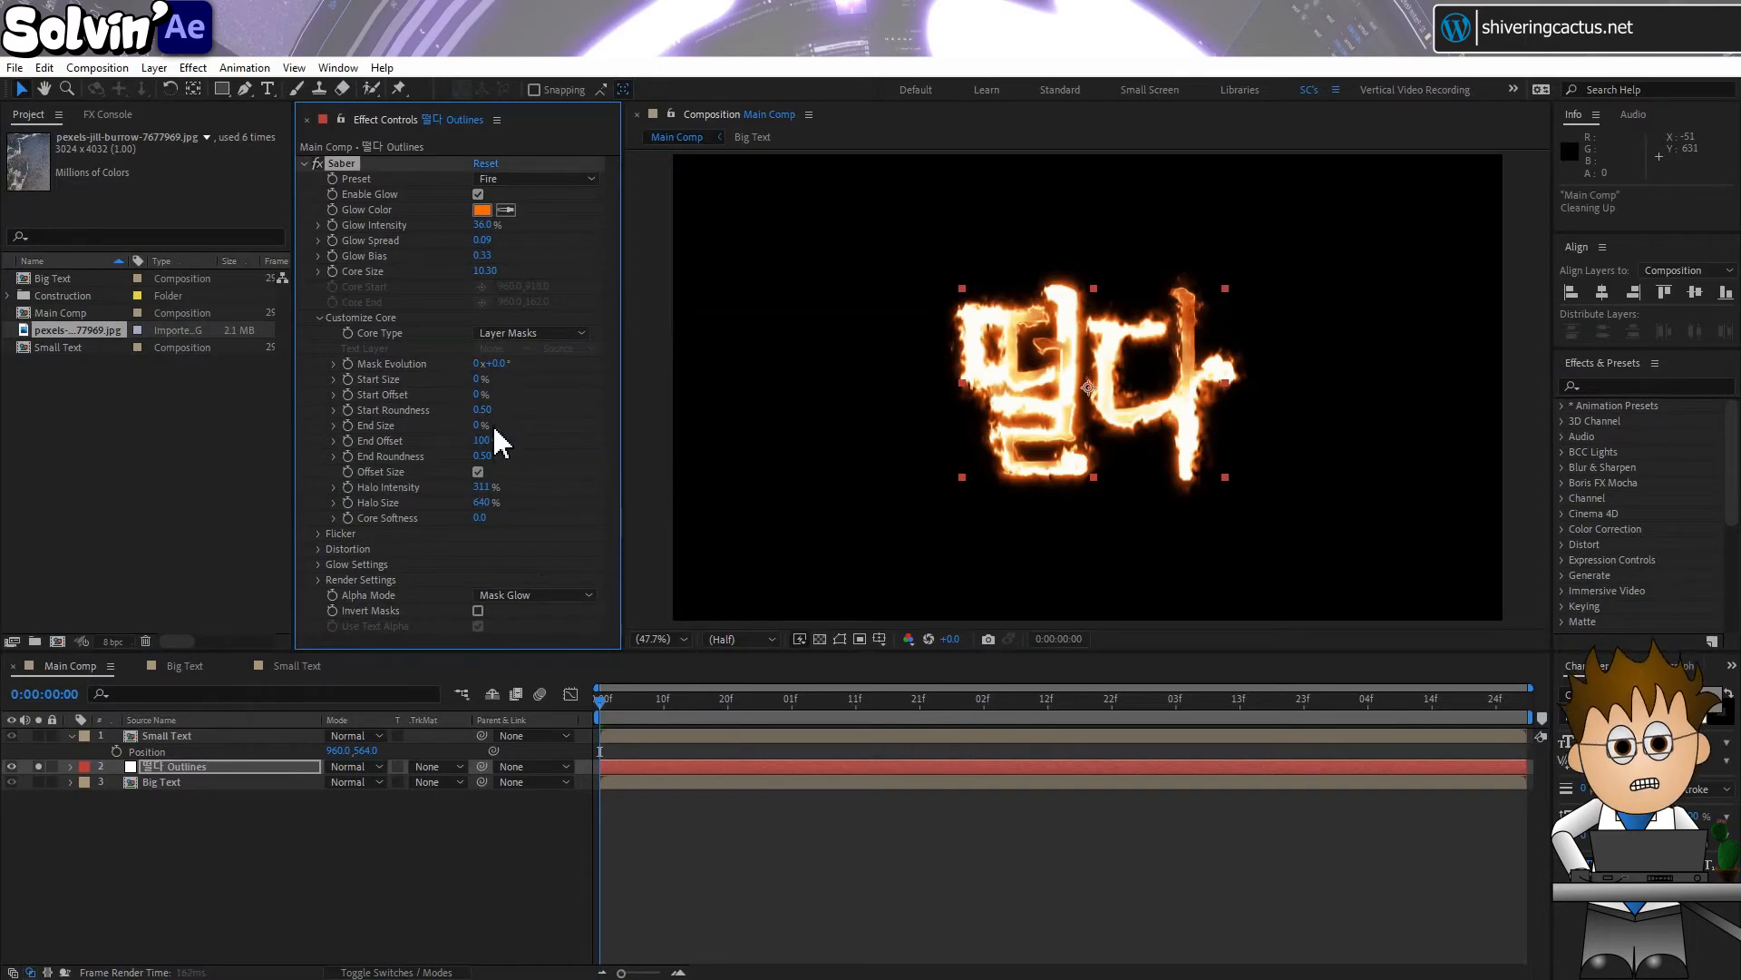
Reveal the Outlines layer's keyframes and add Saber Glow Intensity and Core Size keyframes at 0:00:00:19
click(219, 762)
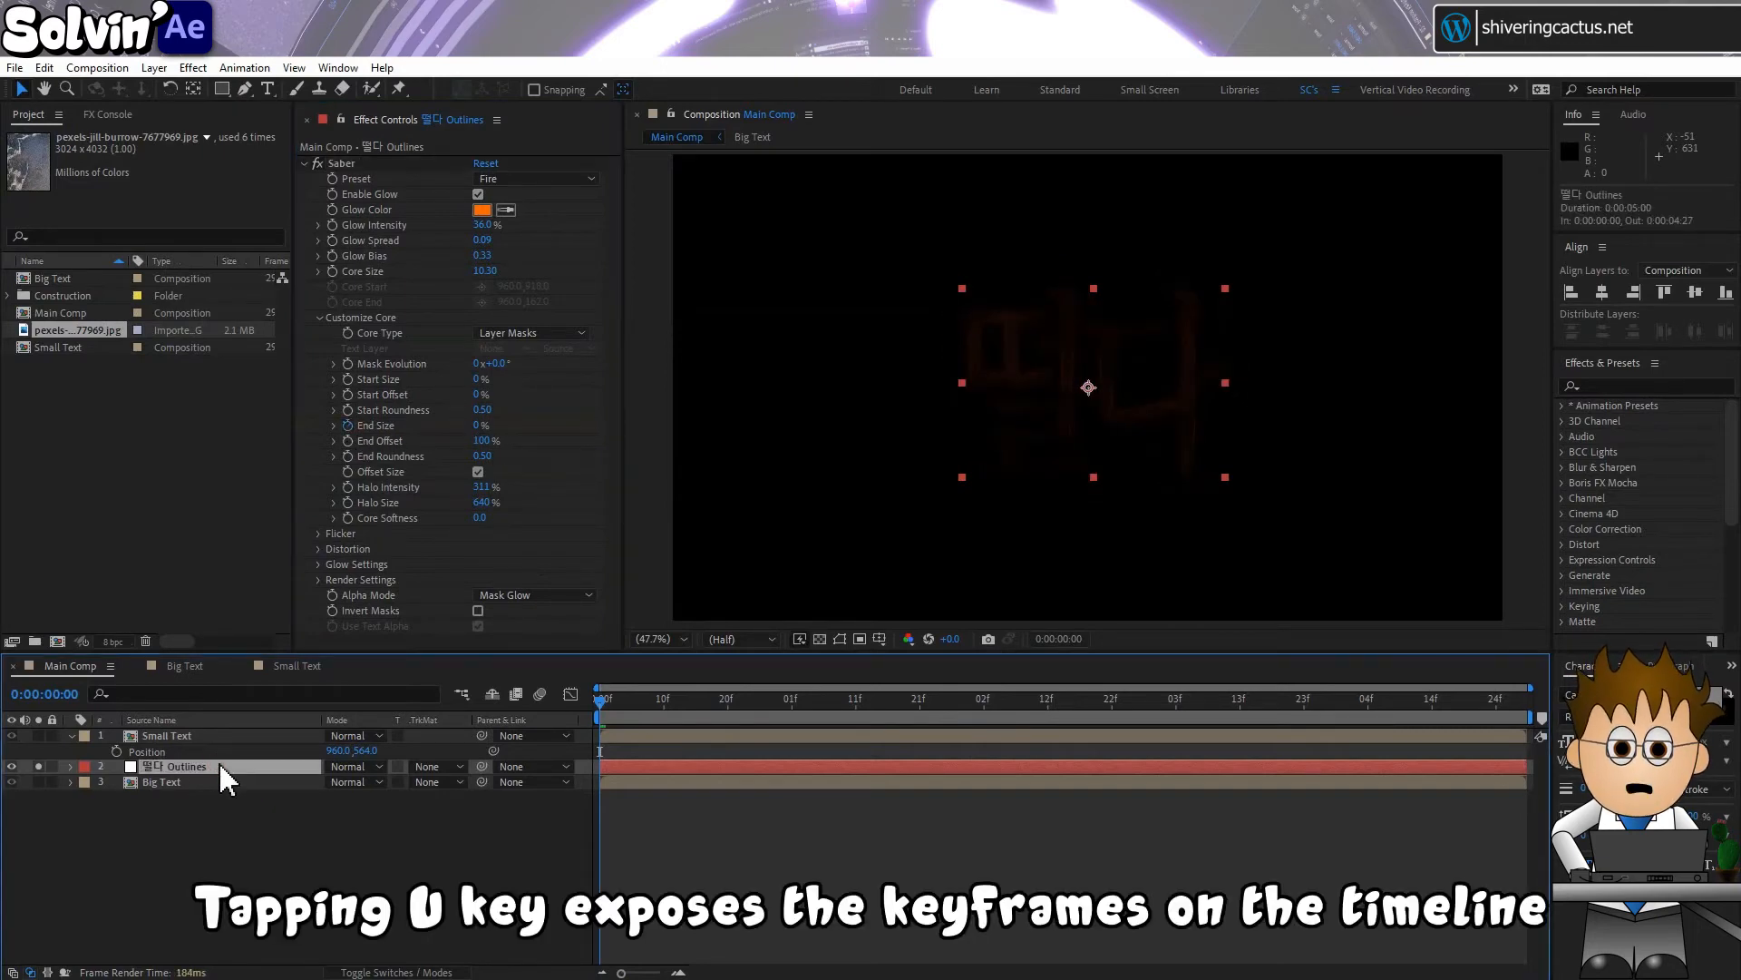
key(u)
click(729, 693)
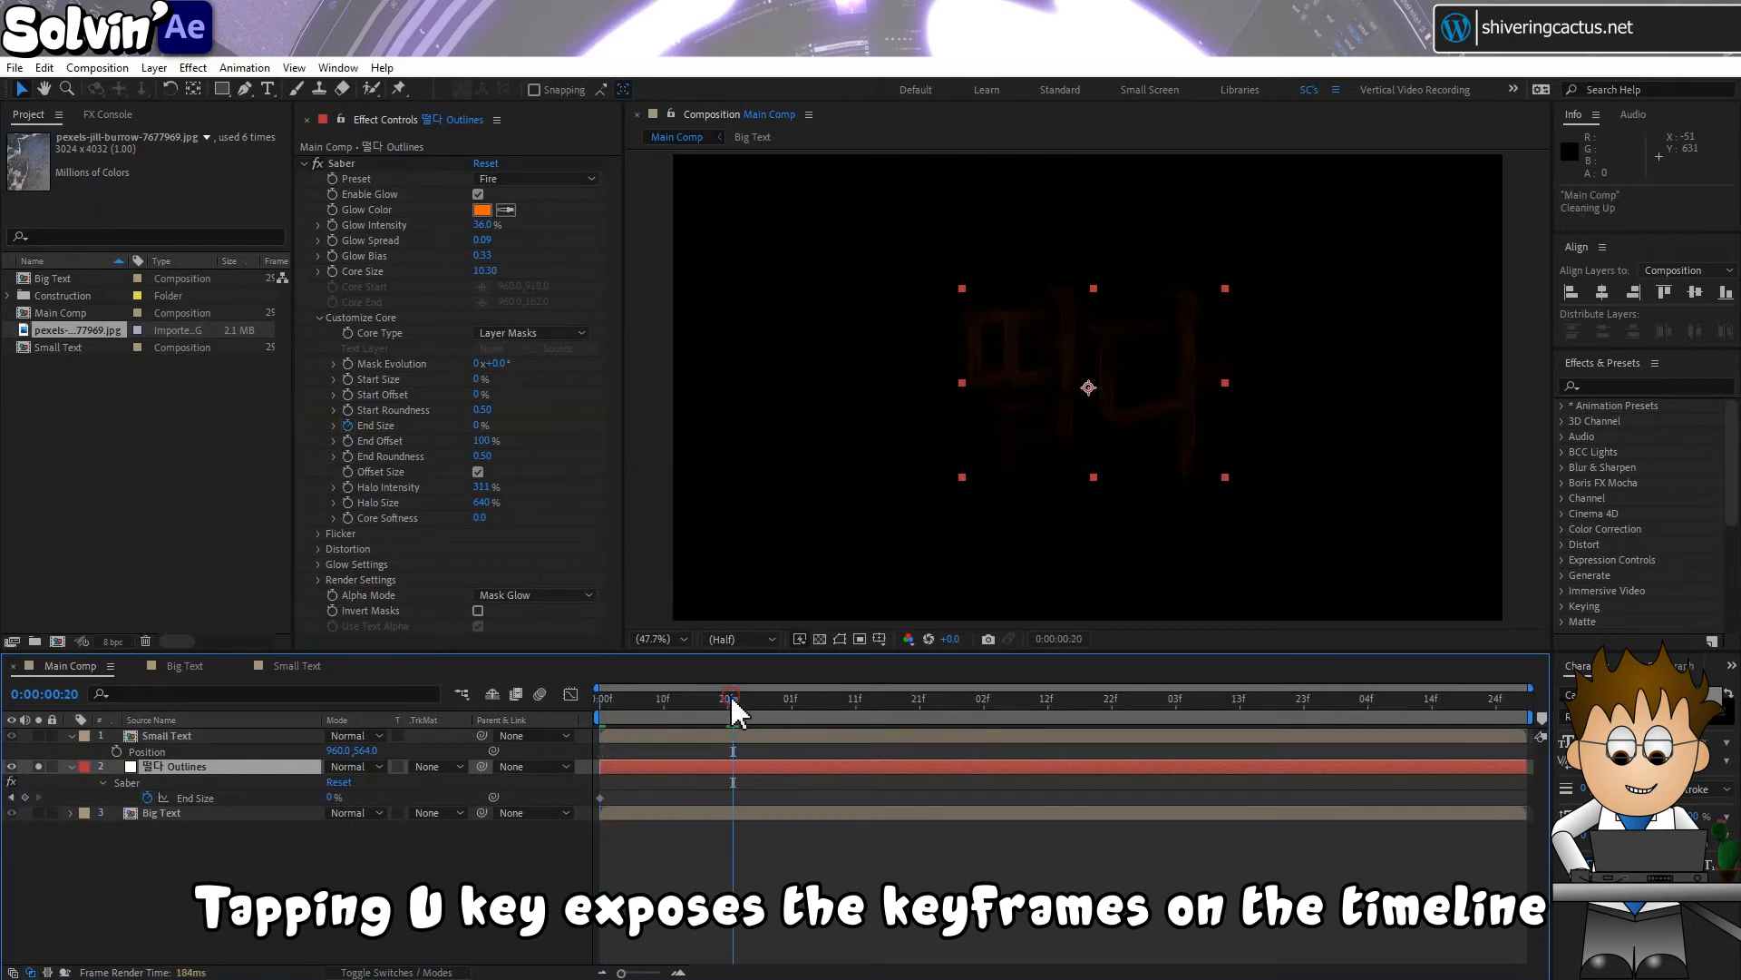
click(334, 221)
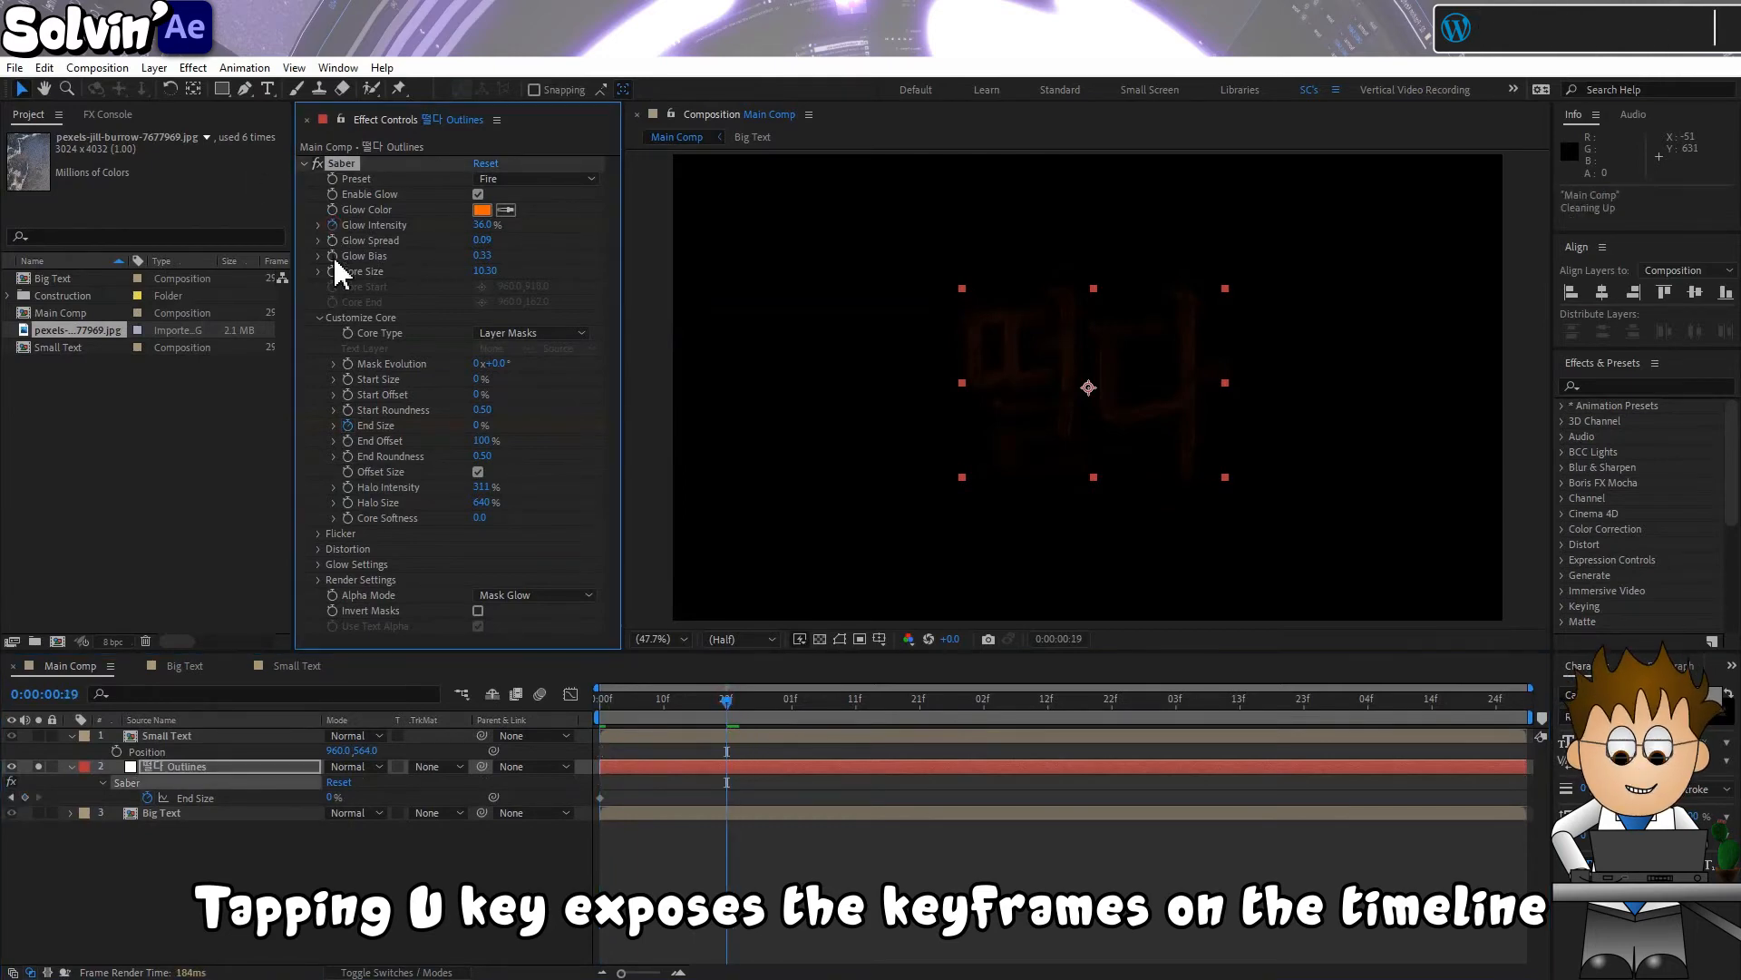
Keyframe the Saber End Size at 100% at 0:00:01:00 and reveal all of the Outlines layer's keyframes
click(791, 699)
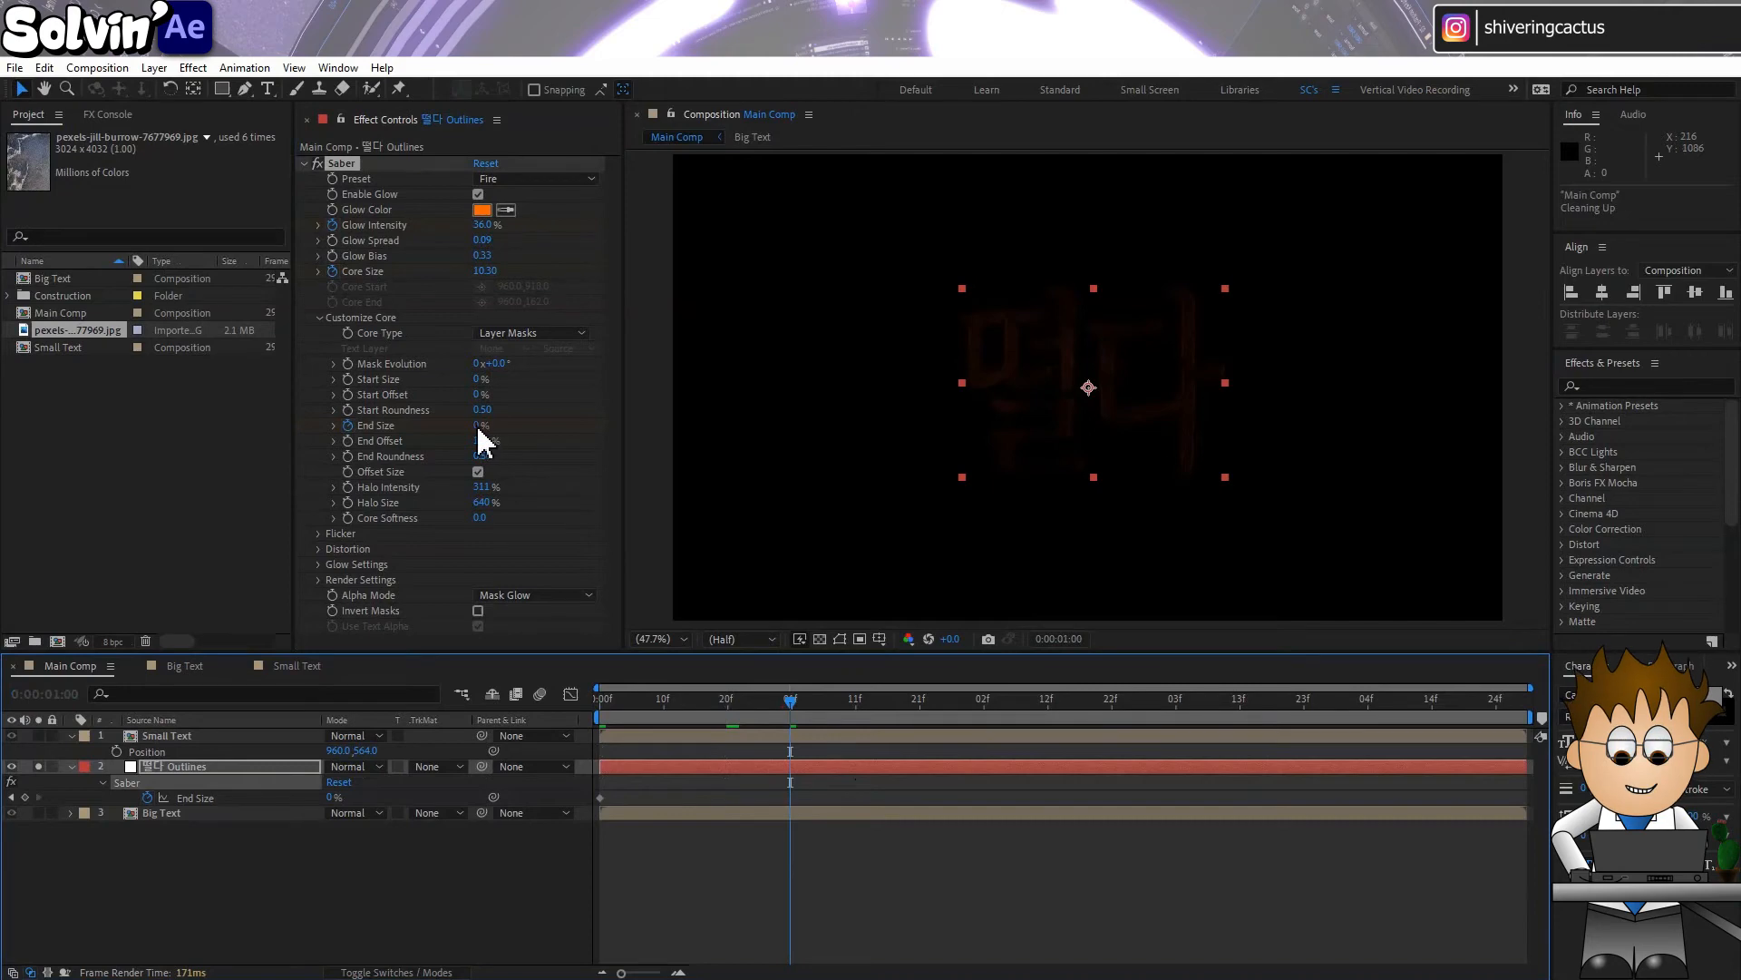
click(479, 425)
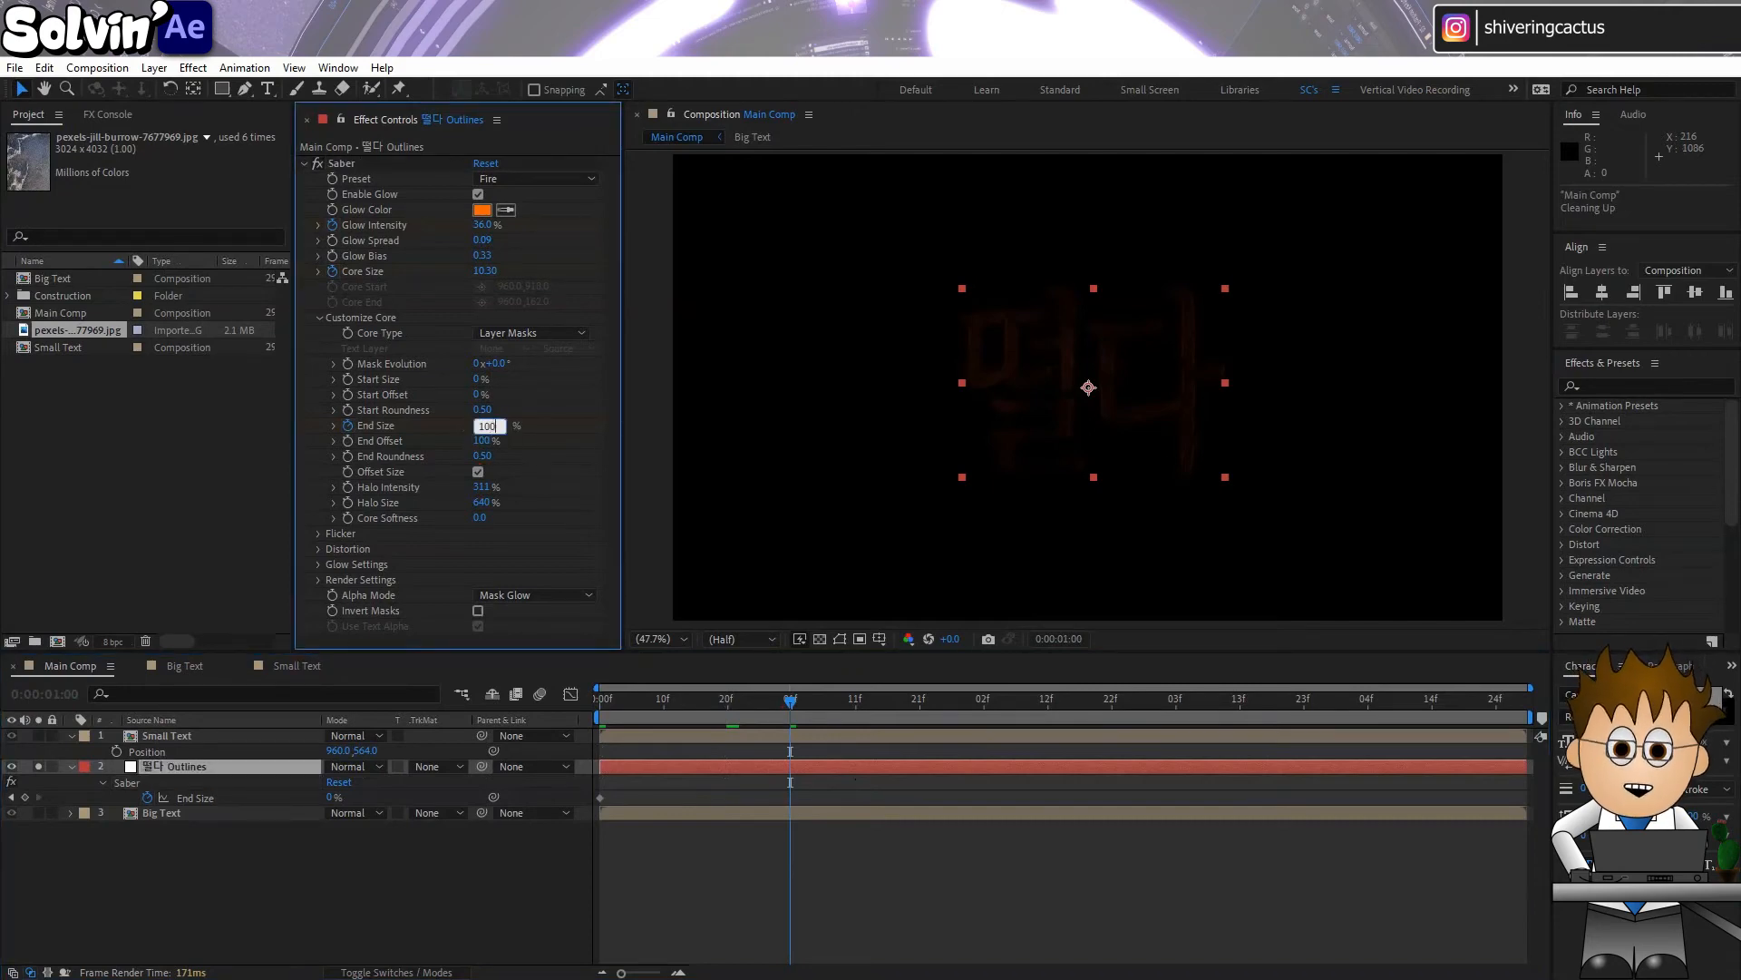
text(100)
key(Return)
click(223, 766)
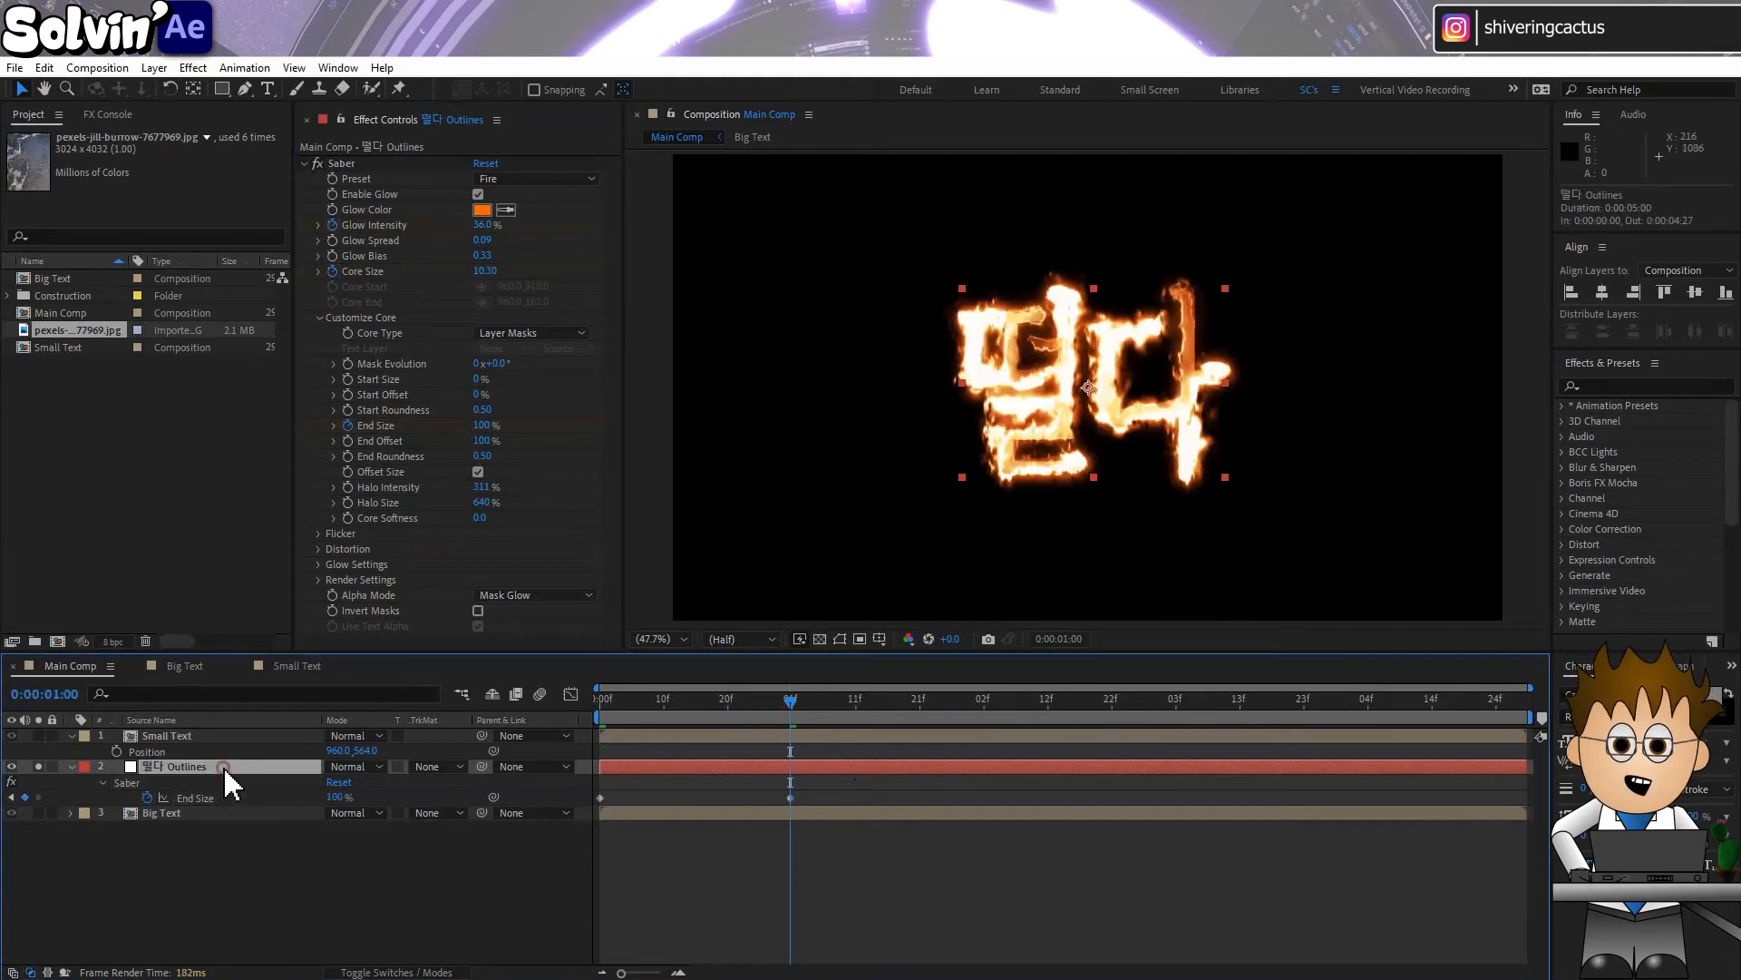
key(u)
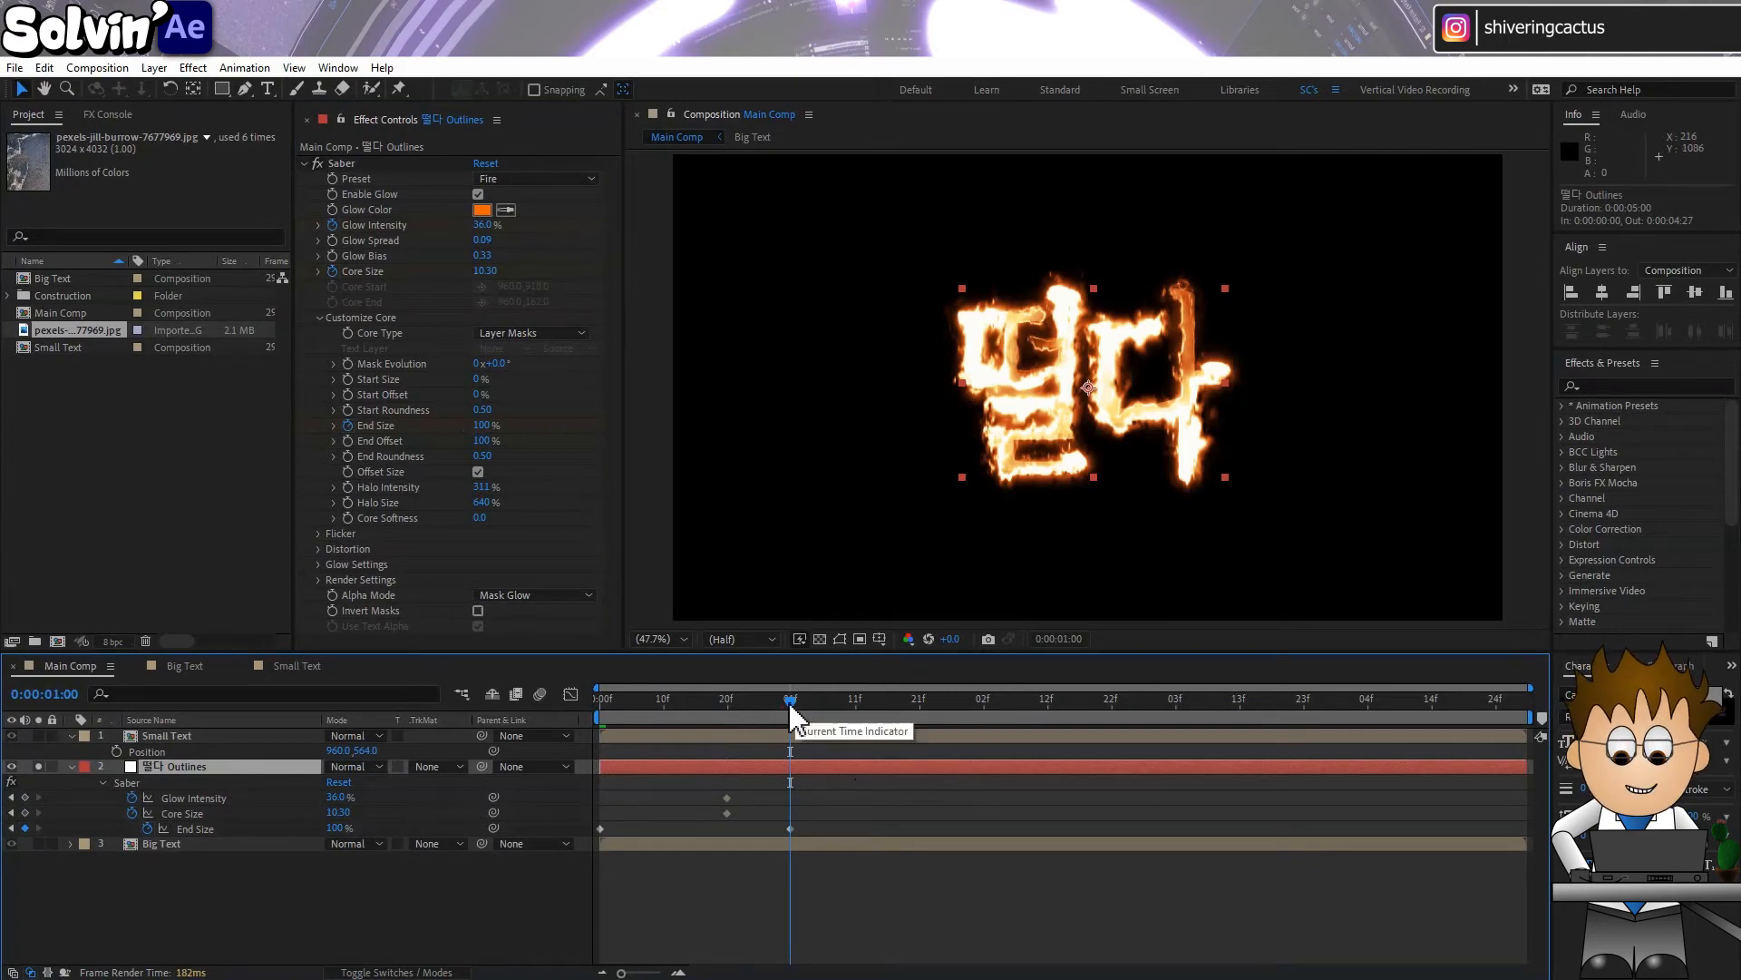
Keyframe the Outlines layer's Saber Glow Intensity at 0% and Core Size at 0 at 0:00:02:01
drag(789, 703, 981, 736)
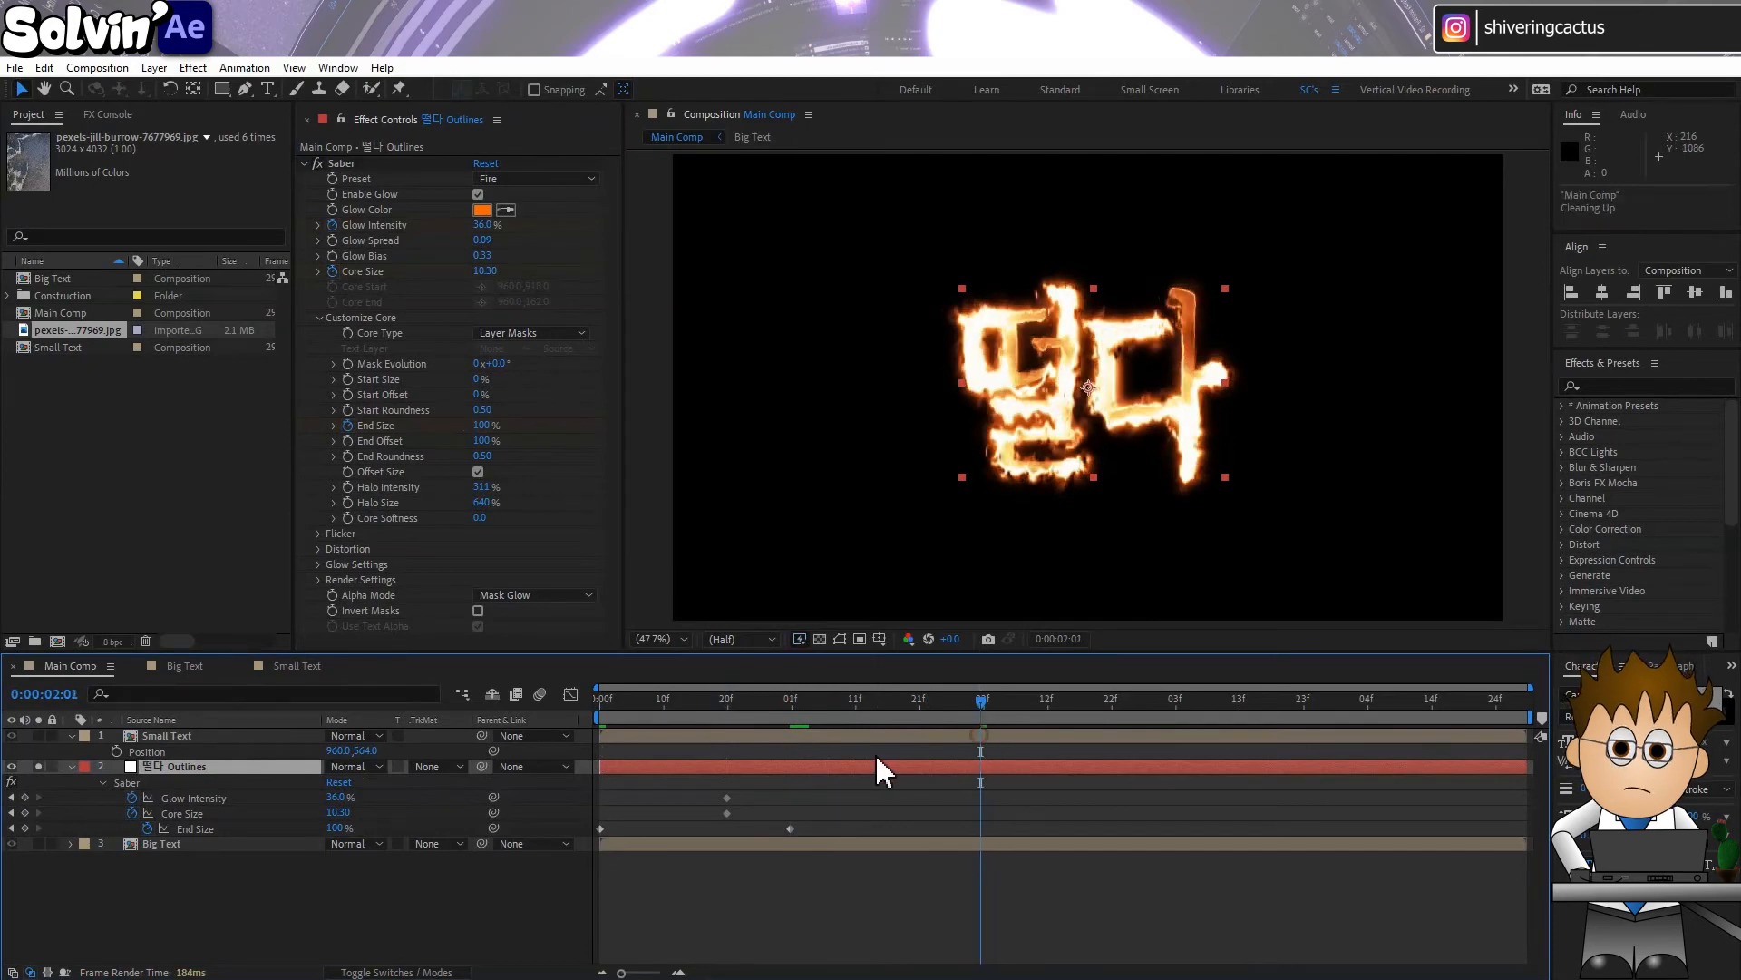
click(482, 227)
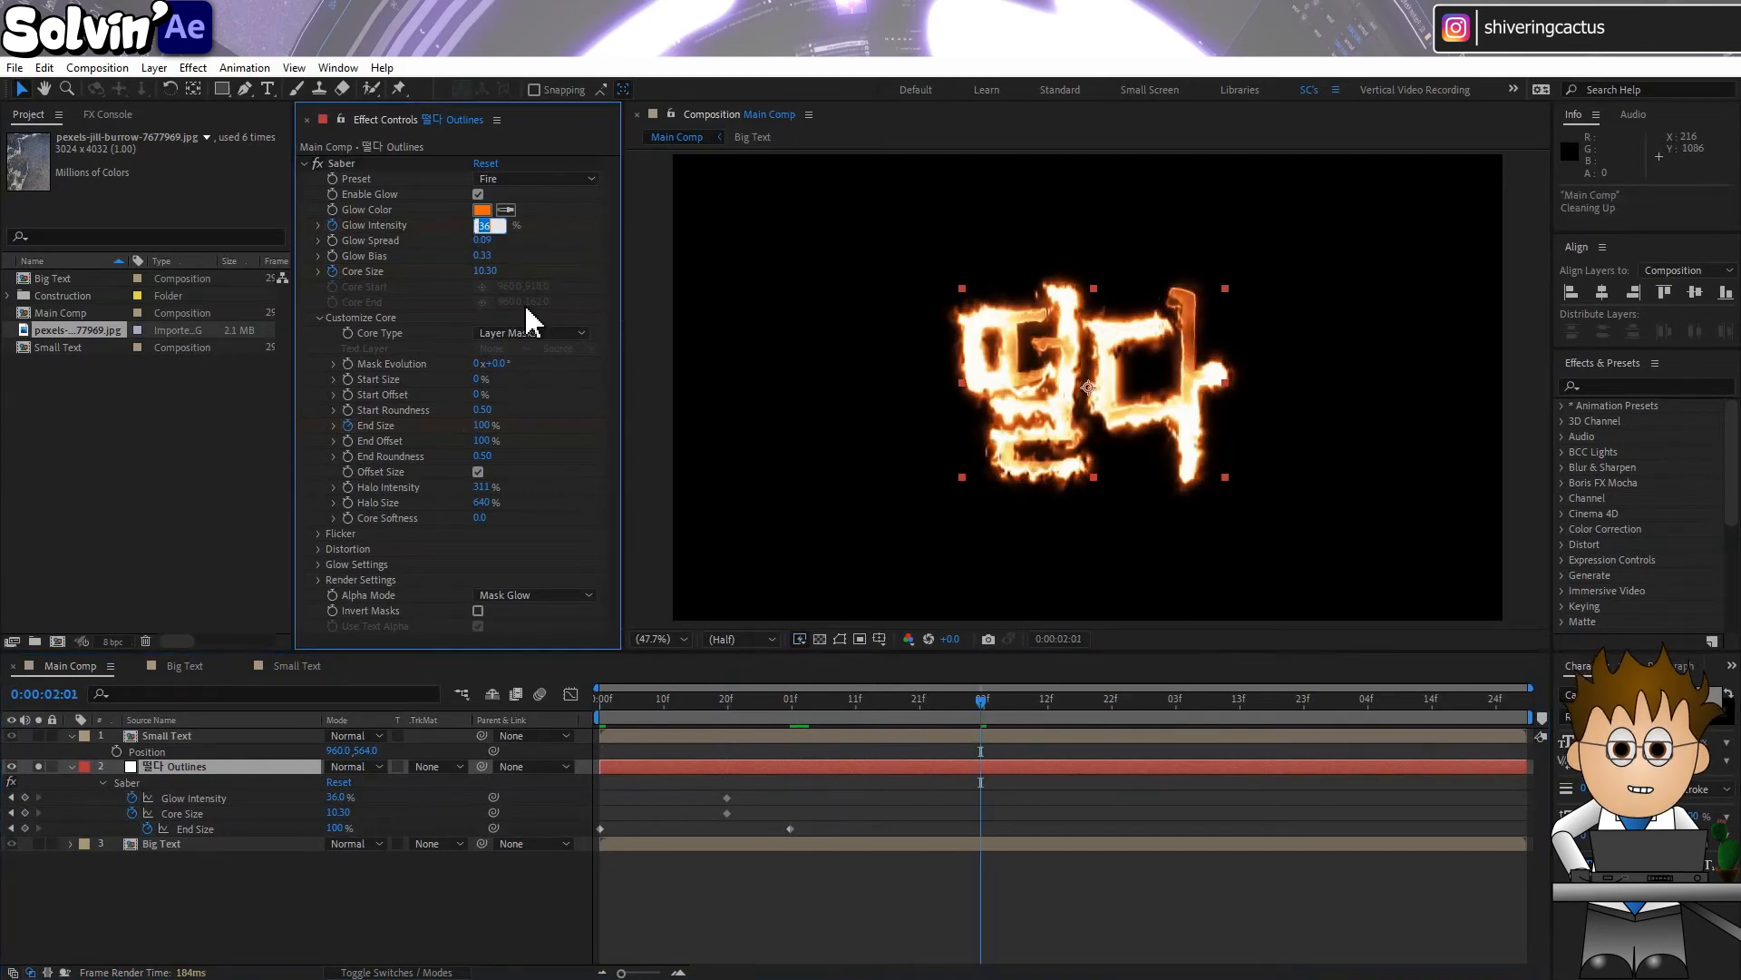
text(0)
key(Return)
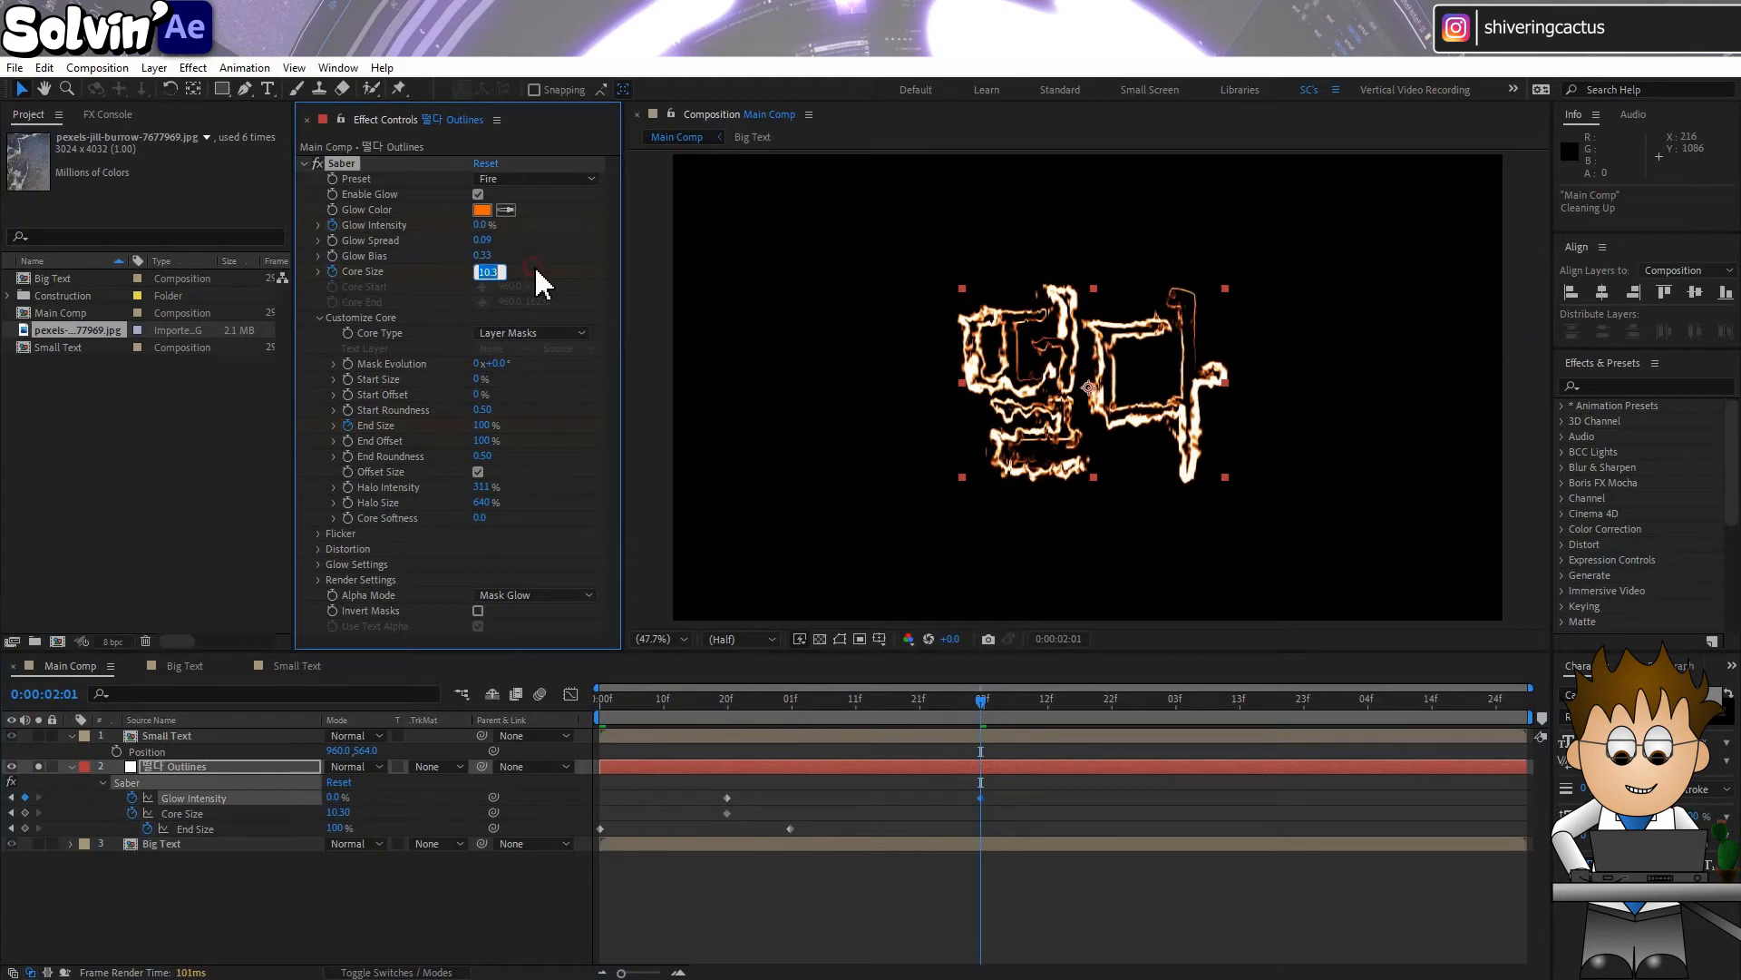
text(0)
key(Return)
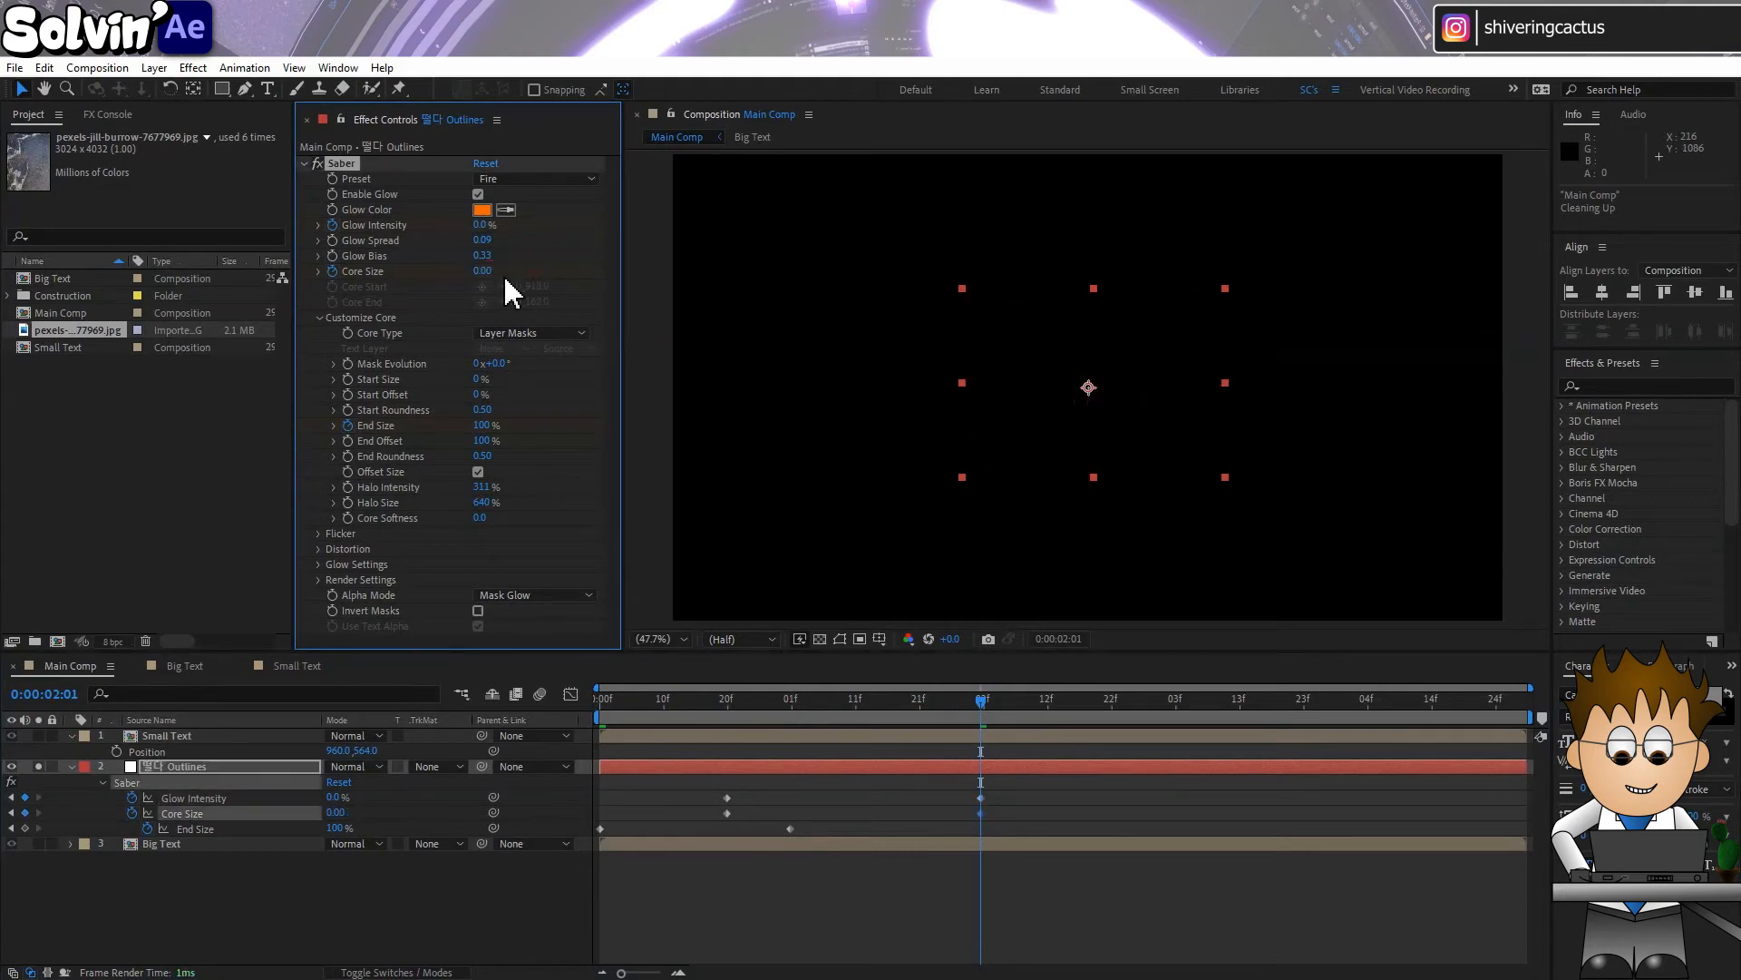
Keyframe the Saber Core Size at 10 at 0:00:01:18 and preview the fire animation from the first frame
drag(975, 716, 906, 718)
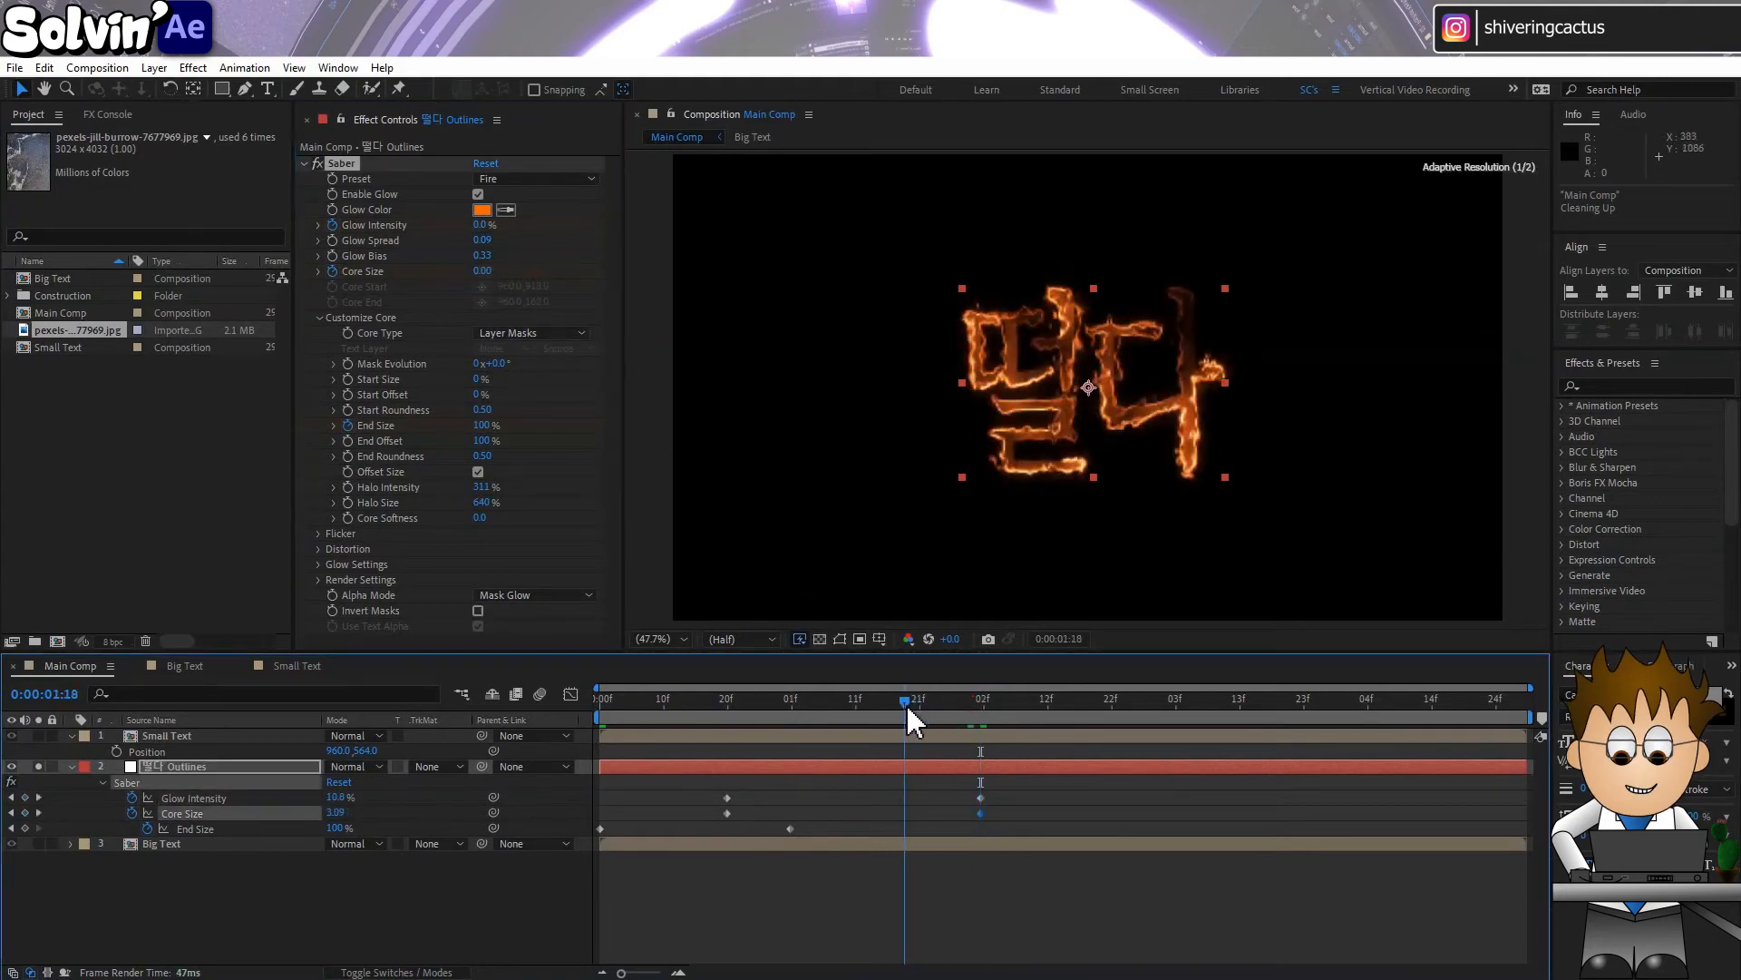
click(482, 273)
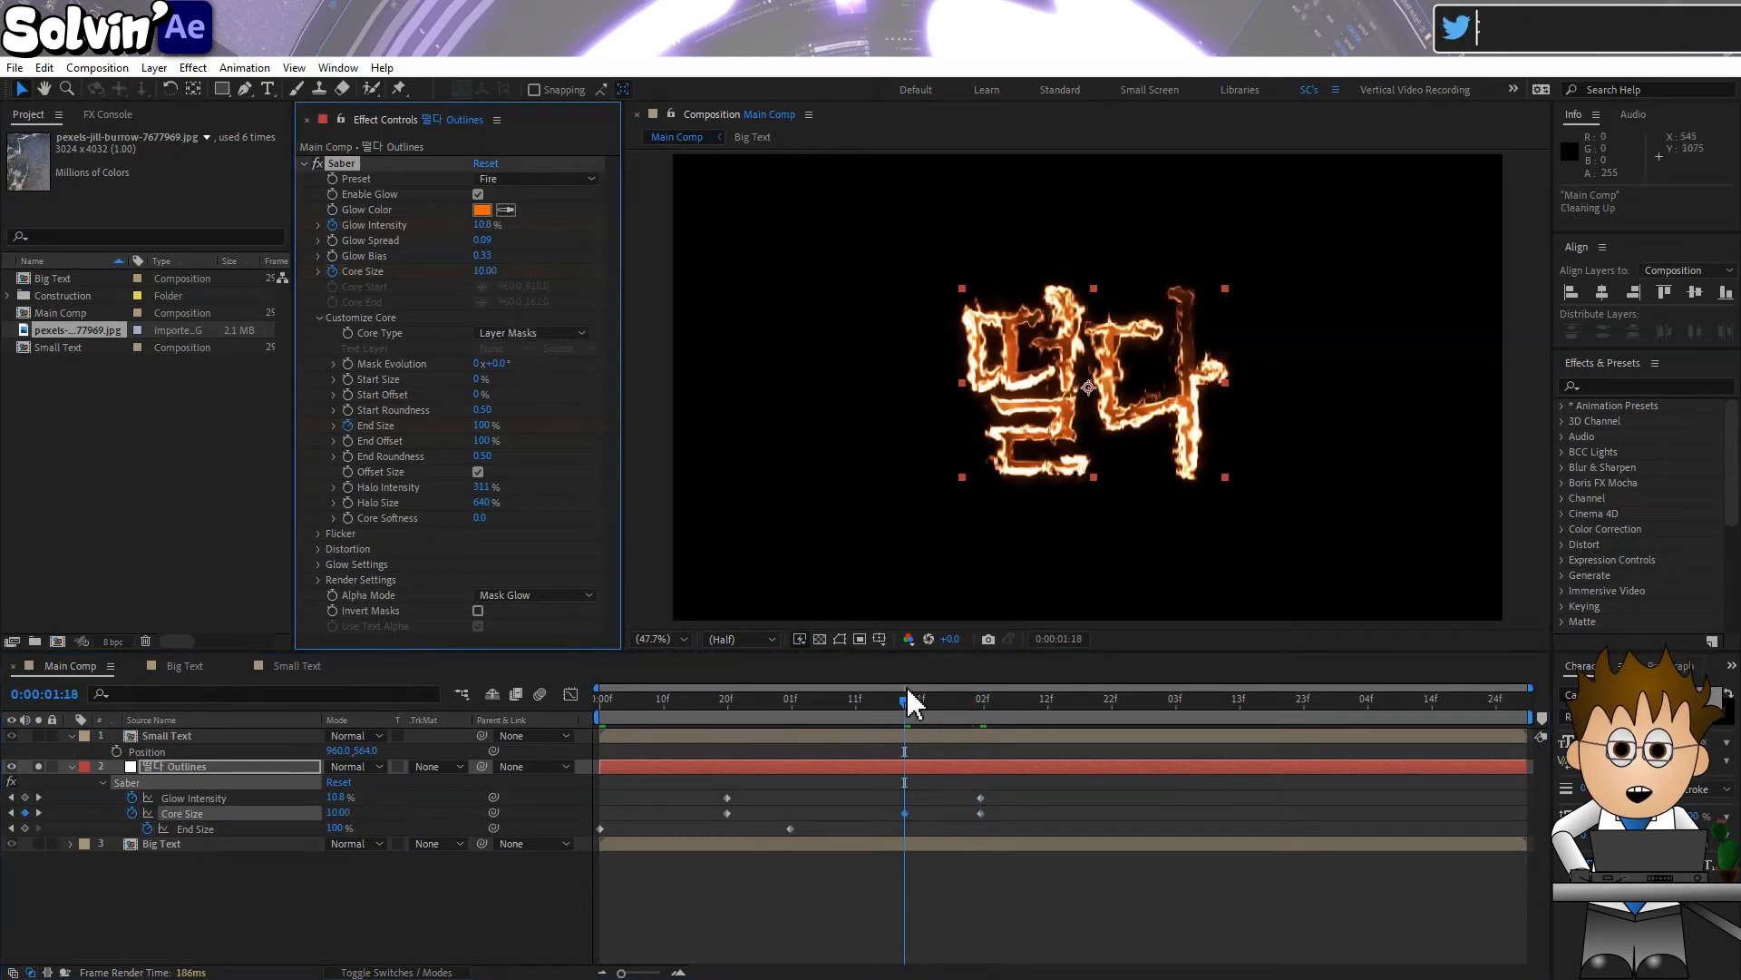
drag(907, 696, 561, 701)
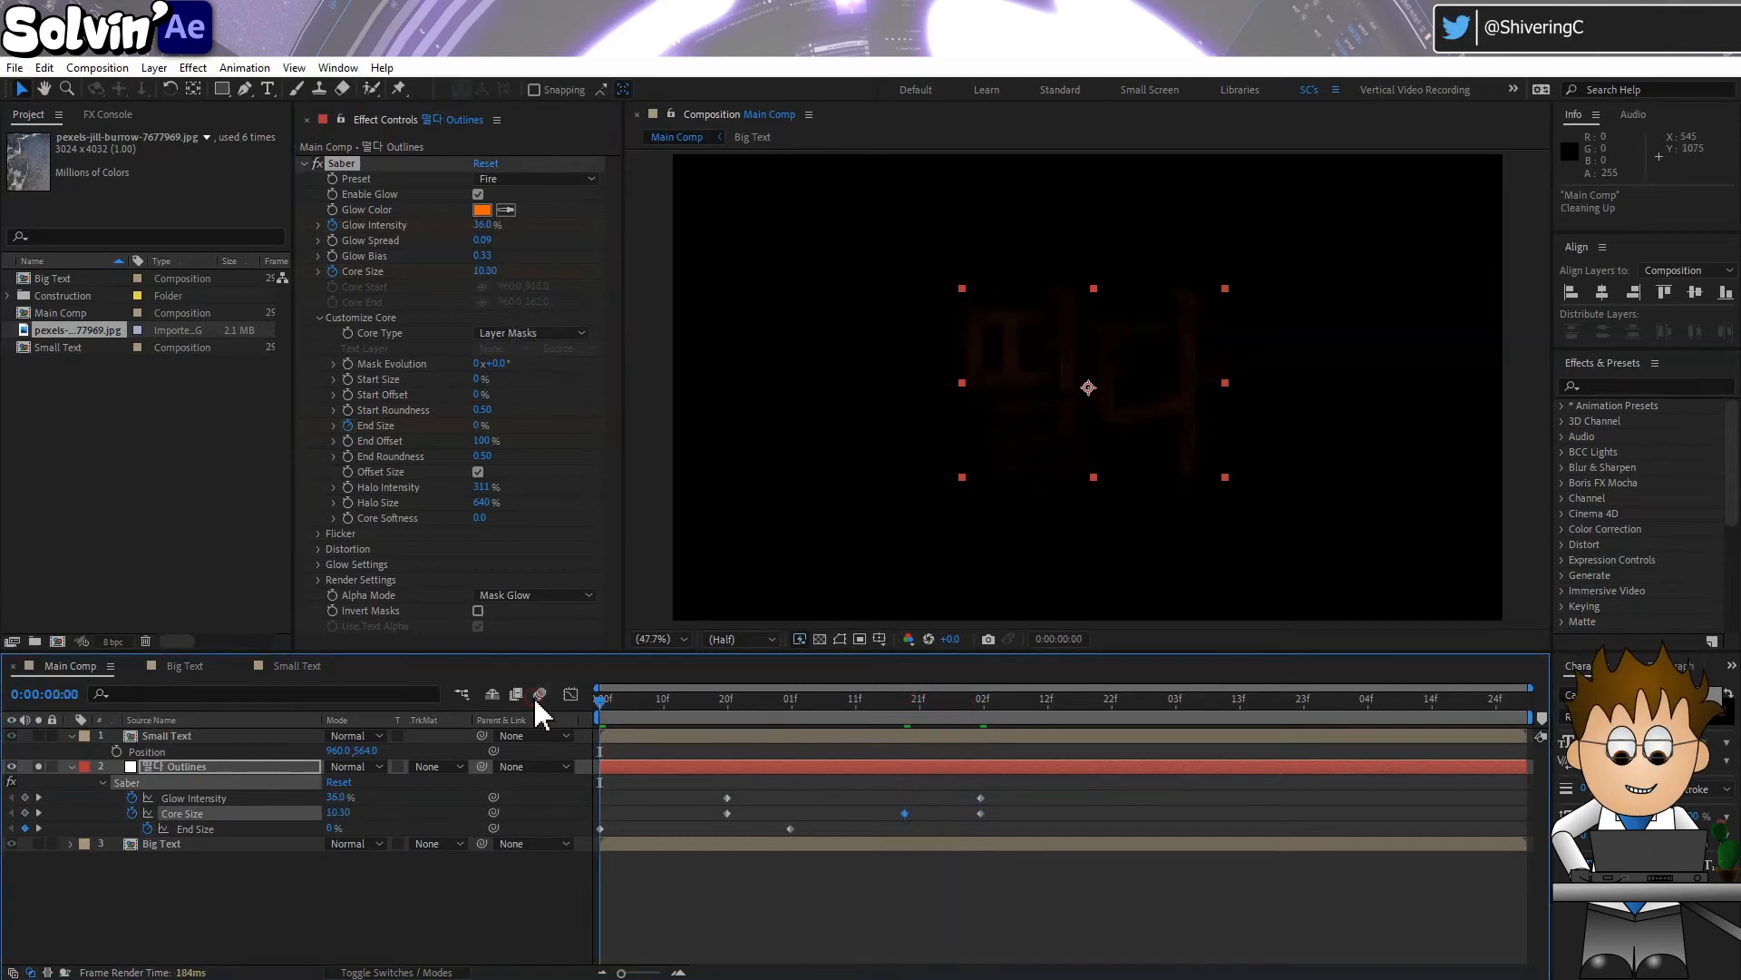
key(space)
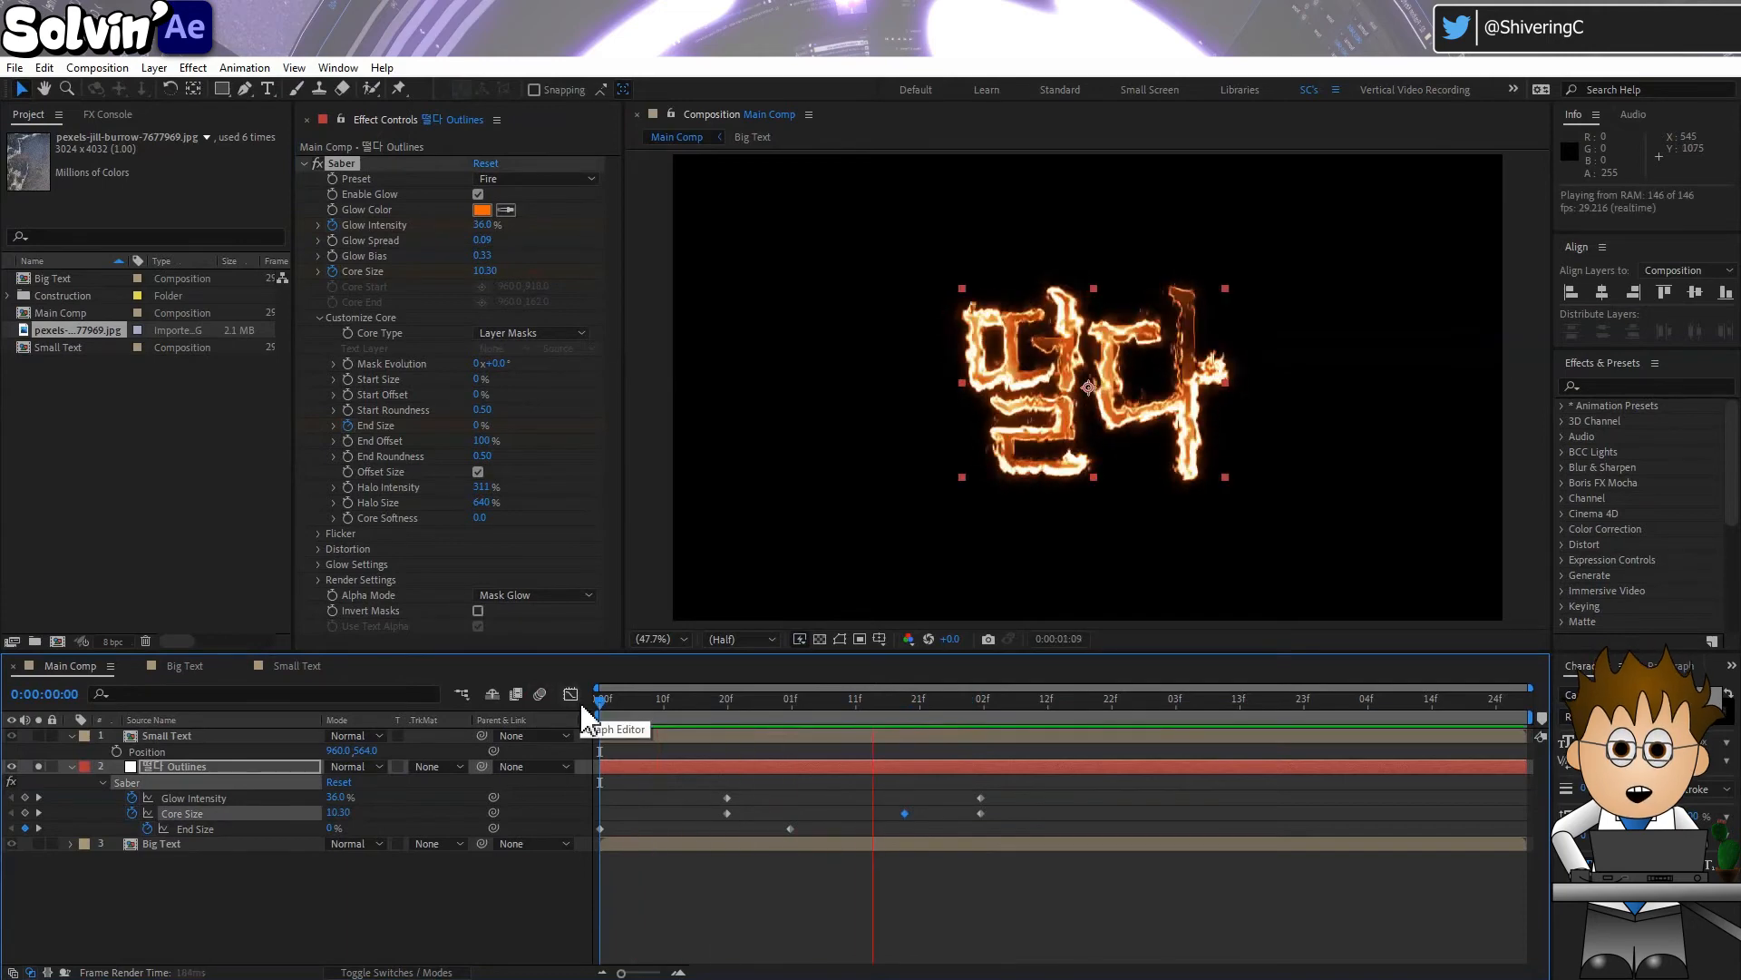
key(space)
Trim the end of the Outlines layer to 0:00:02:01 and set its blending mode to Add
key(alt+bracketright)
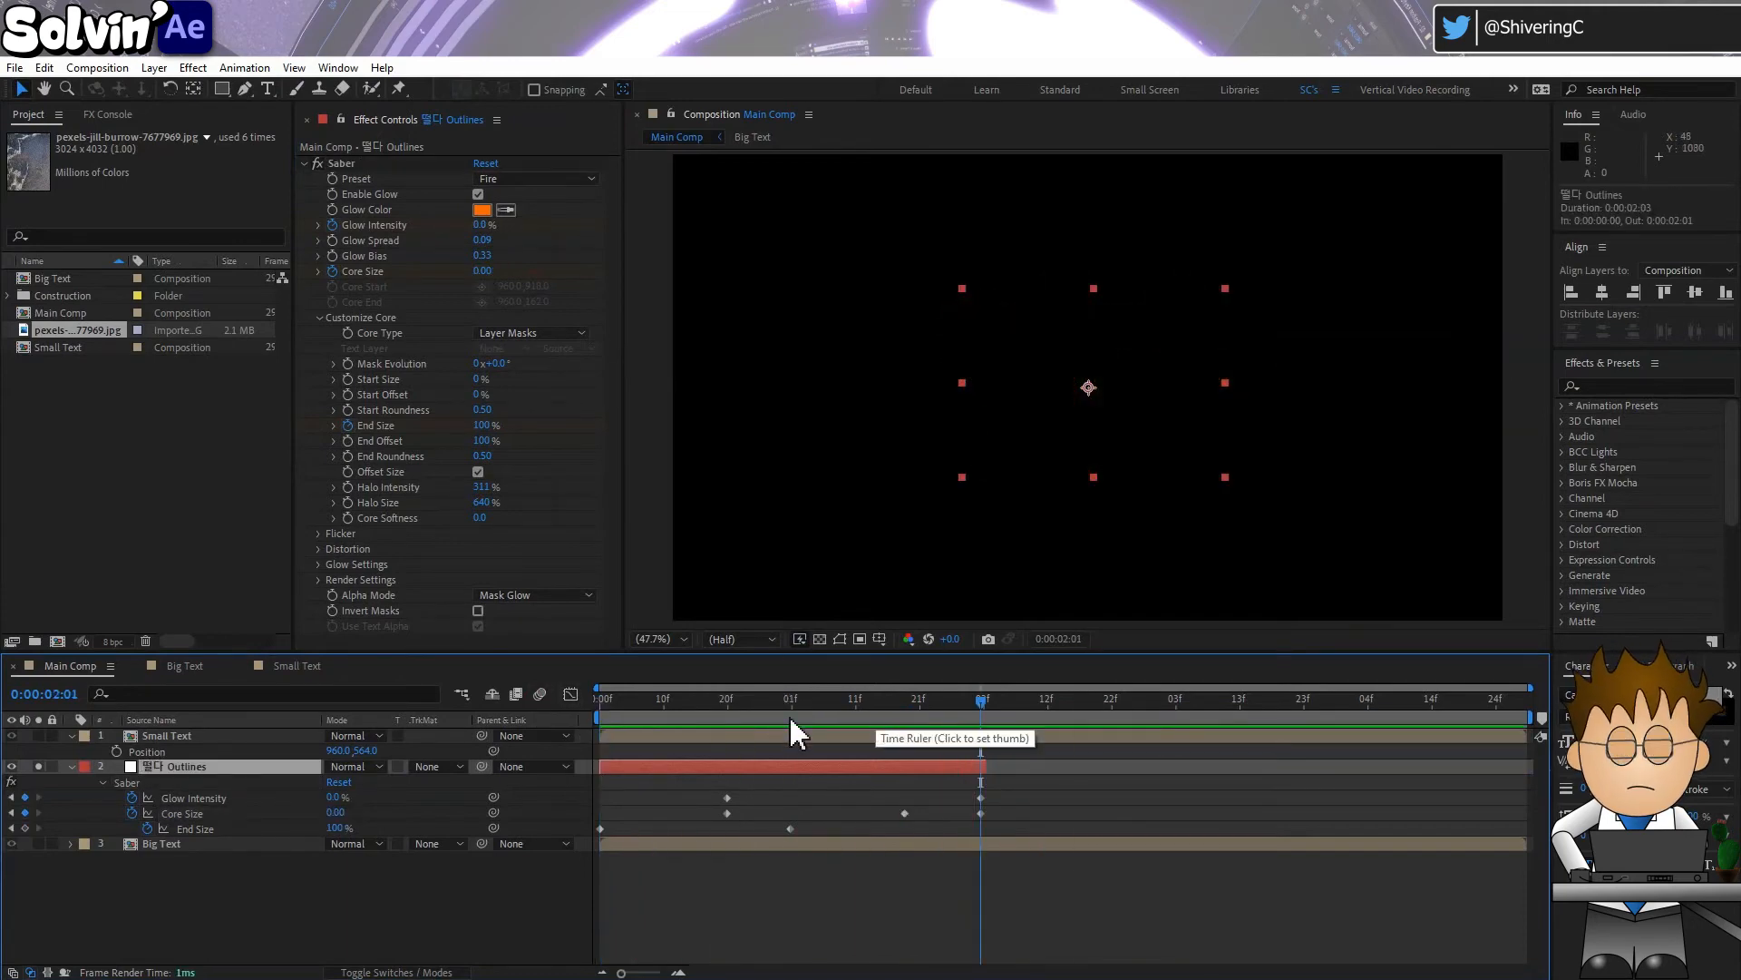
click(373, 766)
click(472, 396)
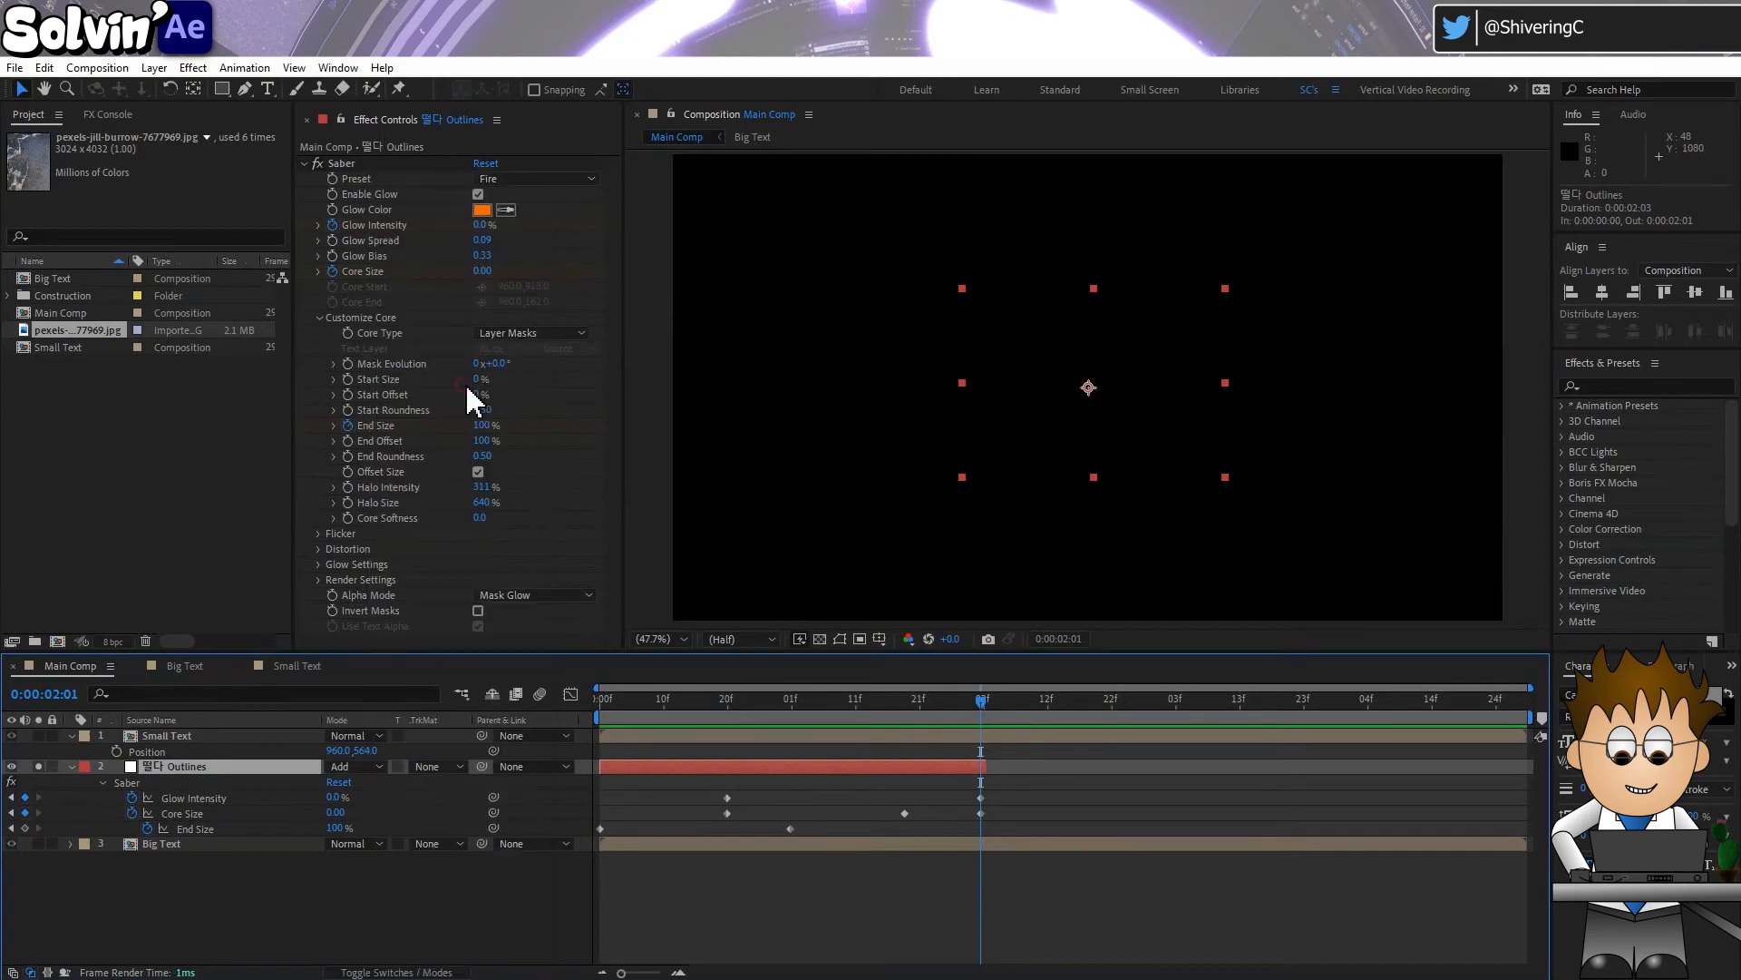
Solo the Big Text layer along with the Outlines and keyframe its Opacity at 0% at 0:00:00:19
click(38, 844)
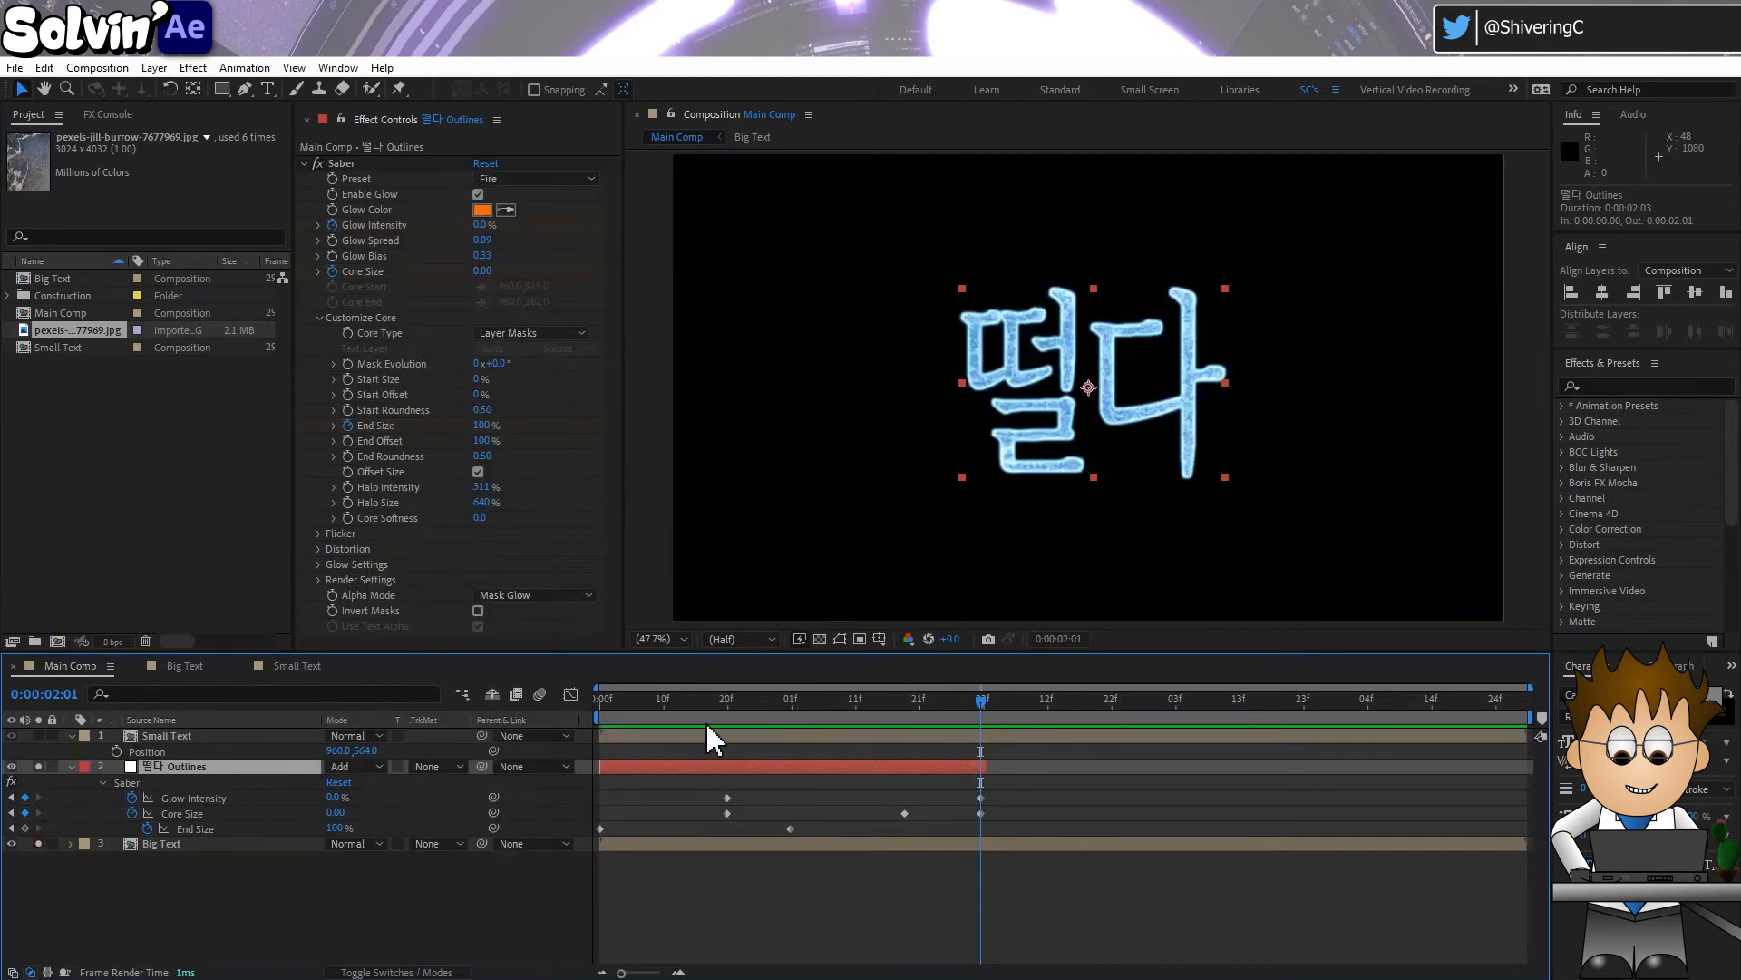
click(175, 843)
key(t)
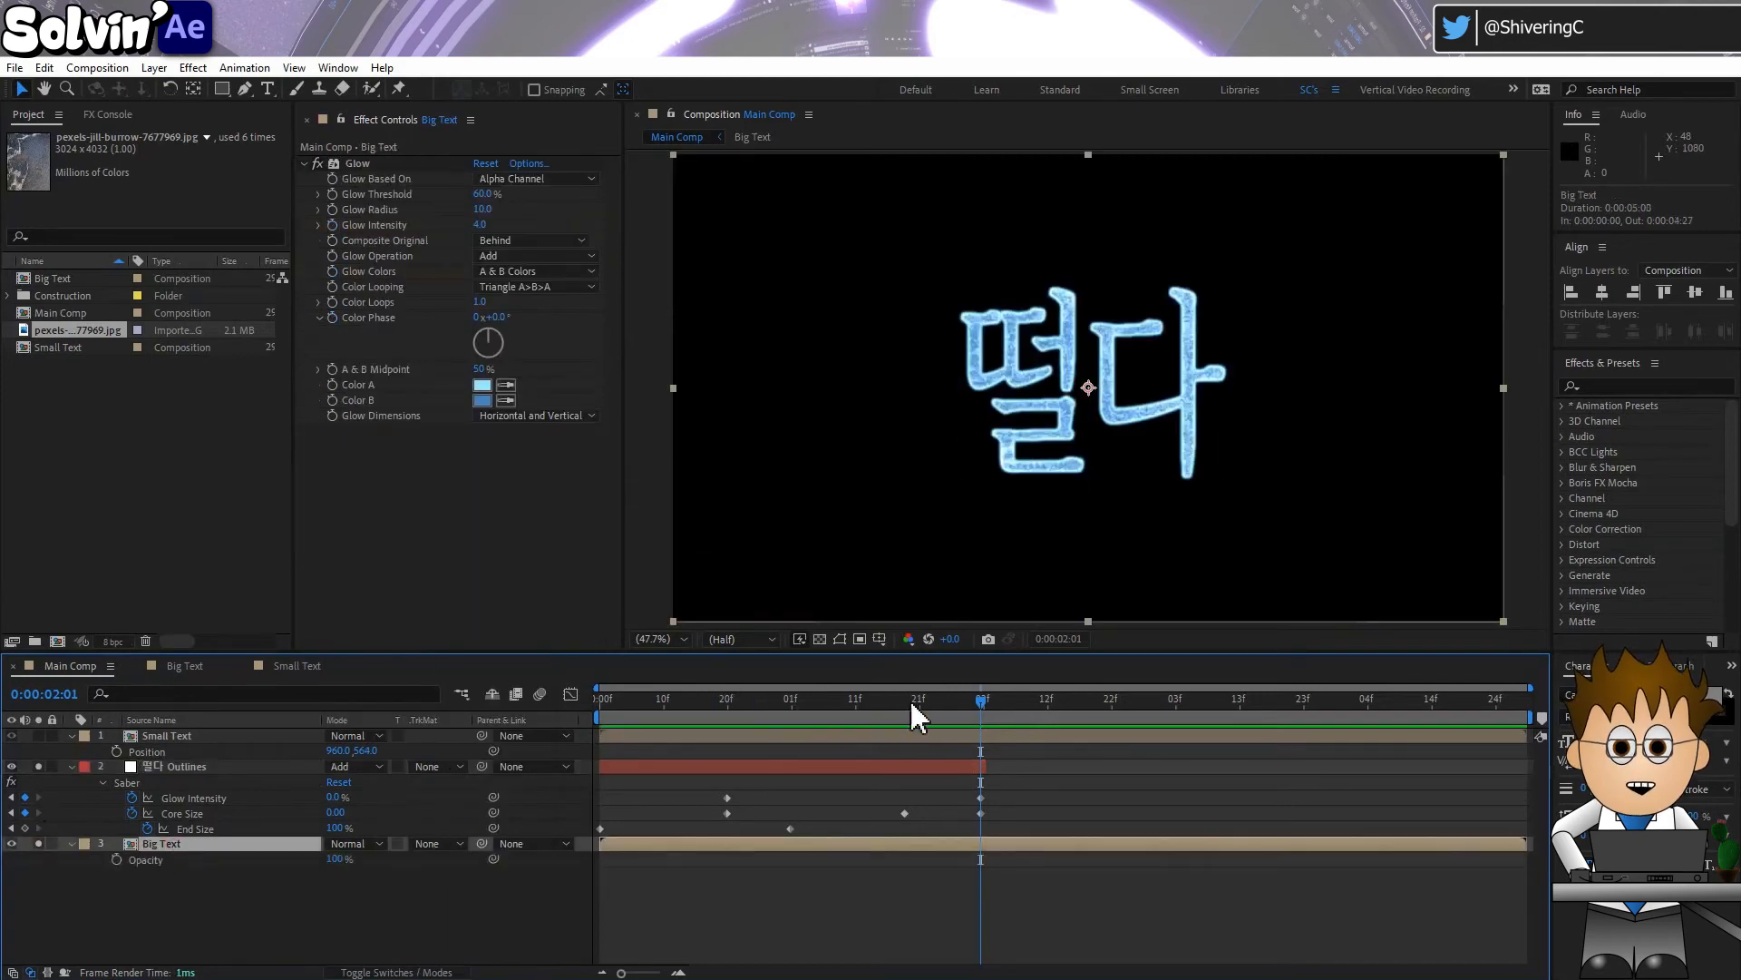
drag(967, 705, 722, 704)
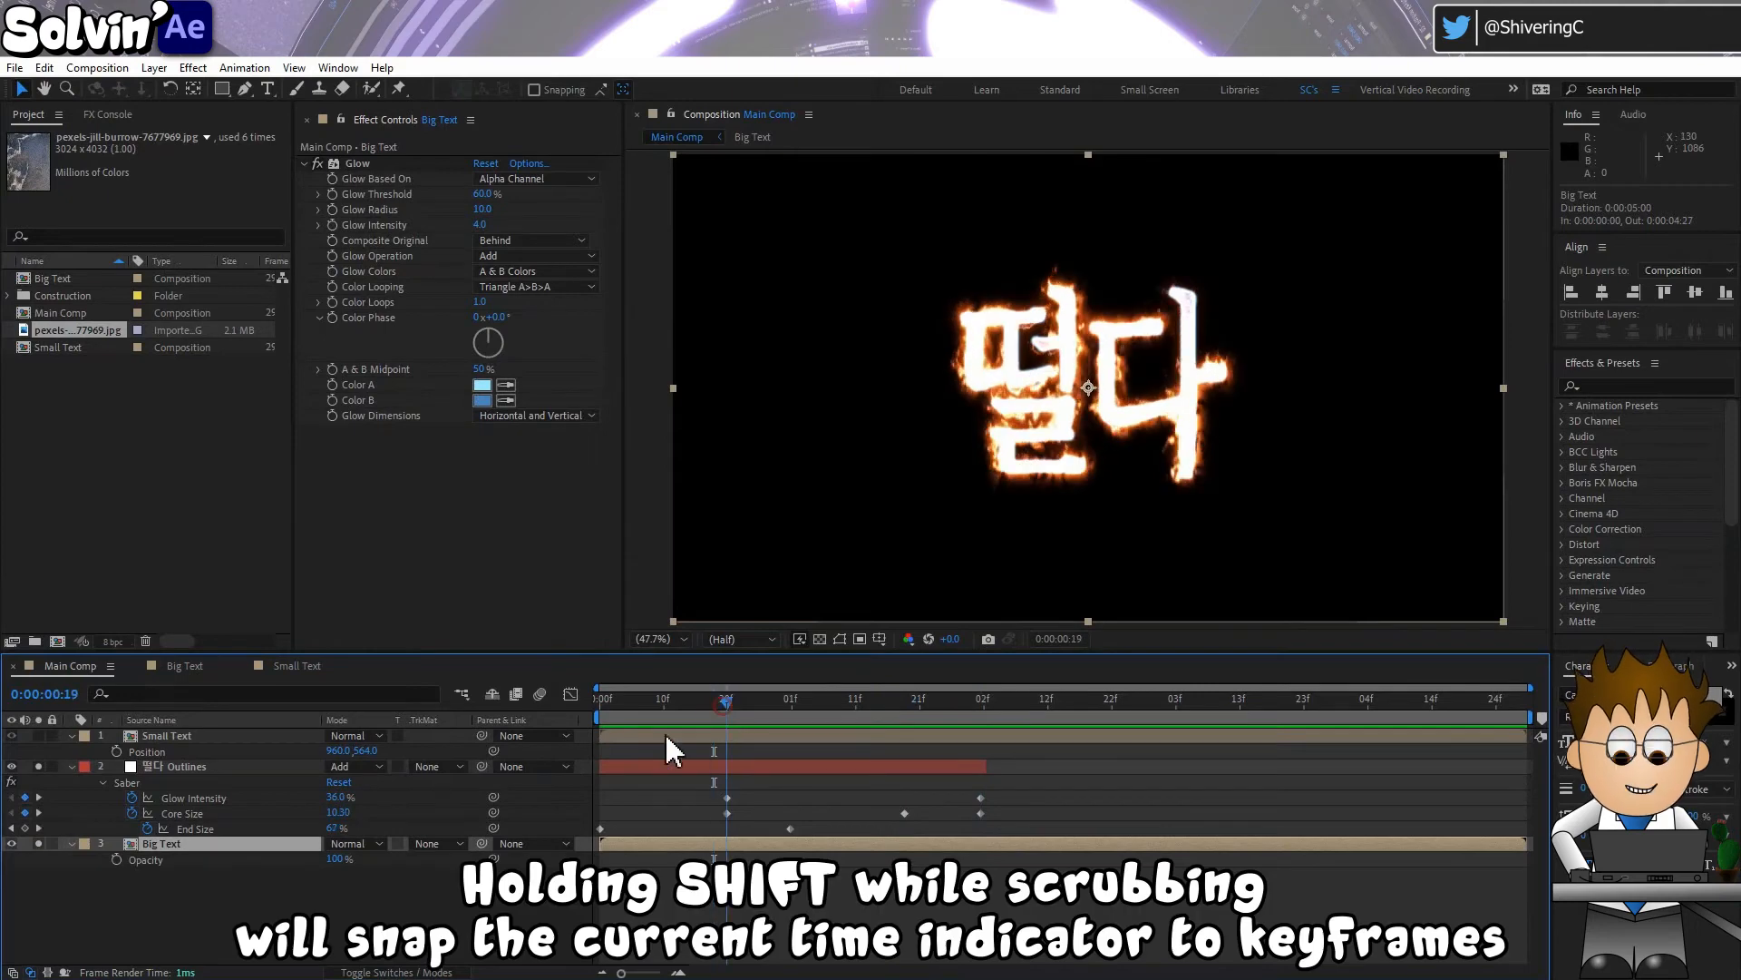
click(336, 858)
click(172, 857)
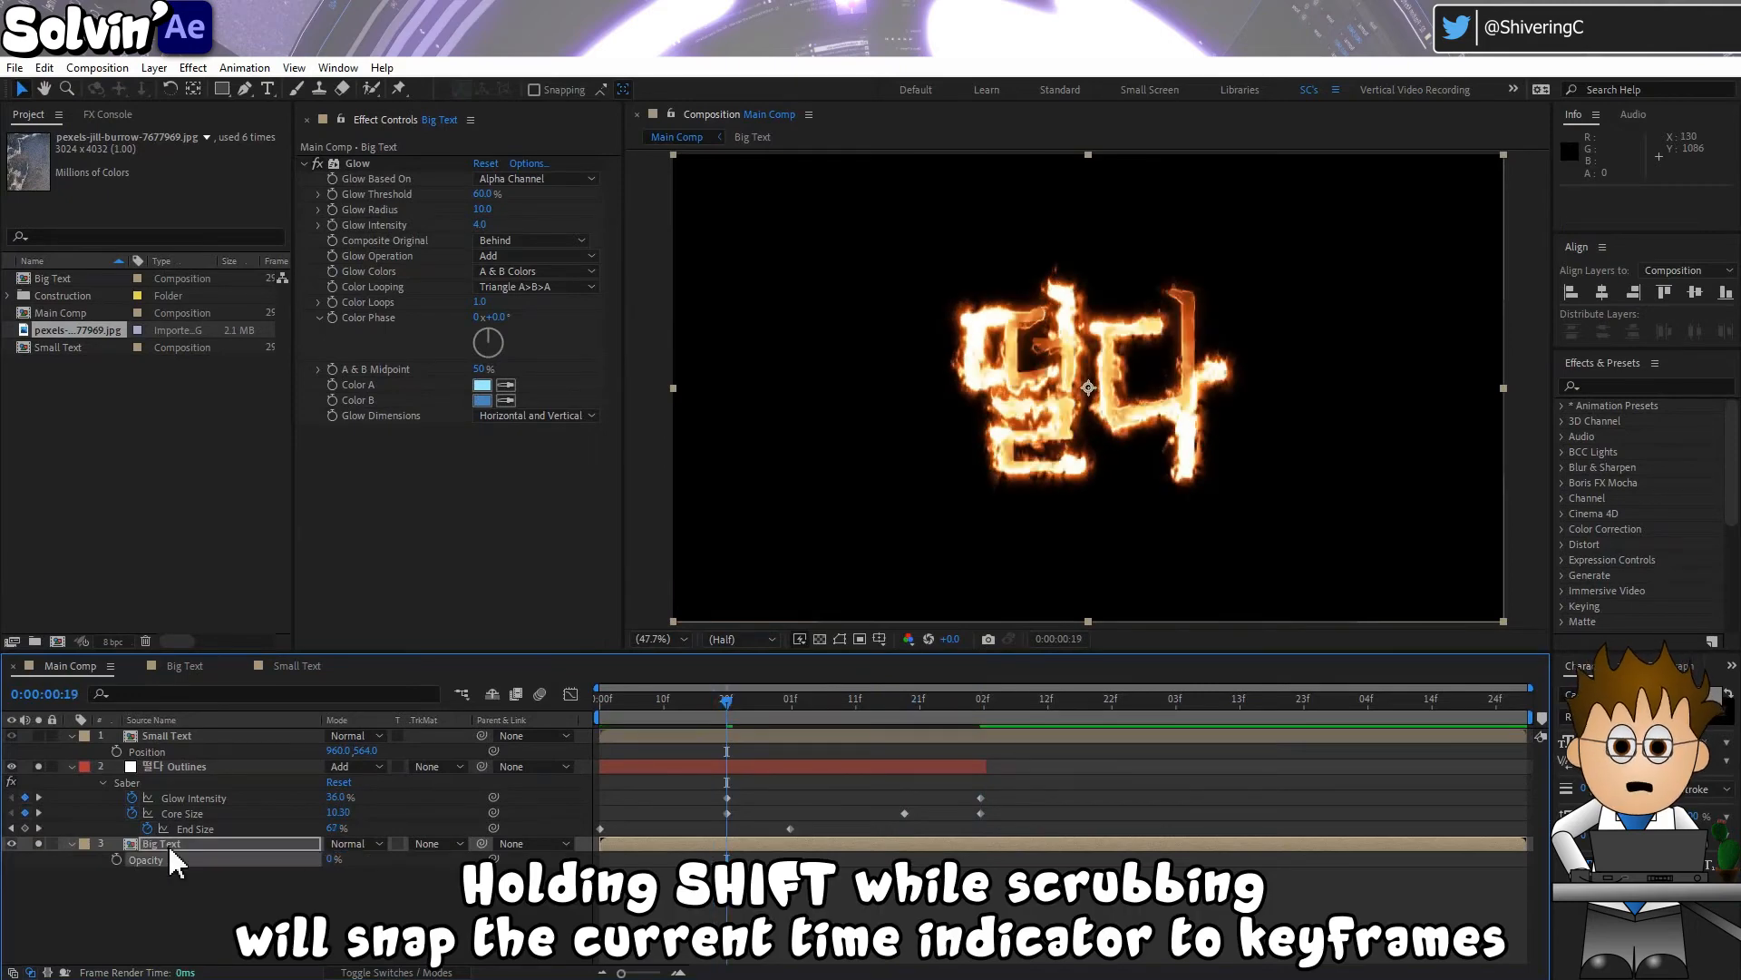
click(116, 859)
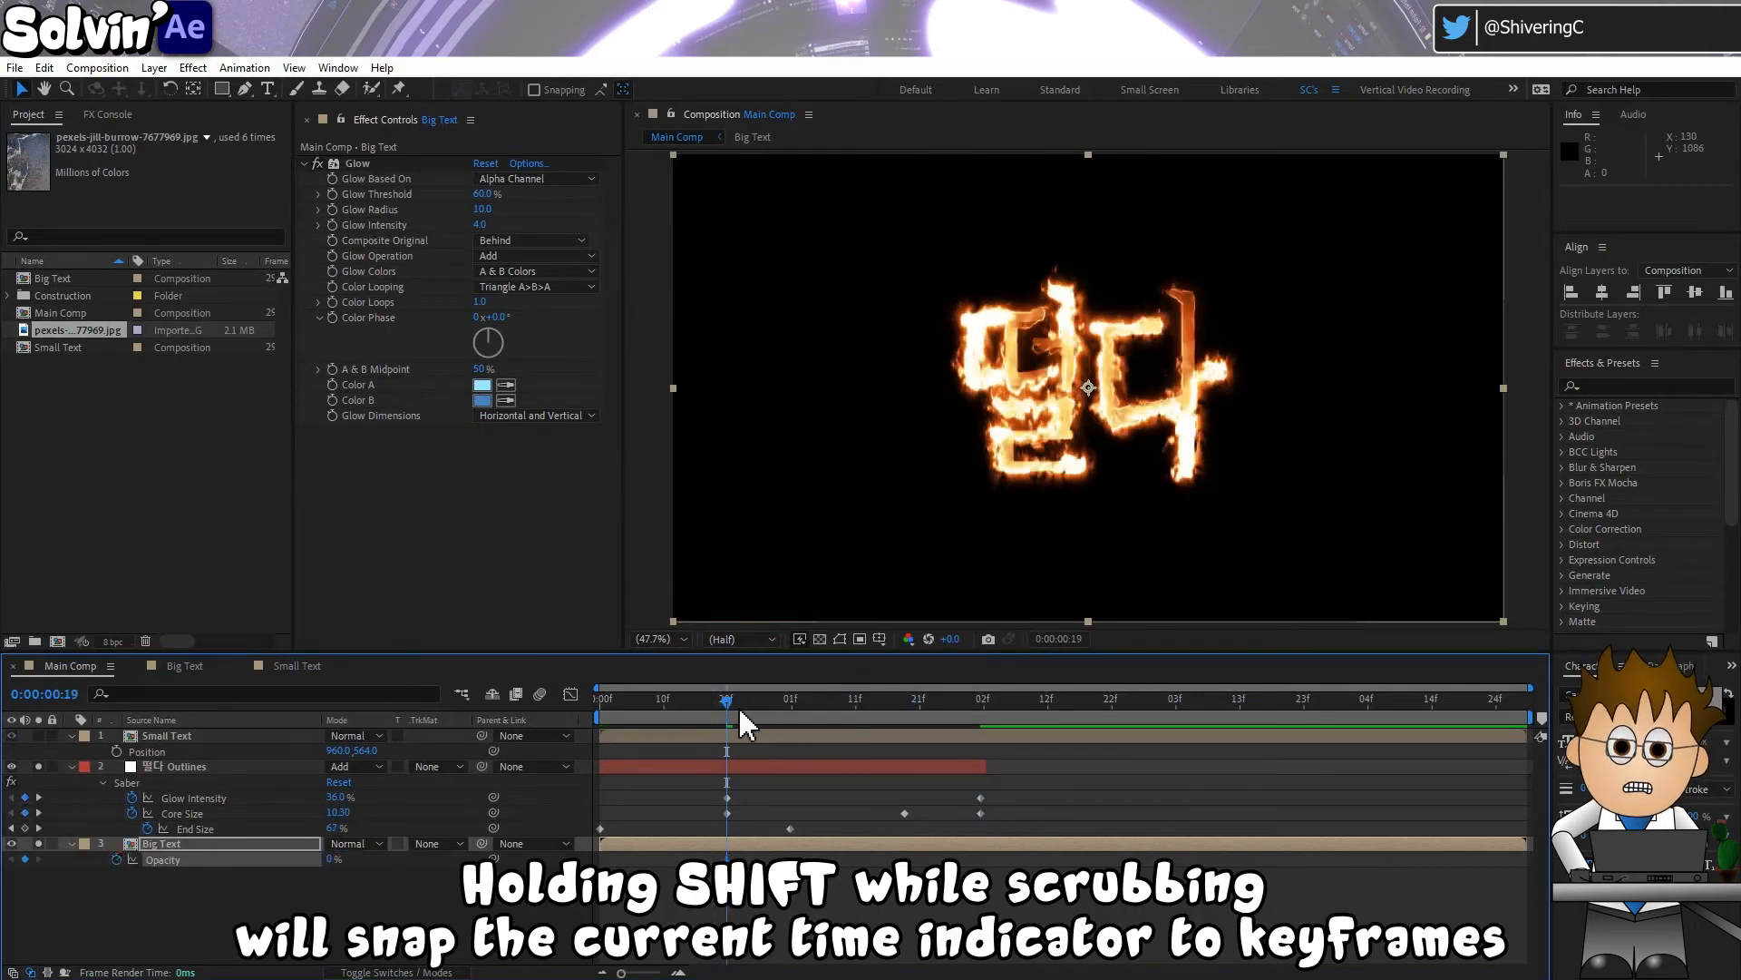
Keyframe the Big Text layer's Opacity at 100% at 0:00:01:19 and scrub back to check the fade
drag(733, 702, 911, 709)
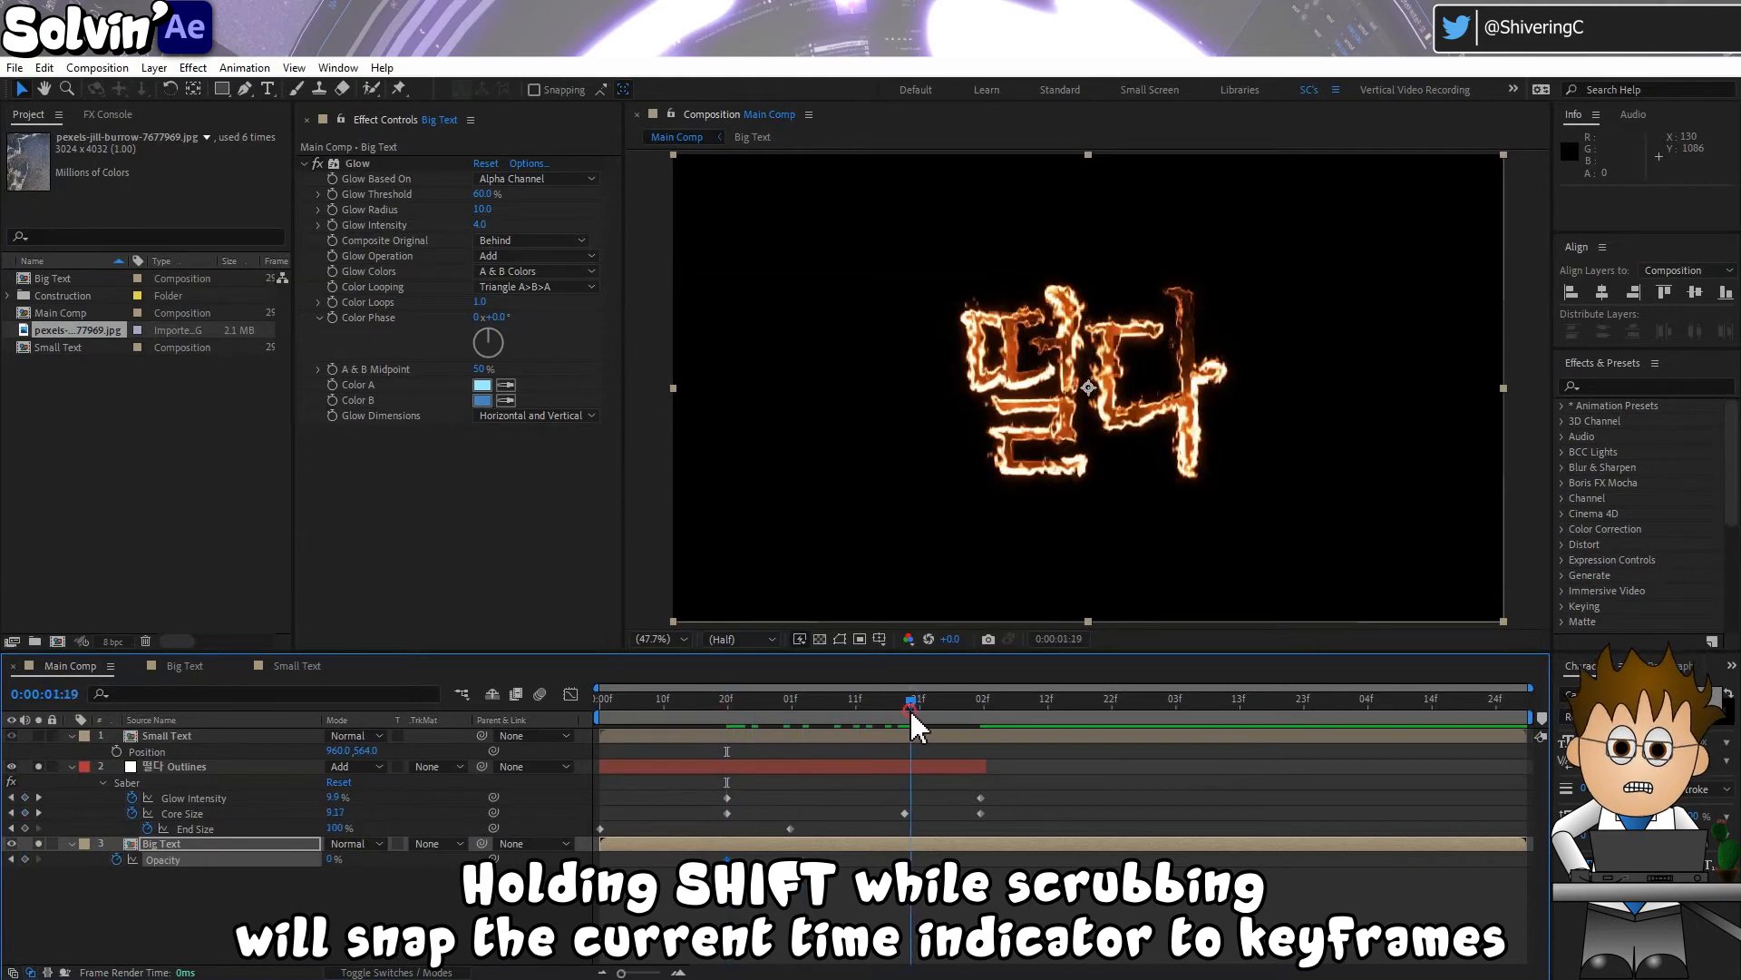
click(339, 859)
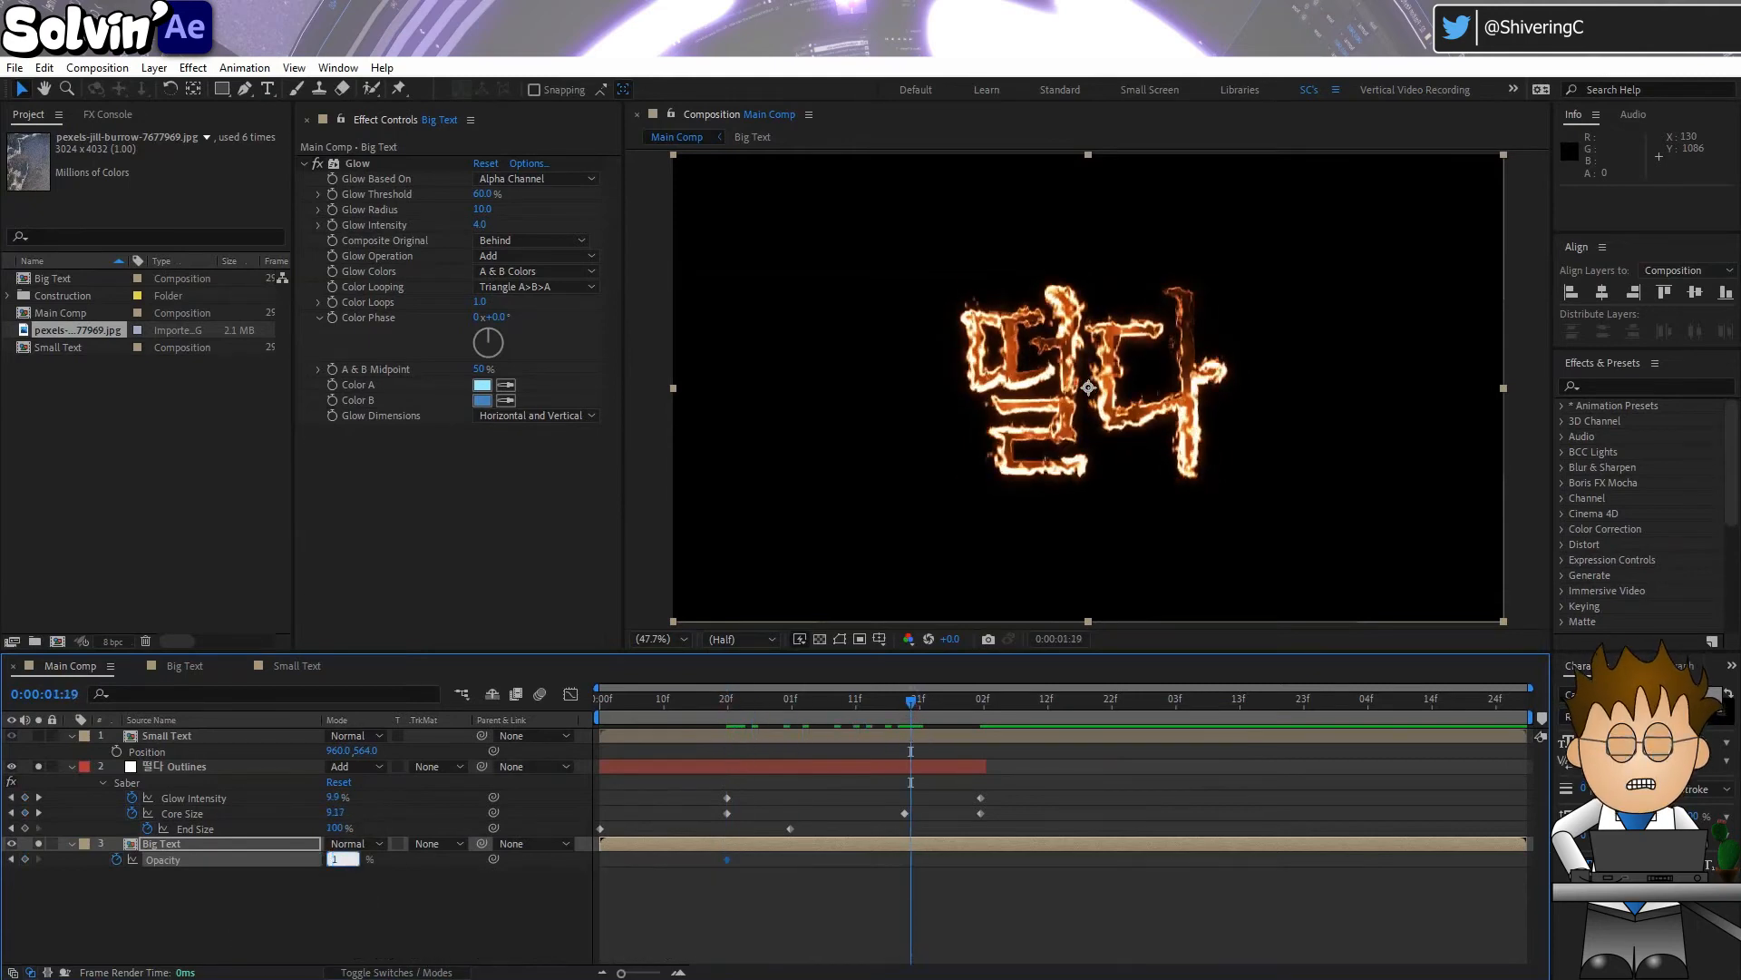
text(100)
key(Return)
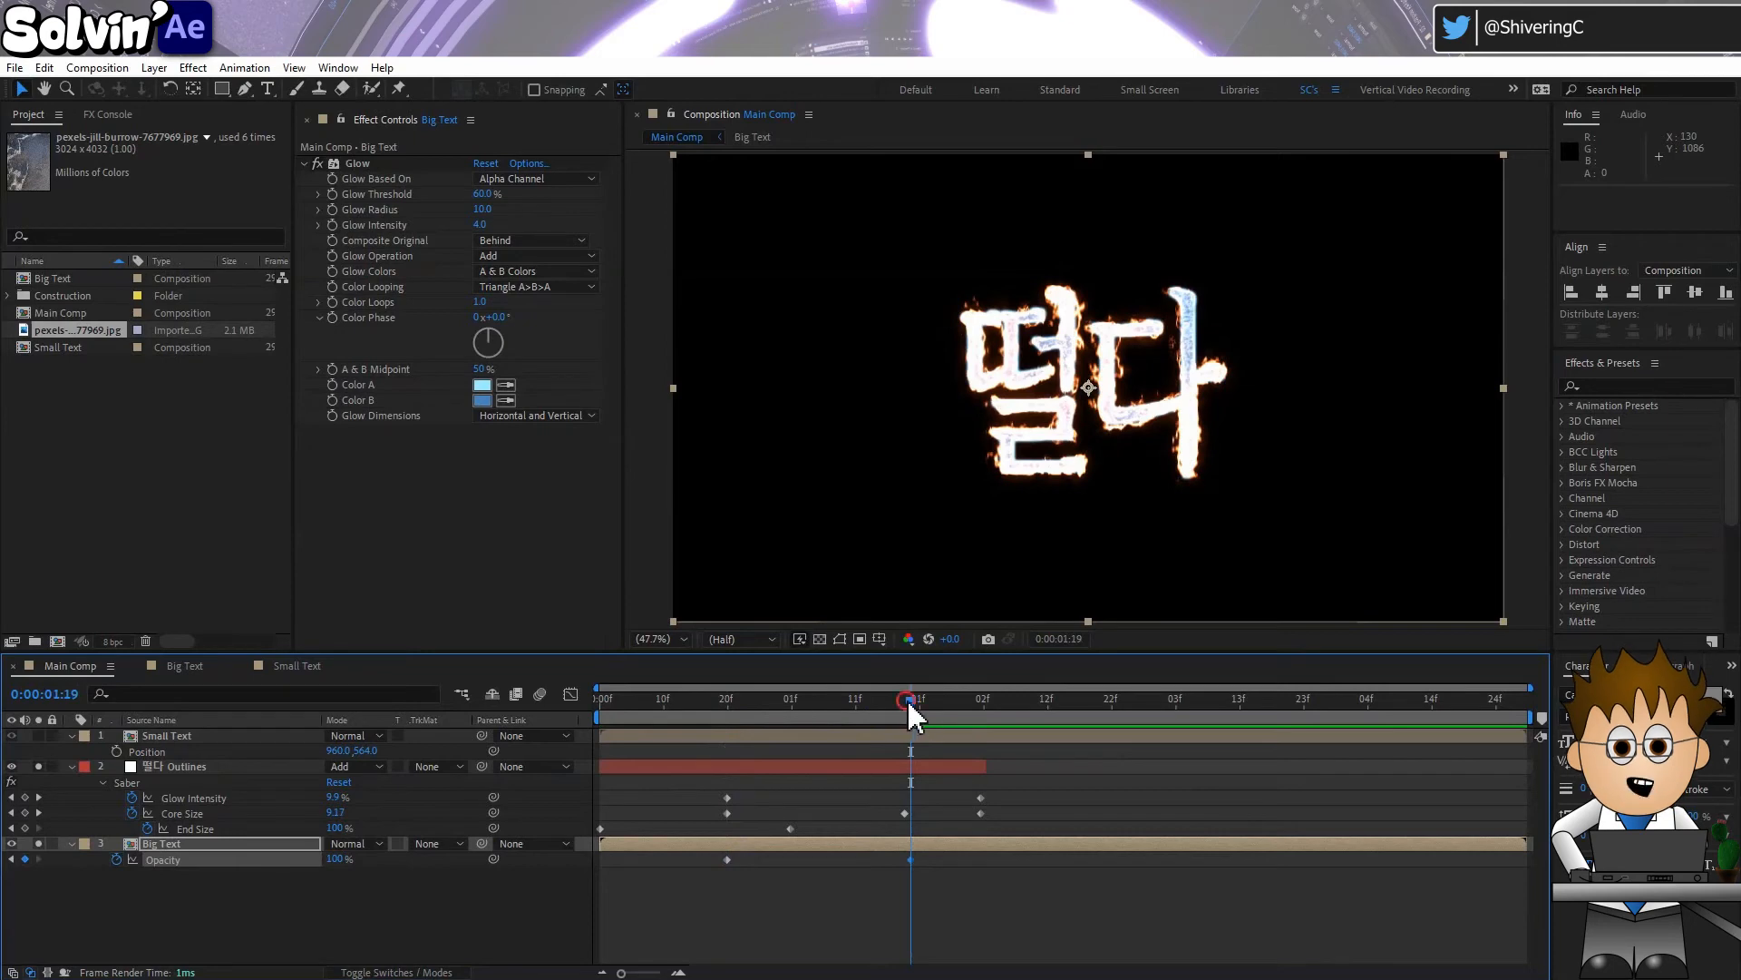
mouse_move(909, 704)
mouse_down()
mouse_move(1020, 704)
mouse_move(838, 717)
mouse_move(893, 723)
mouse_up()
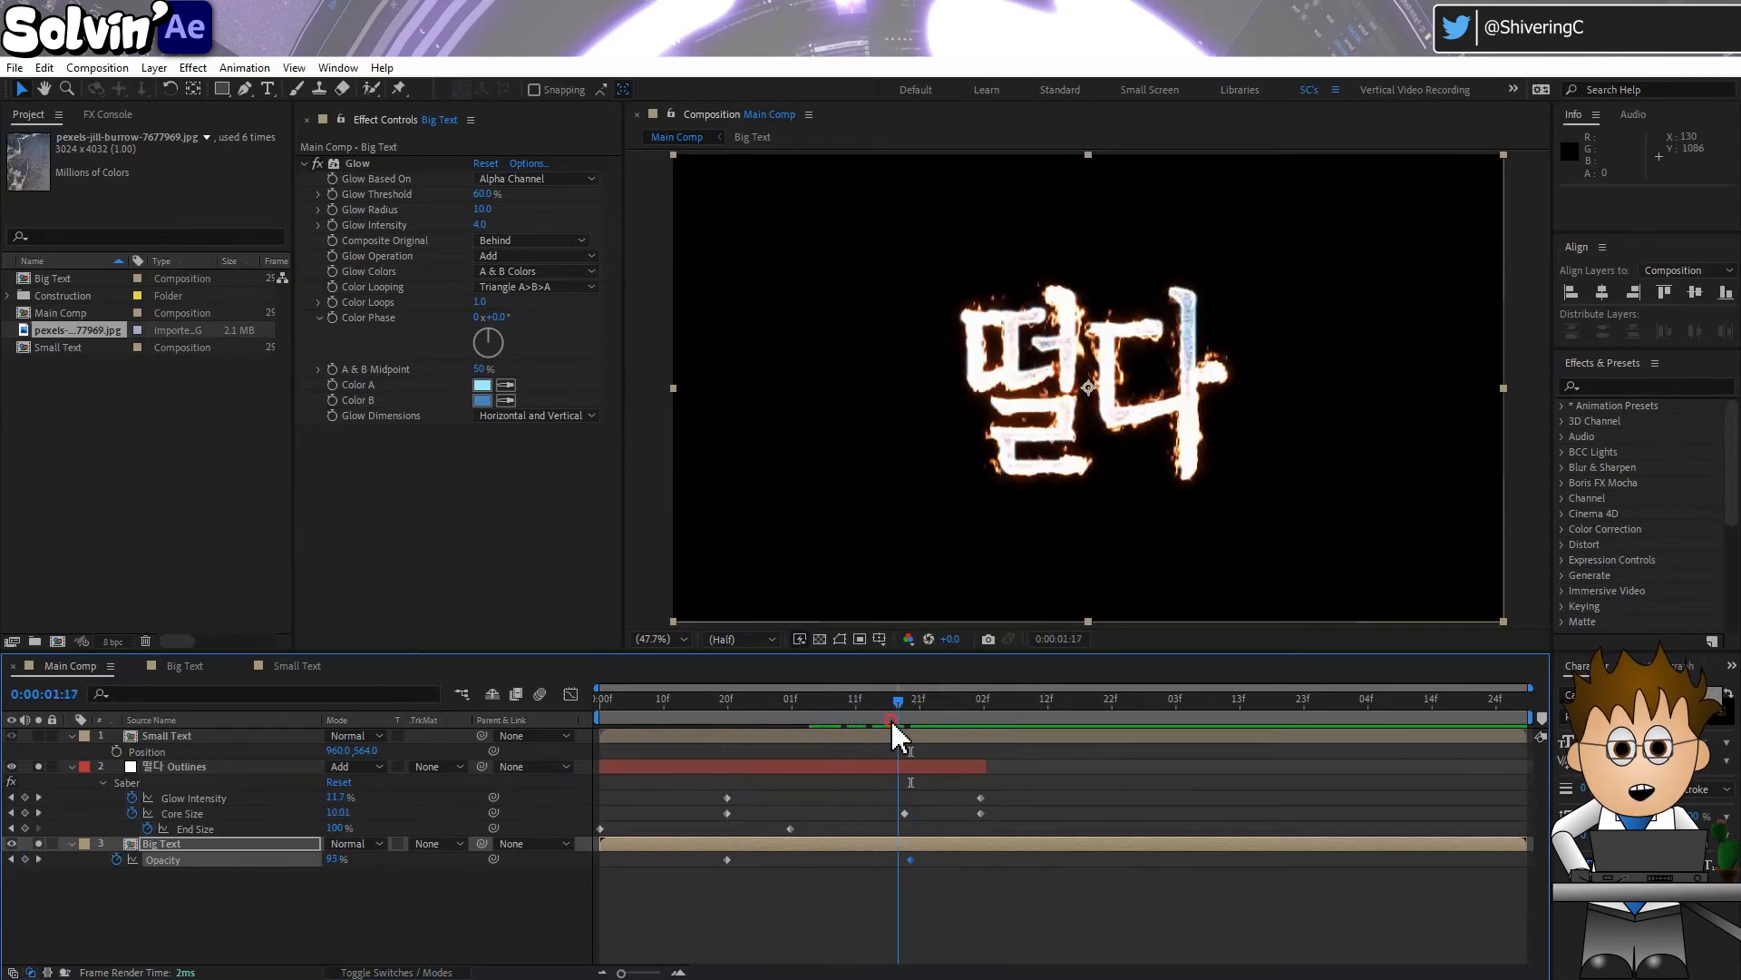
Add the Simple Choker effect to the Big Text layer and start Choke Matte keyframes at 0:00:04:03
click(195, 69)
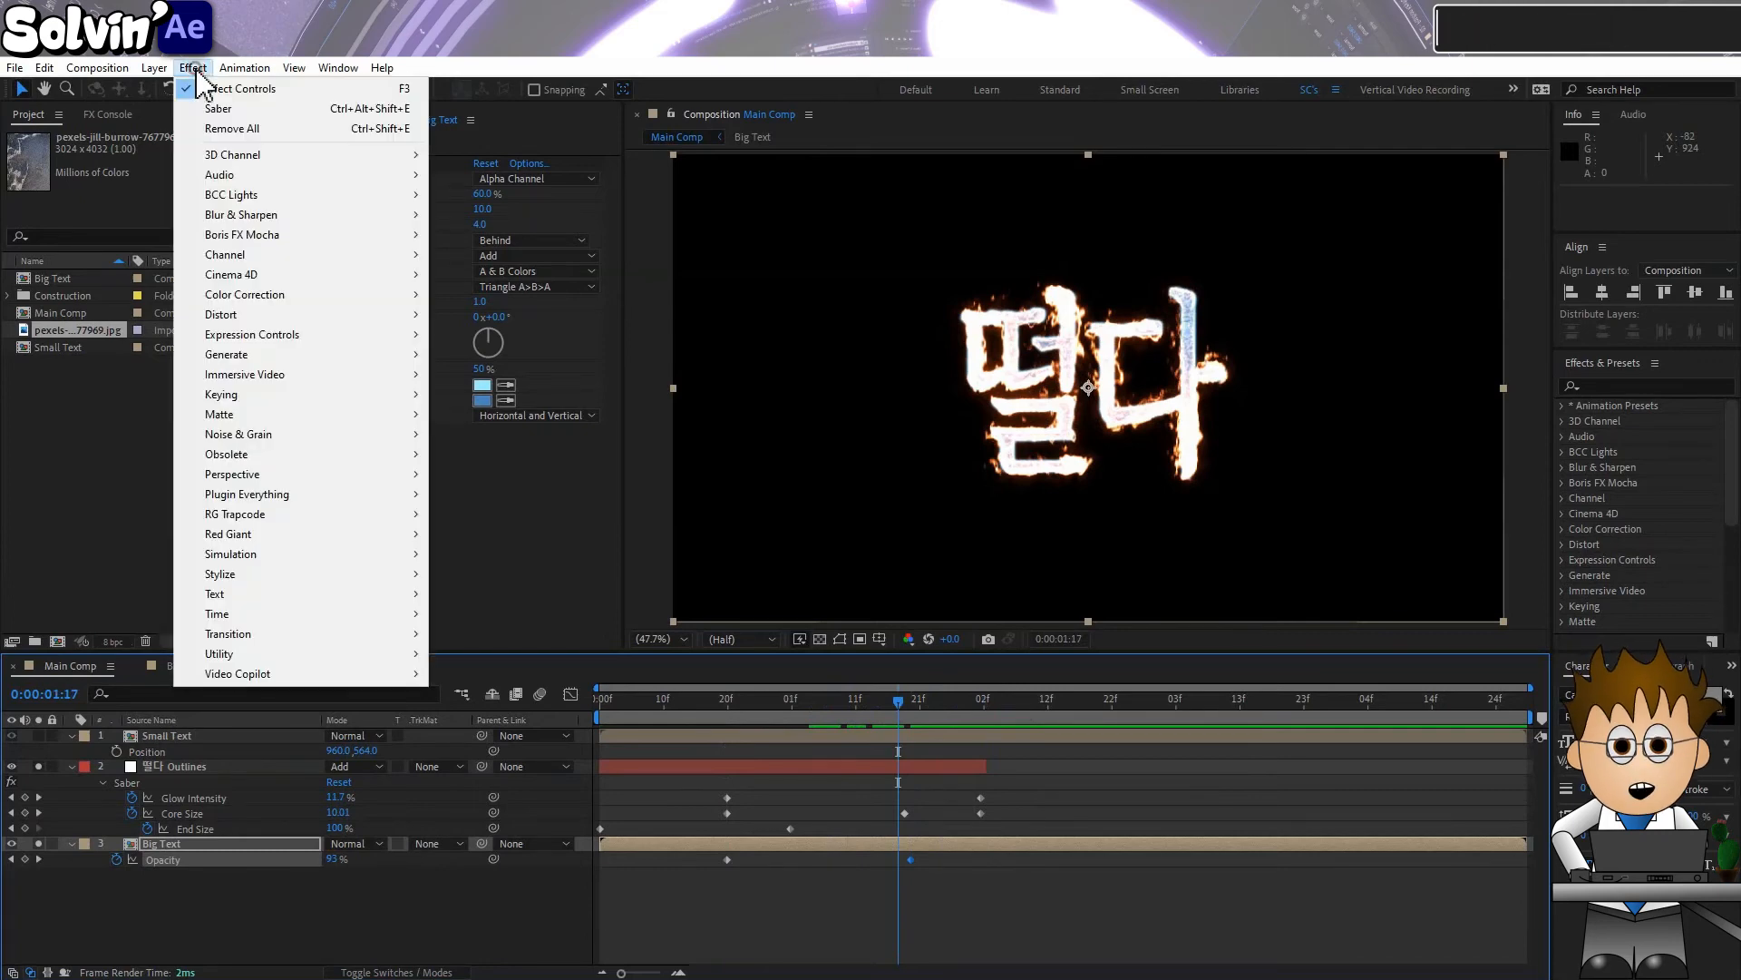
mouse_move(299, 414)
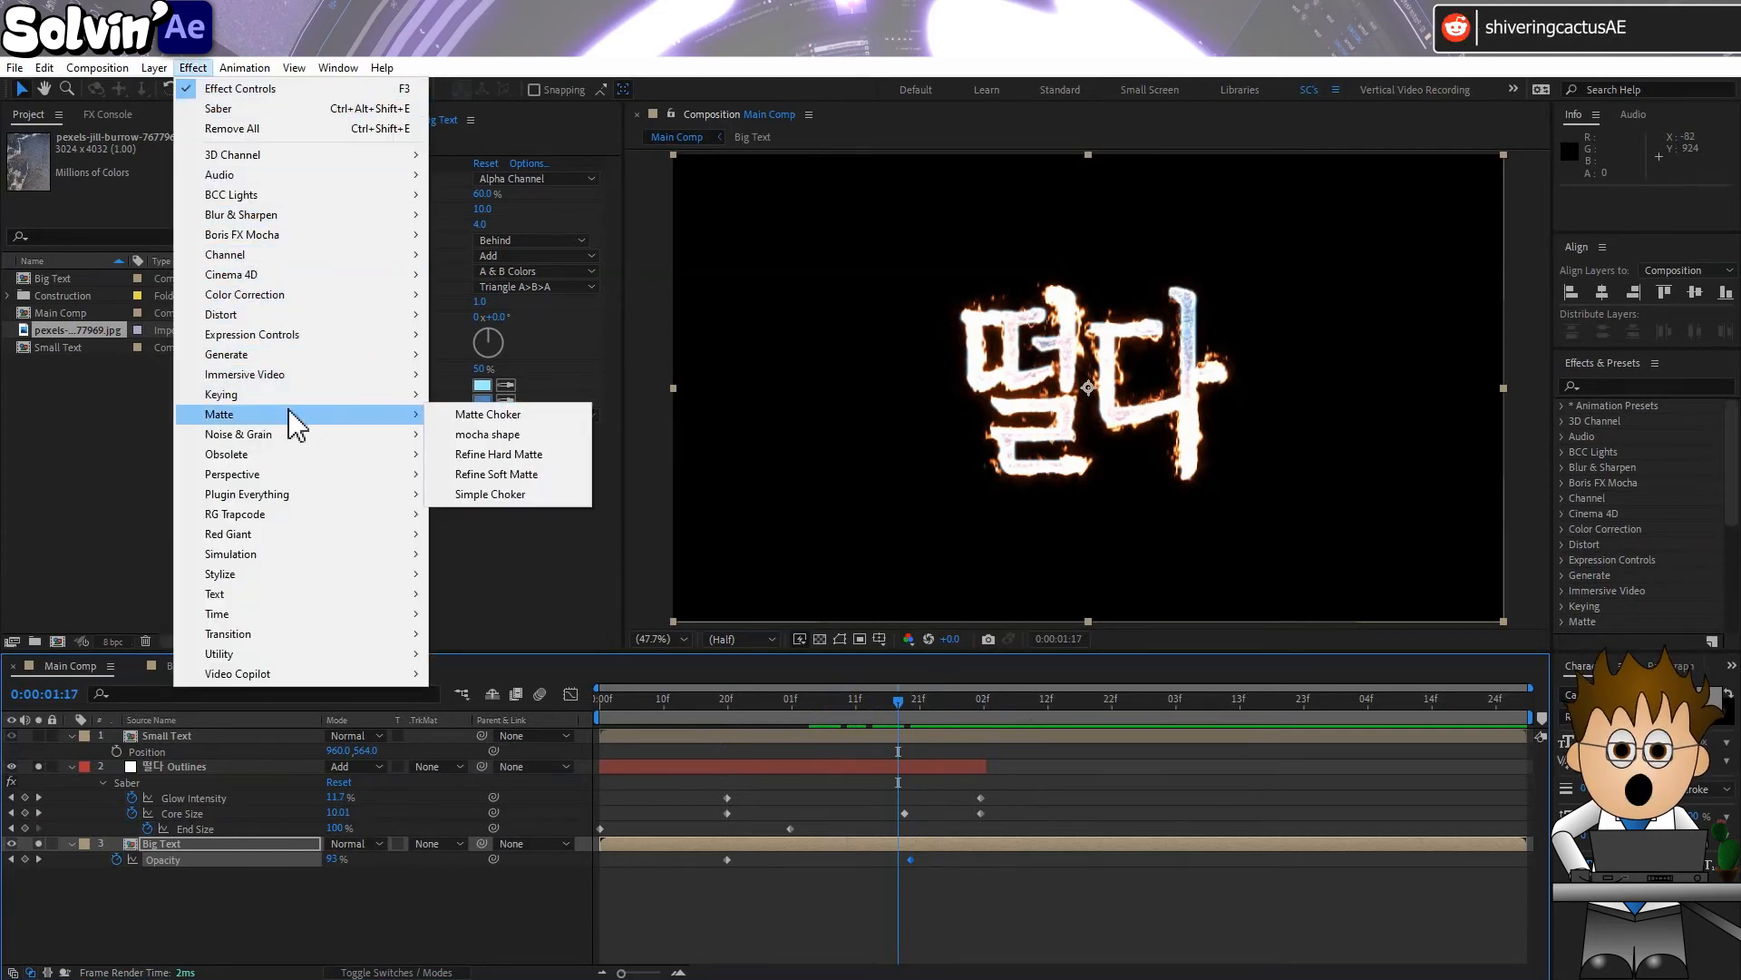
click(508, 494)
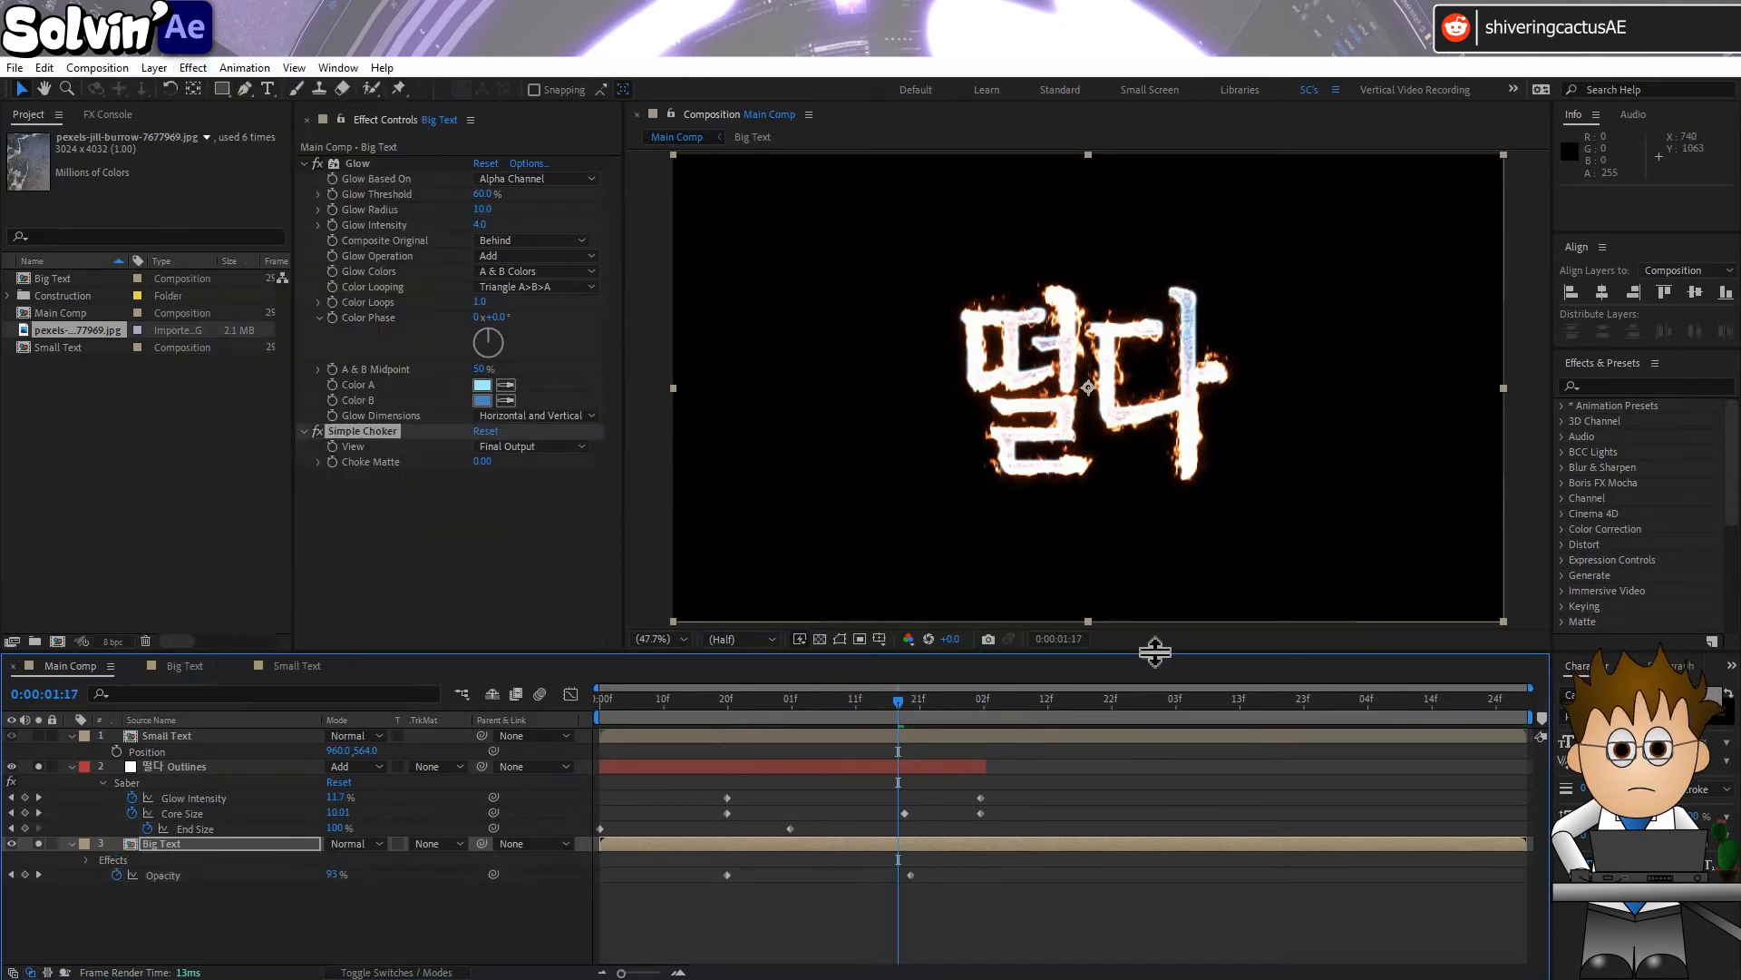
click(1362, 701)
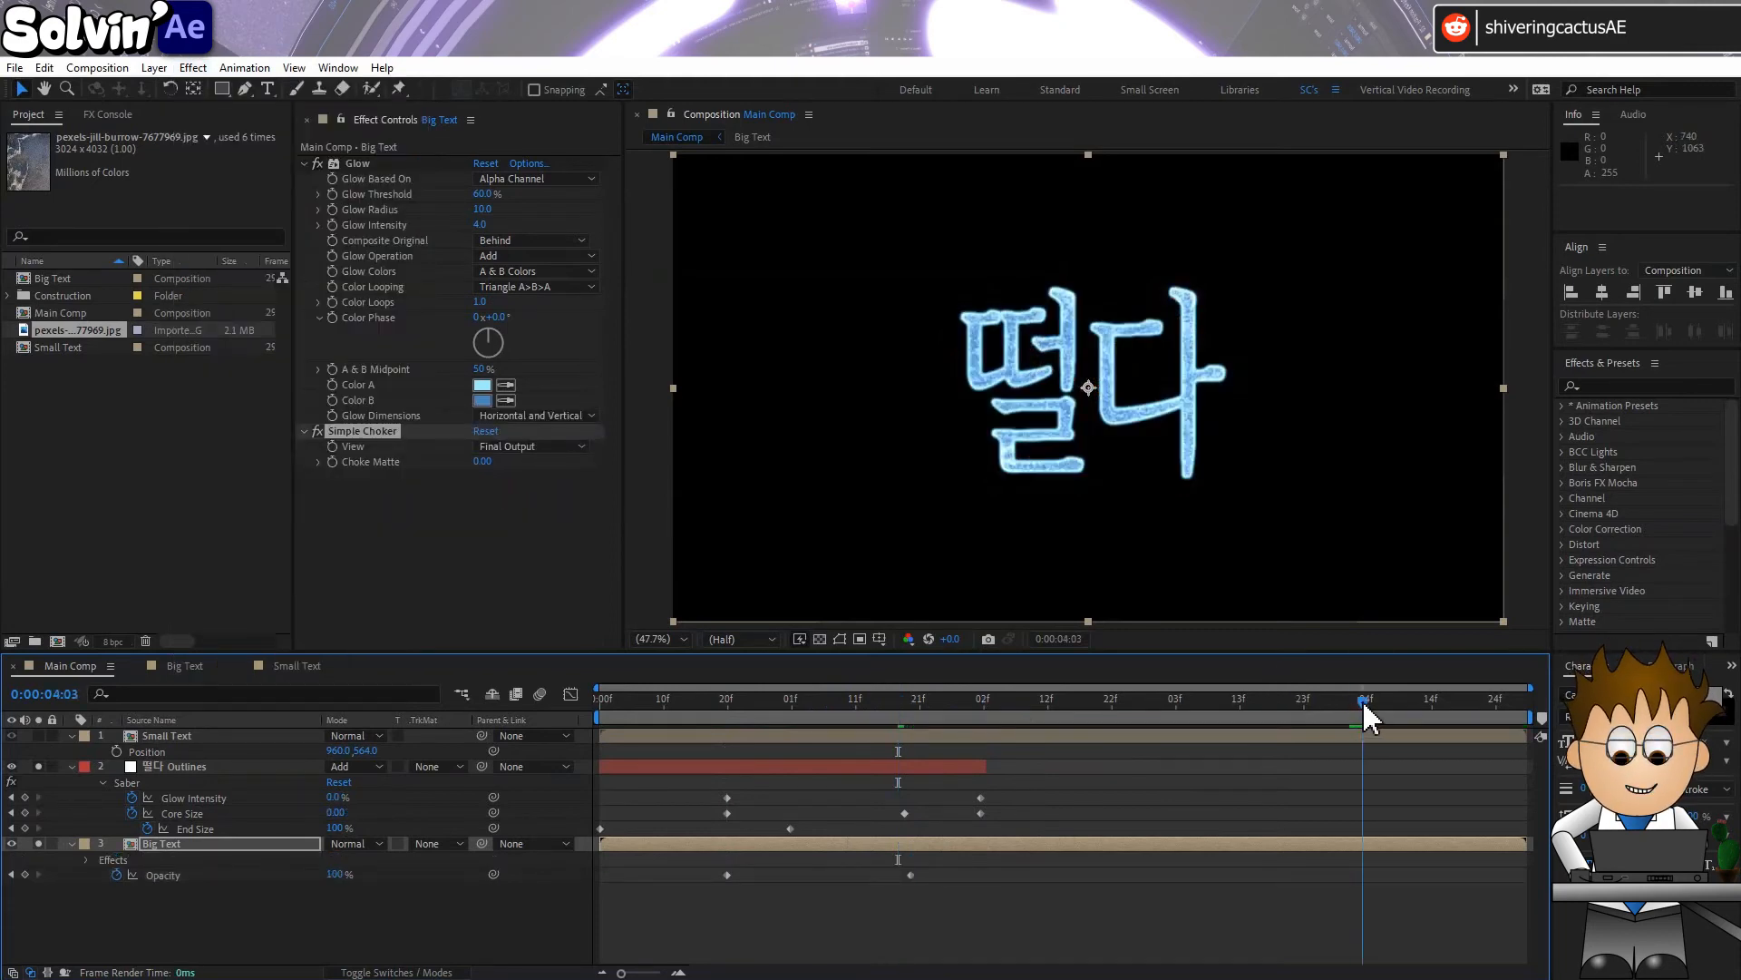
click(332, 462)
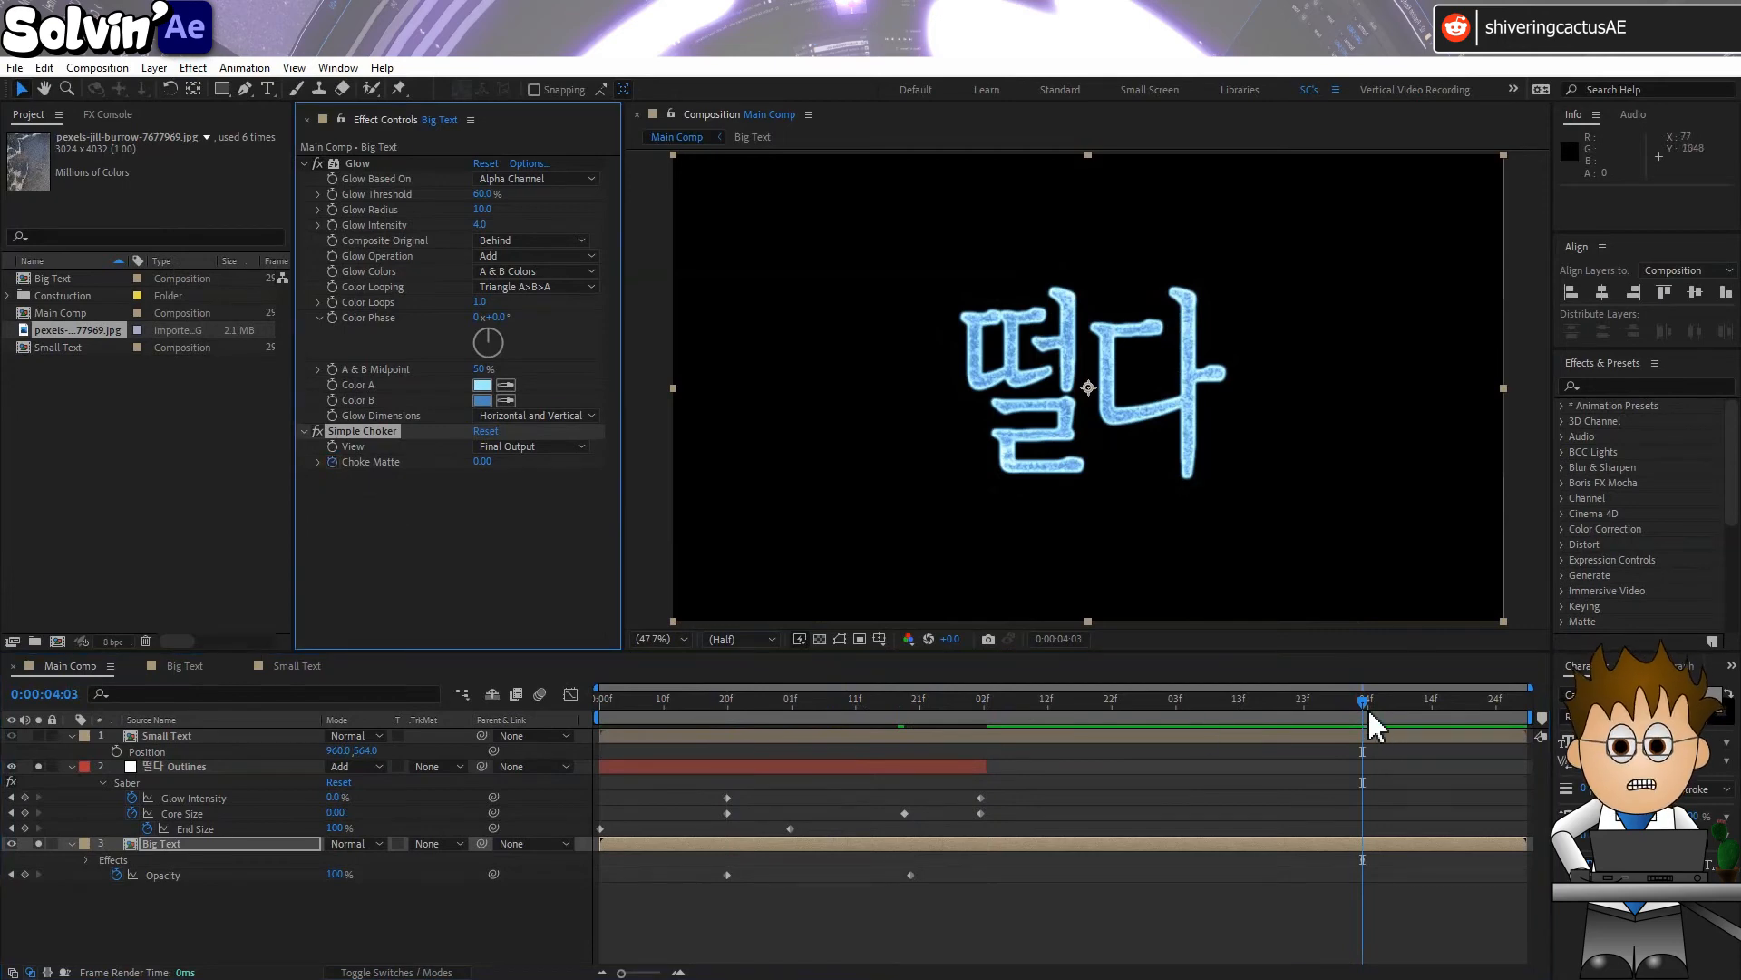
Keyframe the Big Text layer's Choke Matte at 100 on the final frame, 0:00:04:27
drag(1368, 704, 1533, 704)
drag(485, 470, 1178, 493)
drag(486, 462, 952, 498)
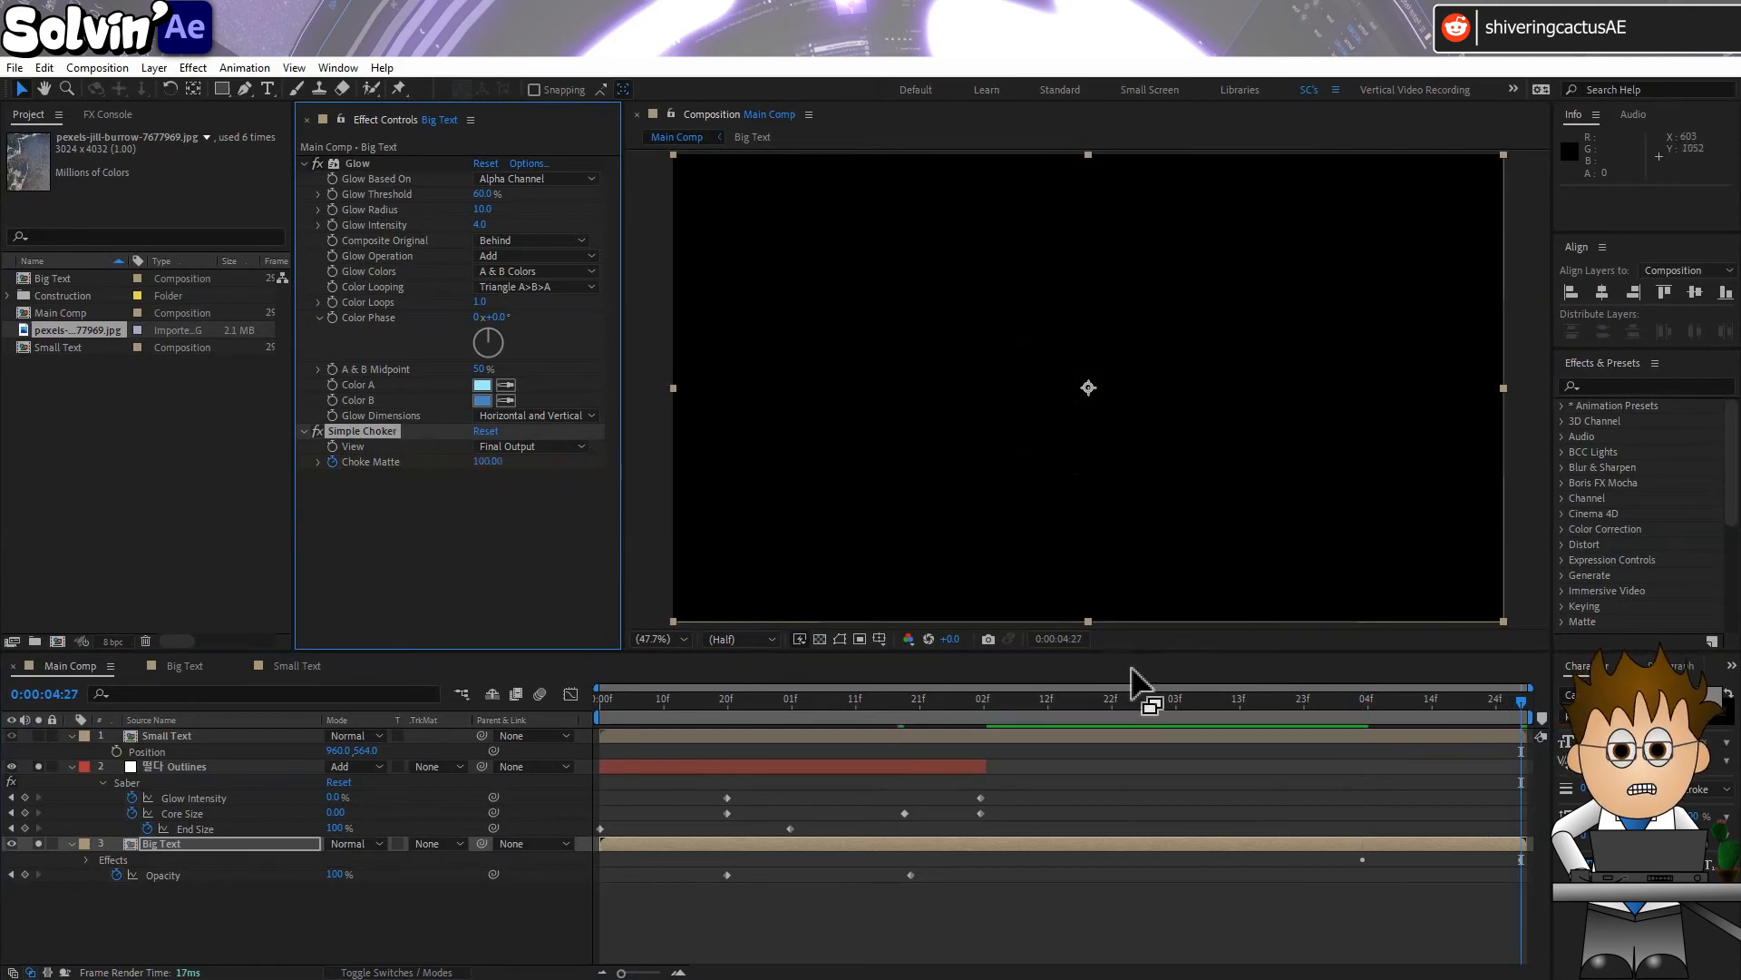
Move the Simple Choker effect above Glow on the Big Text layer and scrub through the choke animation
drag(1131, 695, 1426, 708)
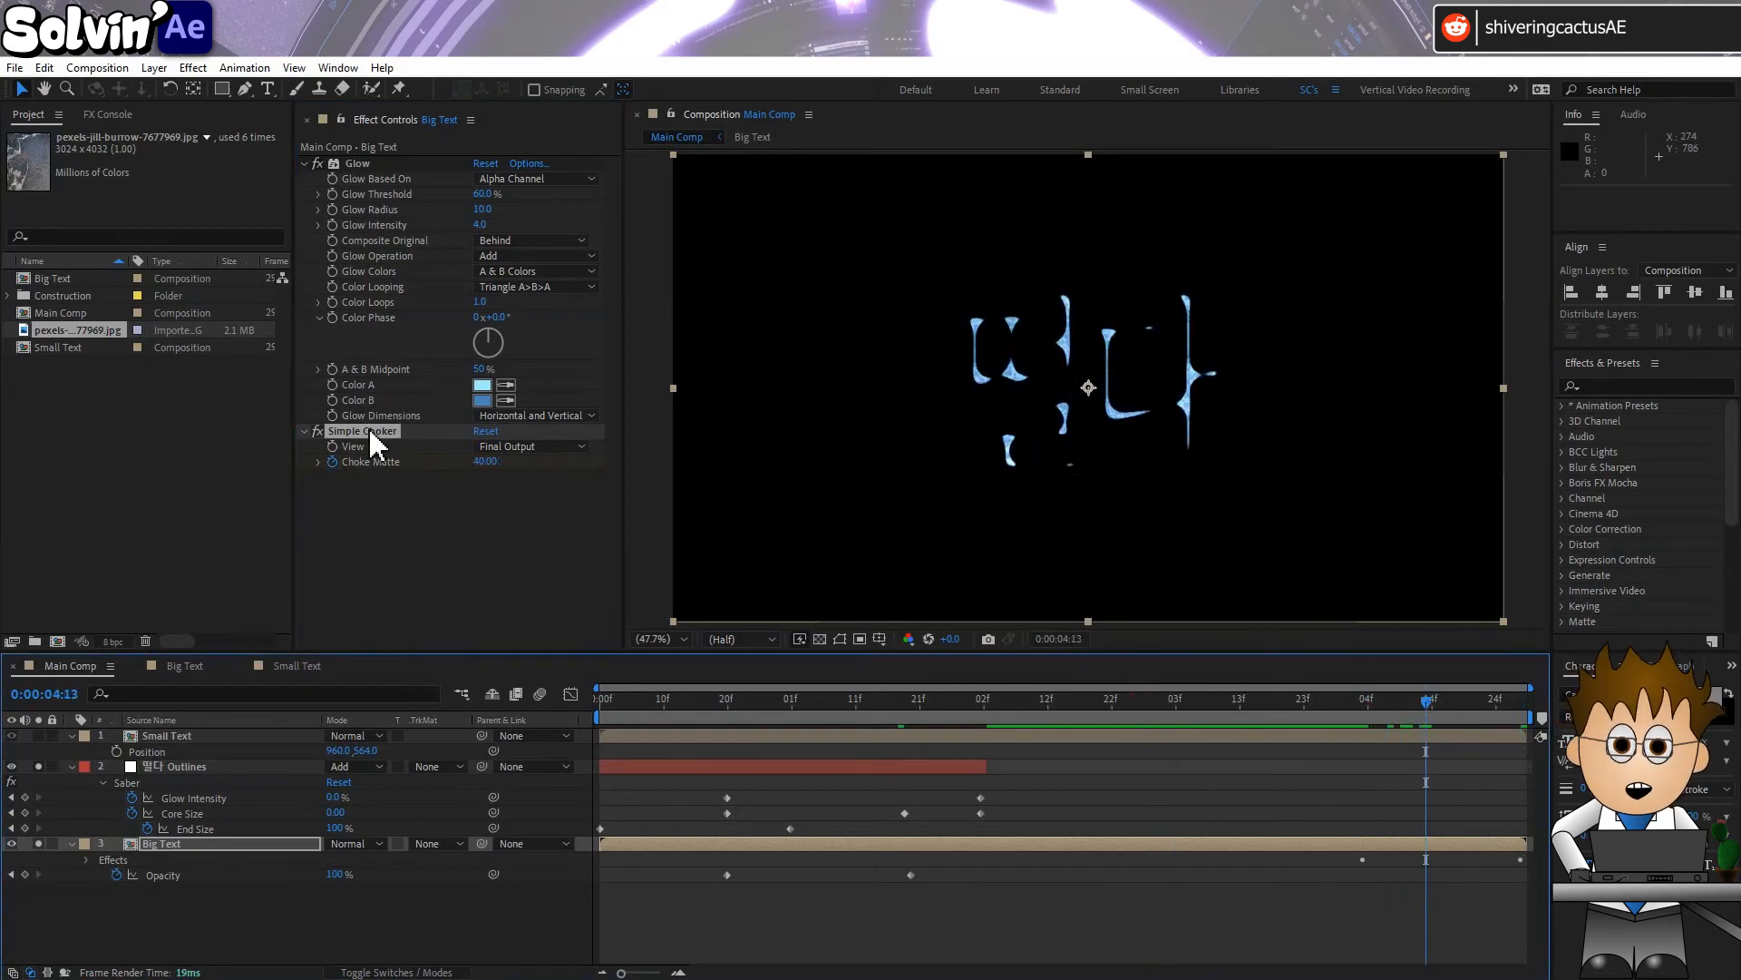
drag(369, 430, 379, 155)
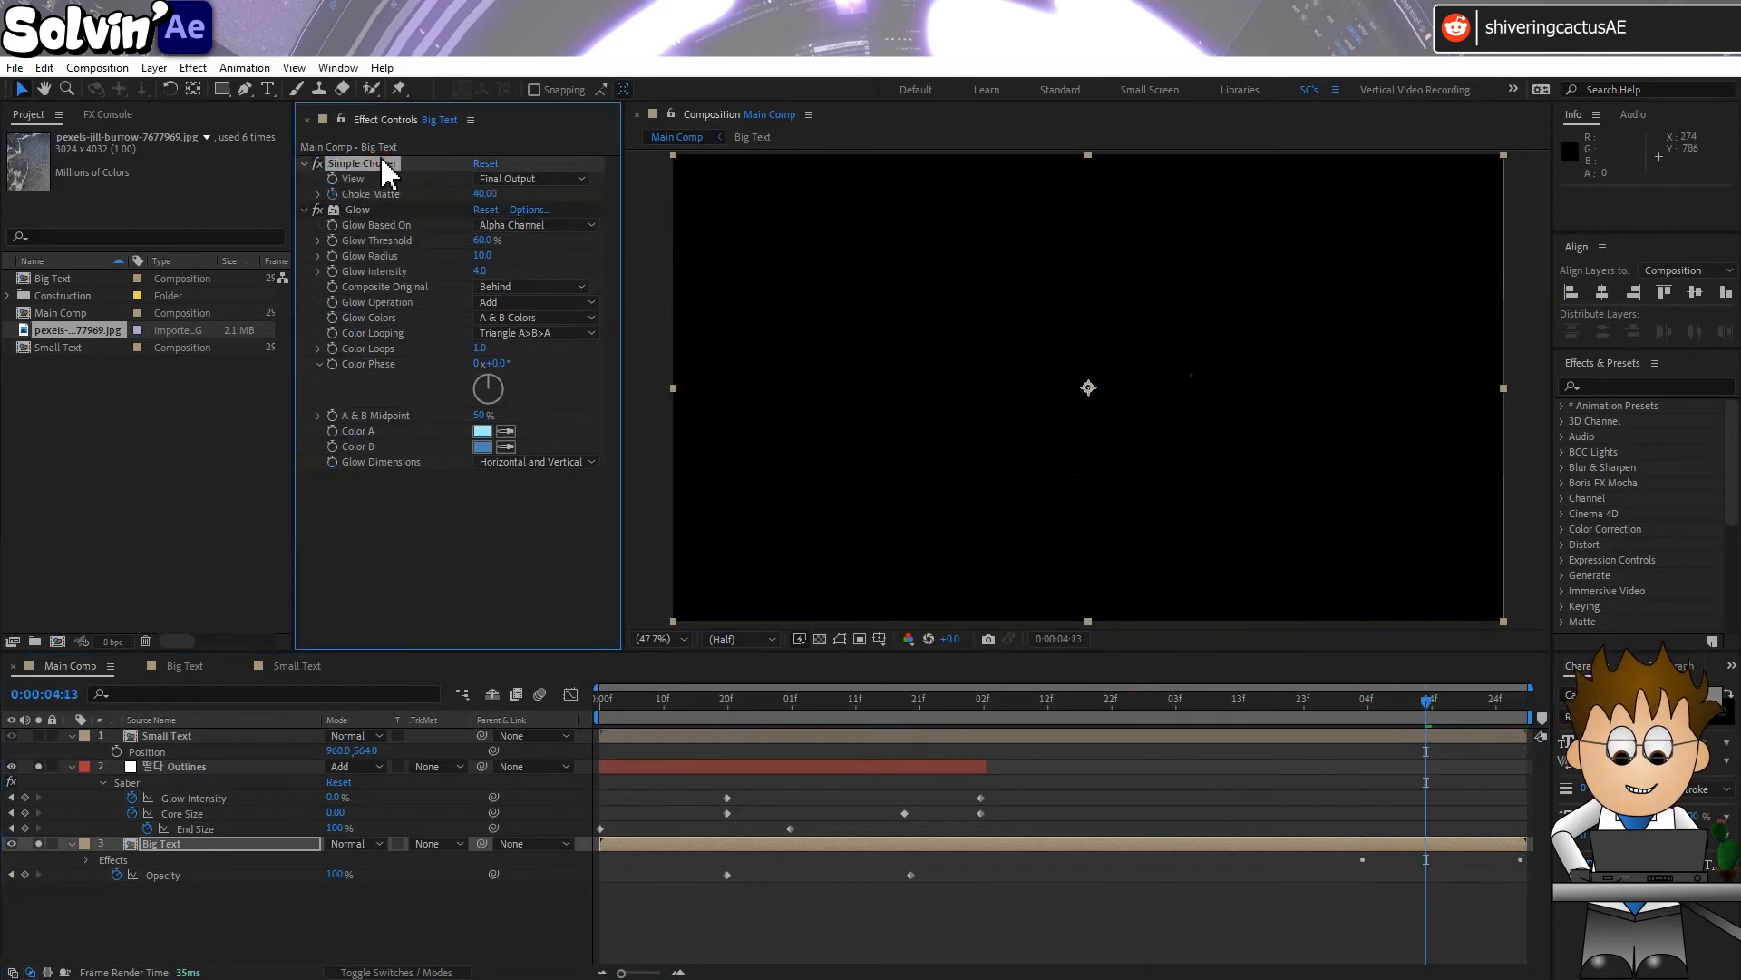
drag(1421, 717, 1384, 714)
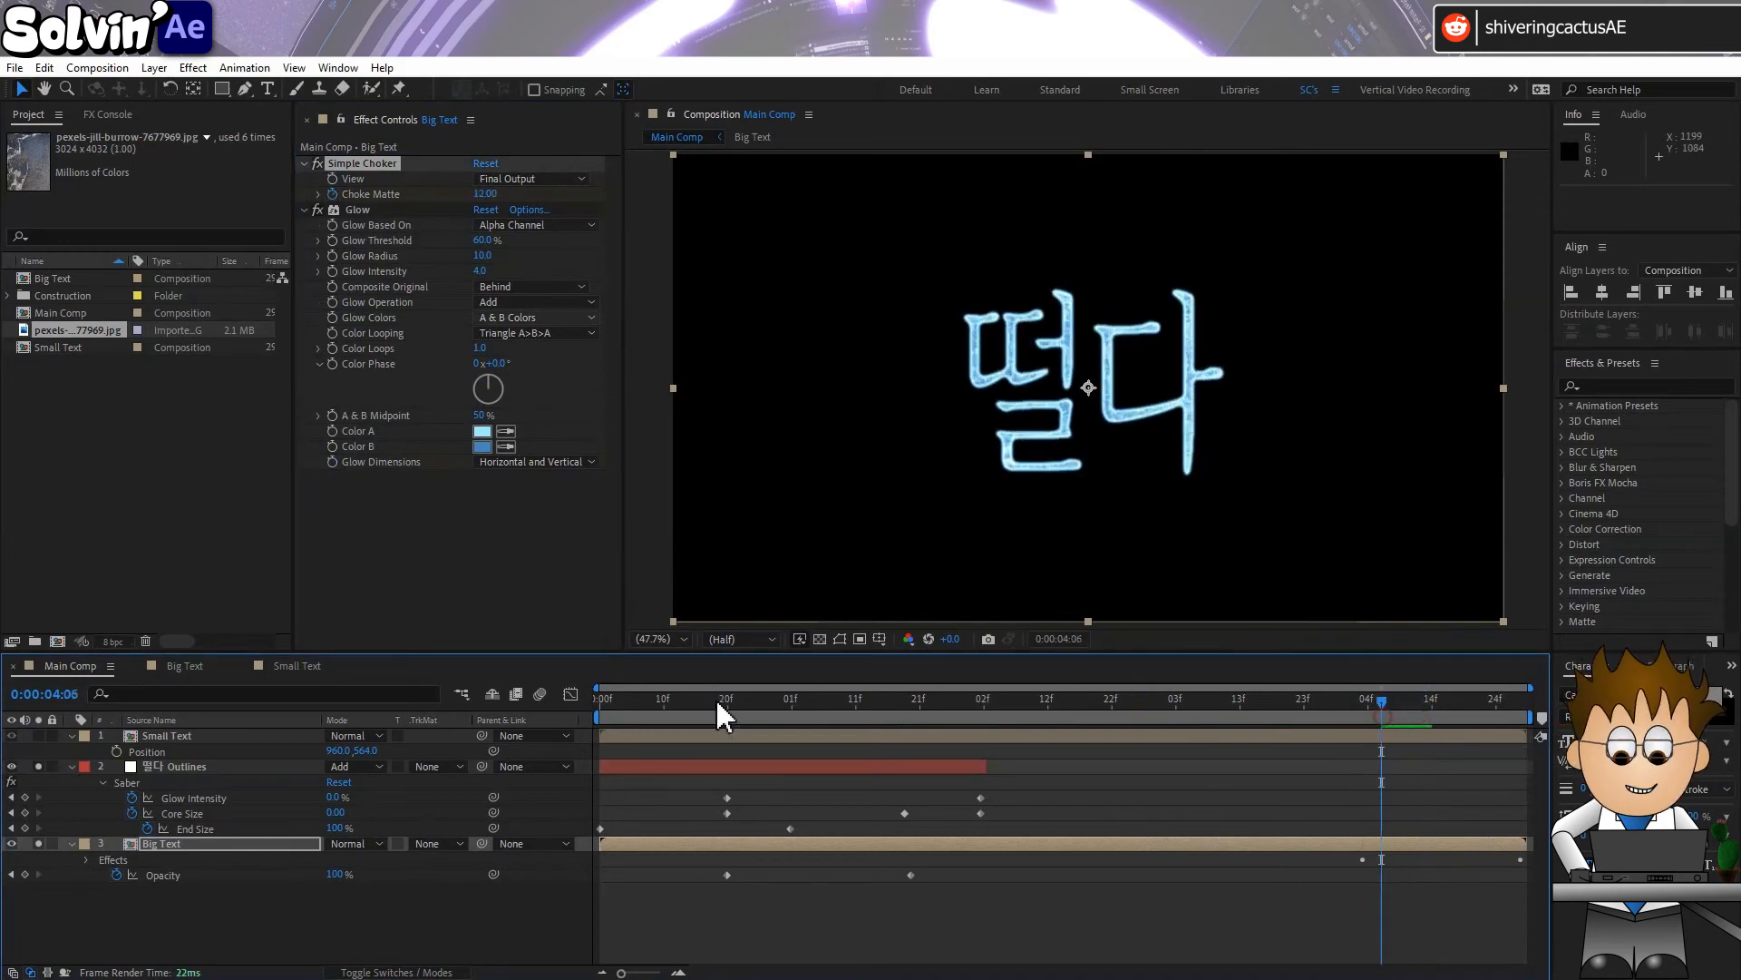
Unsolo the layers and reveal Big Text's keyframes, moving to its first Choke Matte keyframe at 0:00:04:03
click(38, 844)
click(167, 842)
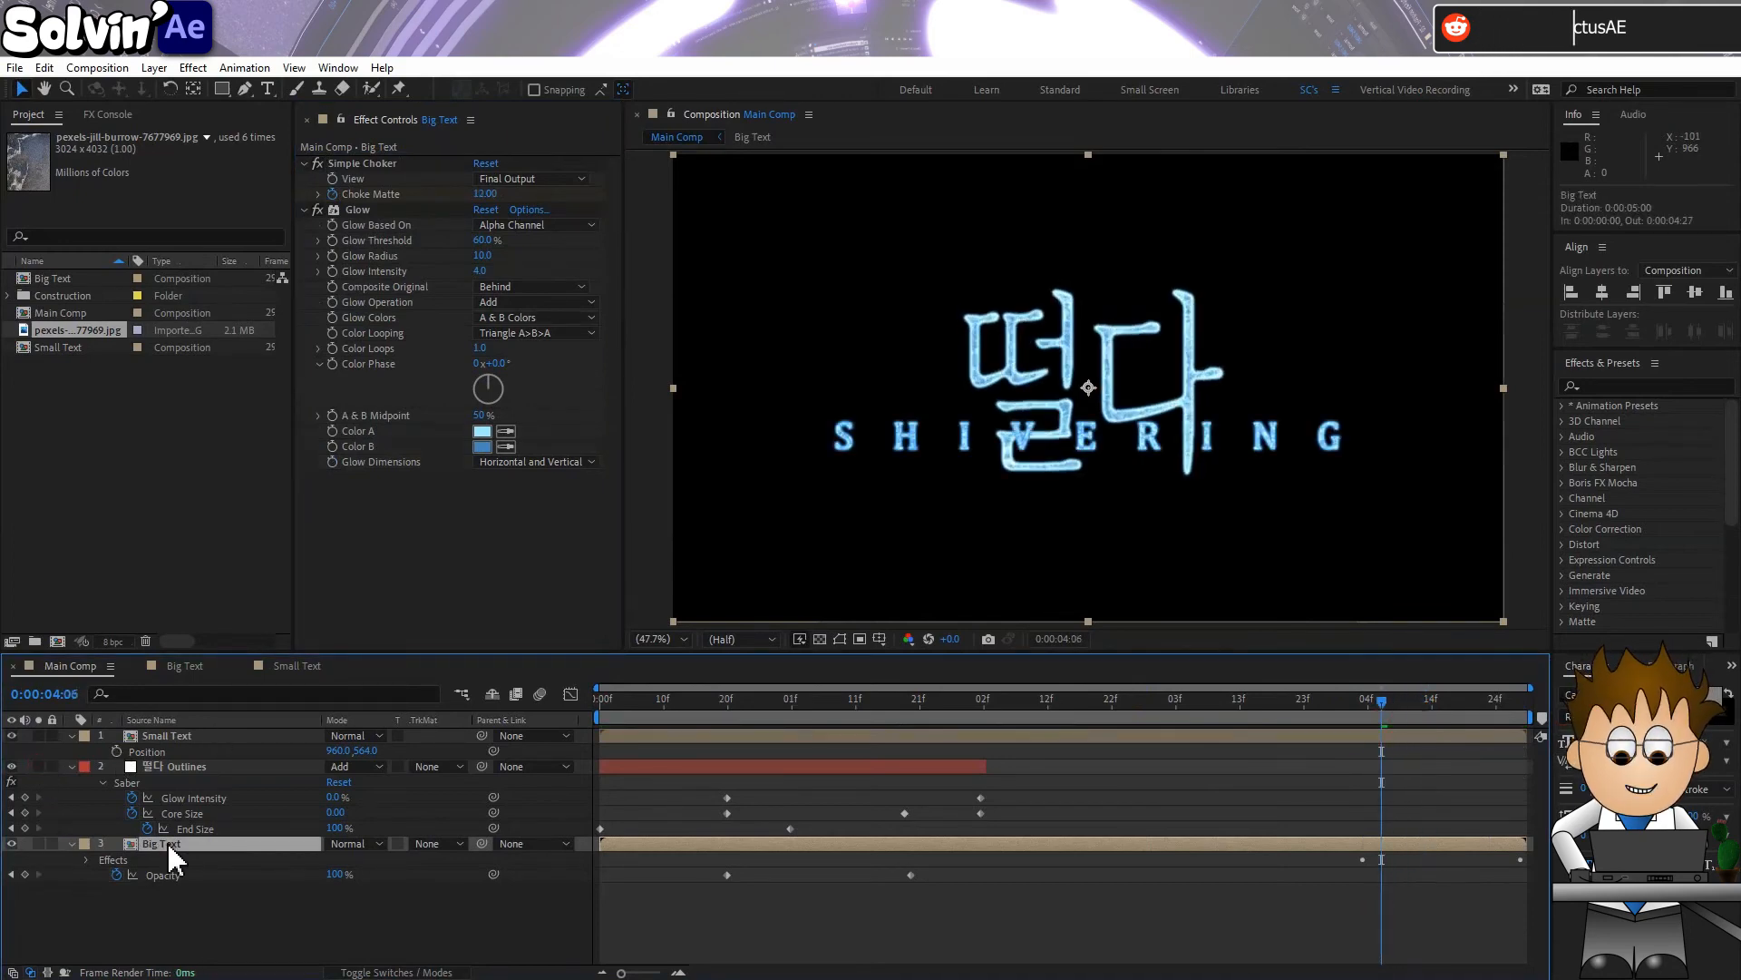
key(u)
click(10, 874)
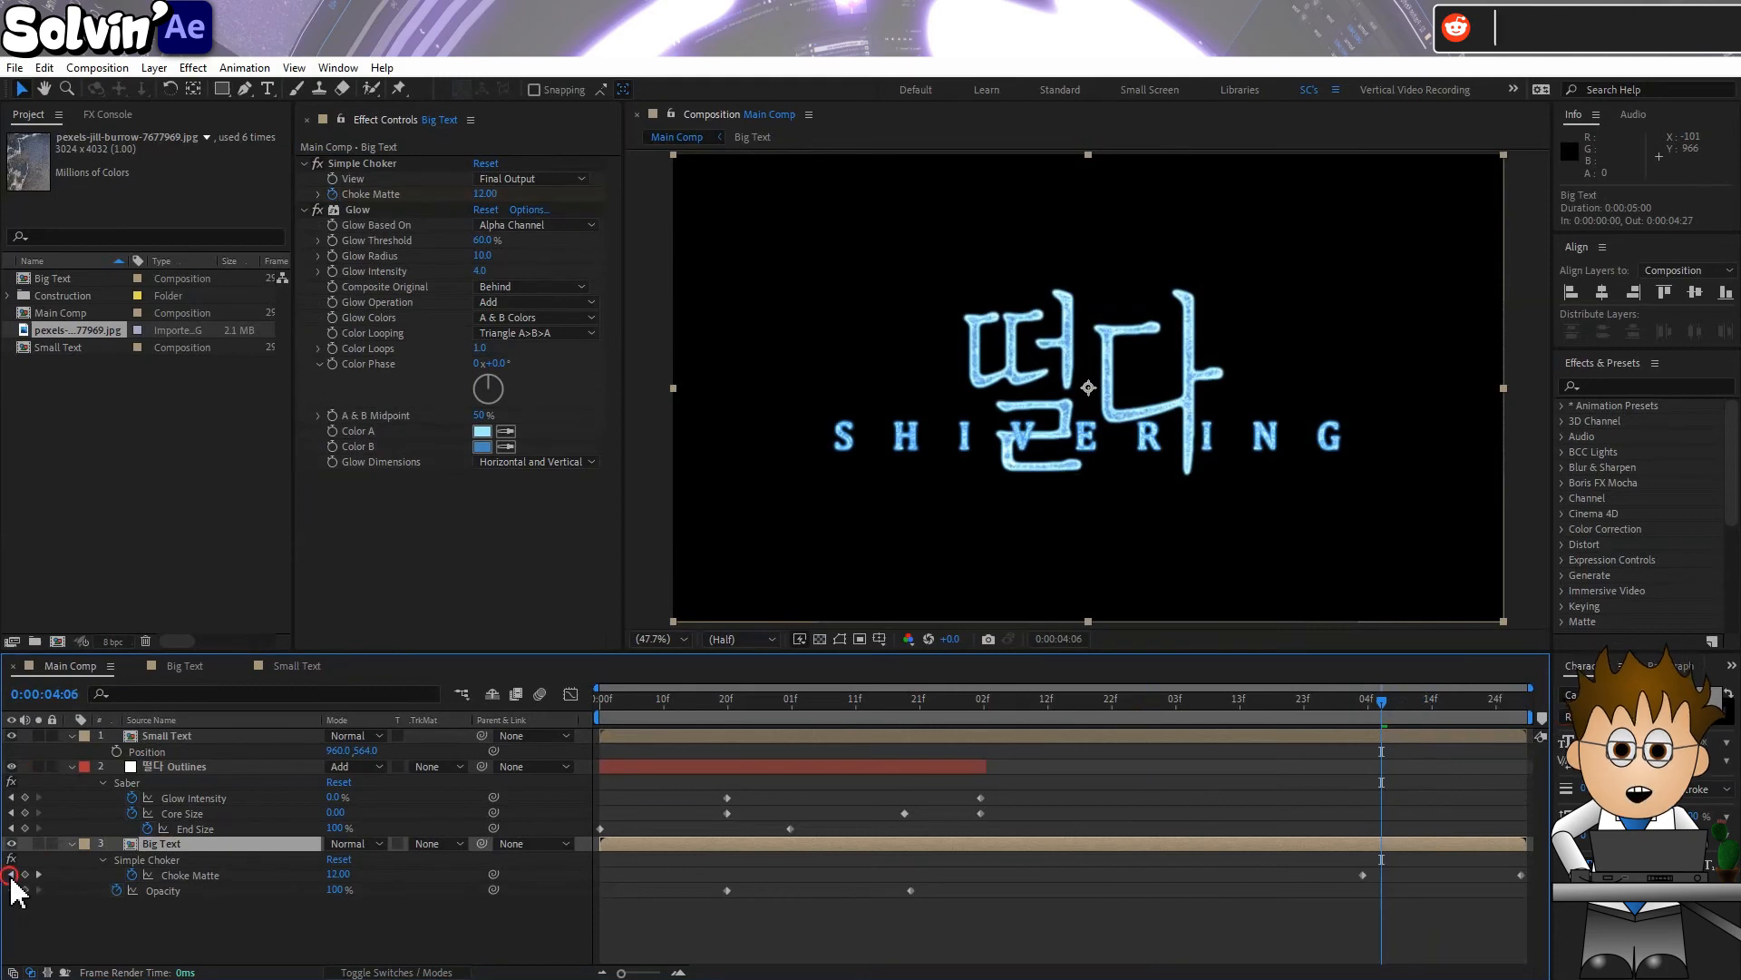
Add the Simple Choker effect to the Small Text layer with a Choke Matte keyframe at 0:00:04:03
click(167, 736)
click(195, 68)
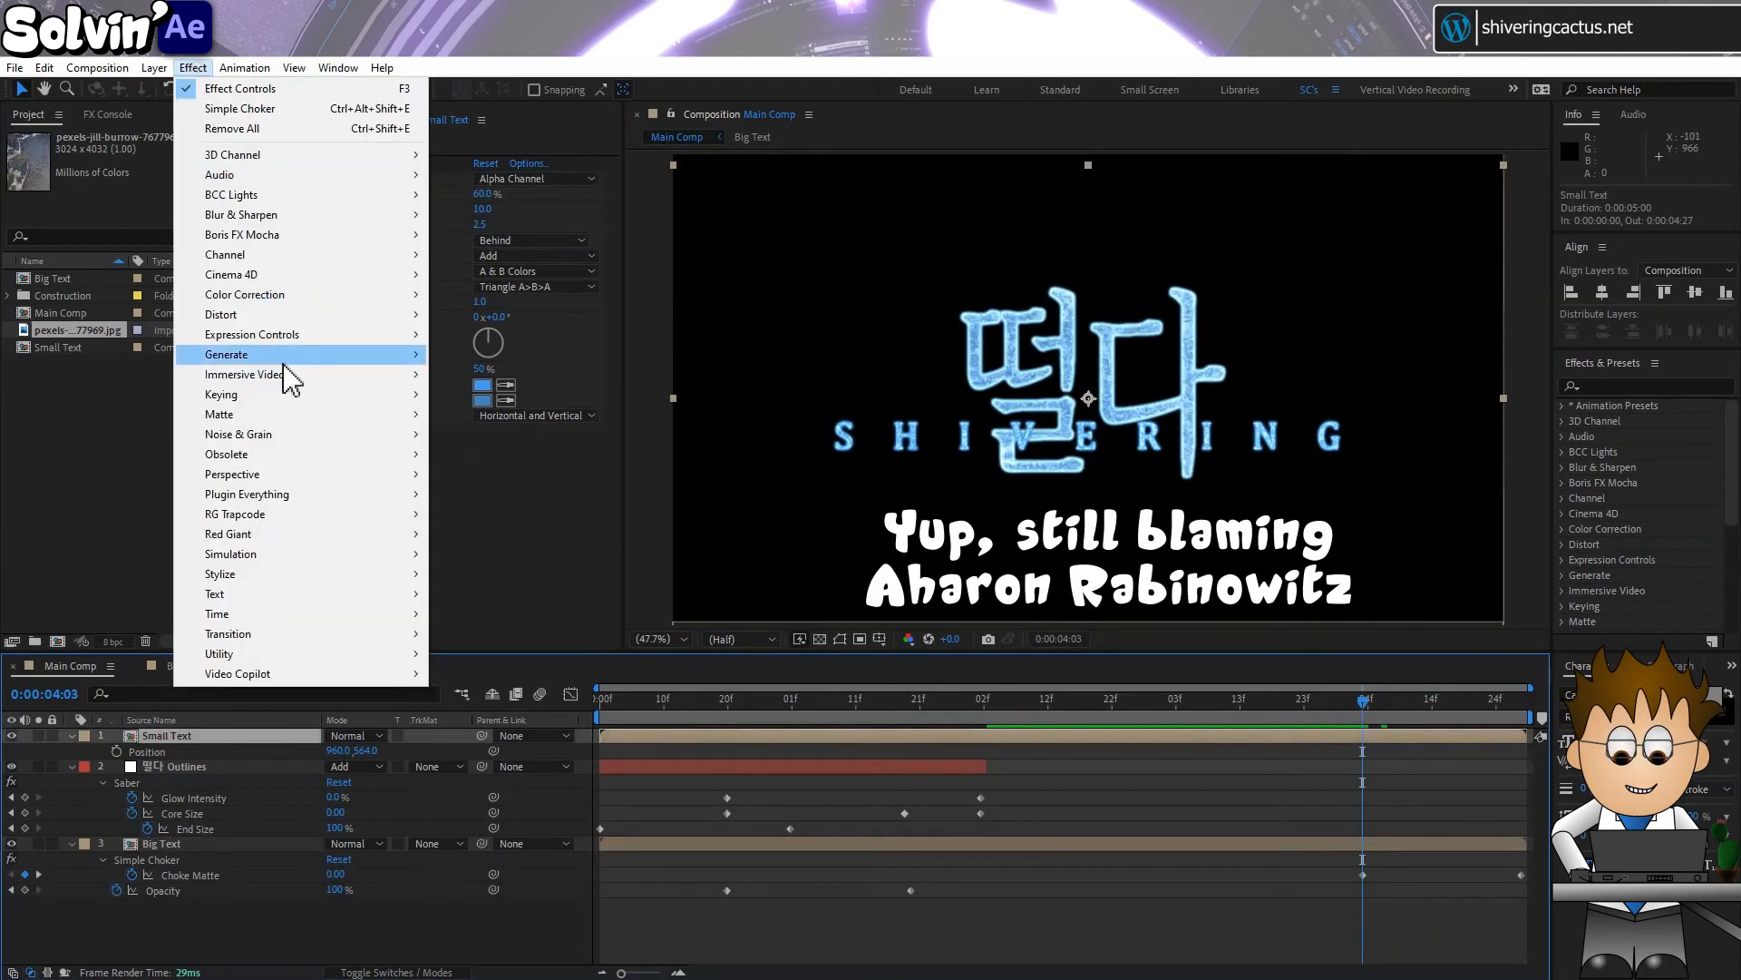
mouse_move(299, 413)
click(528, 491)
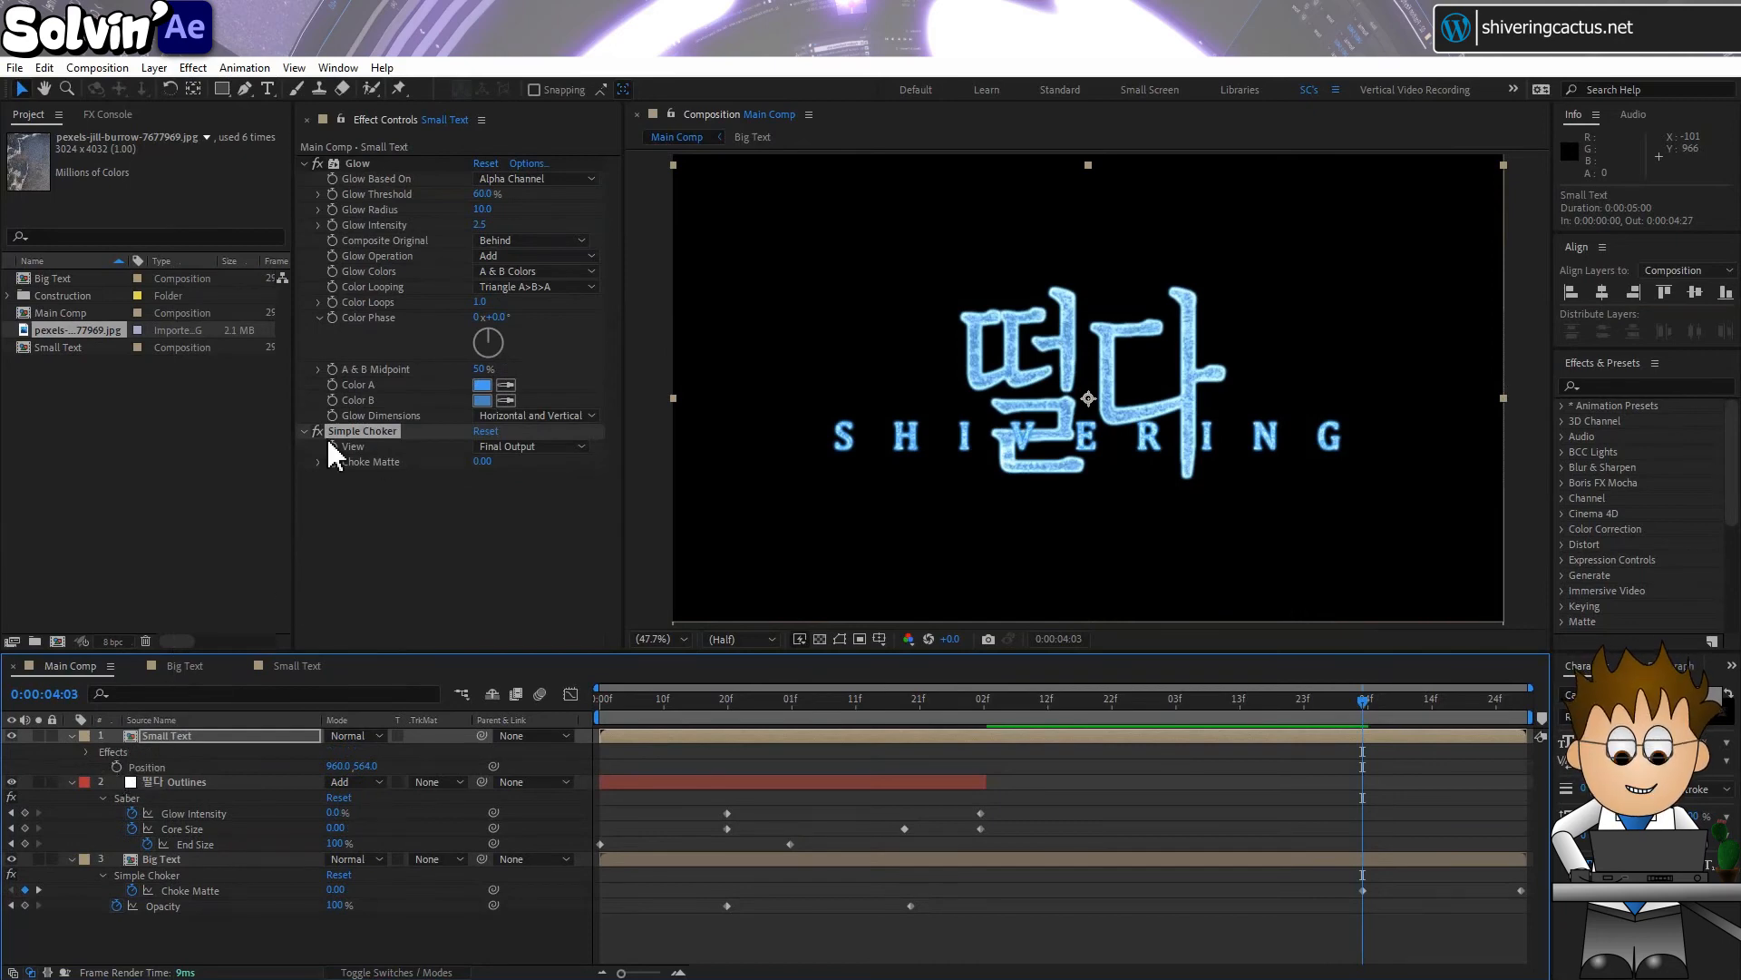
click(332, 473)
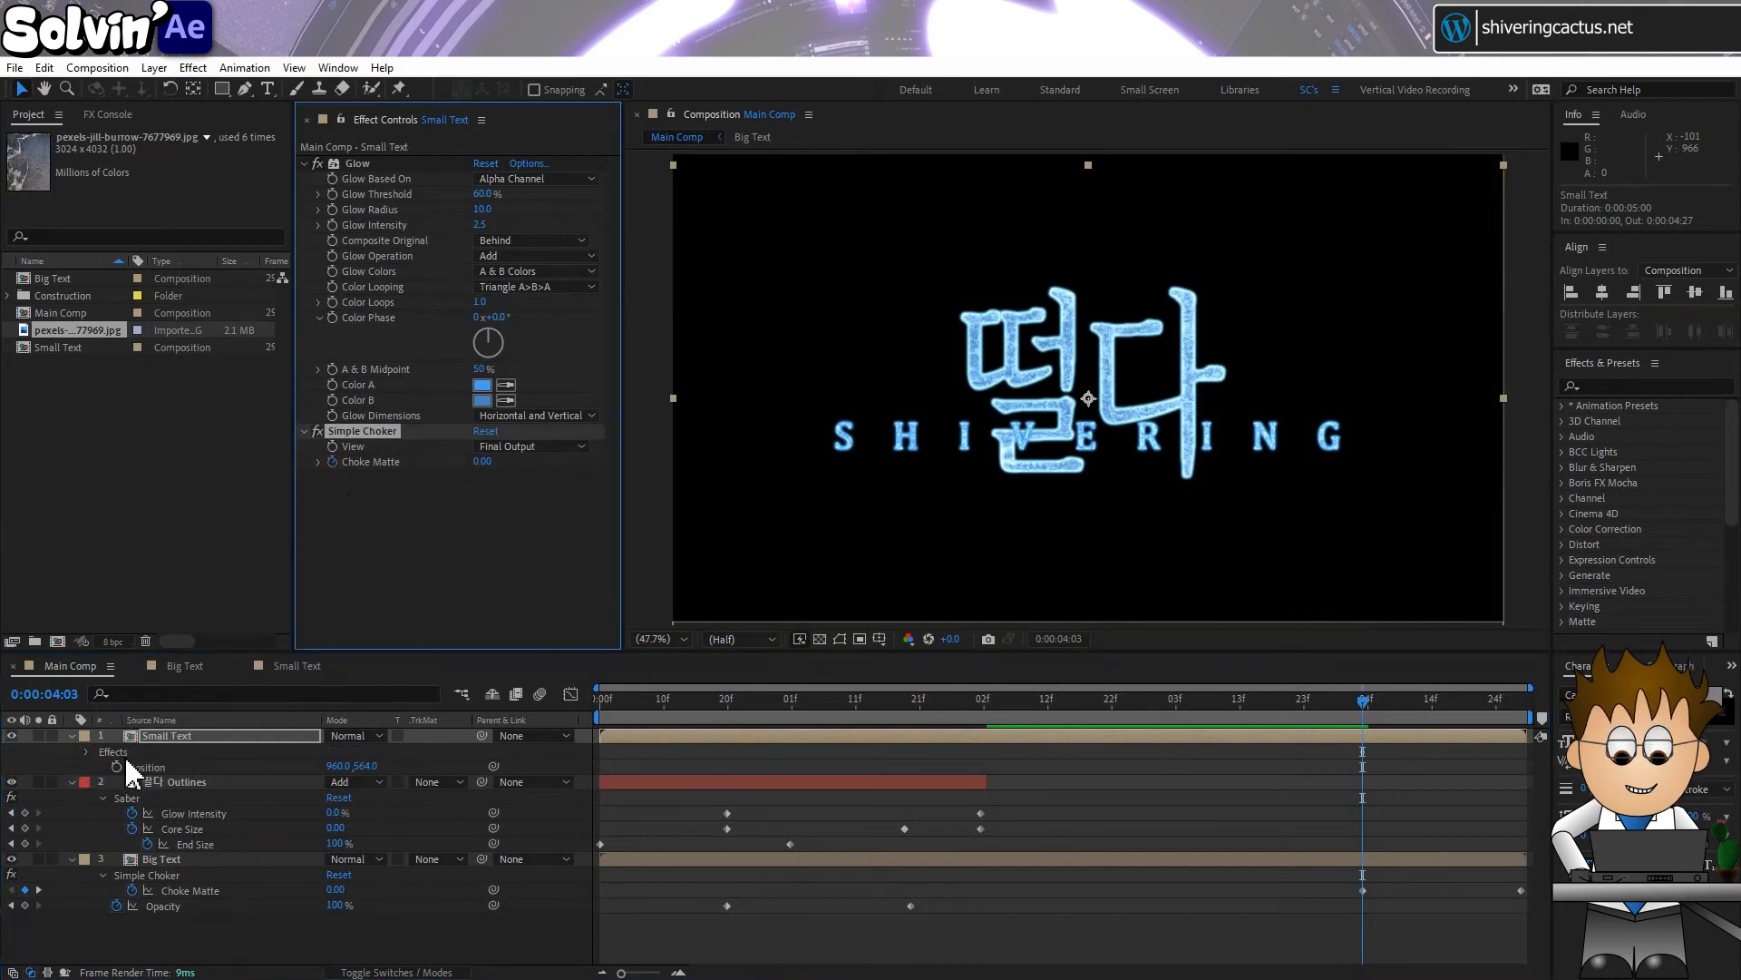
Keyframe the Small Text layer's Choke Matte at 34.6 on the final frame, 0:00:04:27, and preview the closing dissolve
click(87, 753)
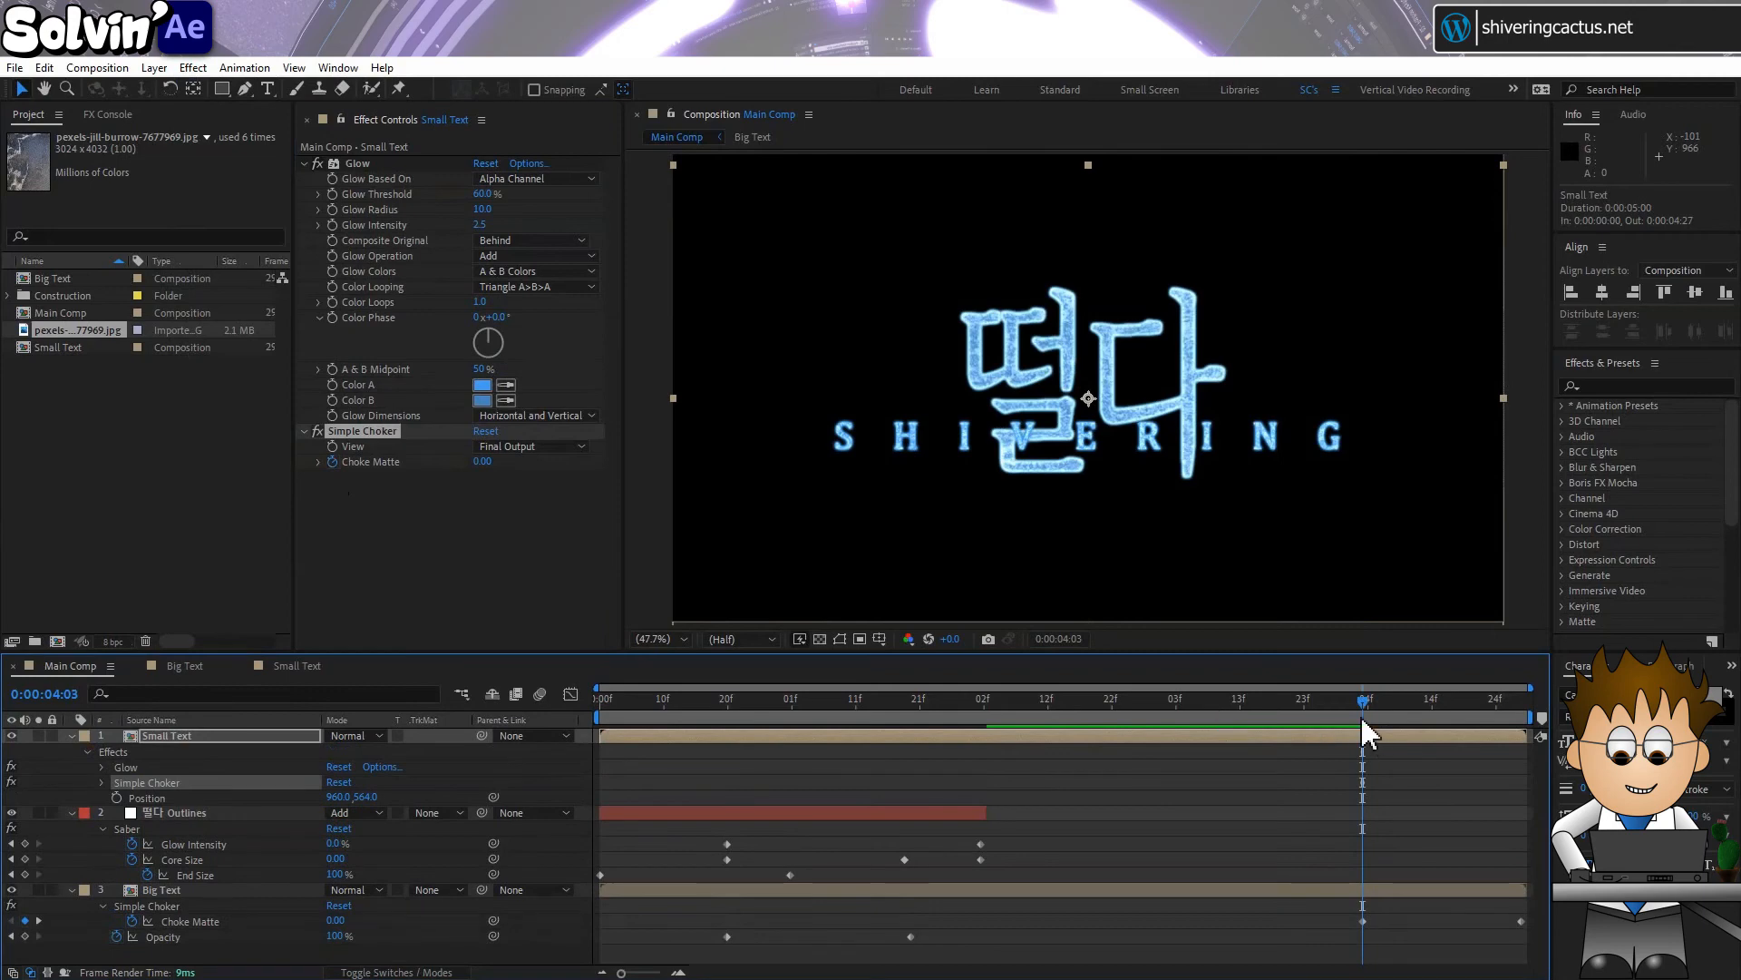
key(u)
key(Page_Down)
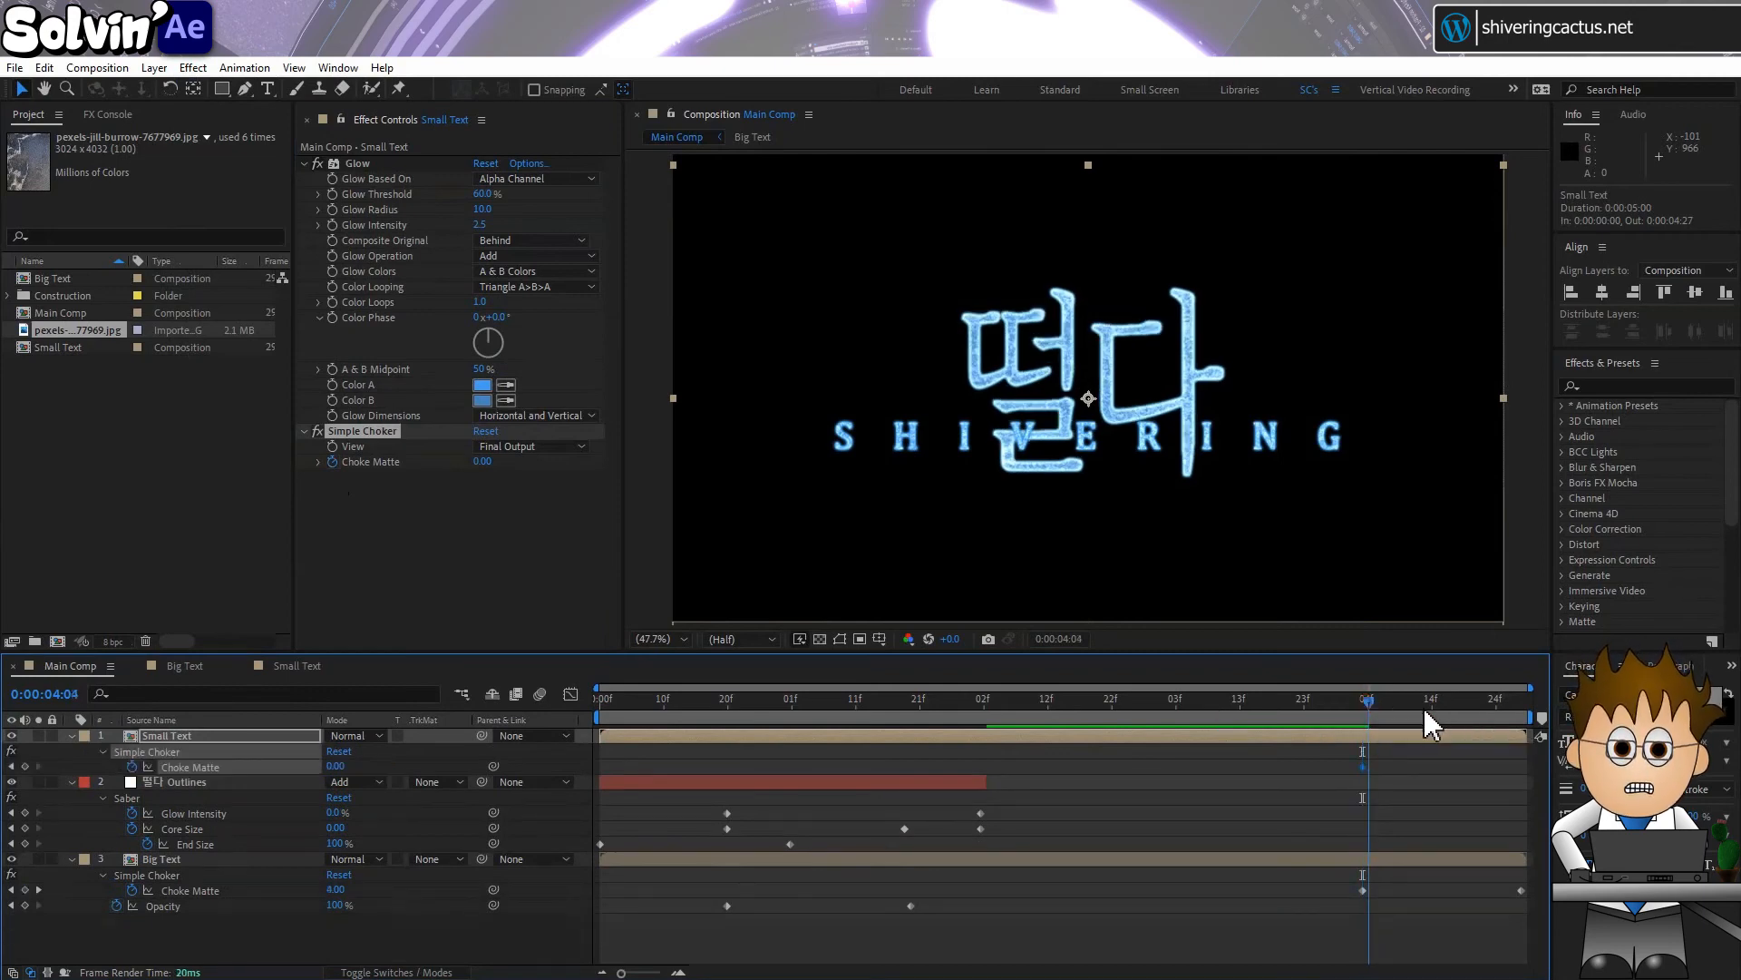
drag(1425, 712, 1542, 705)
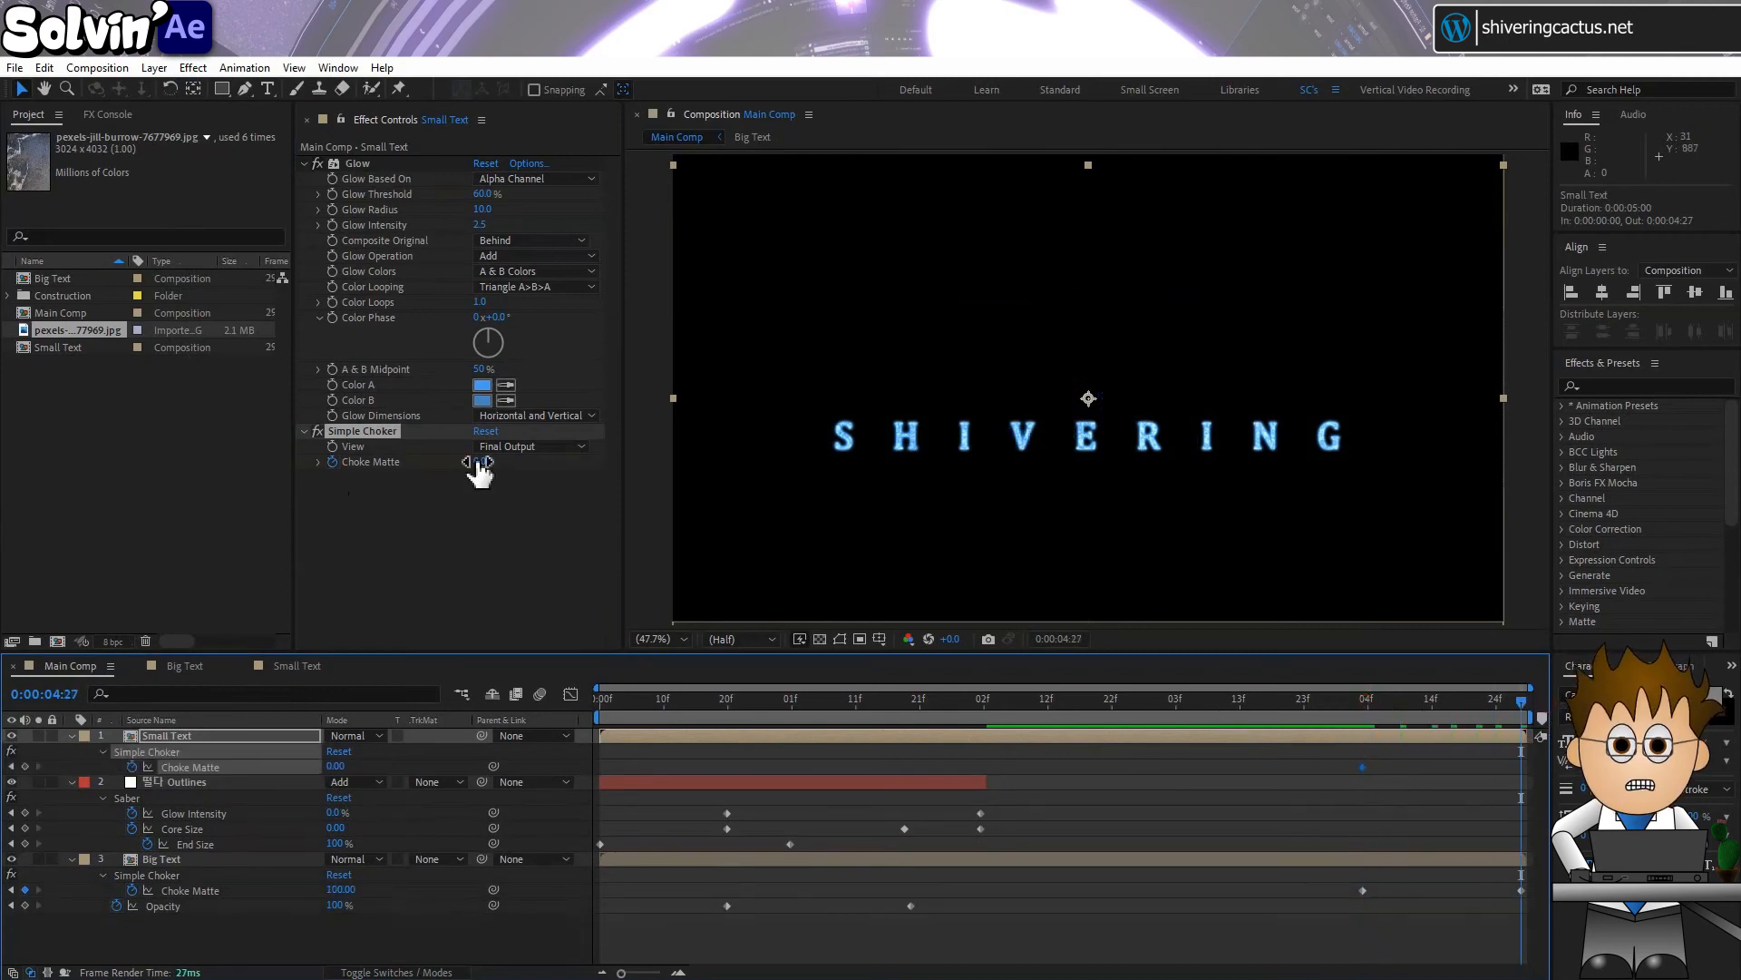
drag(480, 462, 651, 460)
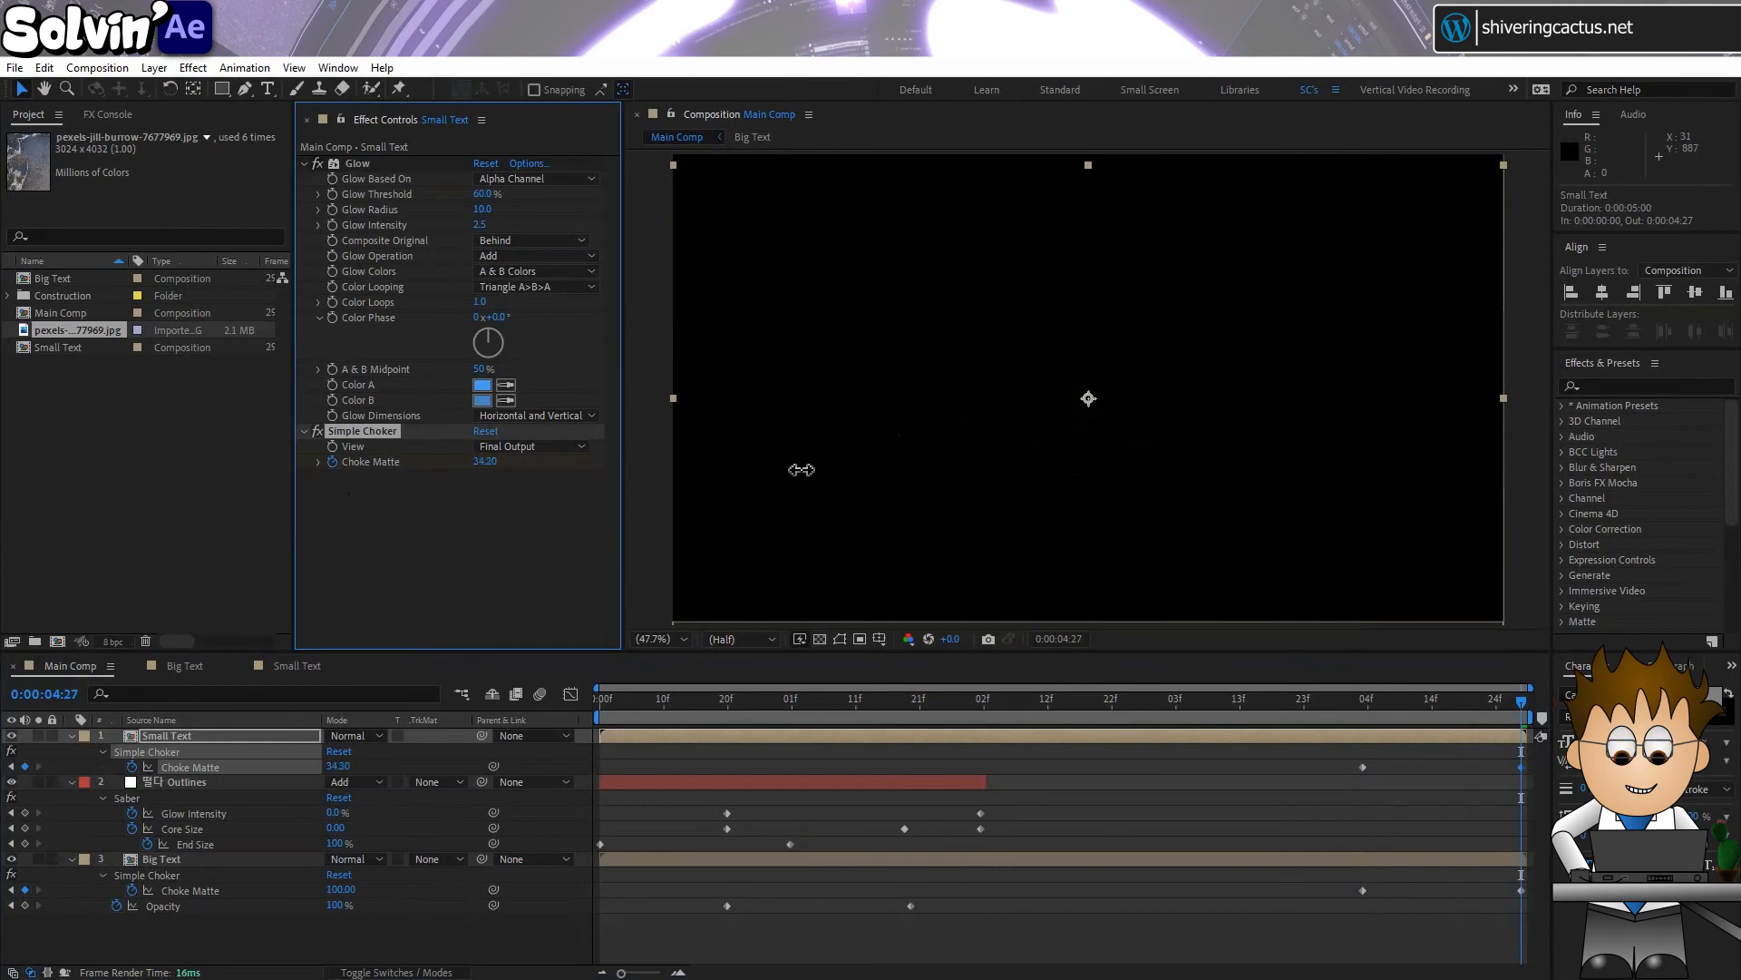
click(1319, 709)
key(space)
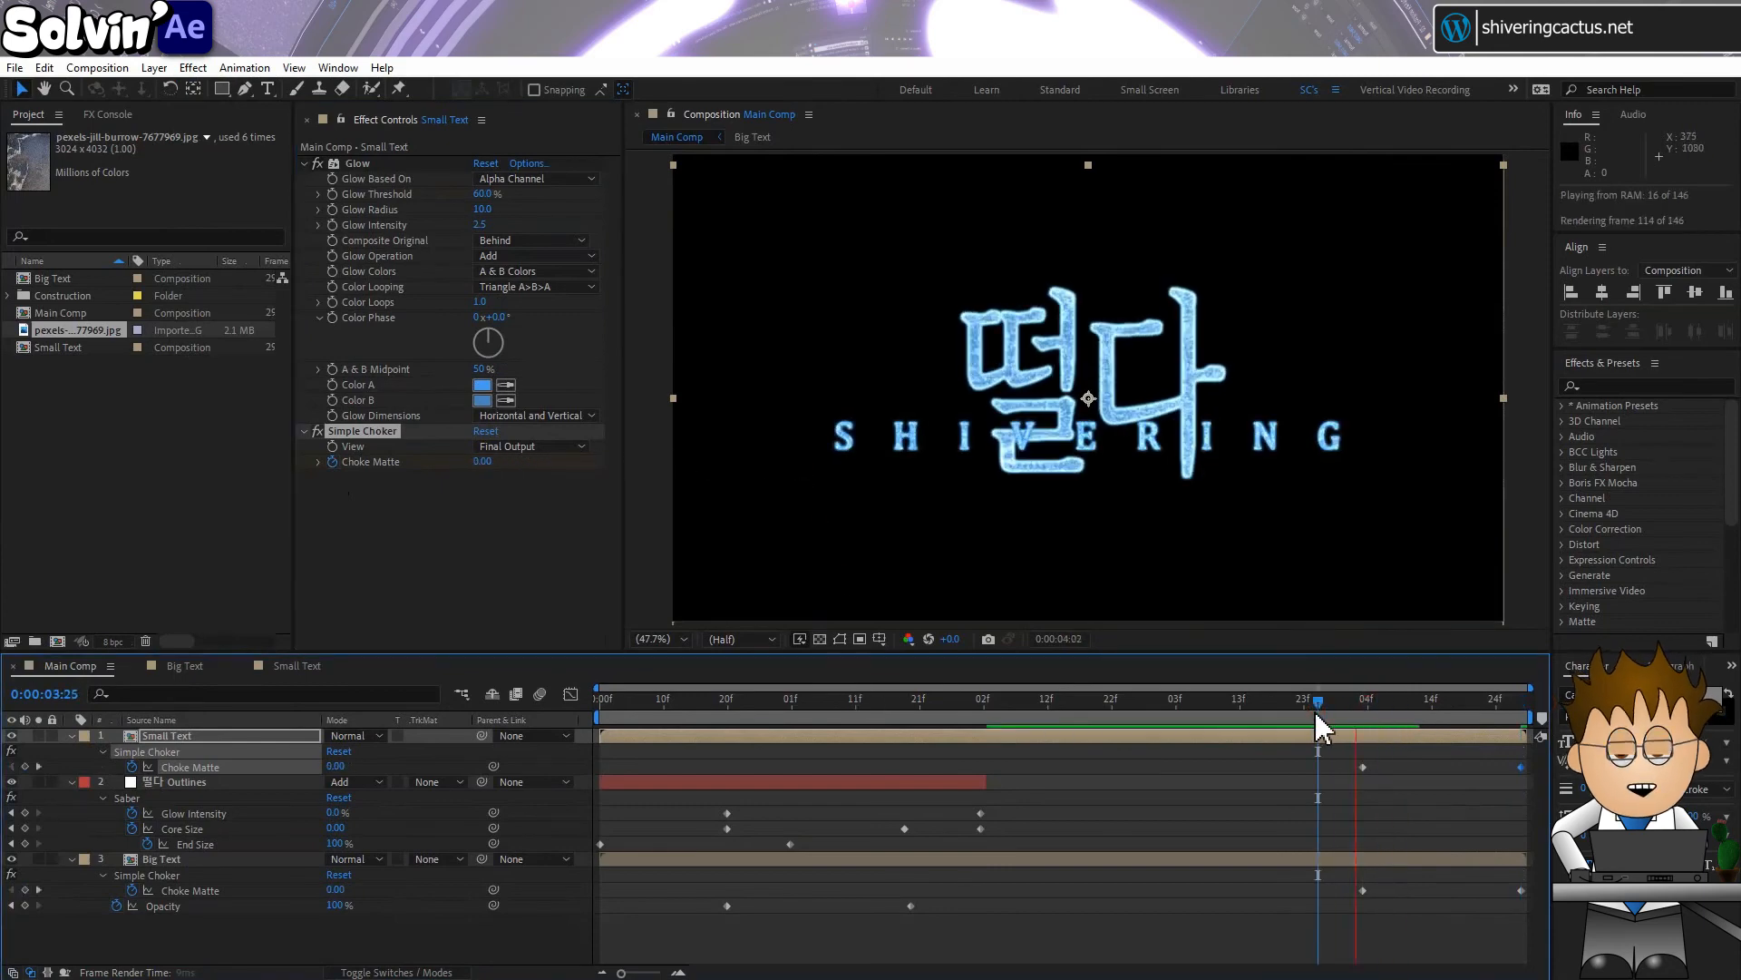
click(1315, 713)
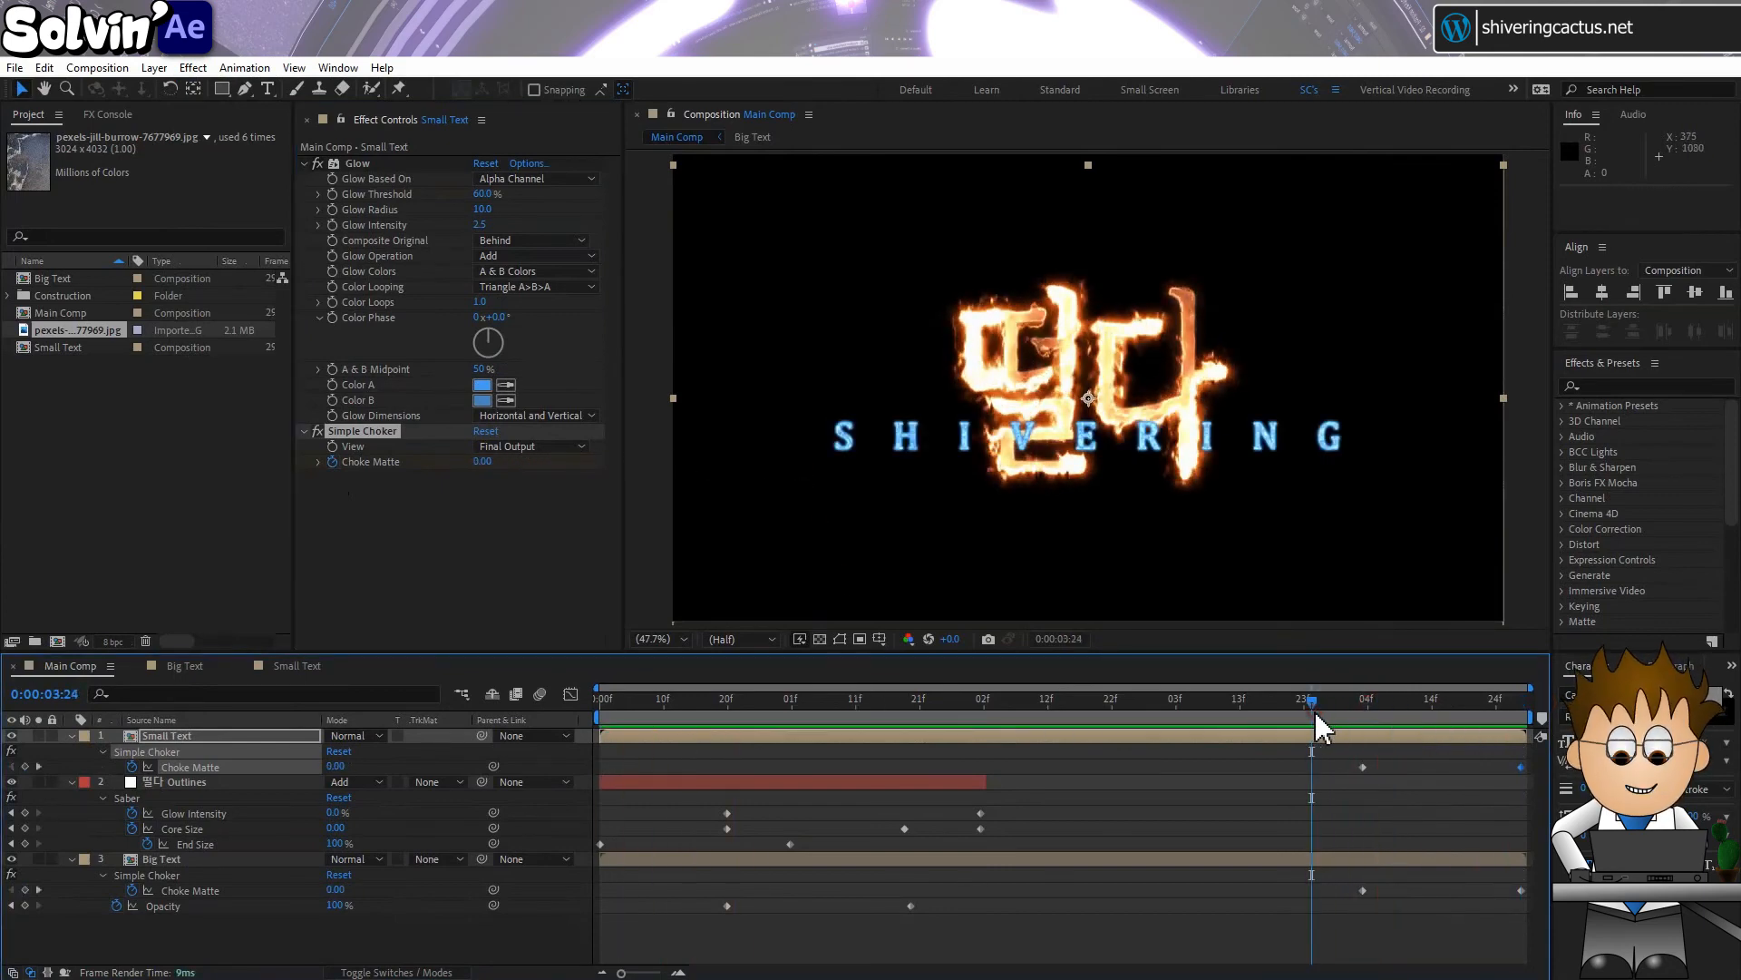
drag(1315, 713, 1369, 712)
Keyframe Small Text's Choke Matte at 0 at 0:00:01:15 and 40.2 at 0:00:01:00, then preview the subtitle's reveal
click(885, 706)
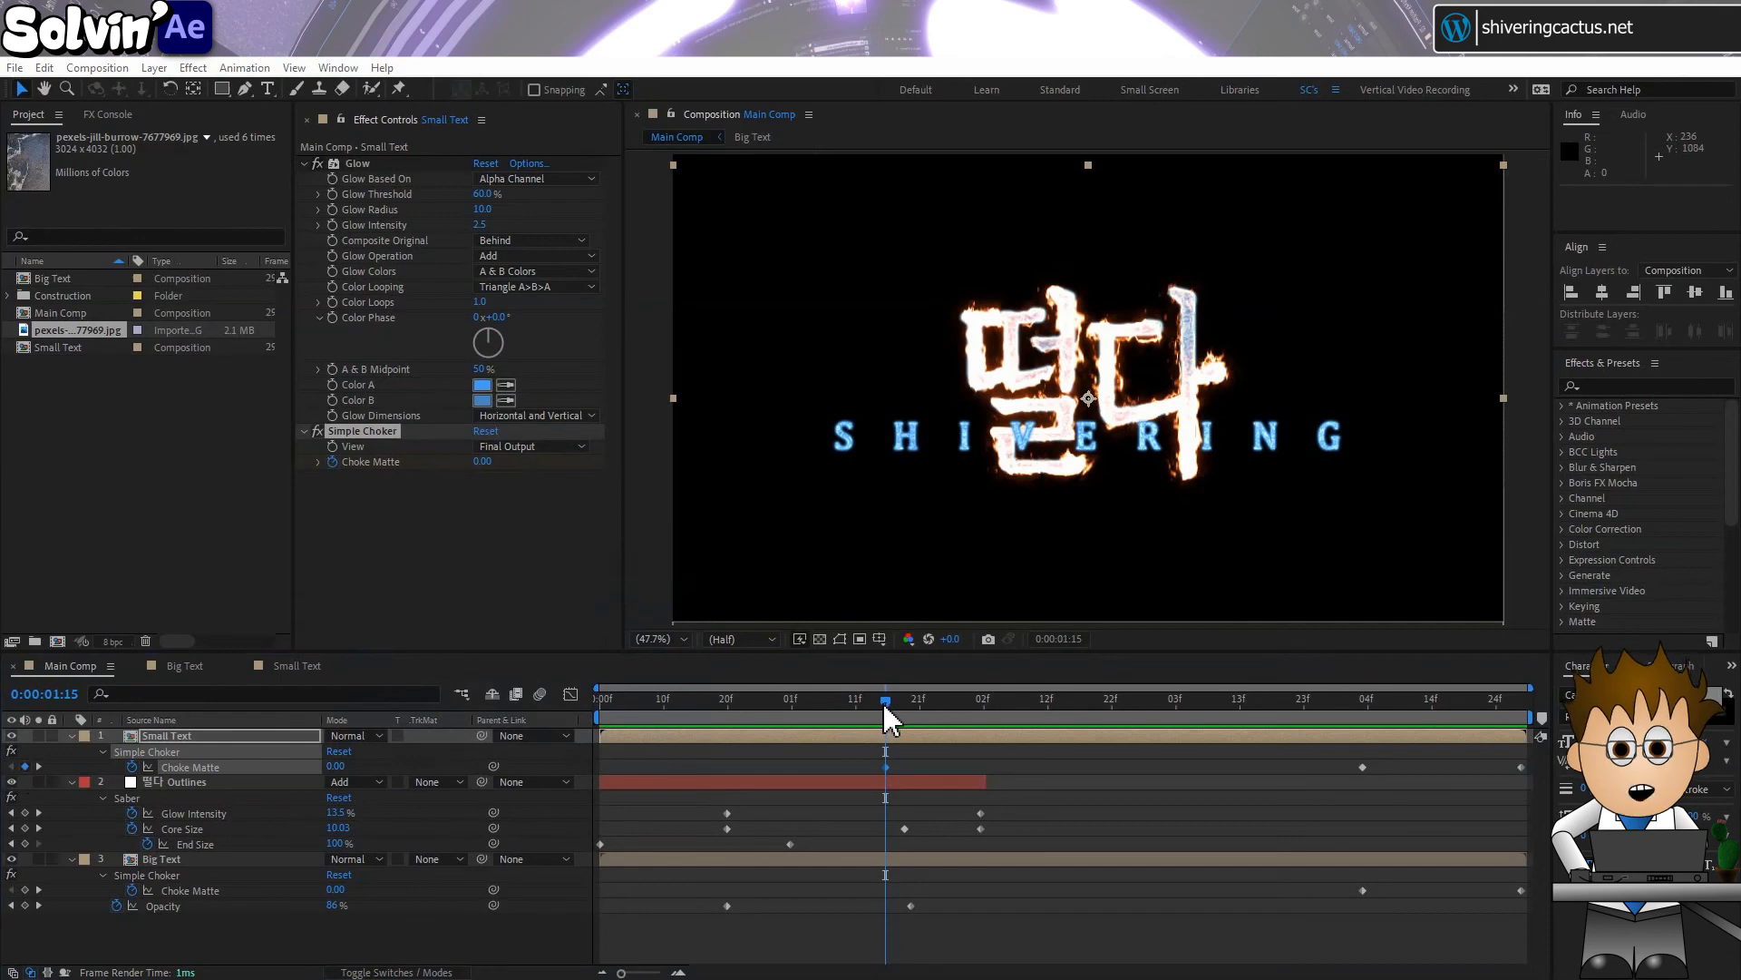
drag(876, 703, 791, 726)
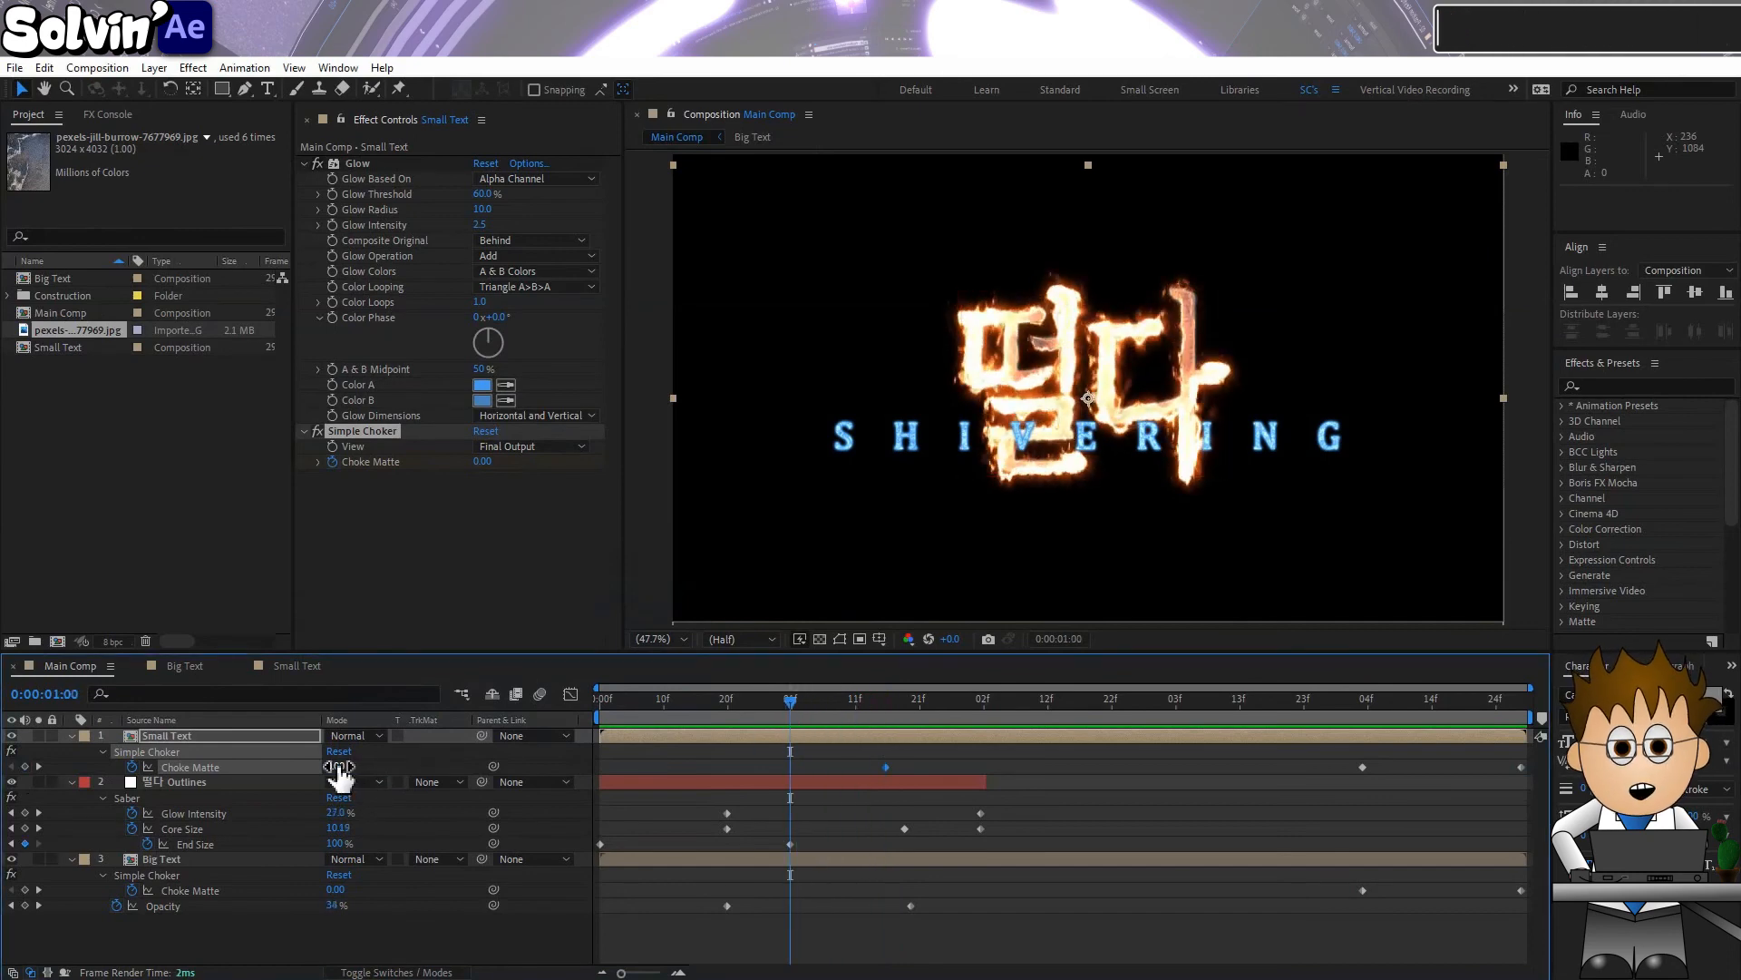
drag(487, 767, 620, 765)
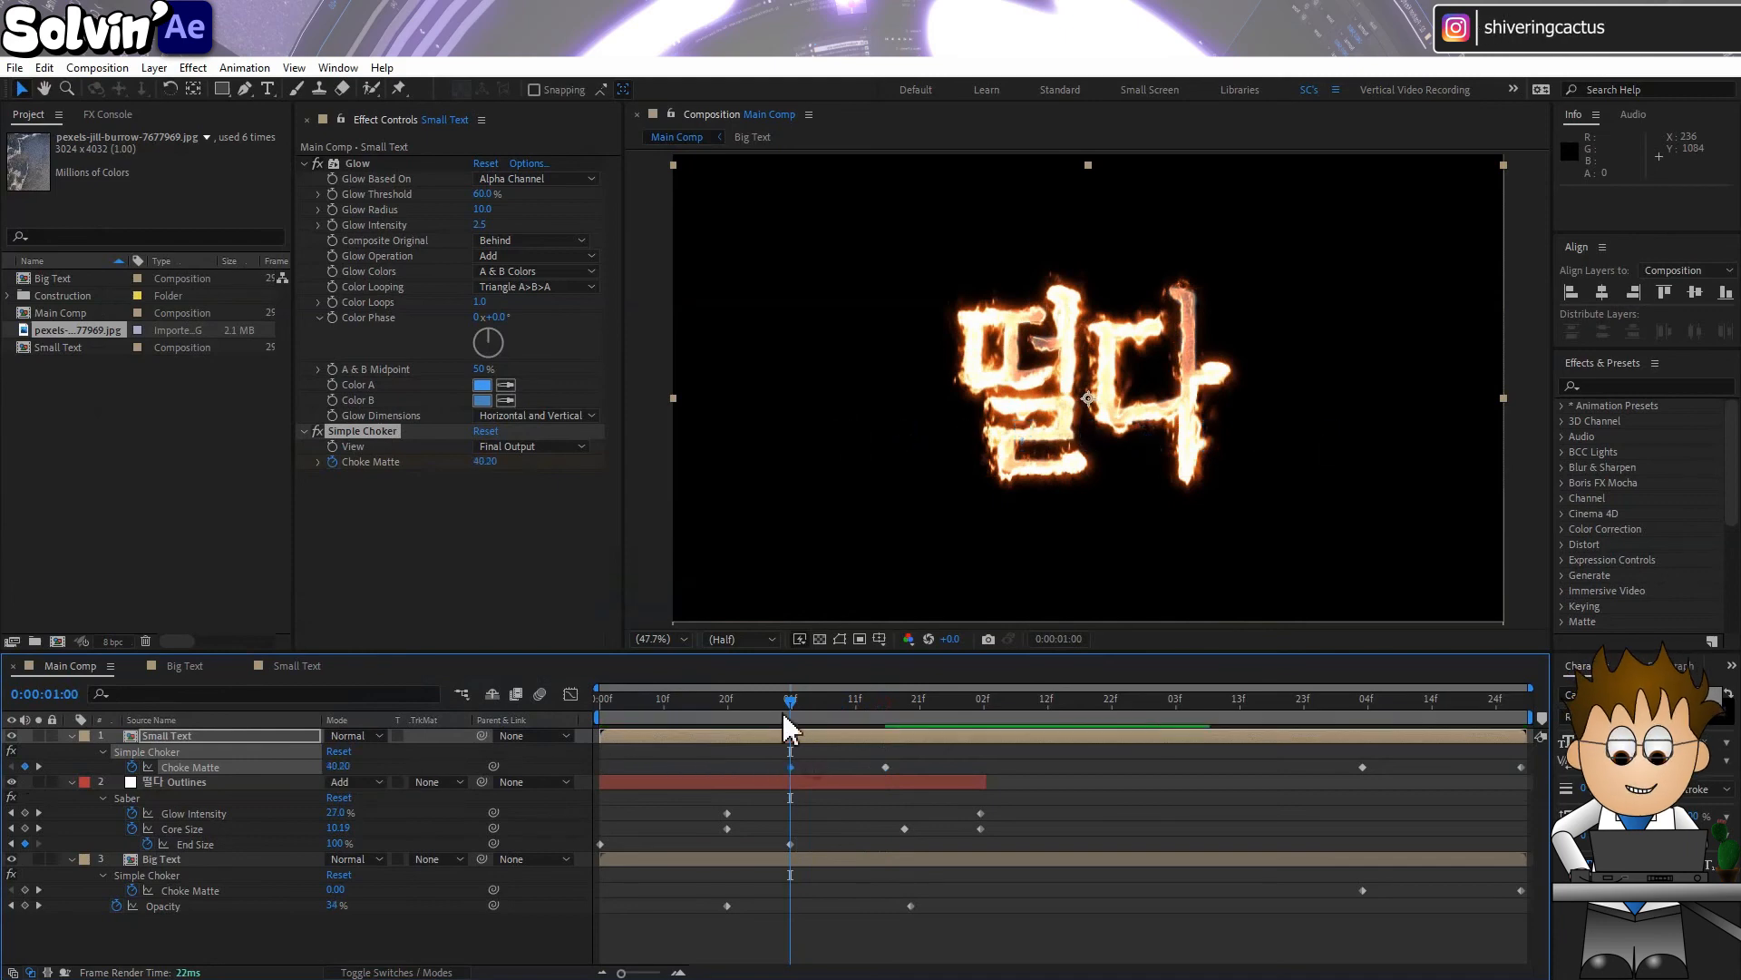
key(space)
key(space)
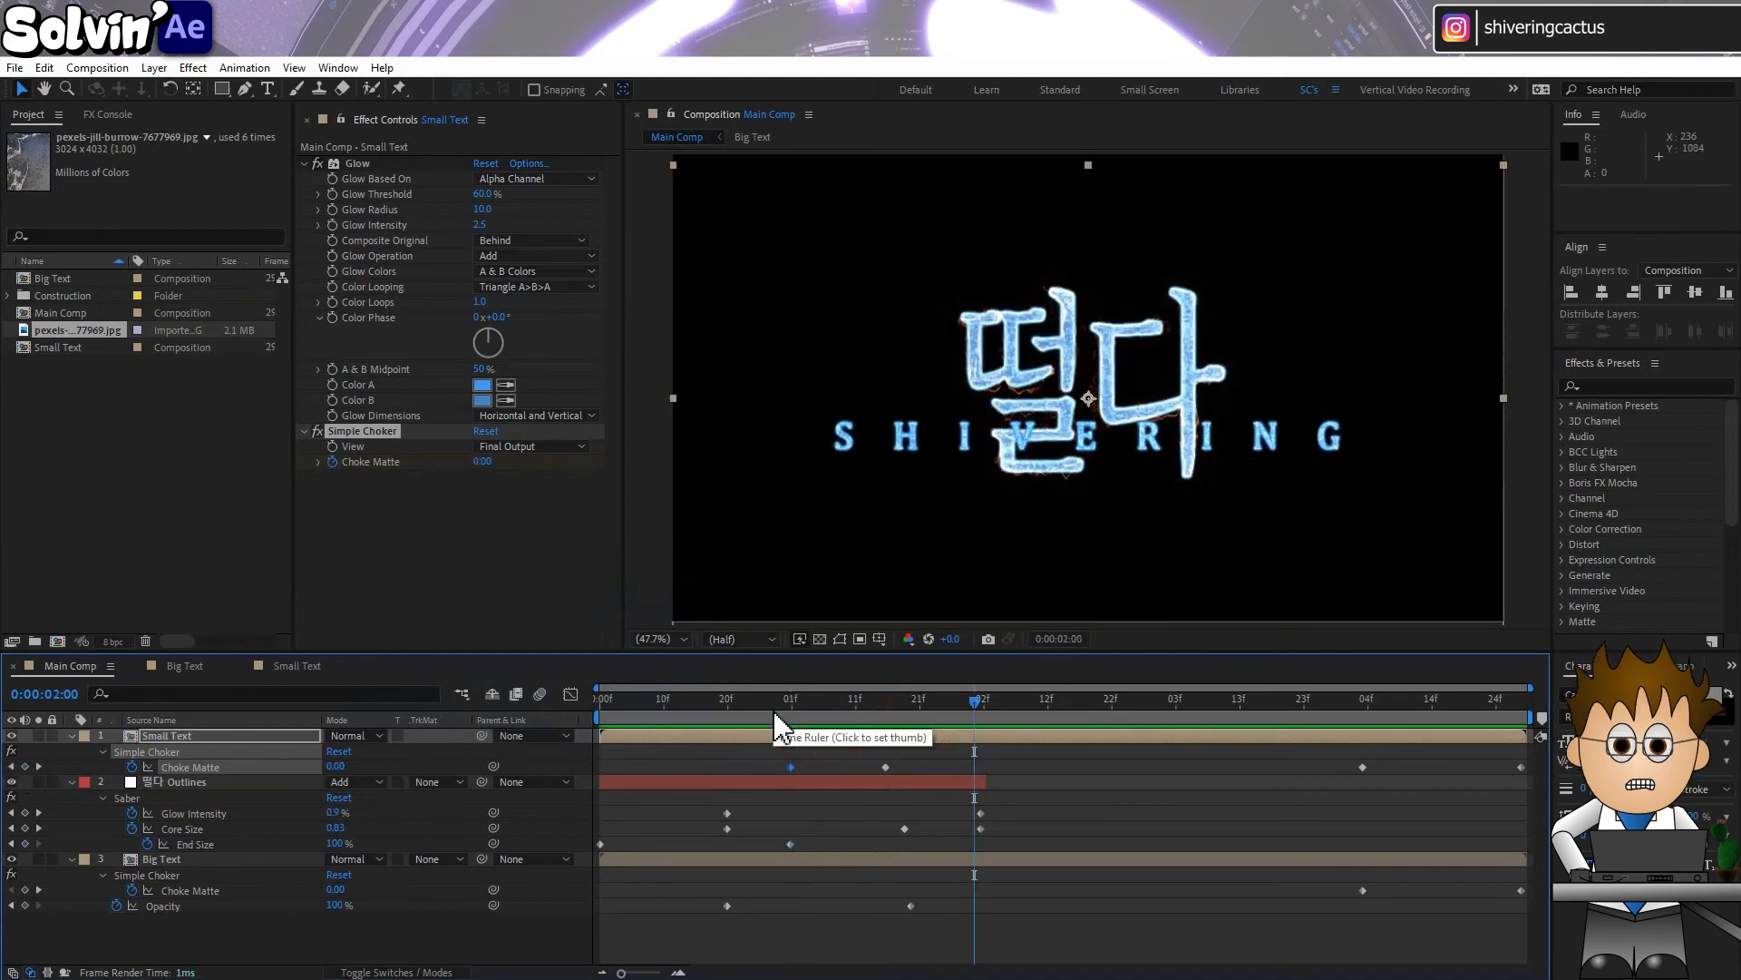
Make the Small Text layer 3D and add a Position keyframe to it at 0:00:00:00
key(Home)
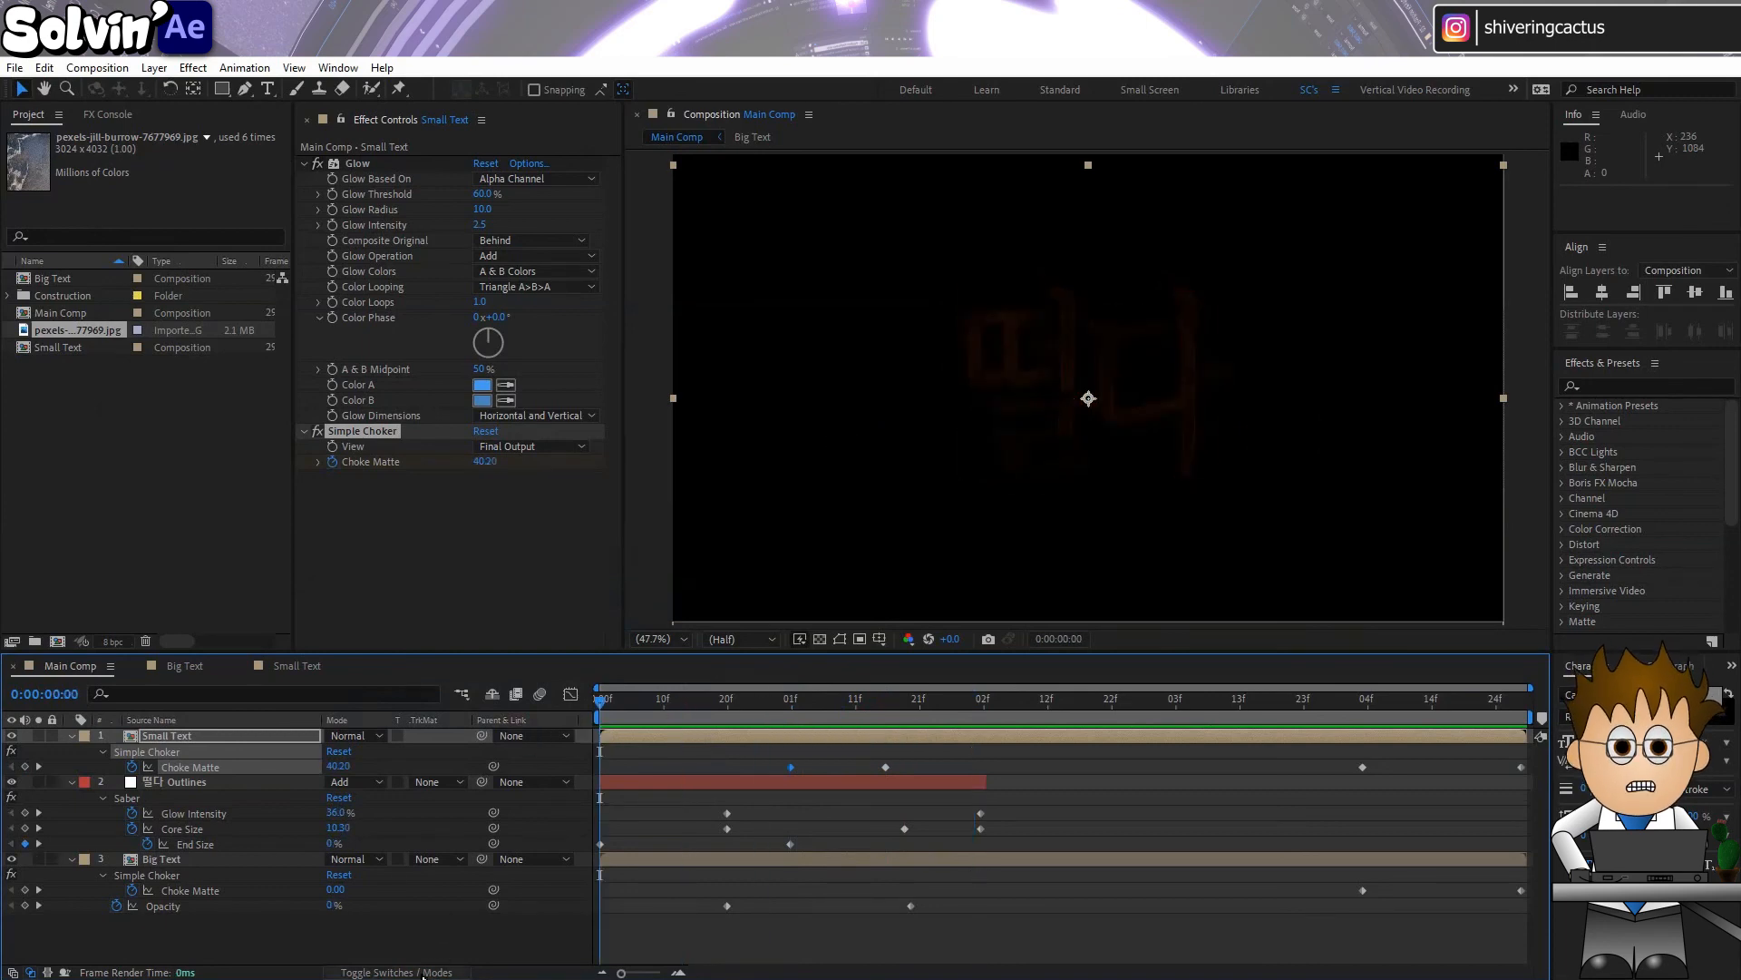
click(423, 972)
click(428, 736)
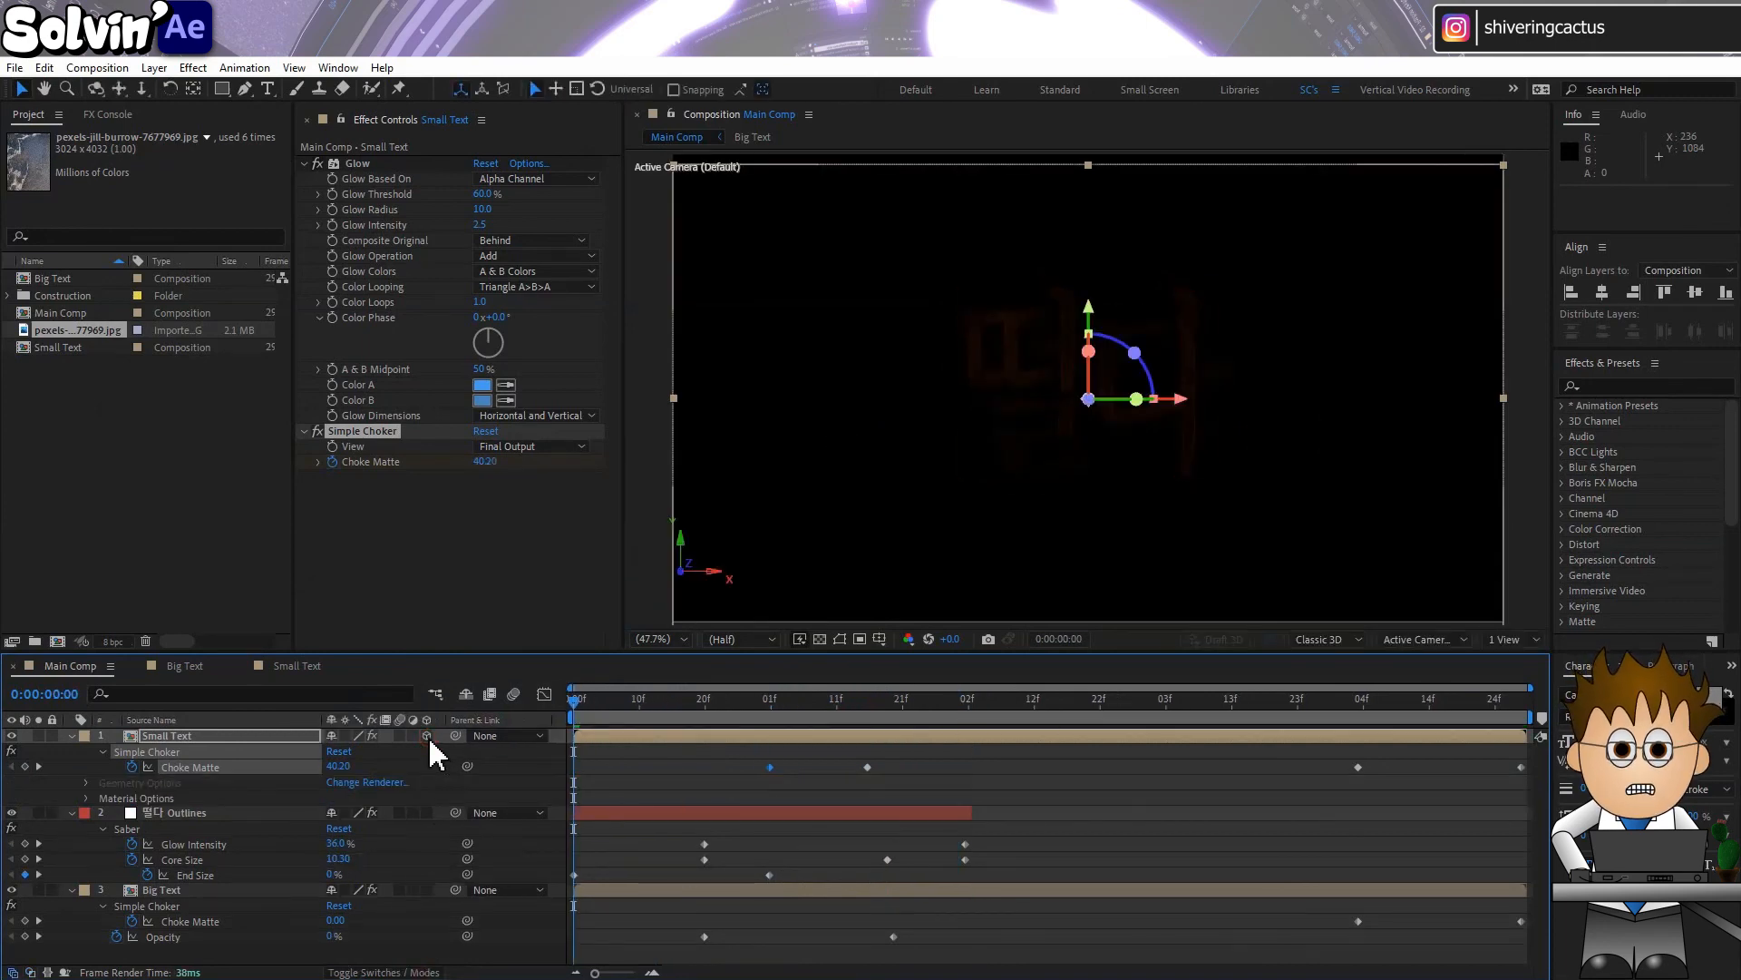
click(260, 736)
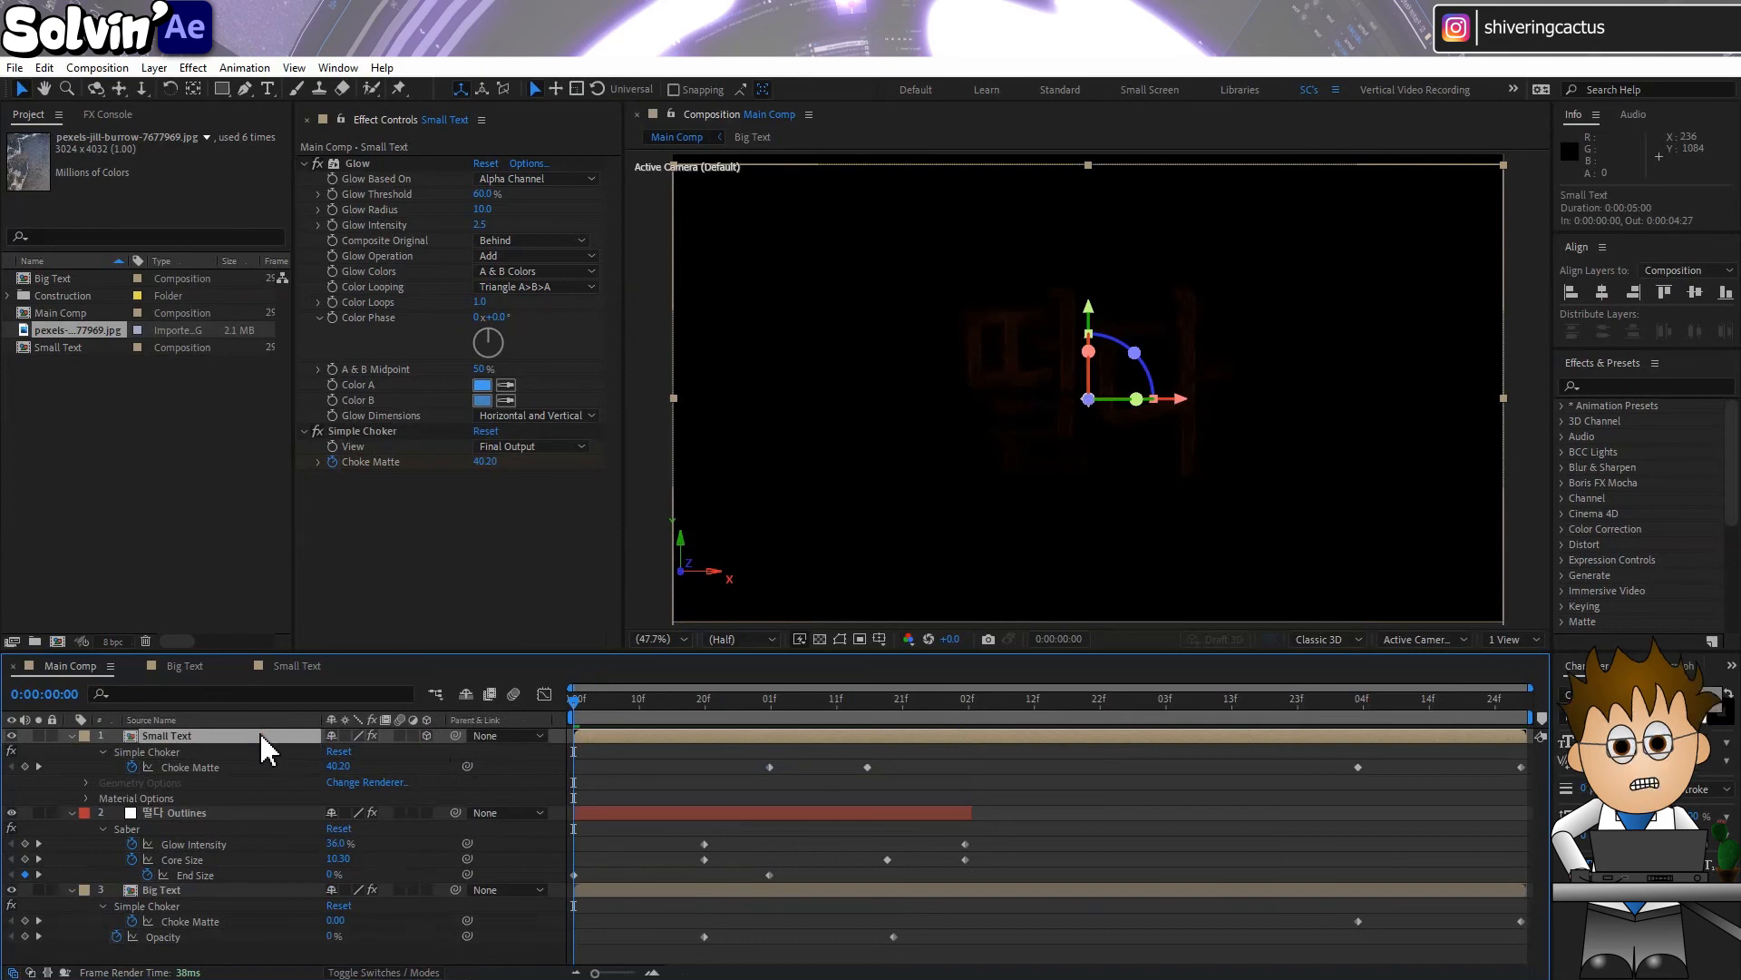
key(p)
click(117, 749)
Keyframe Small Text's Z position at -439 on the final frame, 0:00:04:27, and play the animation from the start
drag(574, 699, 1551, 706)
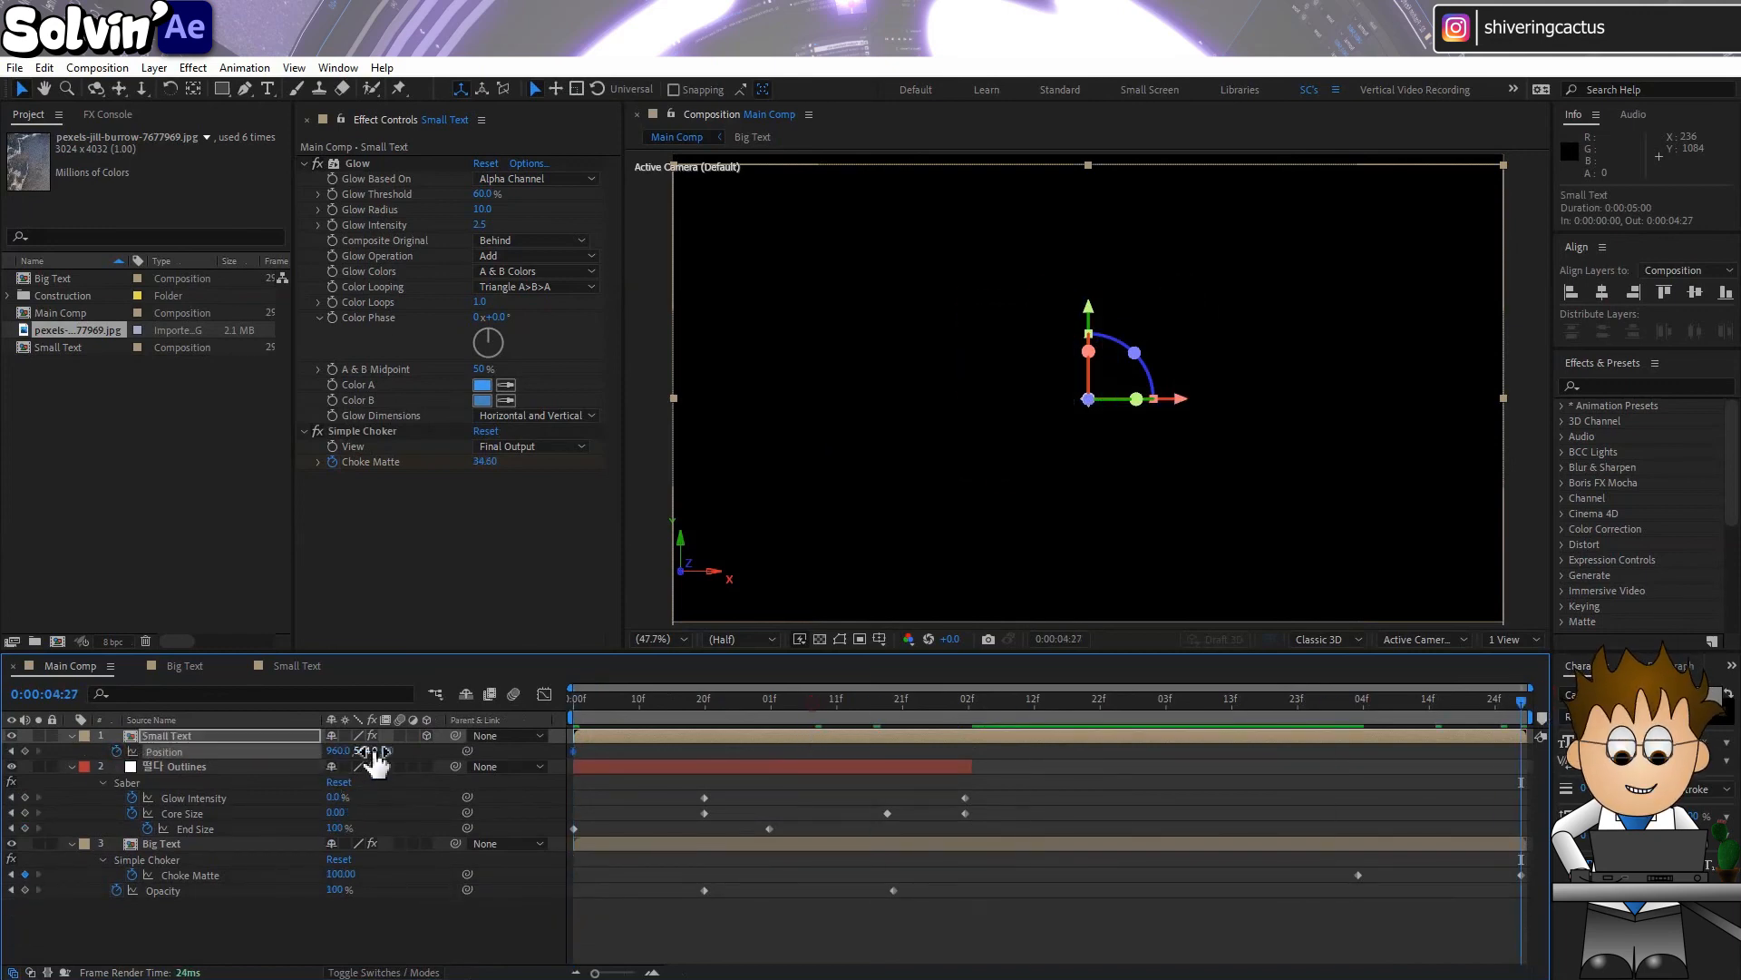
drag(388, 751, 11, 768)
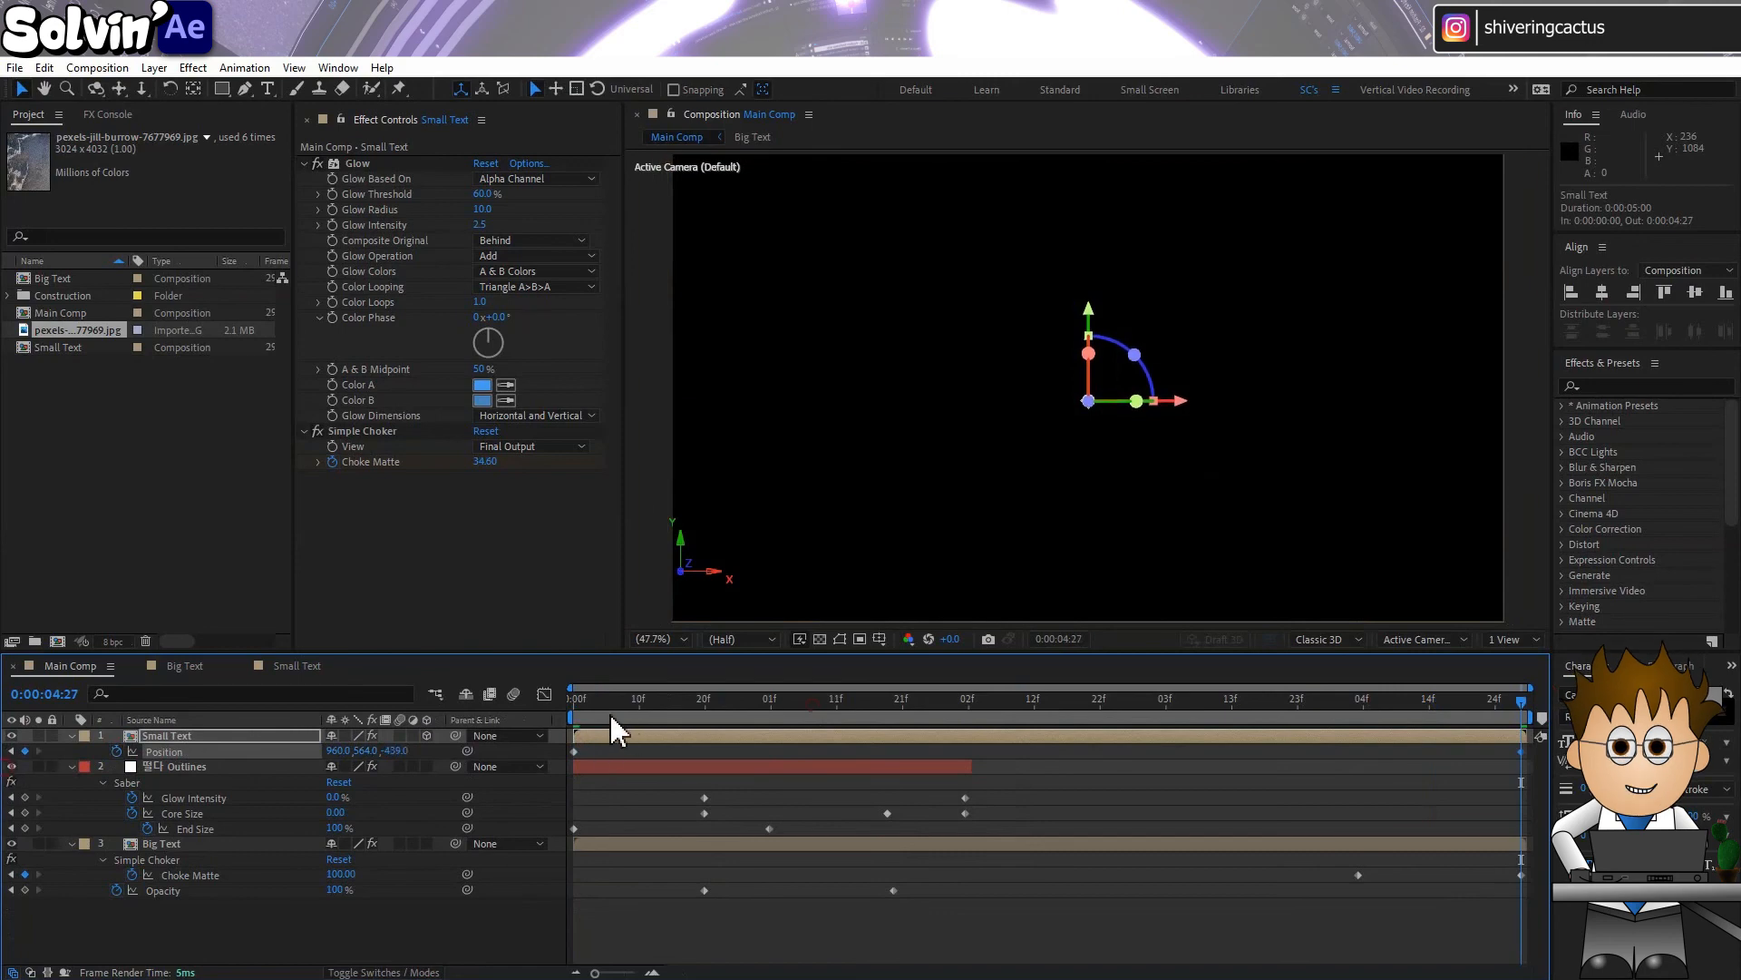
key(space)
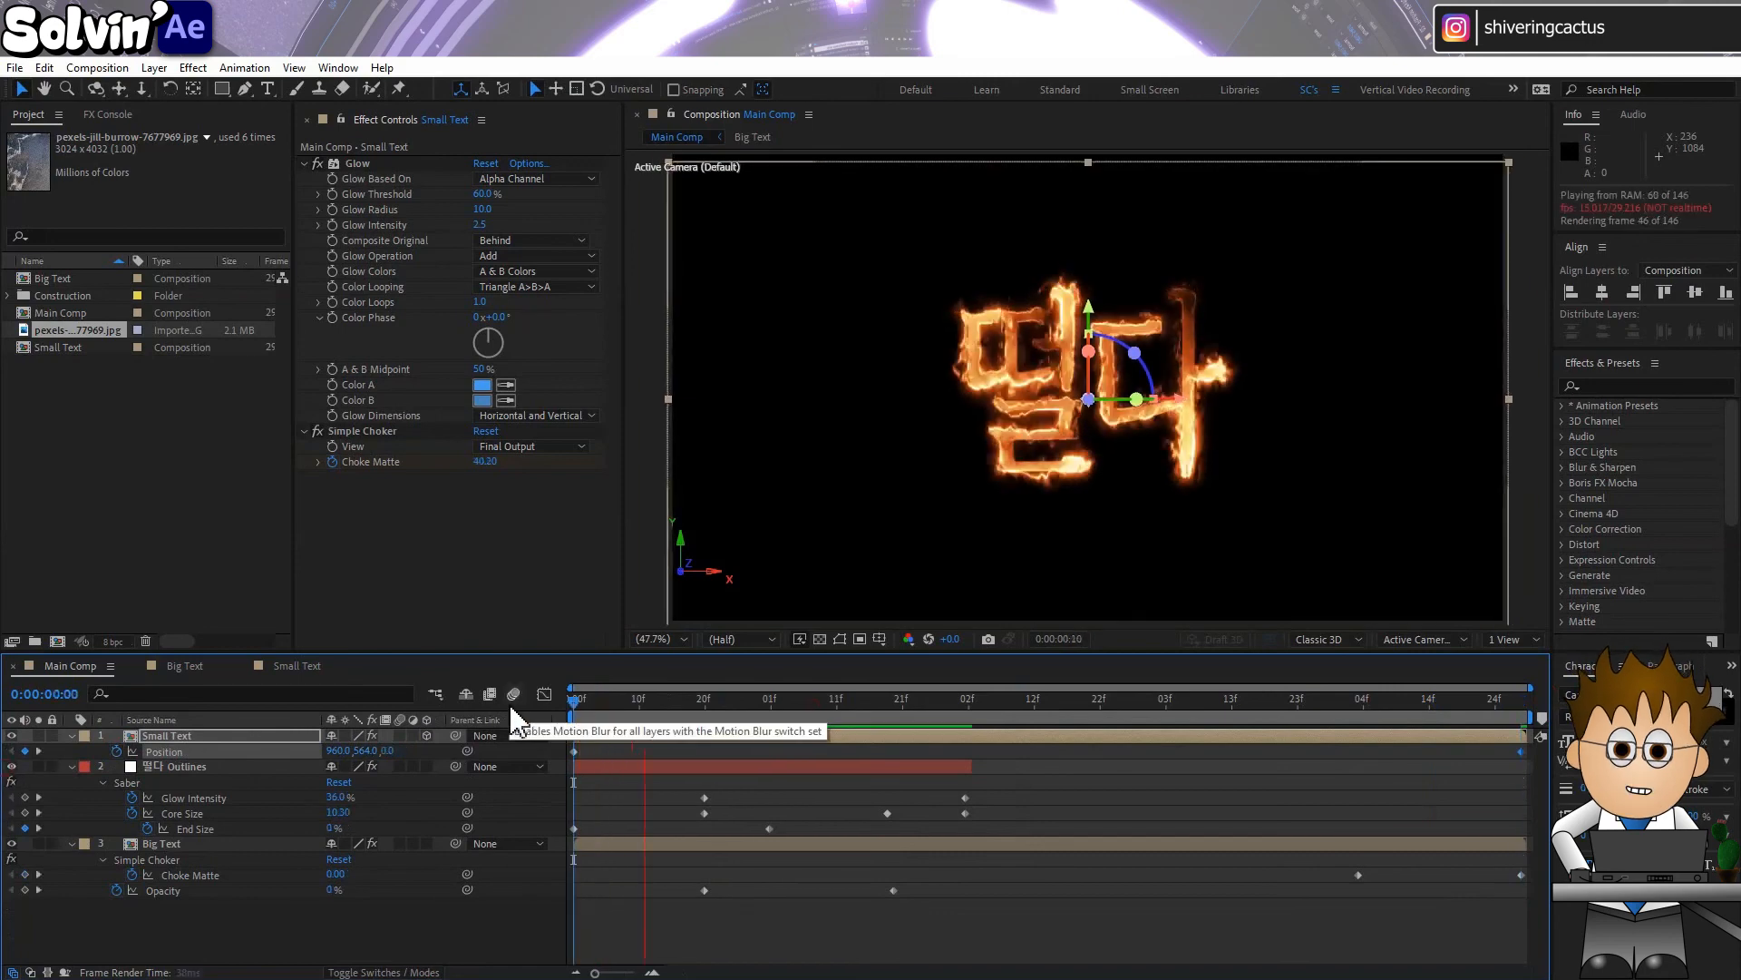